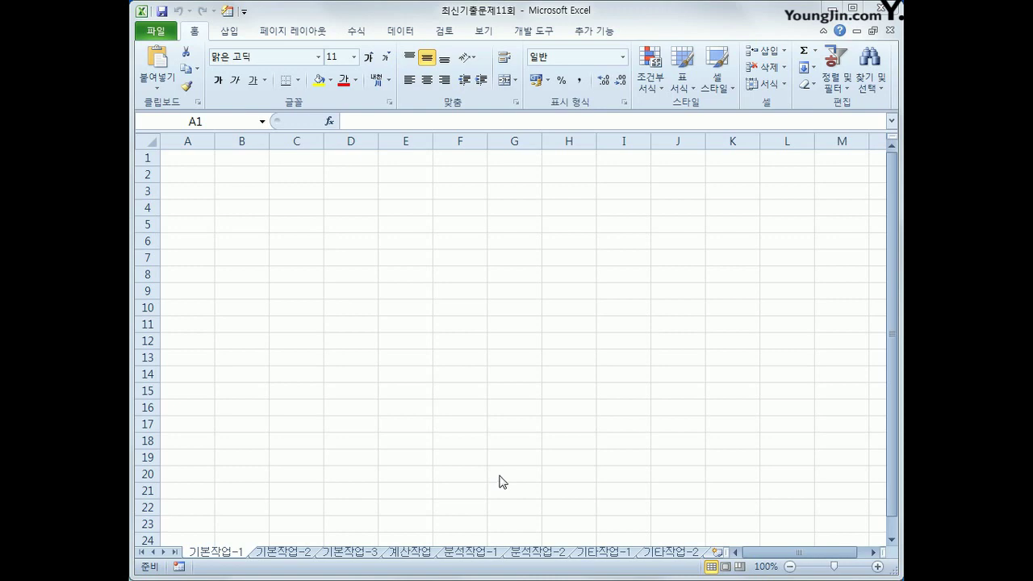
Step: Start a Microsoft Query import of external data at cell A1, using MS Access Database as the data source
click(384, 23)
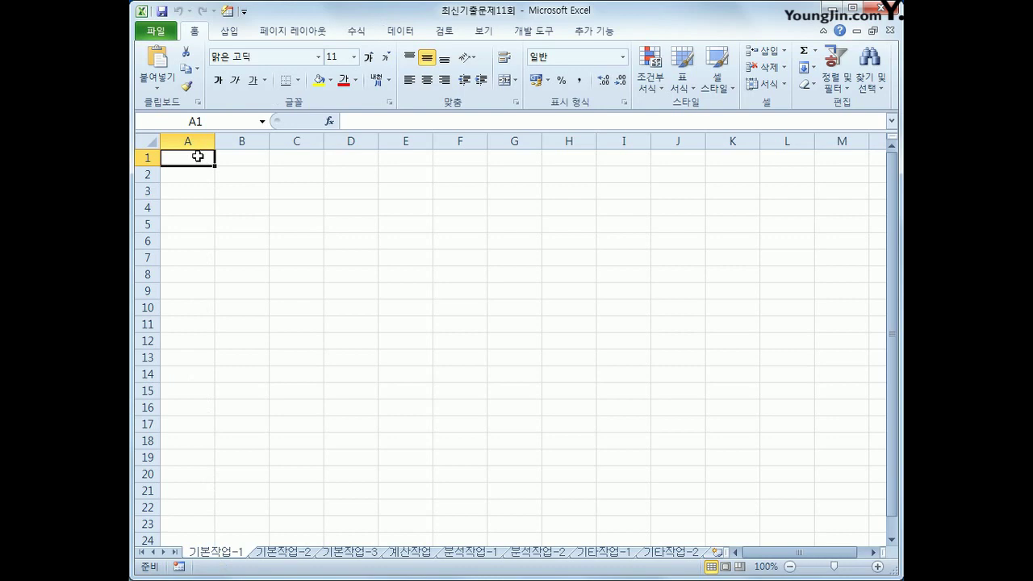
click(408, 32)
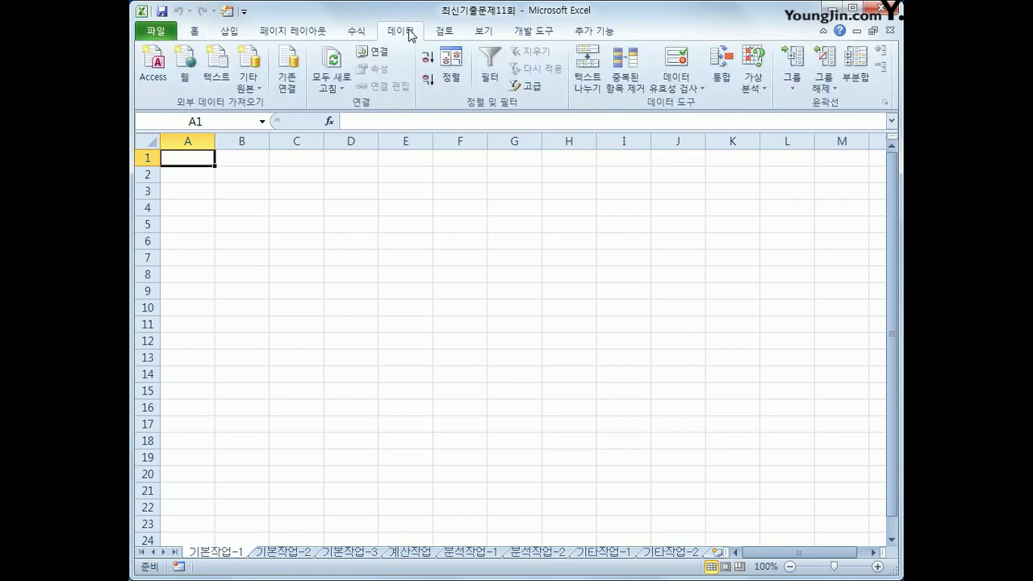
click(251, 90)
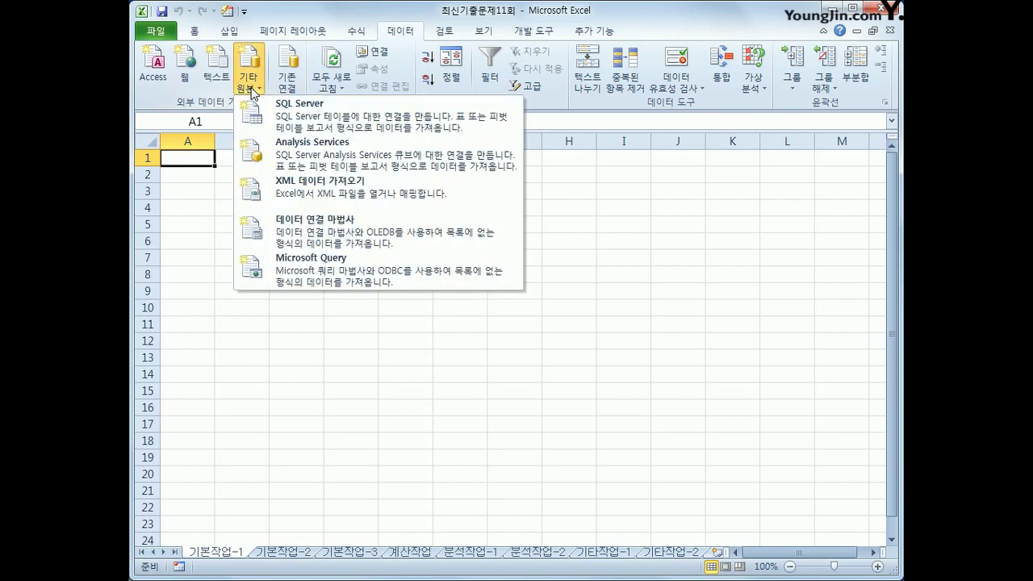
click(321, 274)
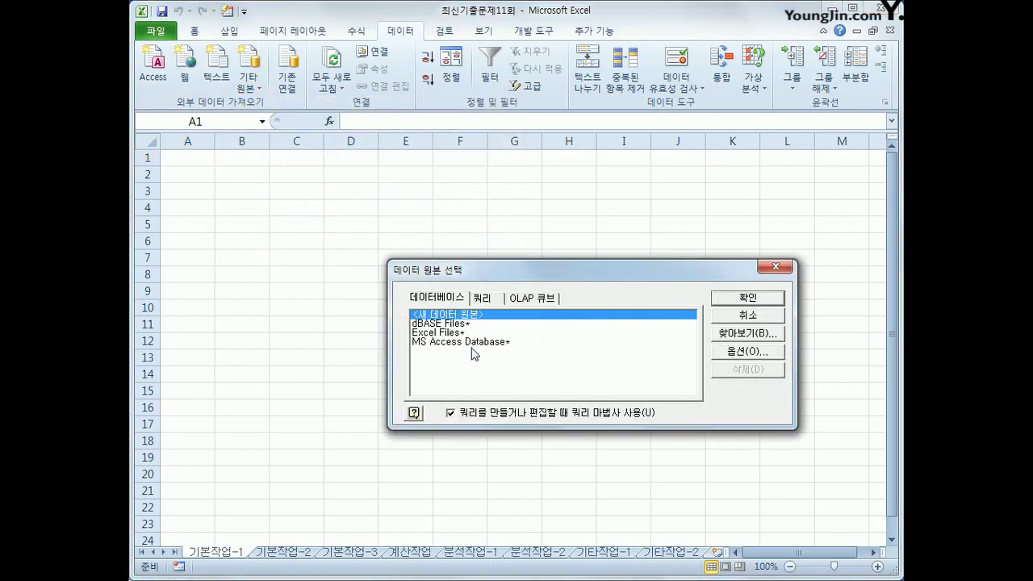
click(476, 342)
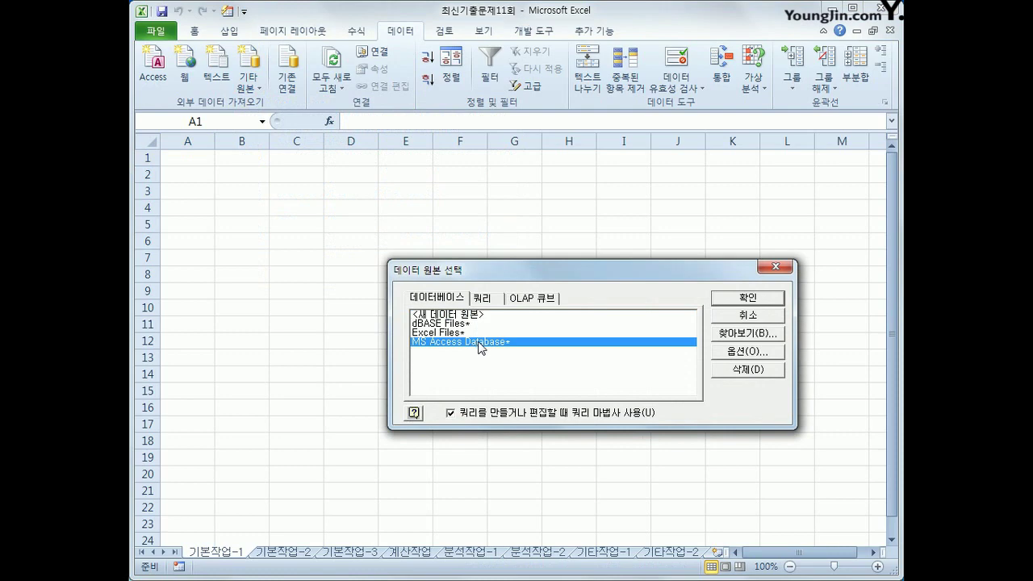
click(747, 298)
Step: Choose 등록관리.accdb in the 기출문제 folder as the database for the query
drag(129, 2, 635, 155)
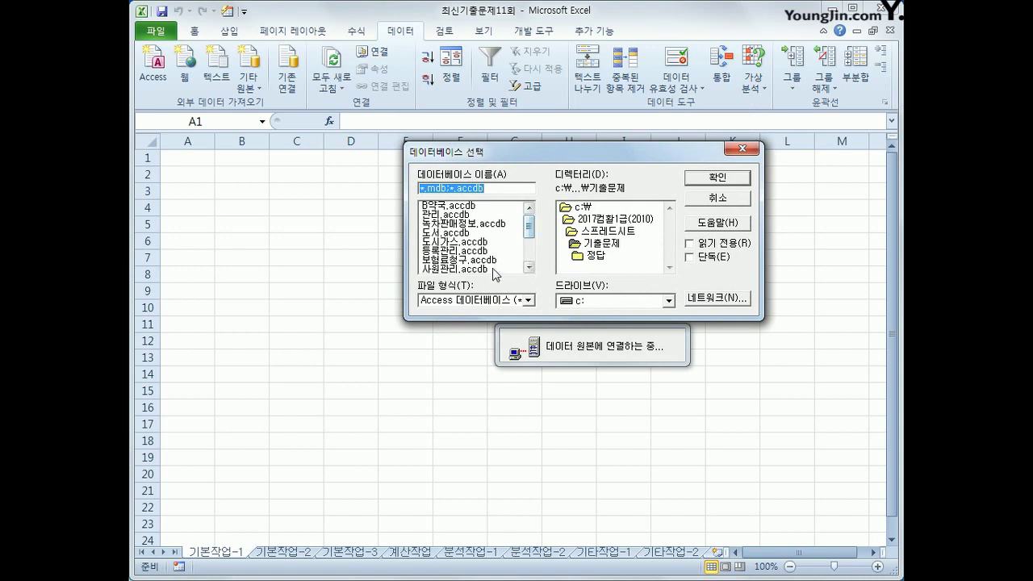
click(464, 252)
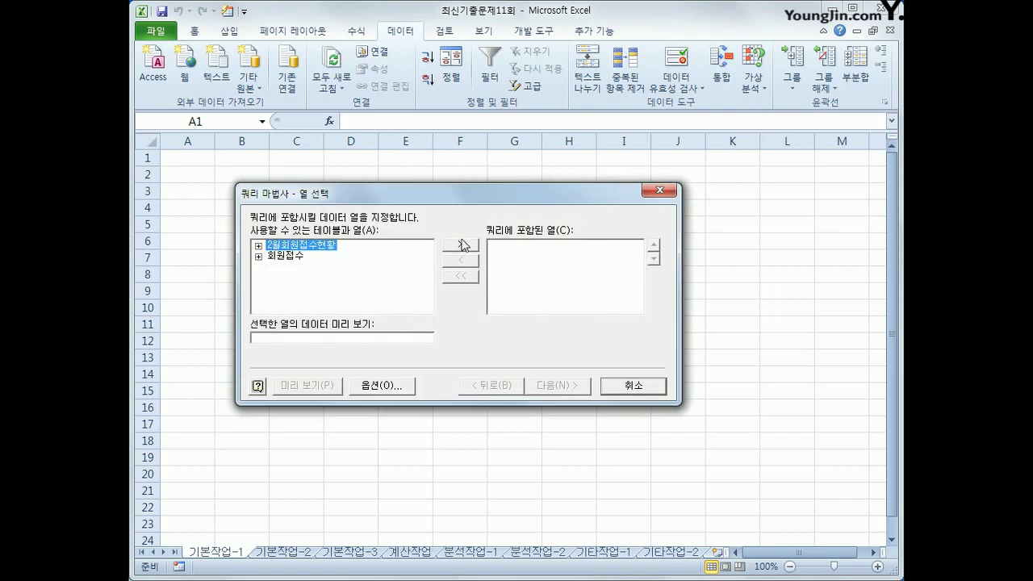
drag(468, 170, 568, 184)
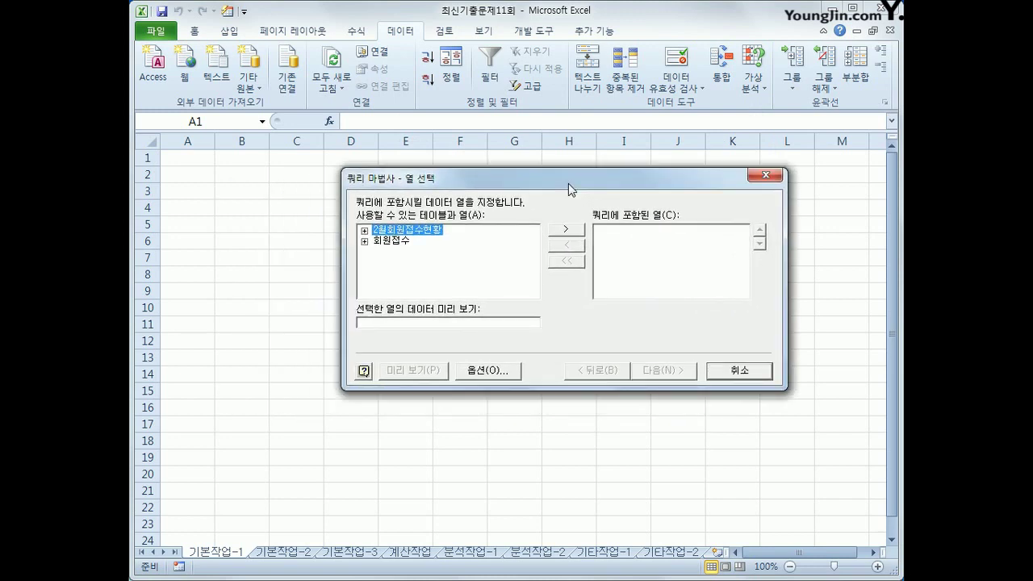
Step: Add the 강사명, 강좌명 and 회원명 columns from the 회원접수 table to the query, in that order
click(397, 242)
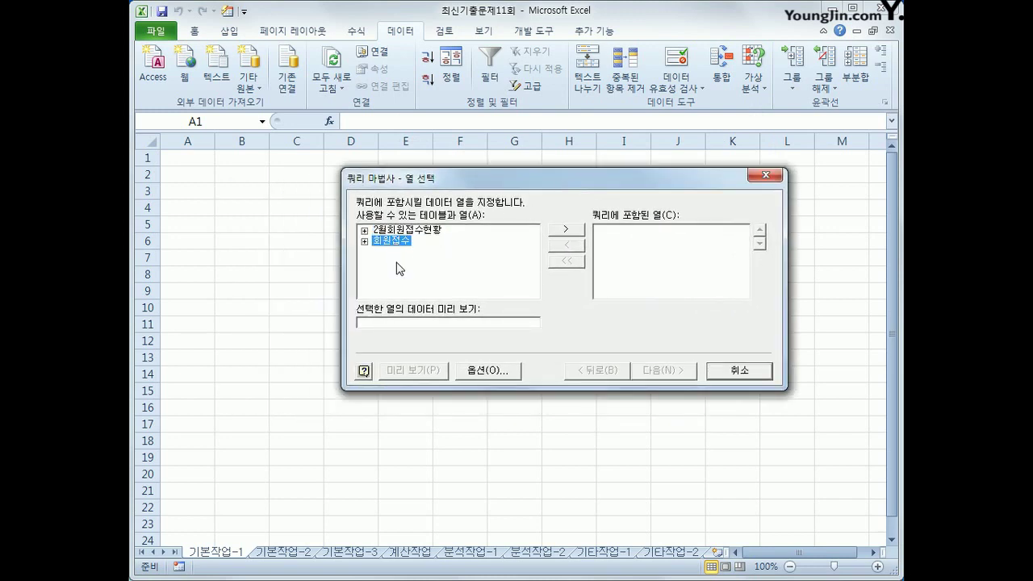
double_click(402, 245)
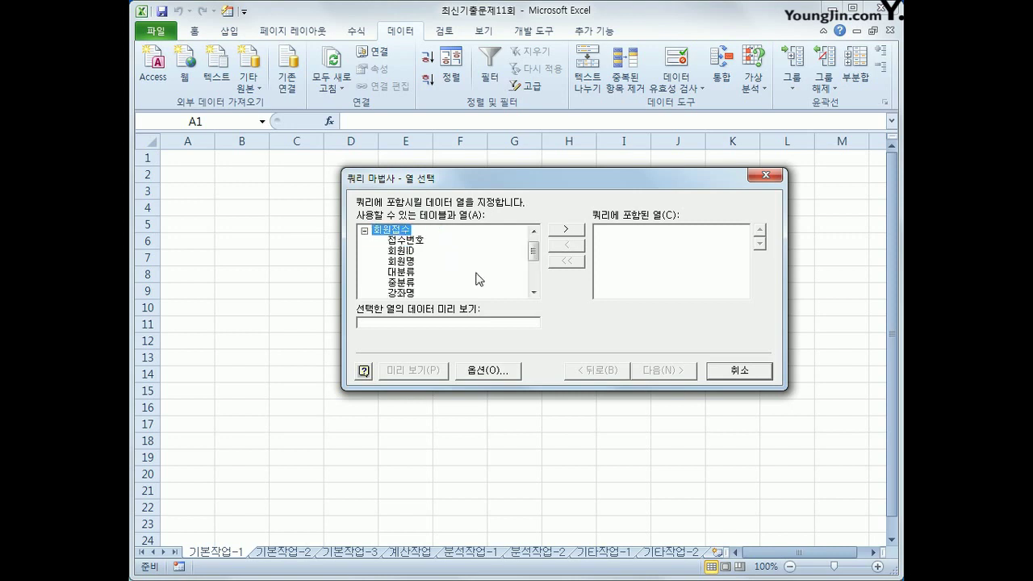
drag(533, 251, 535, 263)
click(403, 282)
double_click(403, 282)
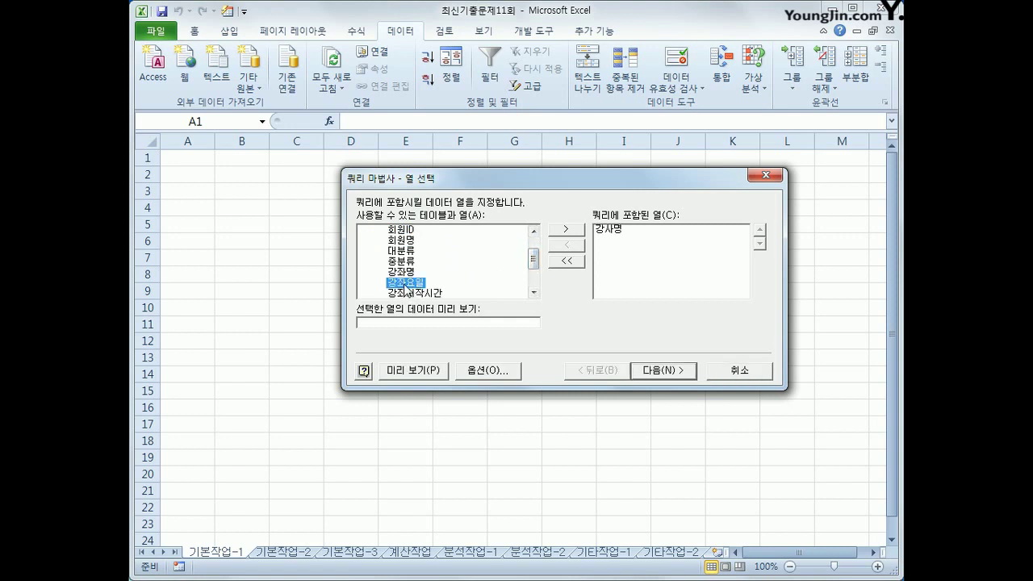
double_click(408, 273)
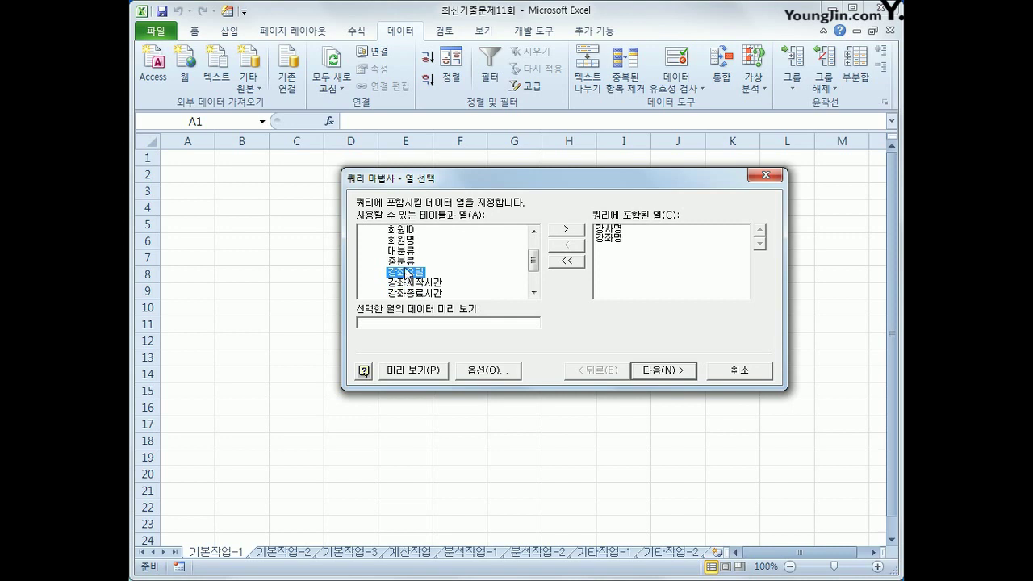
drag(532, 260, 505, 263)
double_click(404, 240)
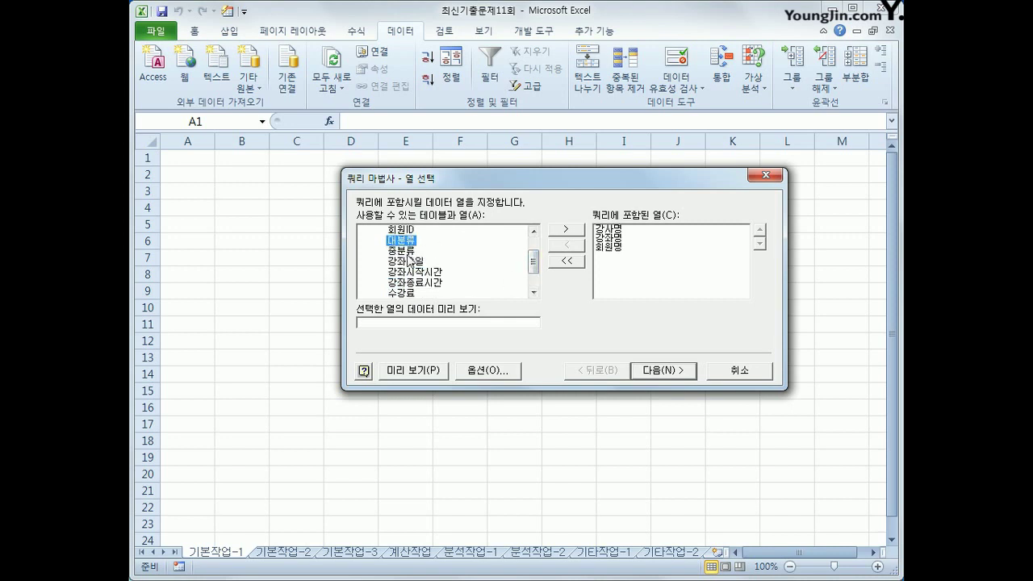
Step: Add the 수강료, 수강변경 and 강좌요일 columns to the query and continue to the data filter
double_click(407, 293)
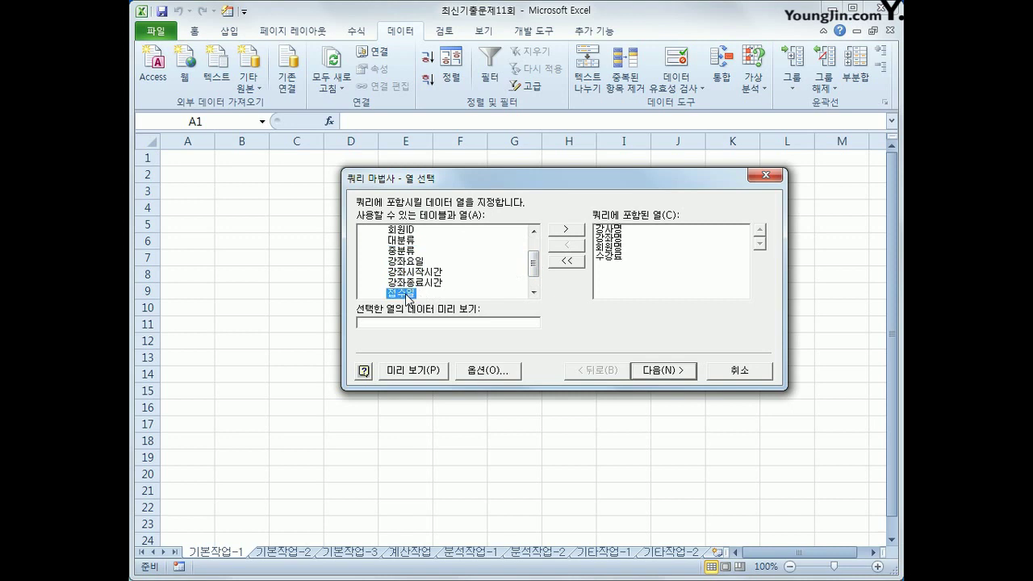
drag(533, 263, 535, 272)
double_click(413, 284)
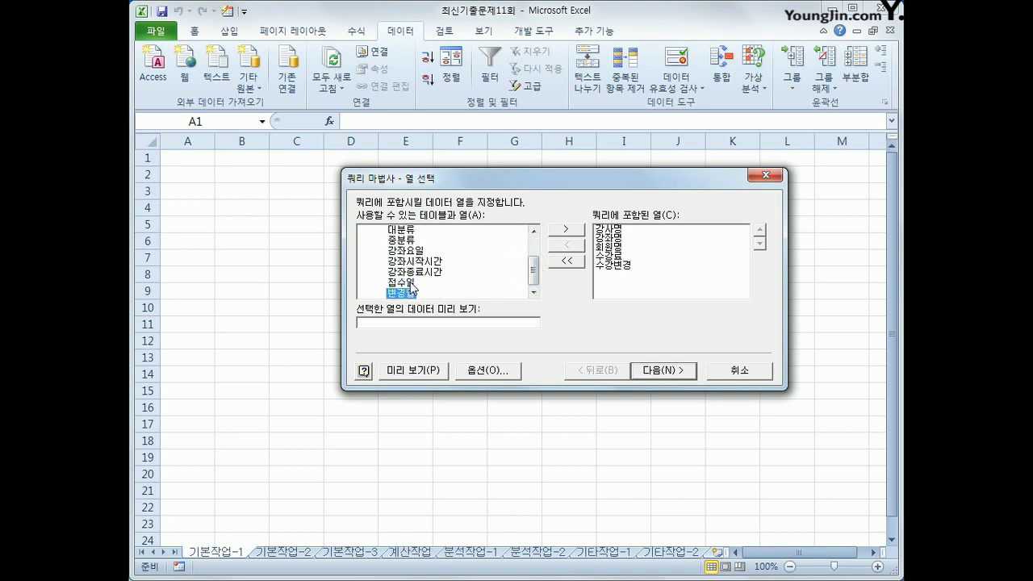
double_click(413, 251)
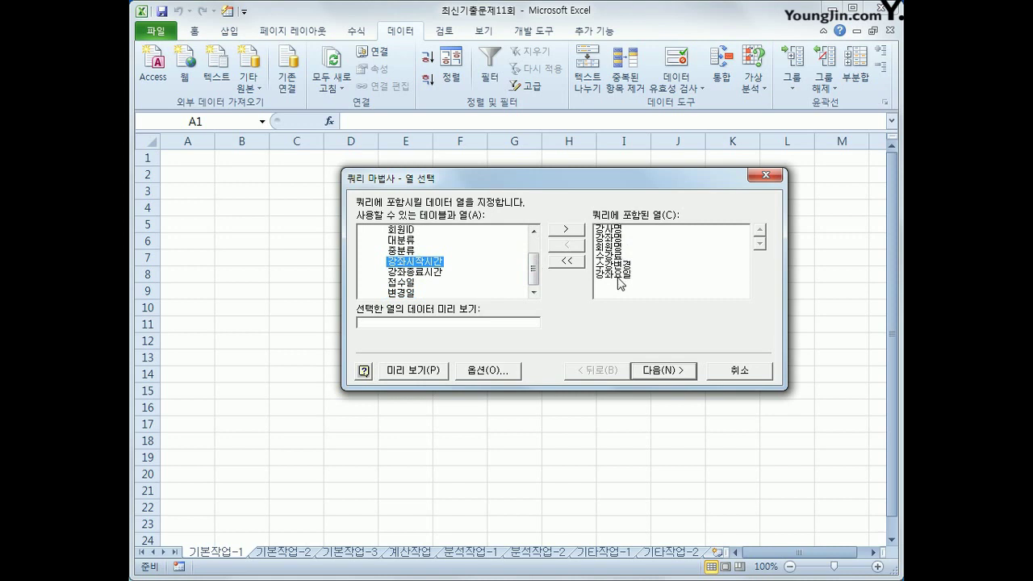
click(672, 372)
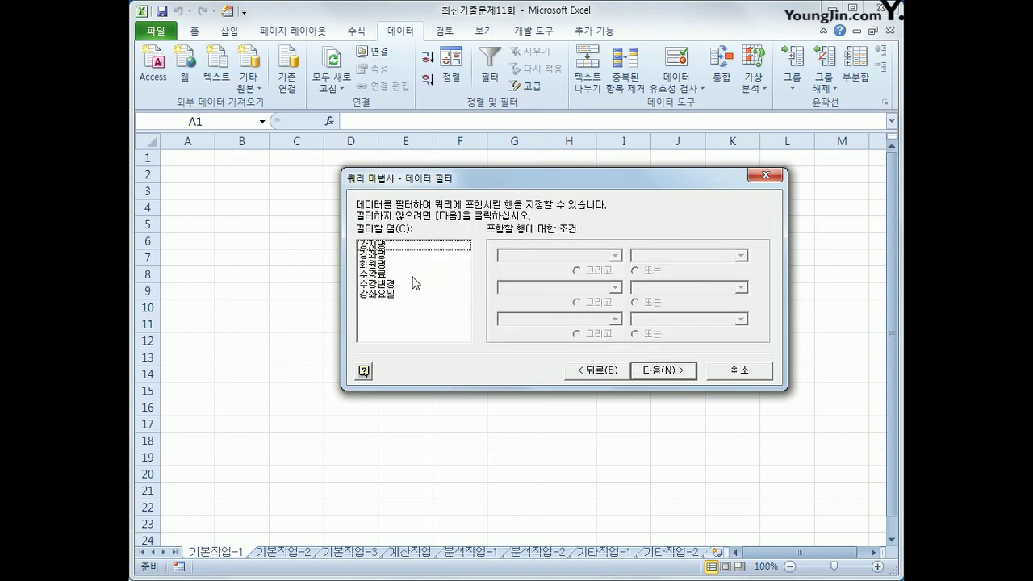
Step: Set the first 강사명 filter condition to equal the first instructor's name
click(390, 245)
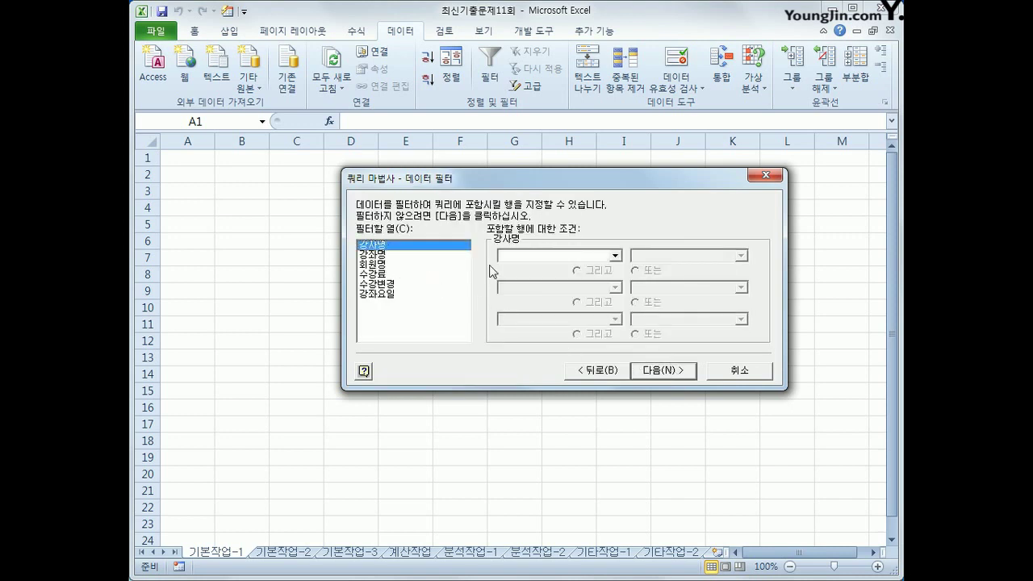
click(571, 255)
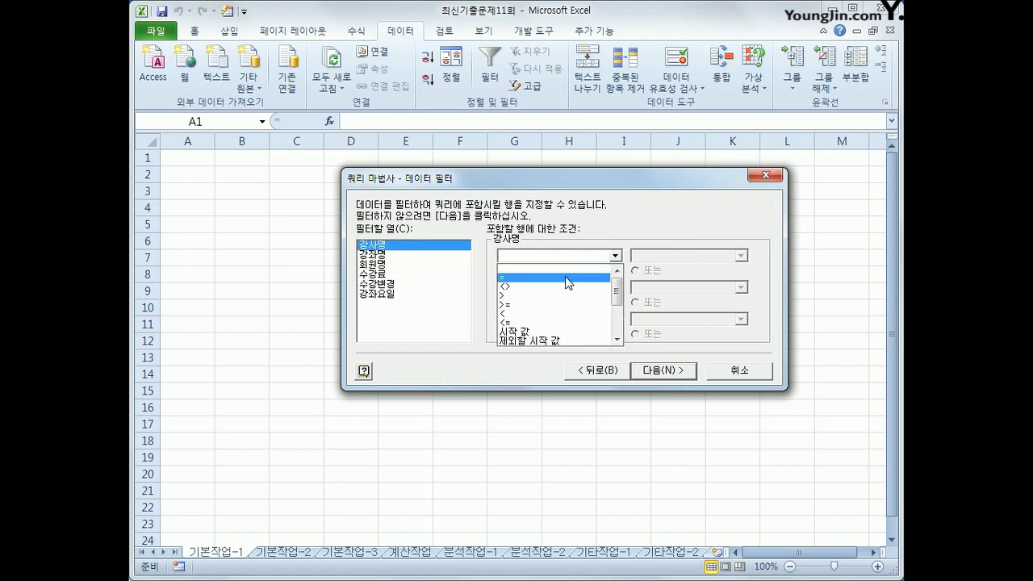
click(565, 276)
click(740, 256)
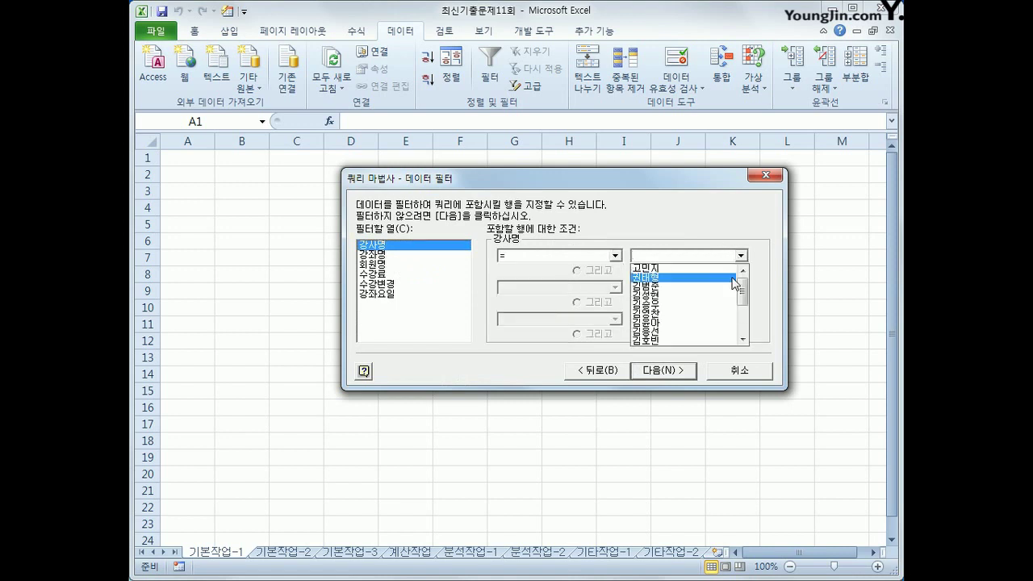
click(687, 339)
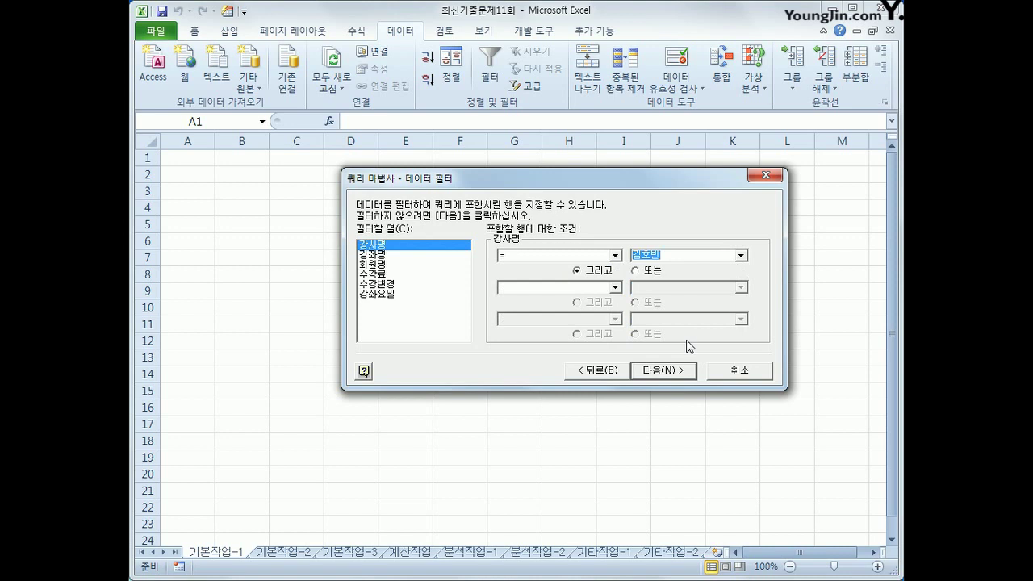
Step: Add an alternative (또는) 강사명 filter condition that equals the second instructor's name
click(637, 272)
click(614, 288)
click(609, 314)
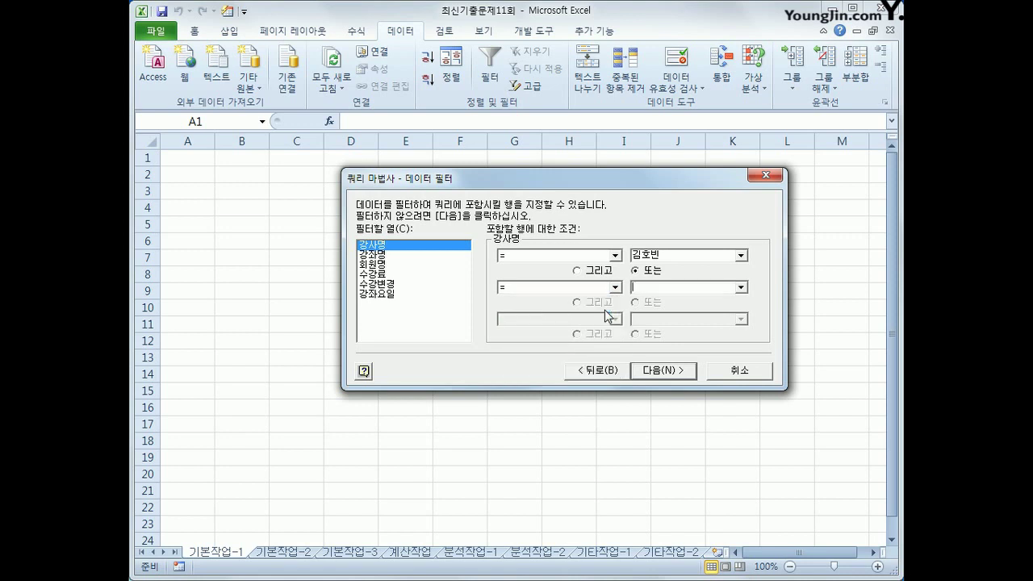
click(740, 287)
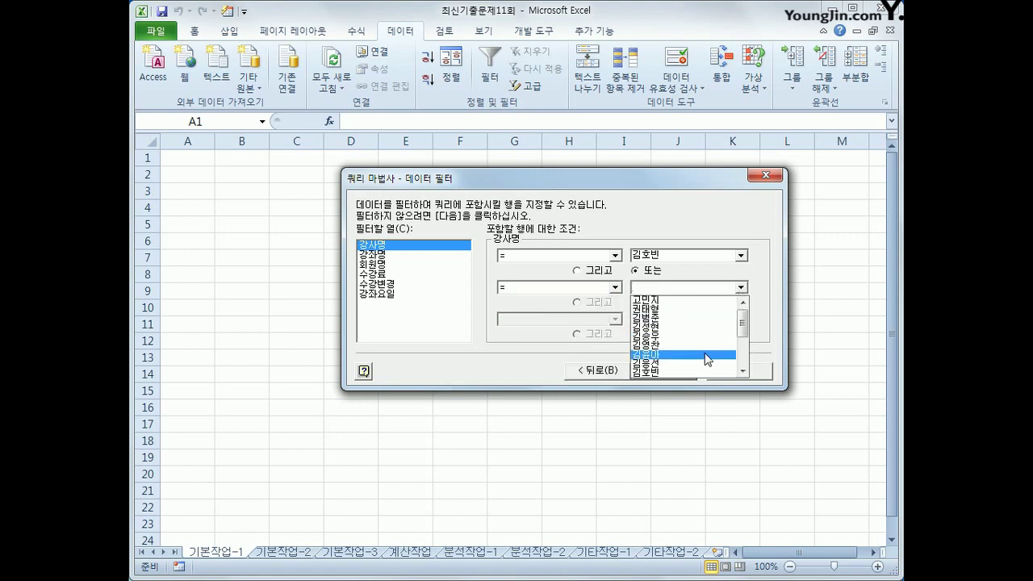
click(706, 355)
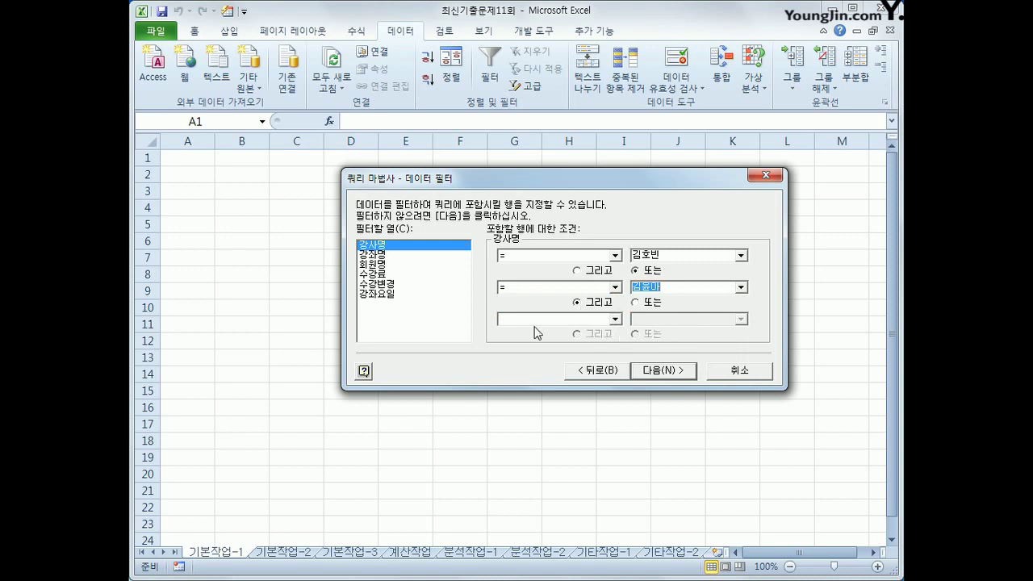
Step: Filter the 수강변경 column to rows equal to 0 and continue to the sort order
click(406, 287)
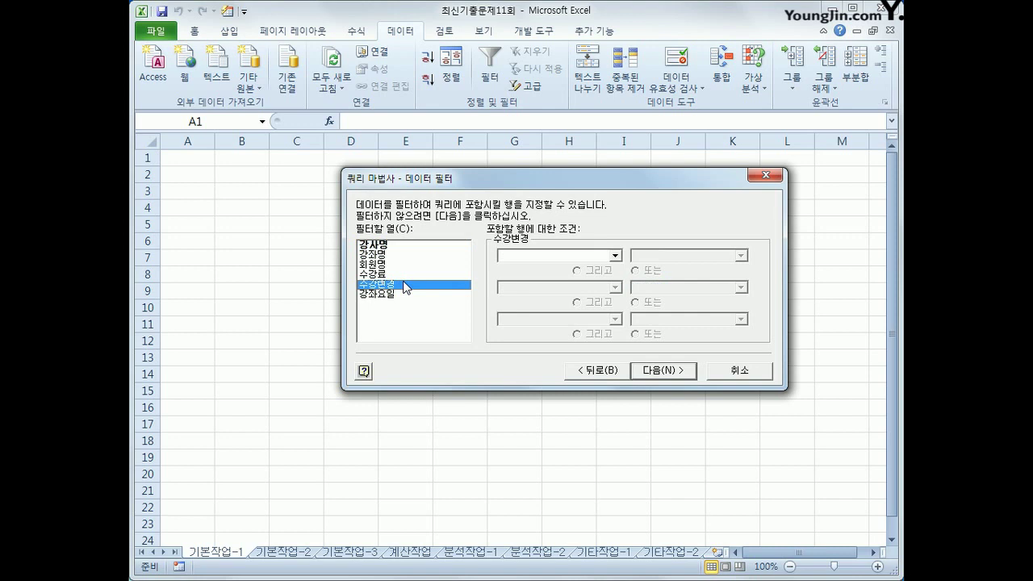
click(527, 253)
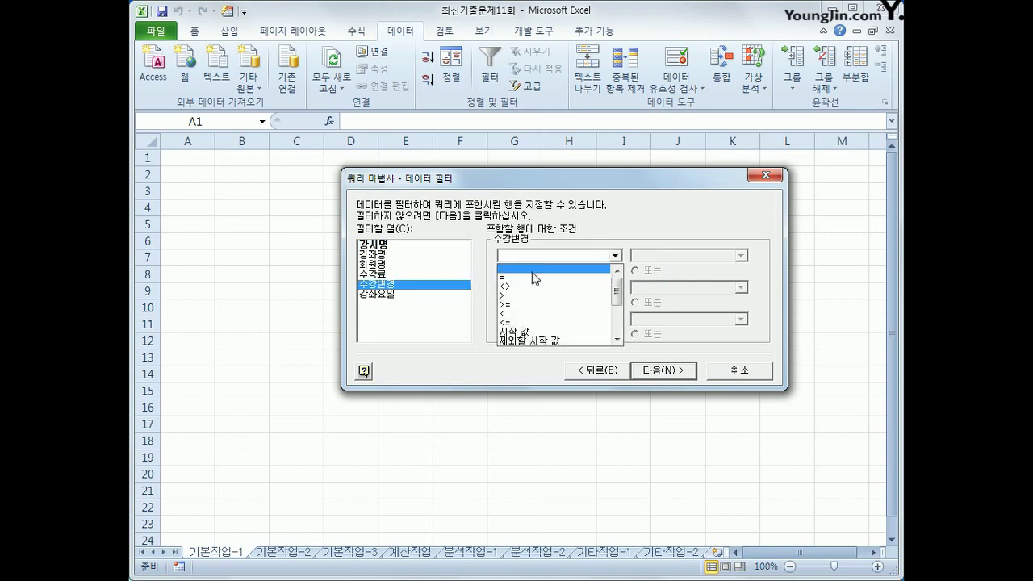
click(557, 268)
text(0)
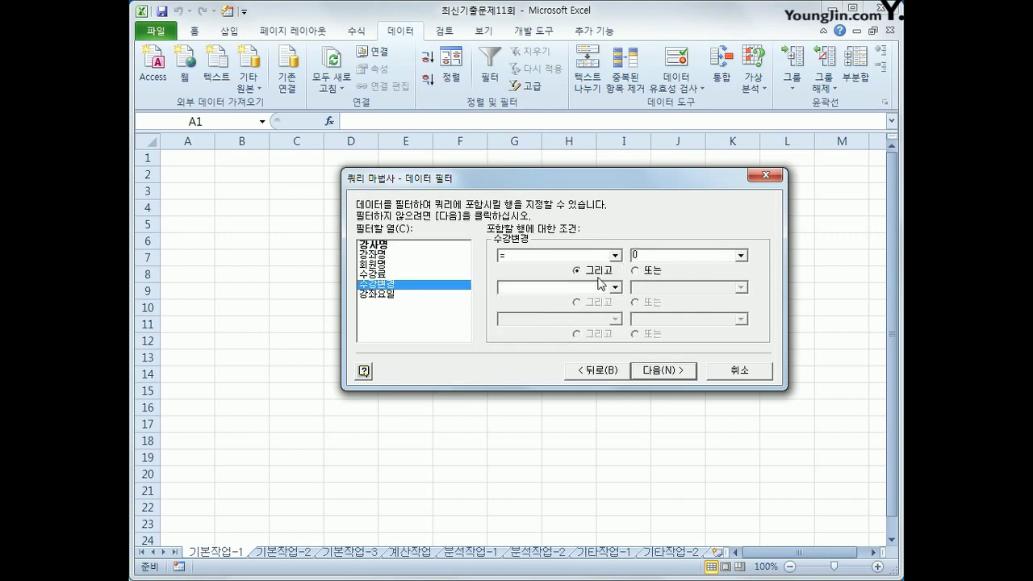
click(683, 372)
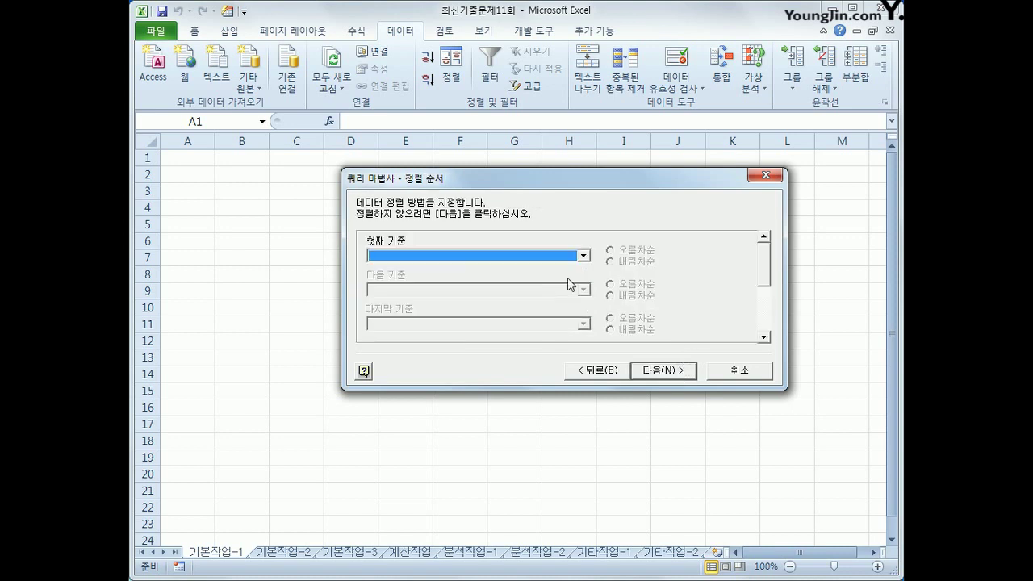
Step: Sort the query in ascending order by 강사명, 강좌명 and 회원명, in that priority
click(531, 258)
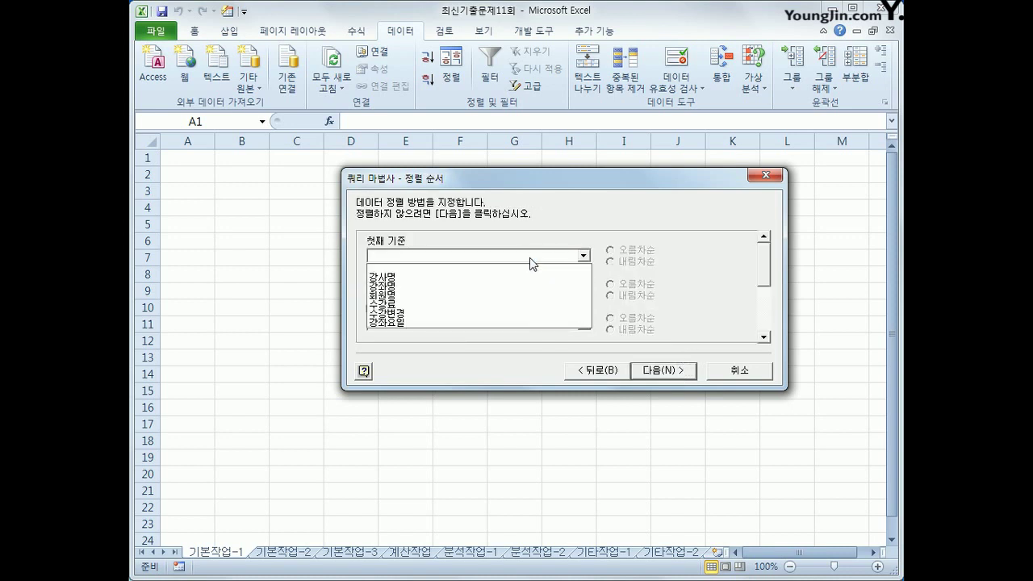
click(532, 284)
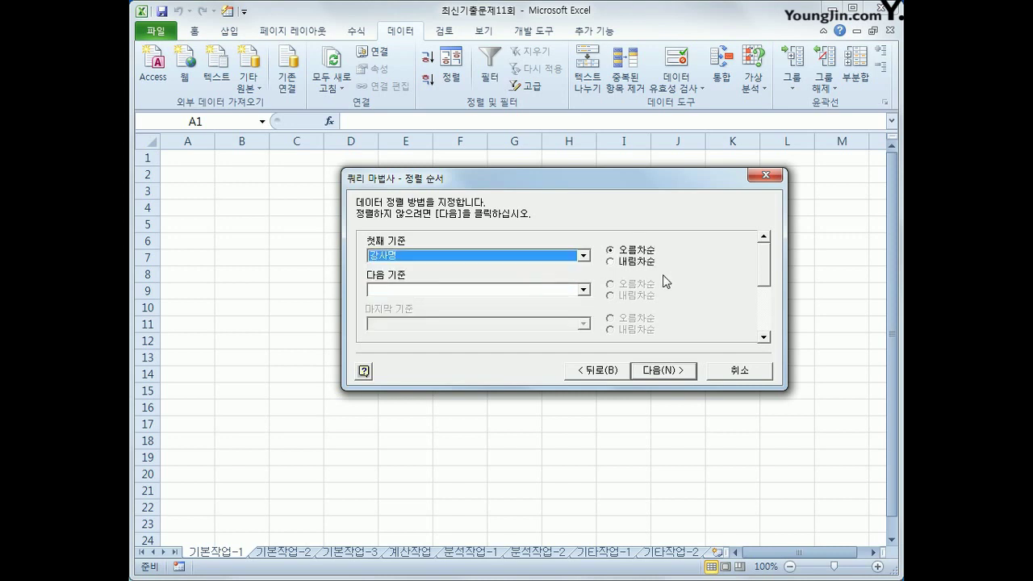
click(583, 290)
click(578, 310)
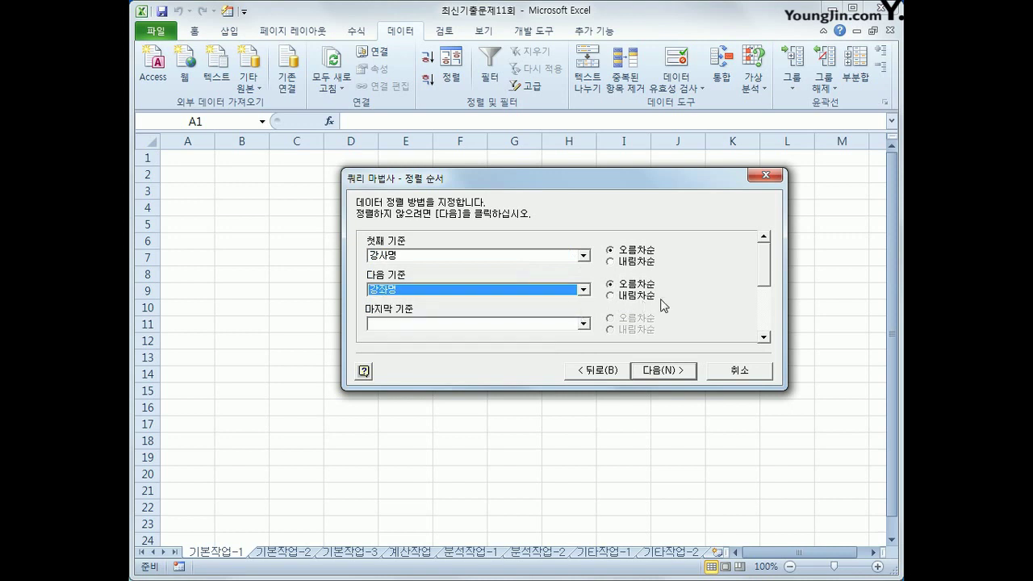
click(552, 326)
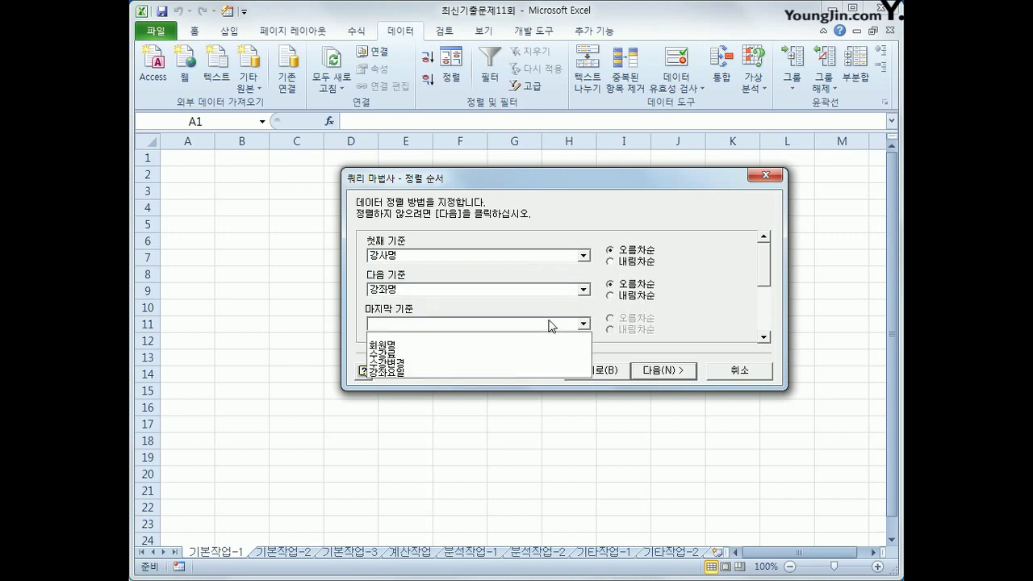
click(542, 349)
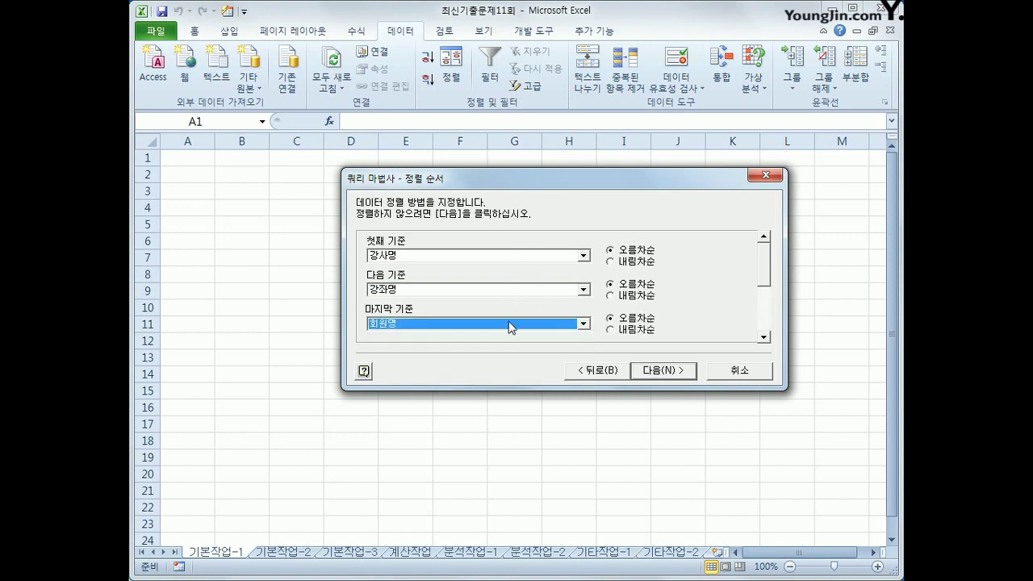
Step: Finish the query and import its result as a table into the existing worksheet at cell A1
click(662, 372)
click(662, 372)
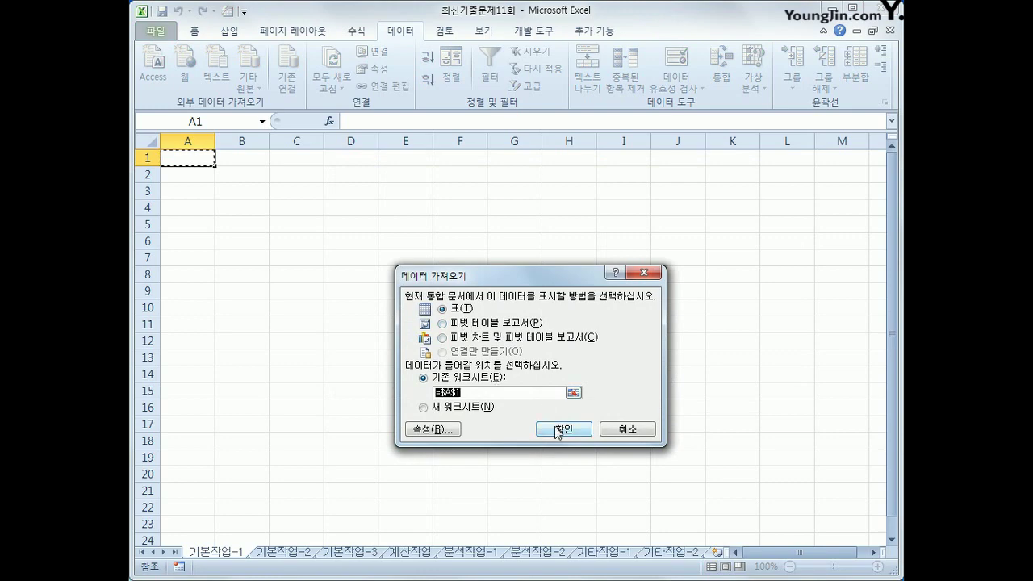
click(558, 430)
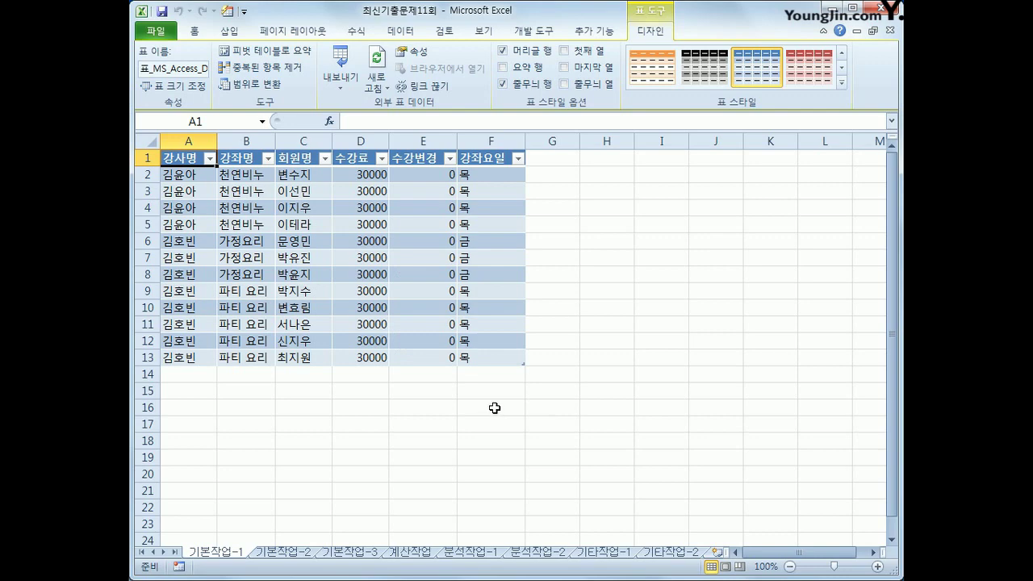
Step: On the 기본작업-2 sheet, copy the 강사명 header and the instructor's name in D17 to J3:J4 under [표2]
click(282, 552)
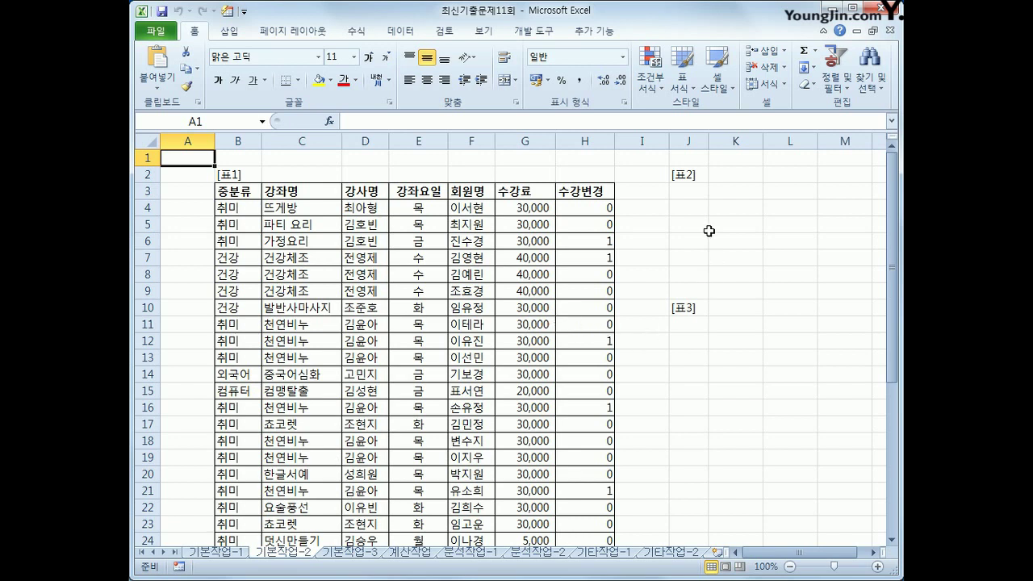
click(692, 198)
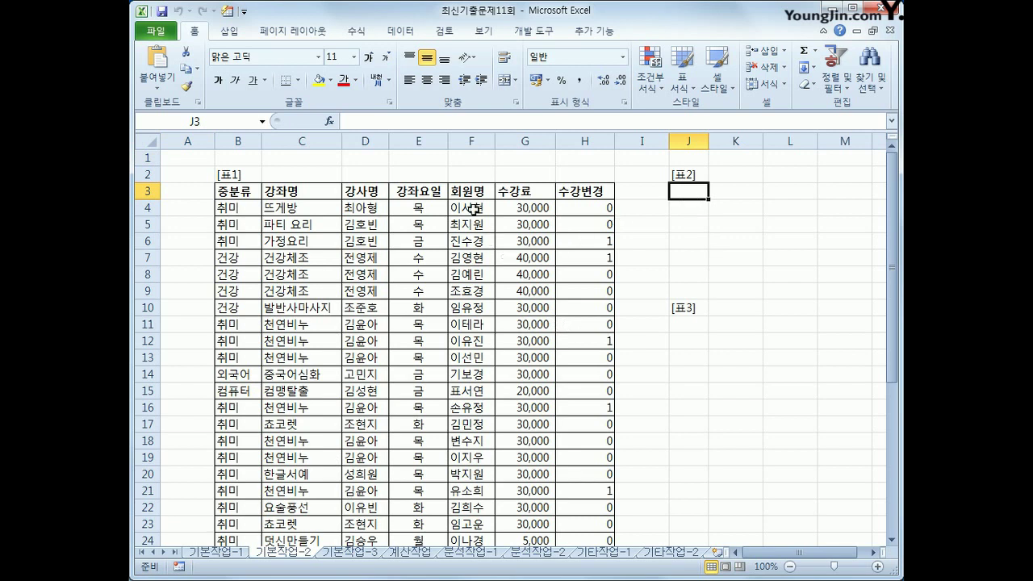
click(380, 195)
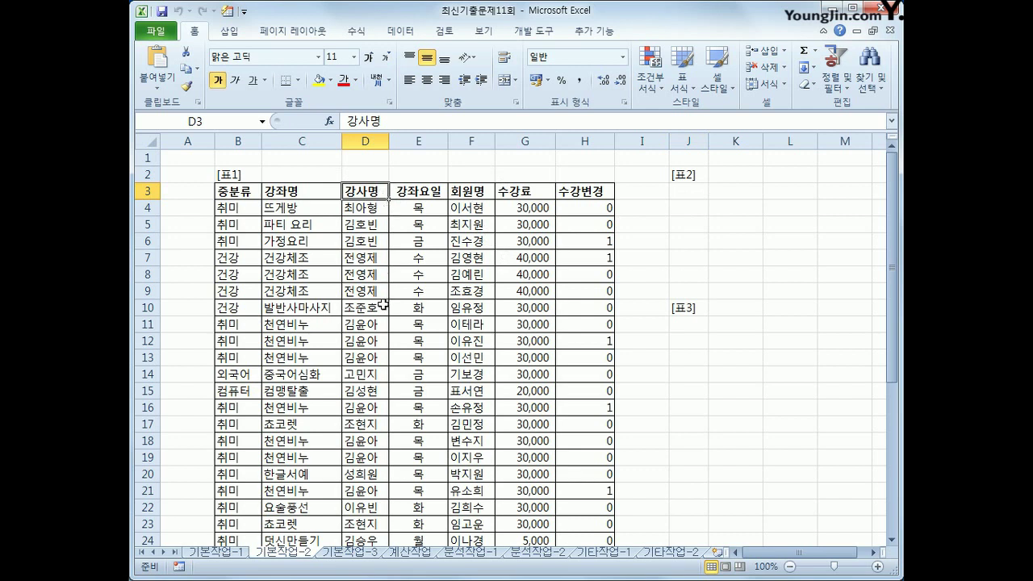
ctrl+click(384, 425)
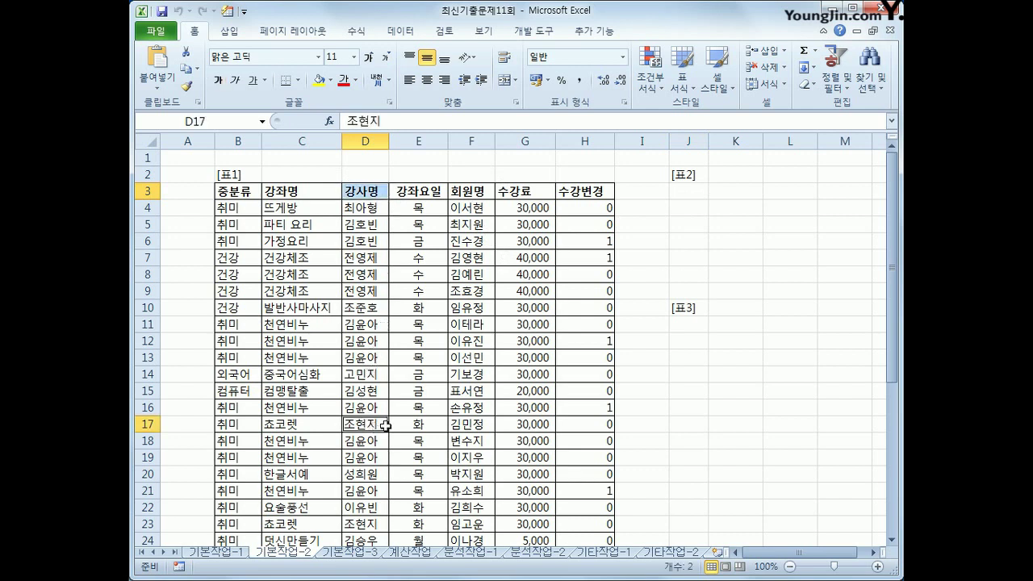
key(ctrl+c)
click(690, 193)
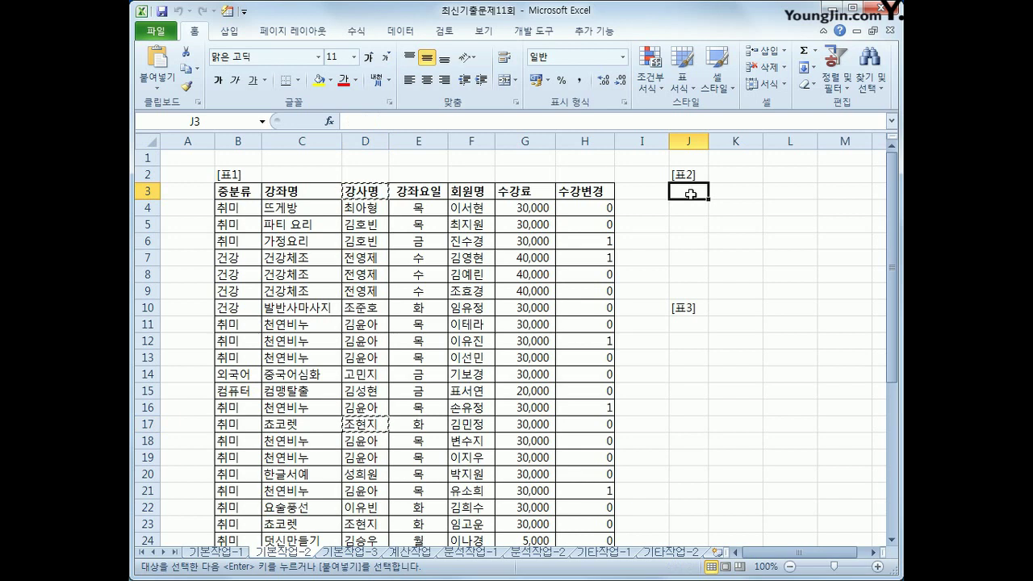
key(ctrl+v)
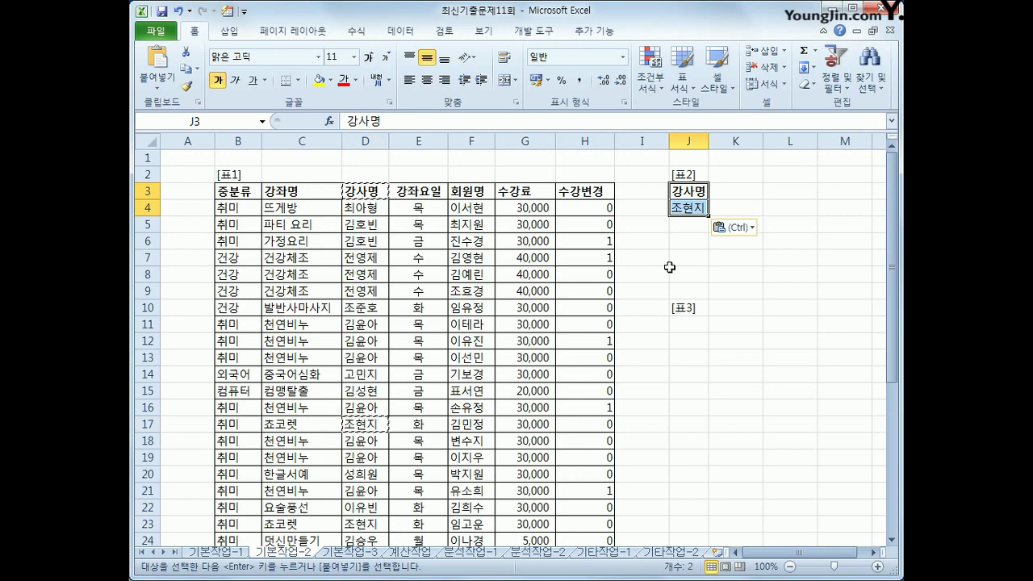
Step: Copy the 수강변경 header and a value of 1 from [표1] to K3, and move the 1 down to K5
click(582, 194)
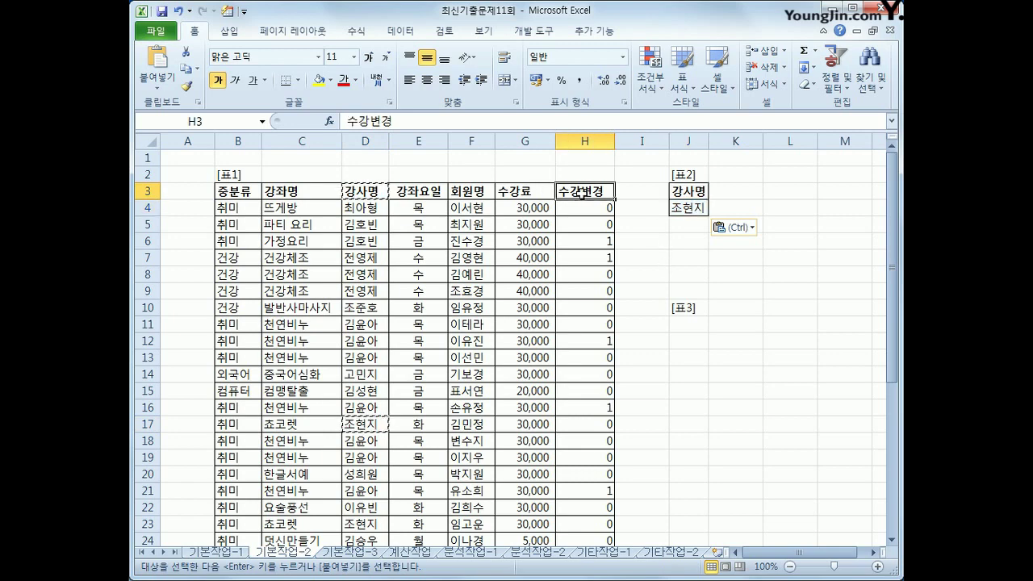
ctrl+click(602, 240)
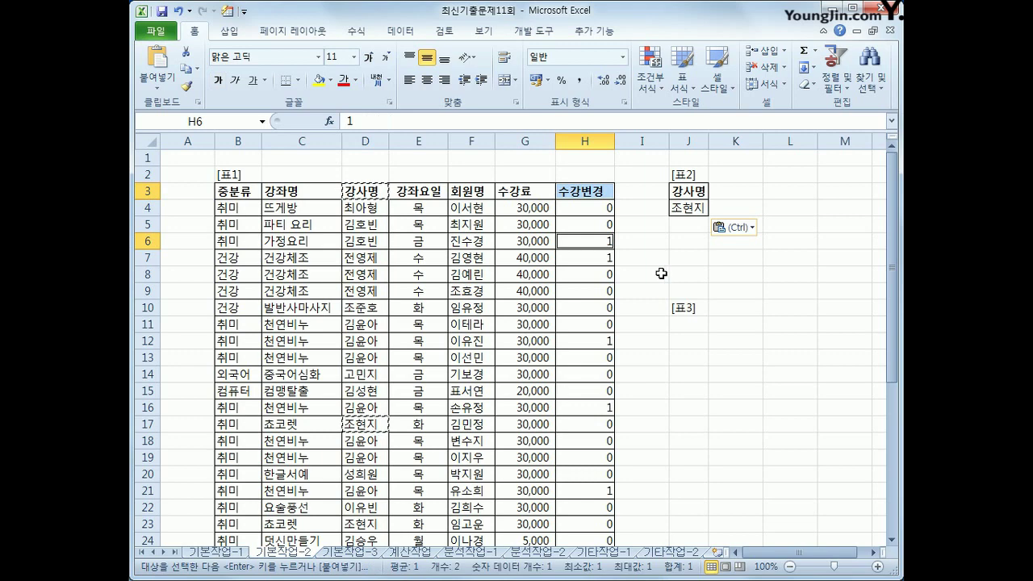
key(ctrl+c)
click(721, 194)
key(ctrl+v)
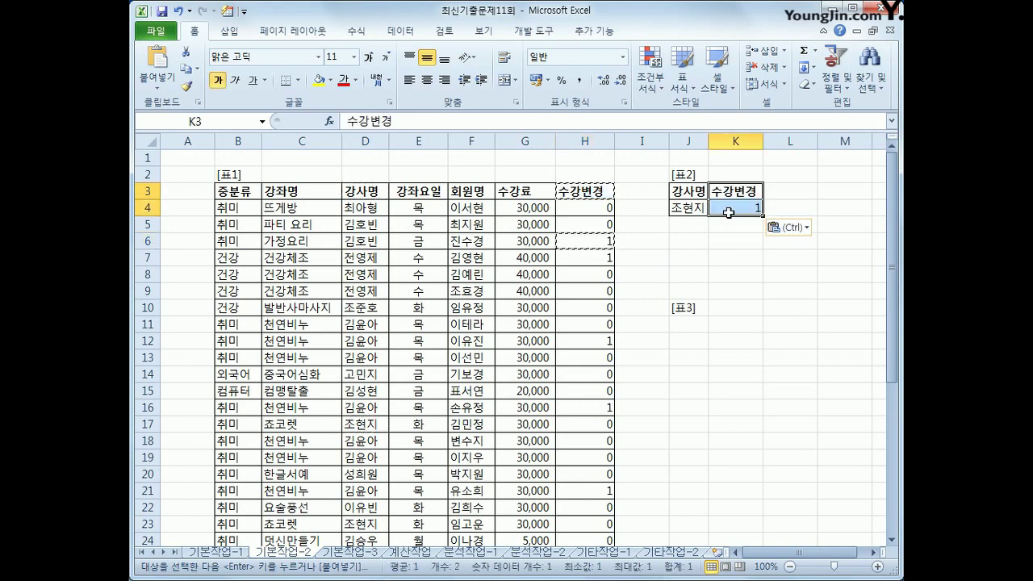
click(730, 208)
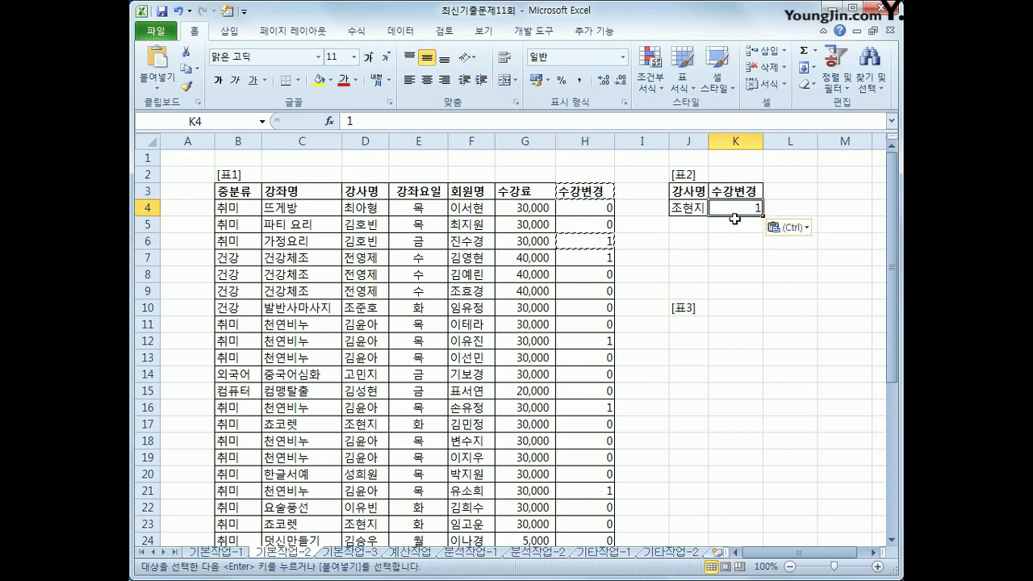
drag(735, 217, 737, 228)
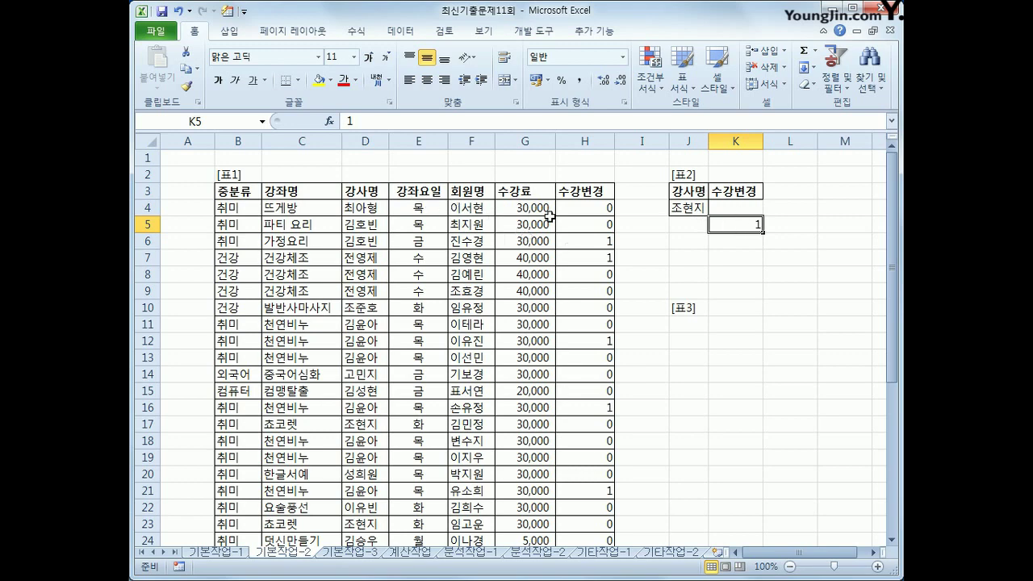
Step: Enter 요일 in L3 as the heading of the third criteria column
click(785, 196)
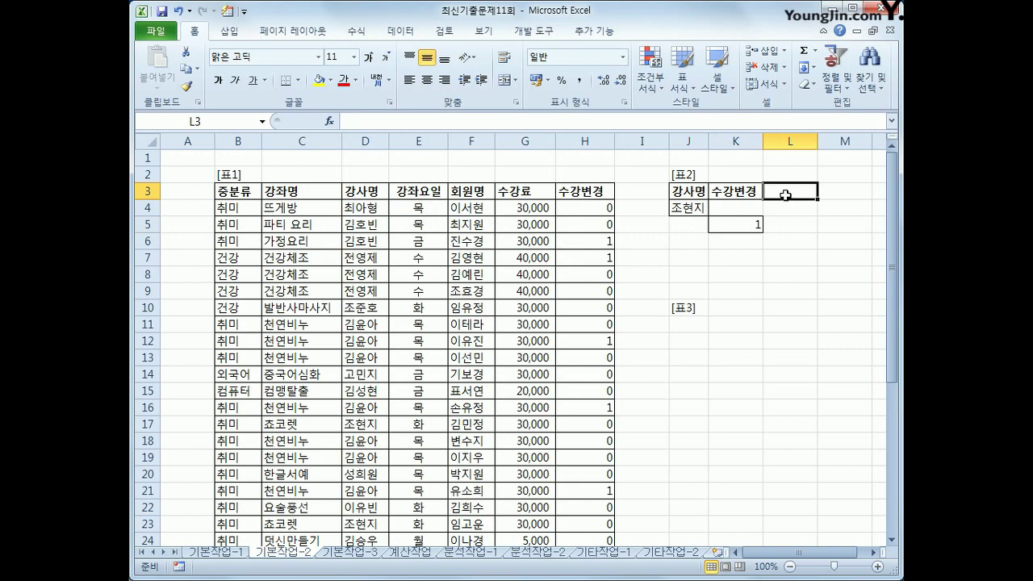
click(413, 197)
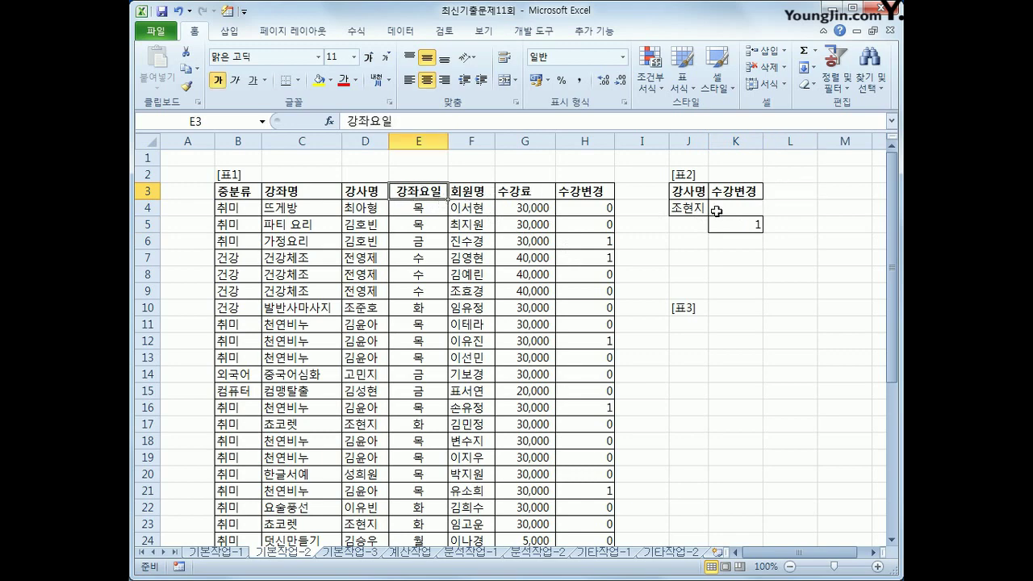
click(782, 193)
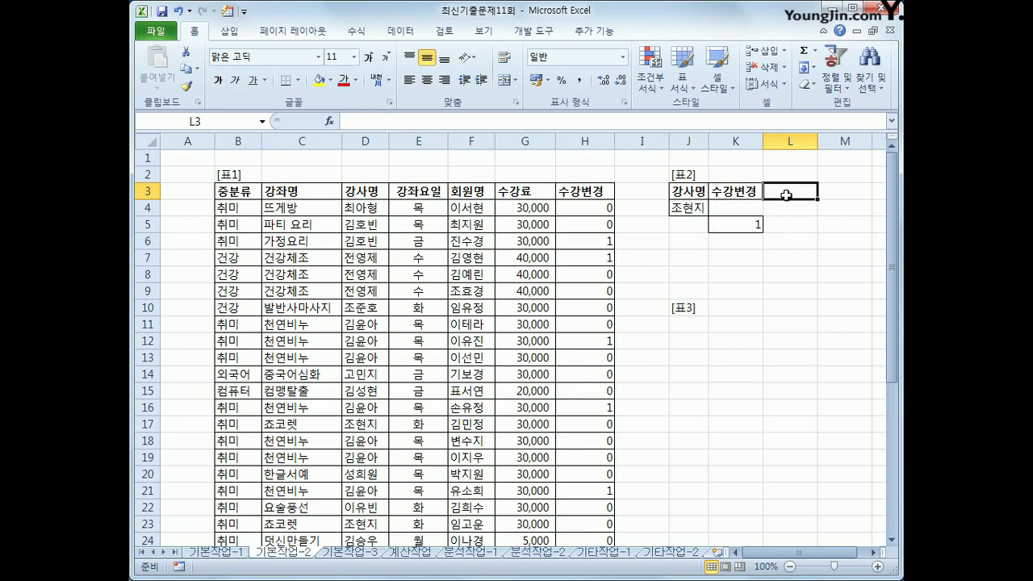
text(ㄱ)
key(Return)
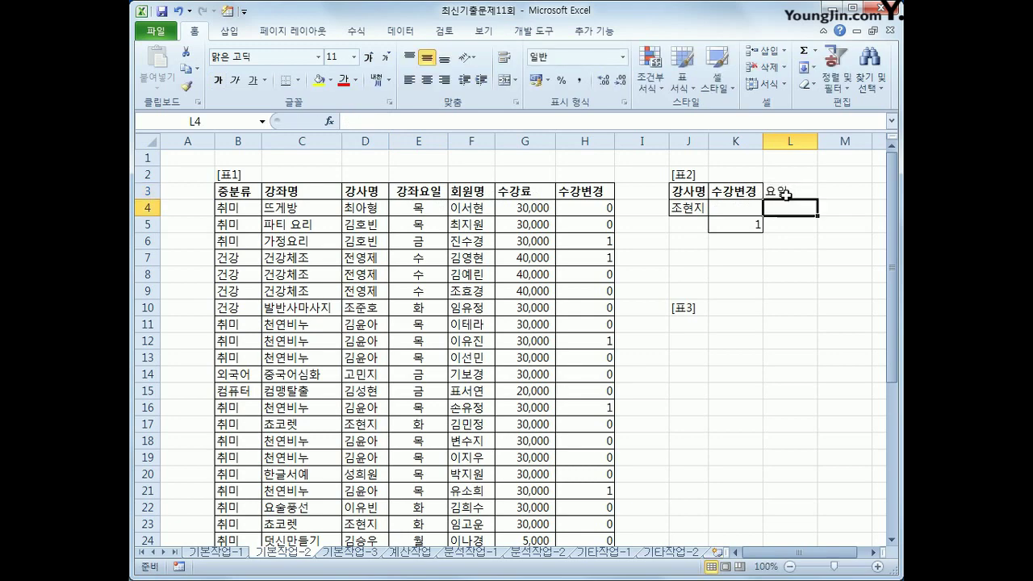
key(Return)
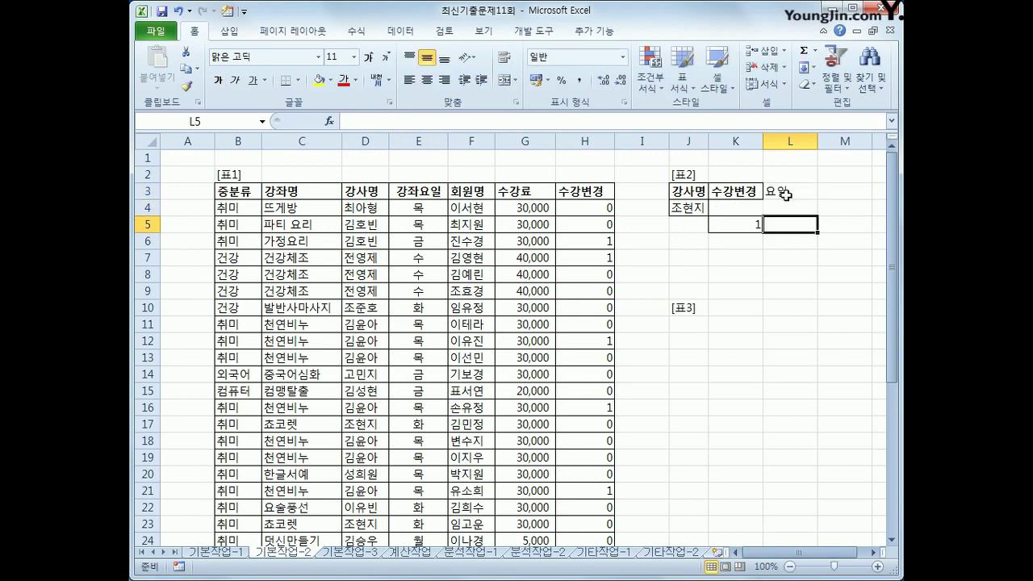
Step: Enter the criteria formula =OR(E4="화",E4="목") in L5 and select the whole criteria range J3:L5
text(=ㅐ)
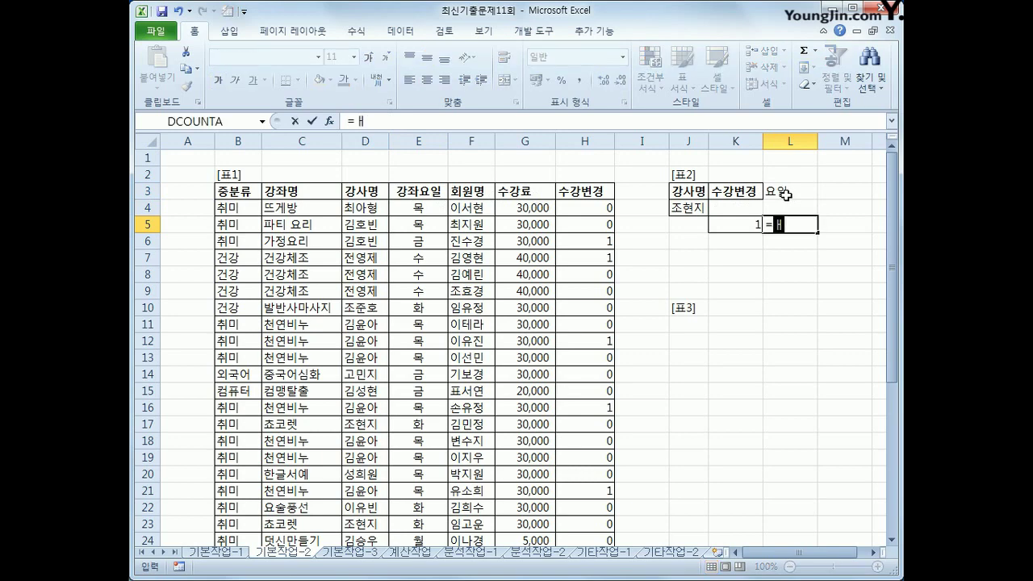
key(BackSpace)
text(or()
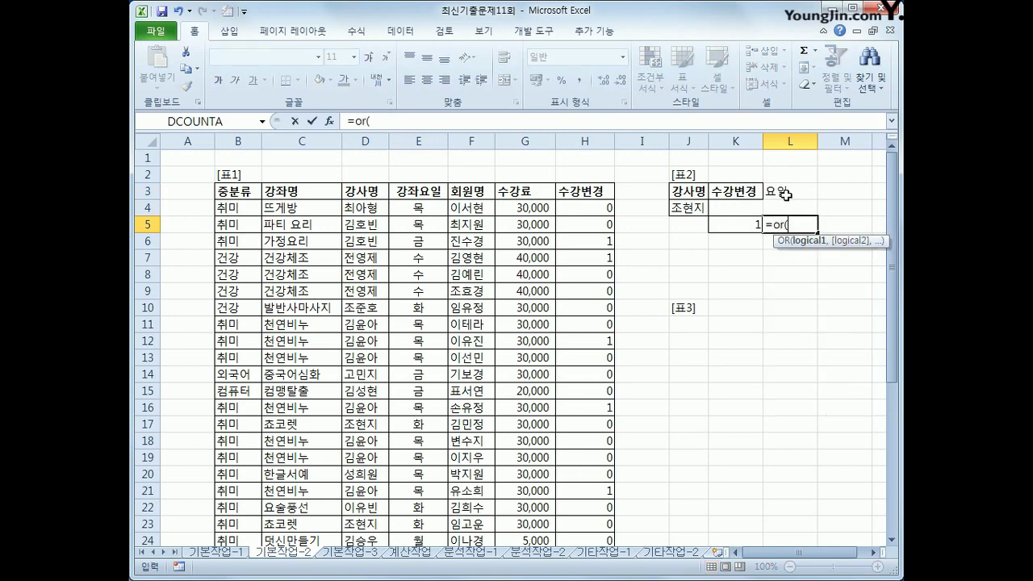
click(420, 208)
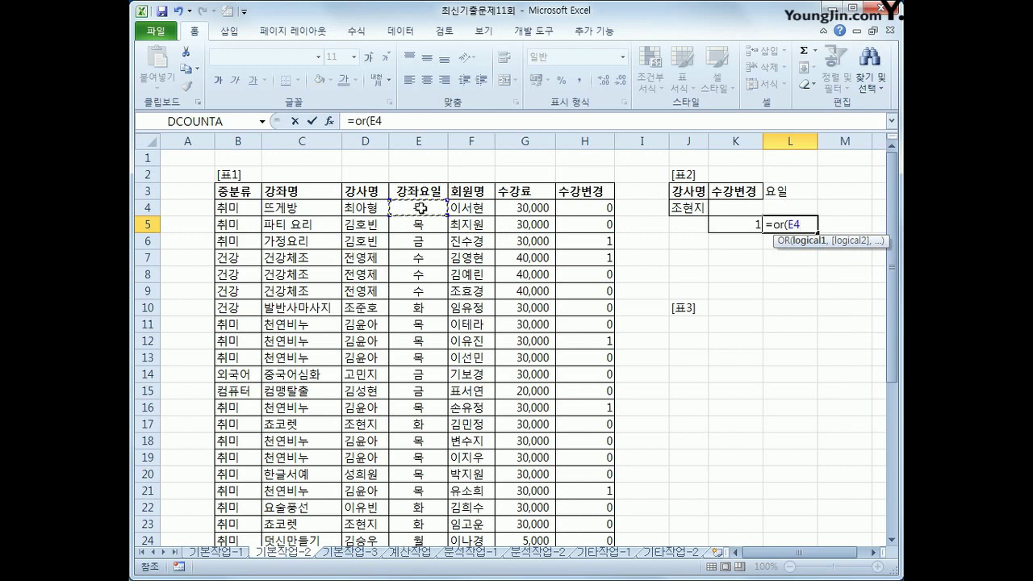
text(="ghk)
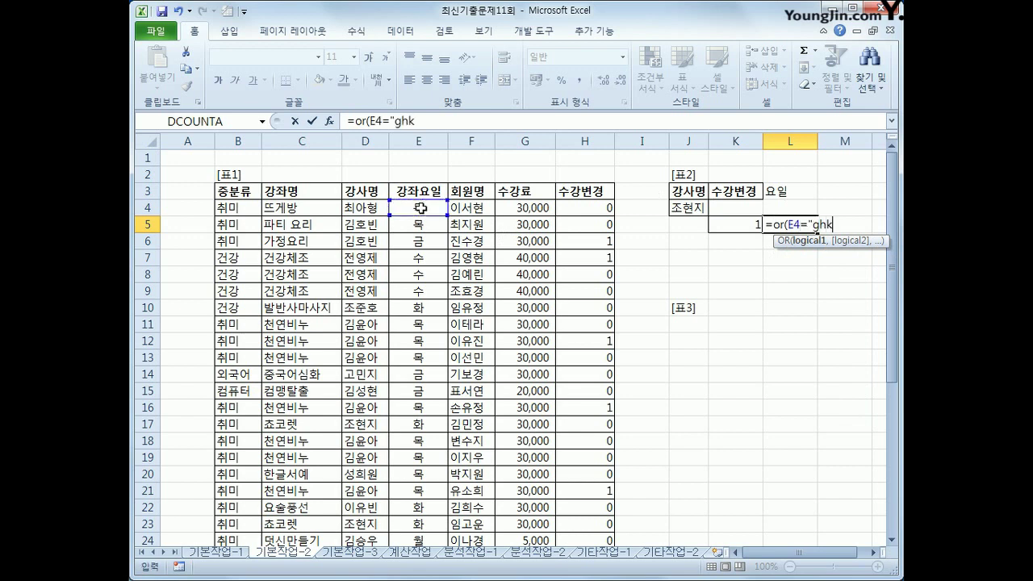
key(BackSpace)
key(BackSpace)
key(BackSpace)
key(Hangul)
text(화",)
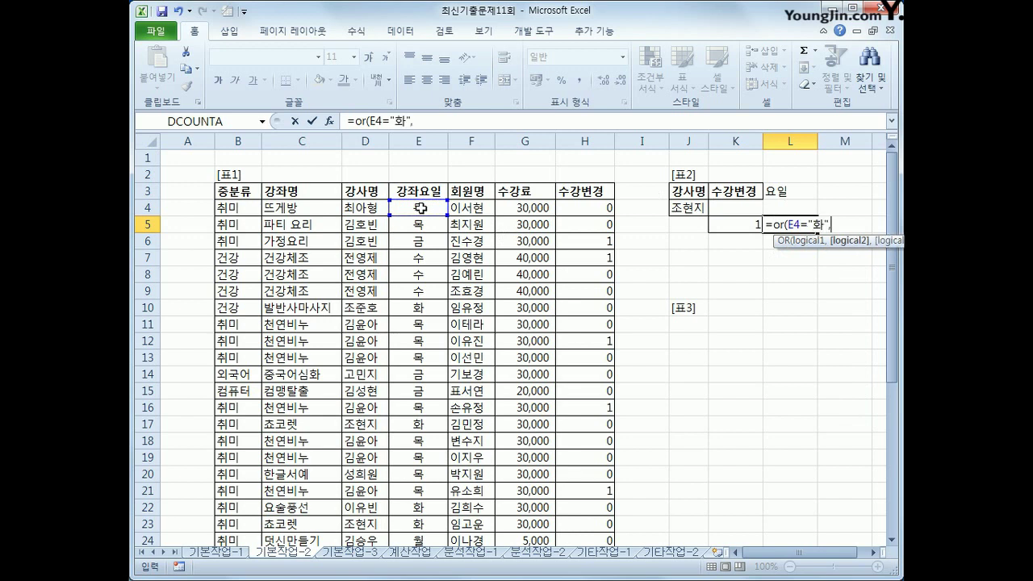
click(421, 207)
text(="목")
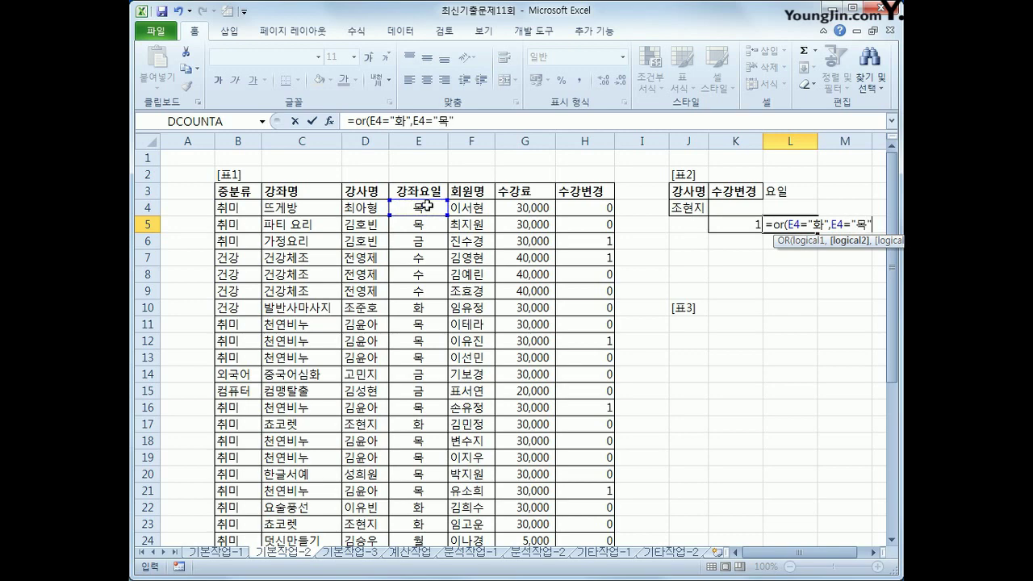
key(ctrl+Return)
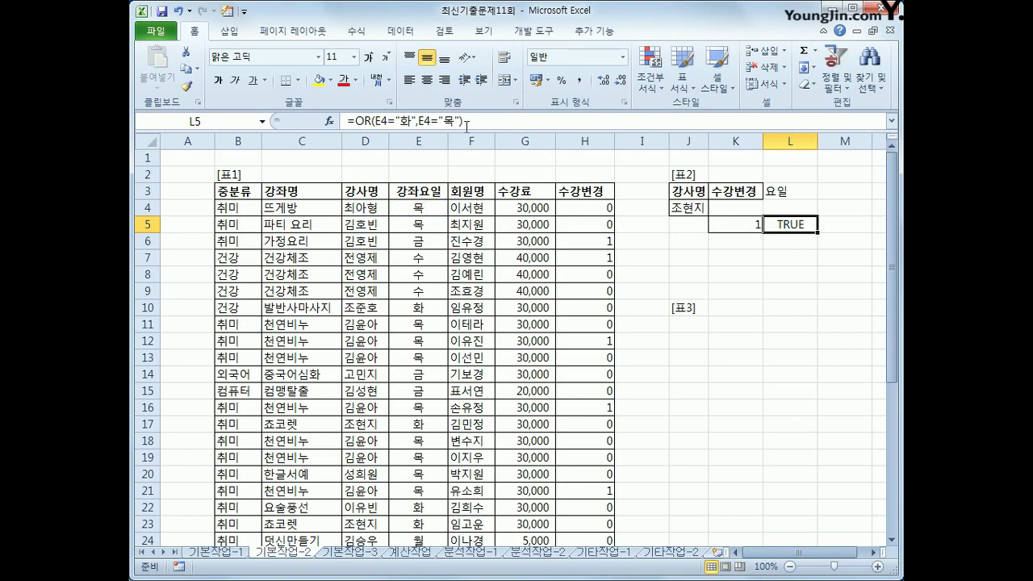
drag(699, 193, 794, 234)
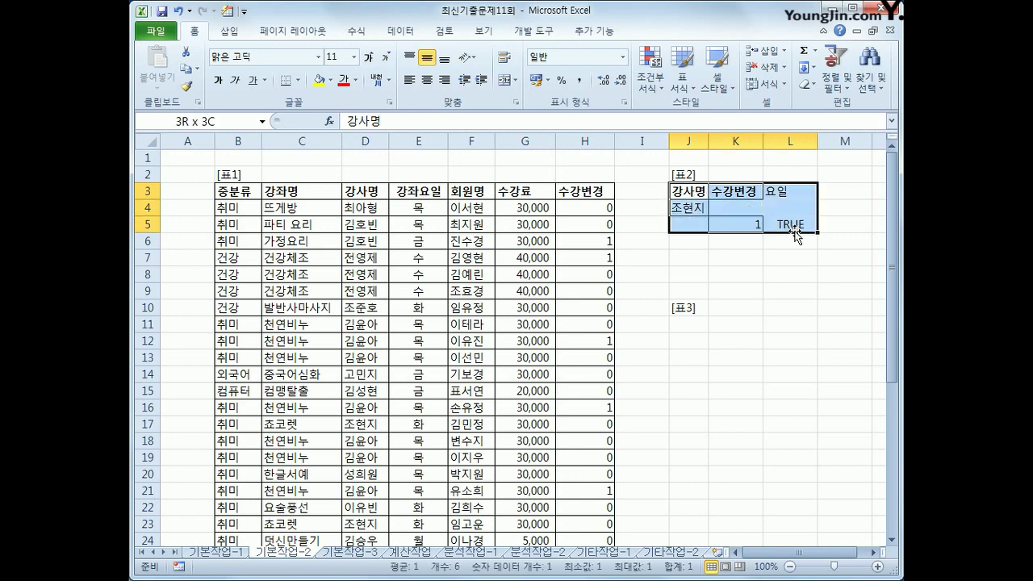
Step: Copy the 강사명 header from [표1] to J11 under [표3]
click(688, 324)
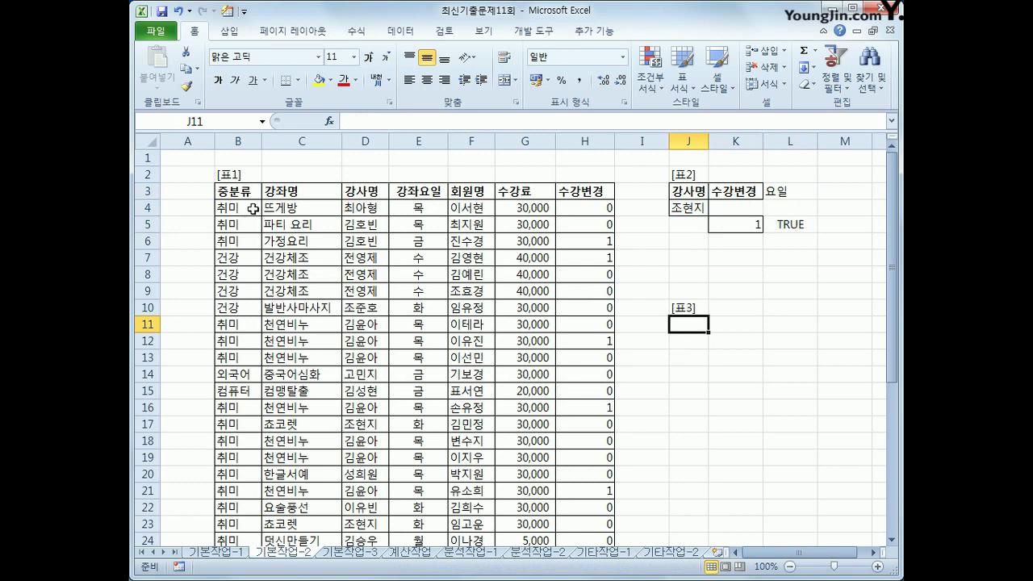
click(365, 195)
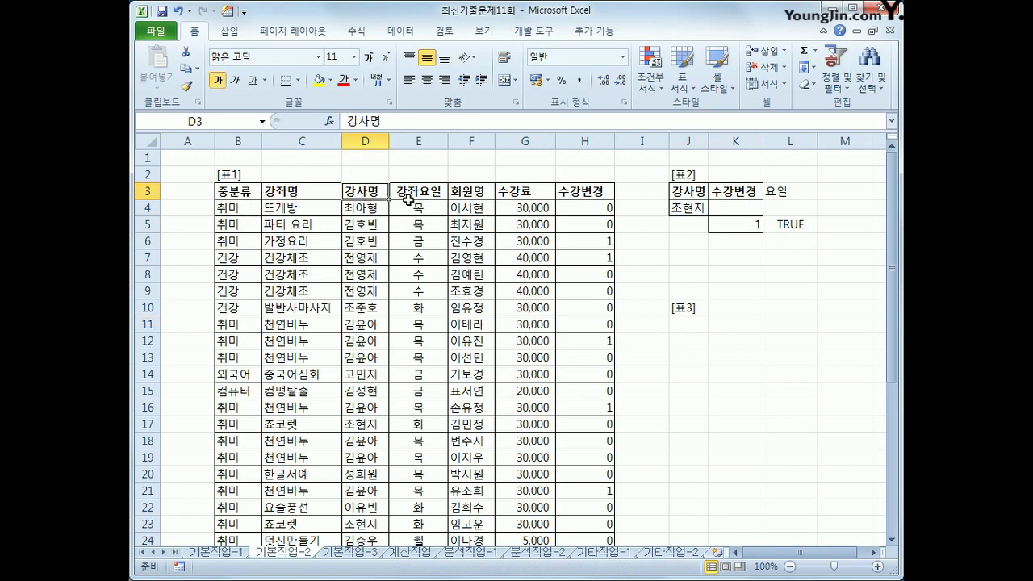
key(ctrl+c)
click(679, 326)
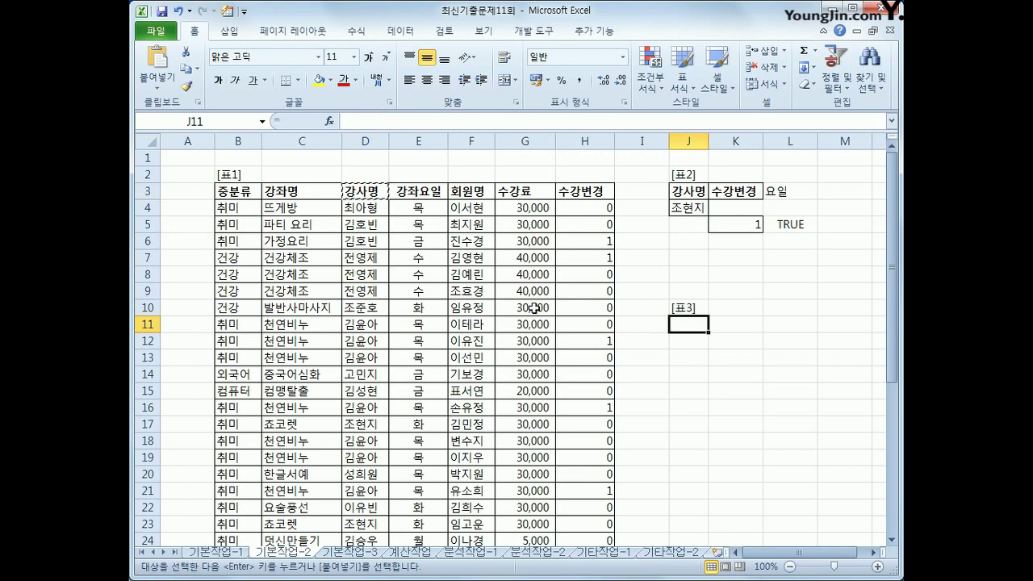
key(ctrl+v)
Step: Copy the 강좌명, 강좌요일, 회원명, 수강료 and 수강변경 headers from [표1] into row 11, starting at K11
click(305, 192)
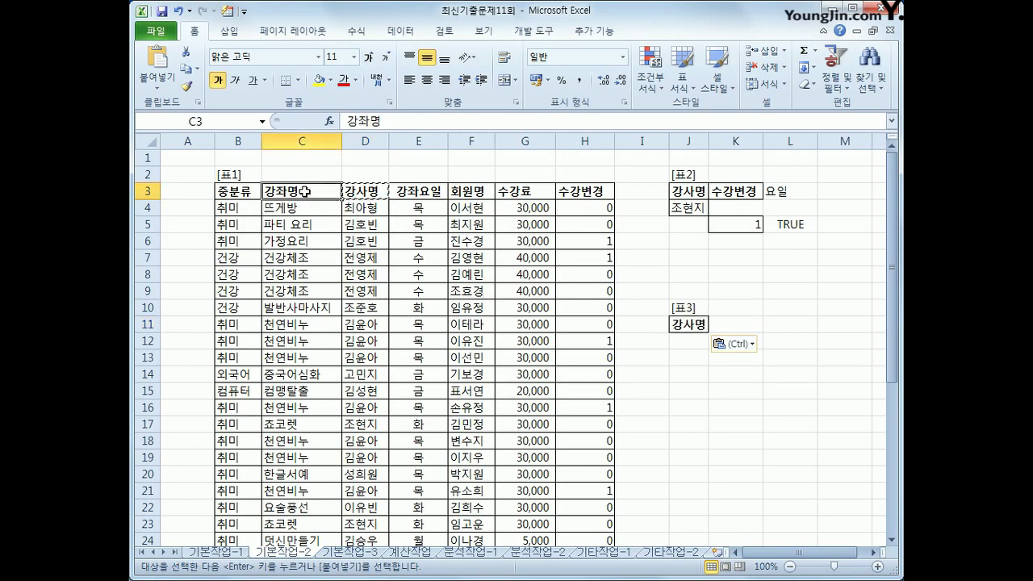
ctrl+click(419, 195)
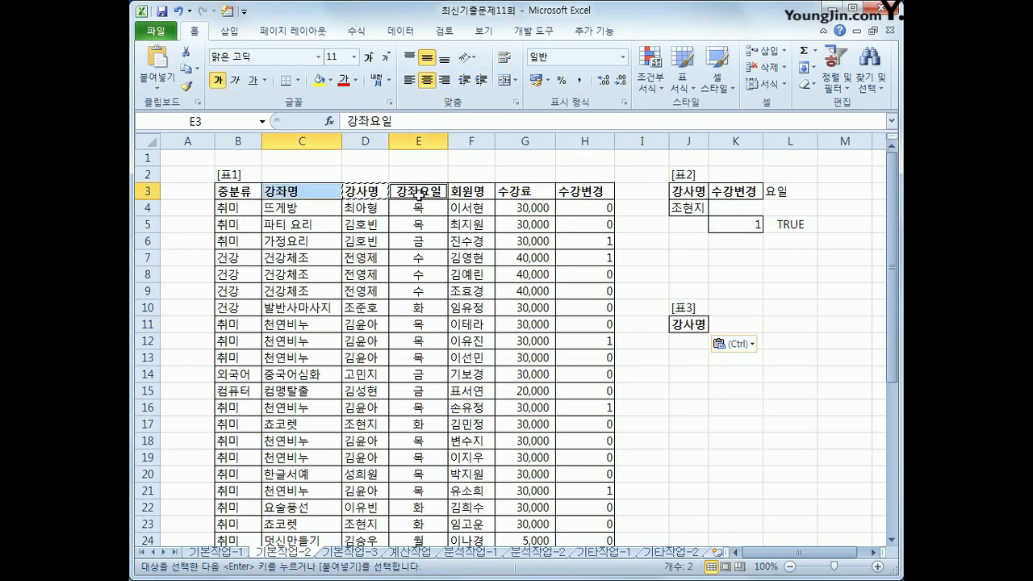
ctrl+click(466, 194)
ctrl+click(514, 191)
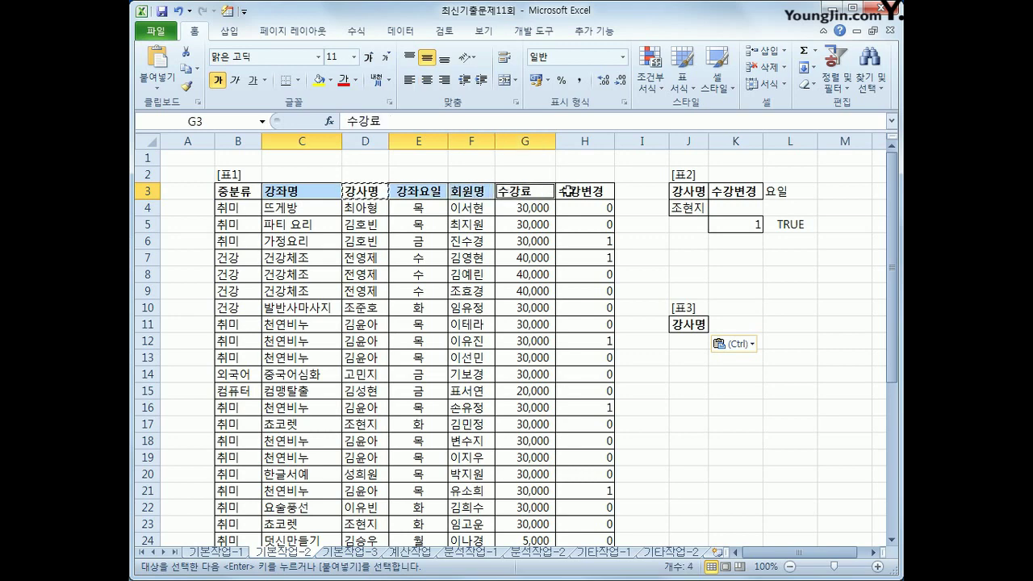
ctrl+click(568, 191)
key(ctrl+c)
click(735, 325)
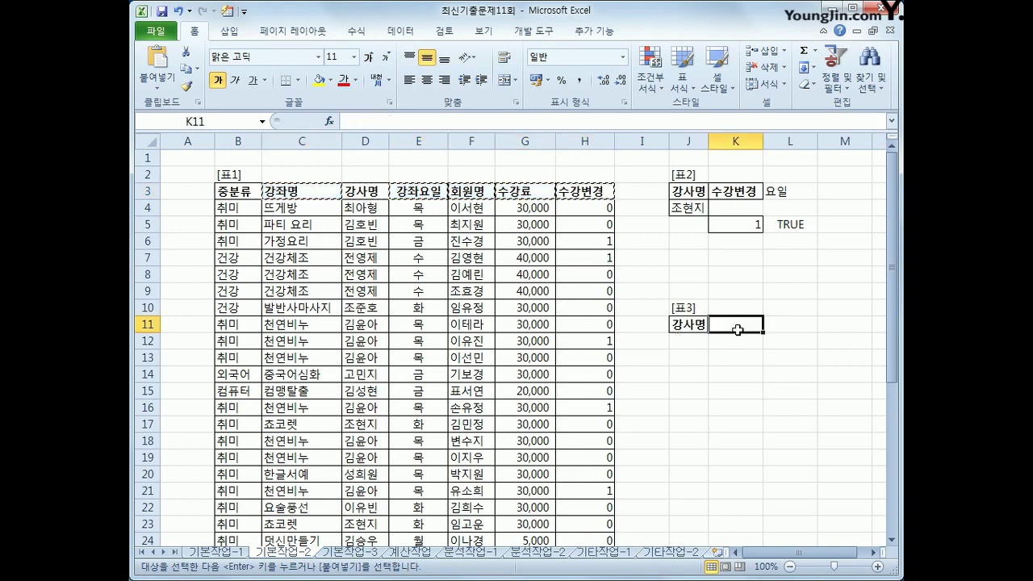
key(ctrl+v)
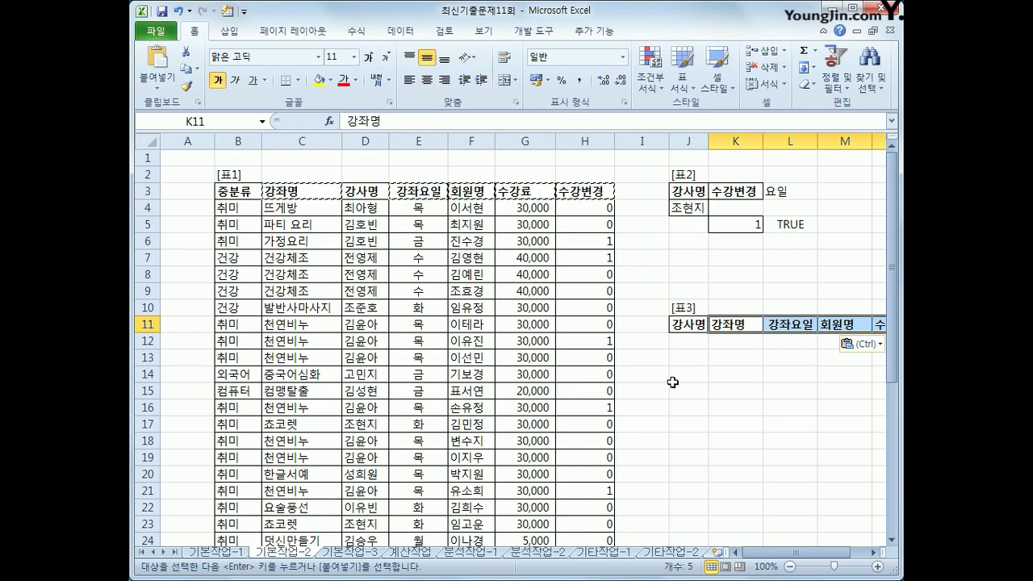
click(697, 326)
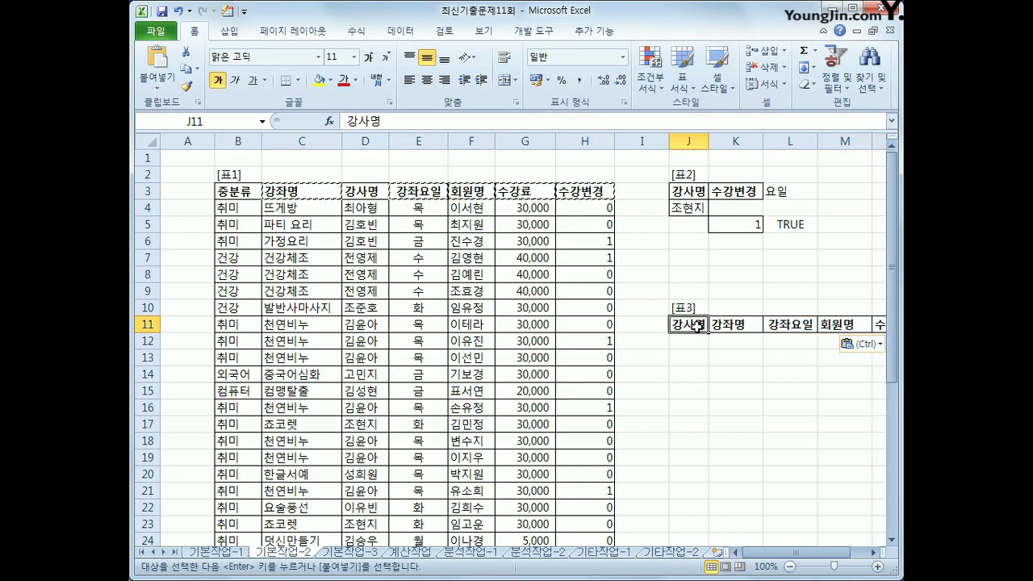
Step: Start an advanced filter on [표1] with list range B3:H38 and set the criteria range to J3:L5
click(402, 261)
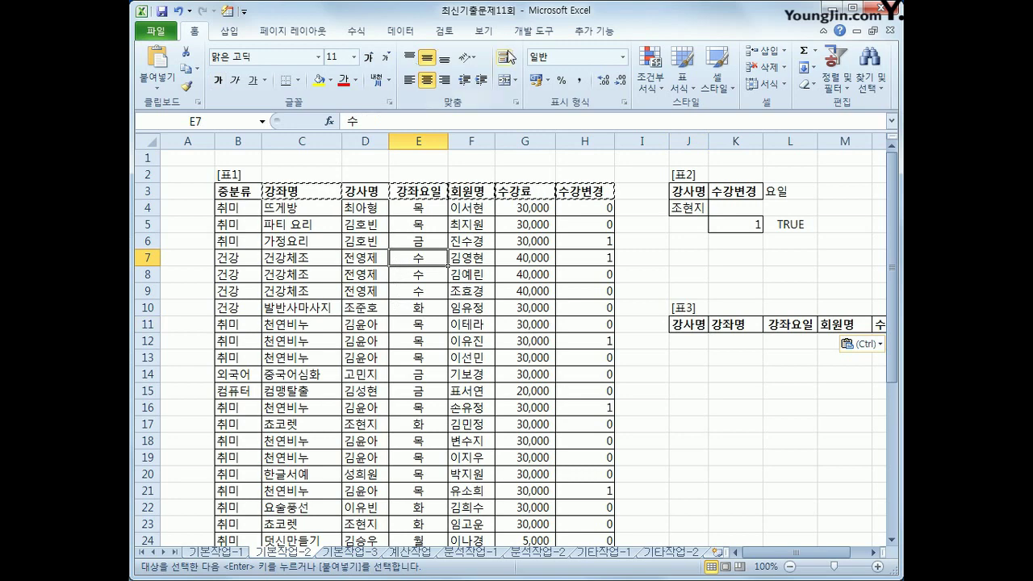
click(401, 31)
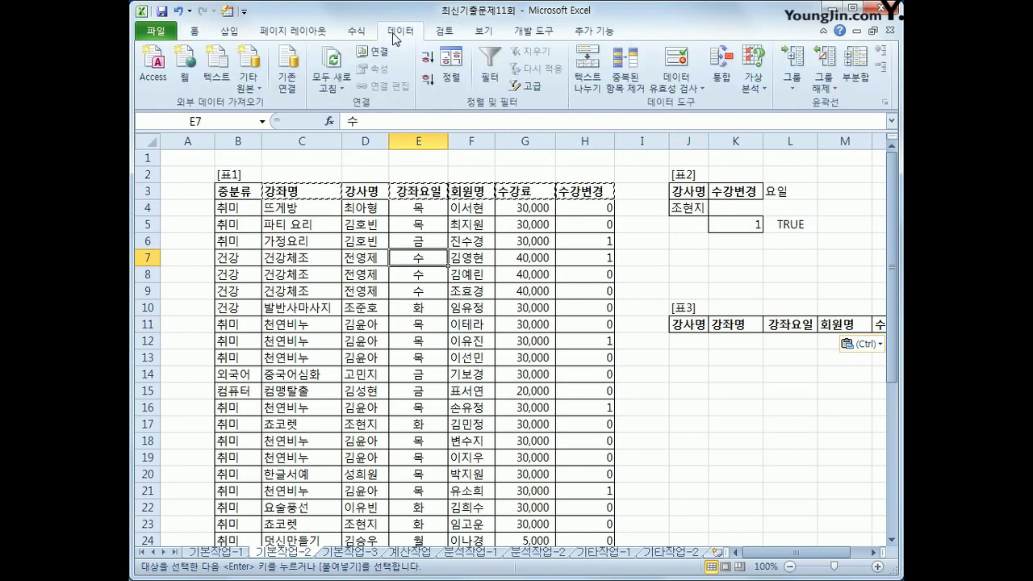
click(526, 87)
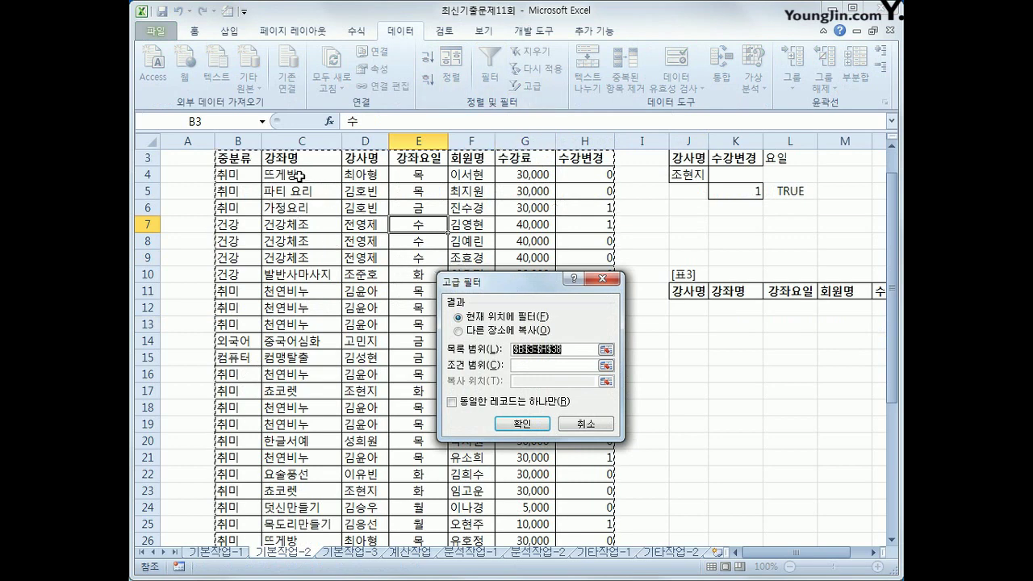
scroll(468, 315, down, 3)
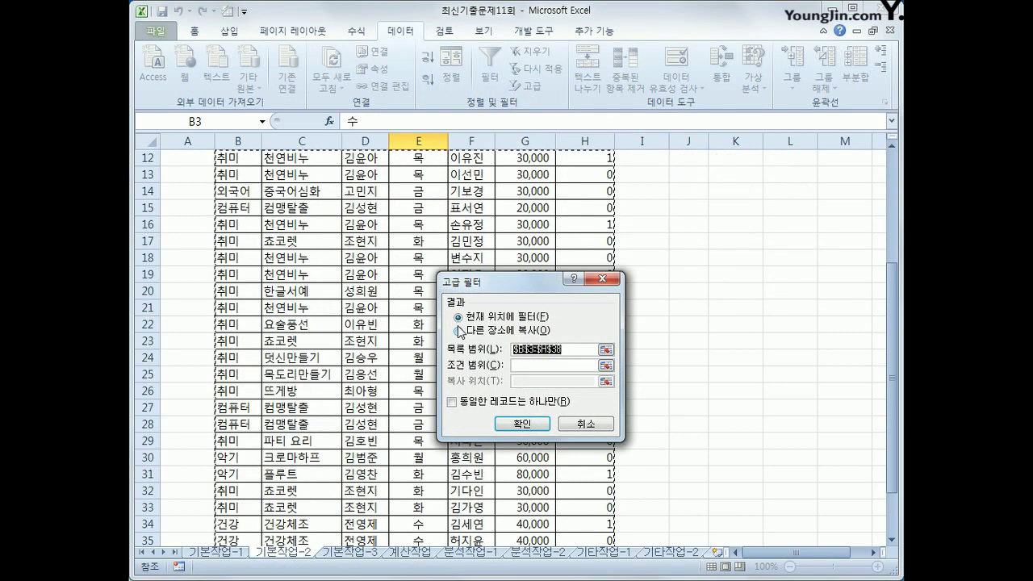
scroll(459, 332, down, 2)
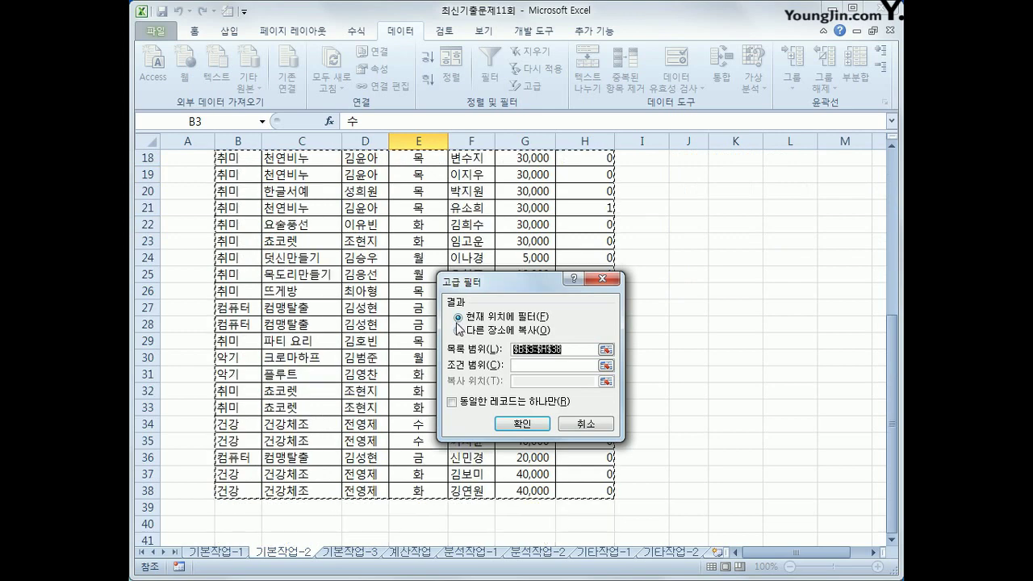
click(538, 368)
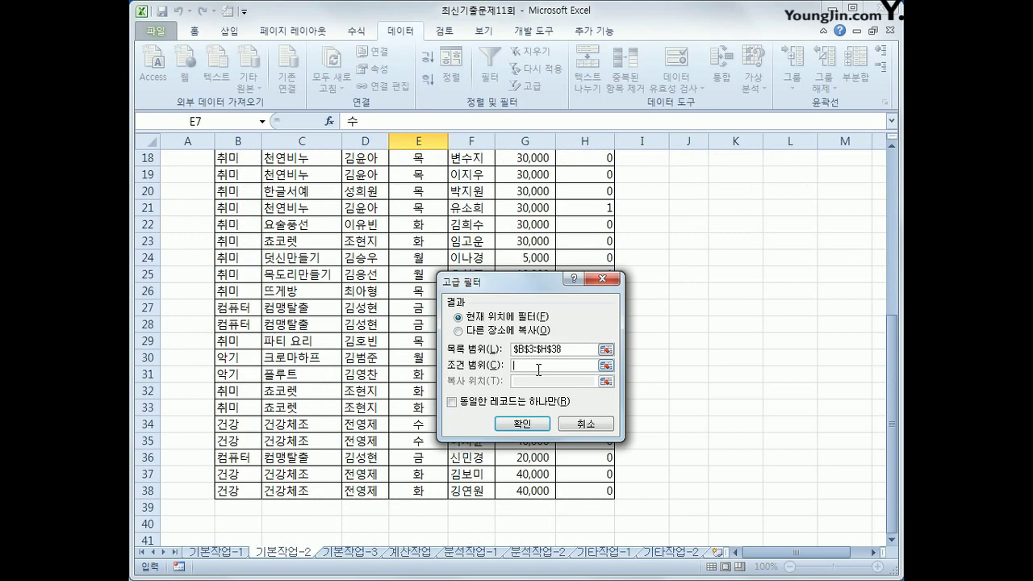
scroll(563, 365, up, 6)
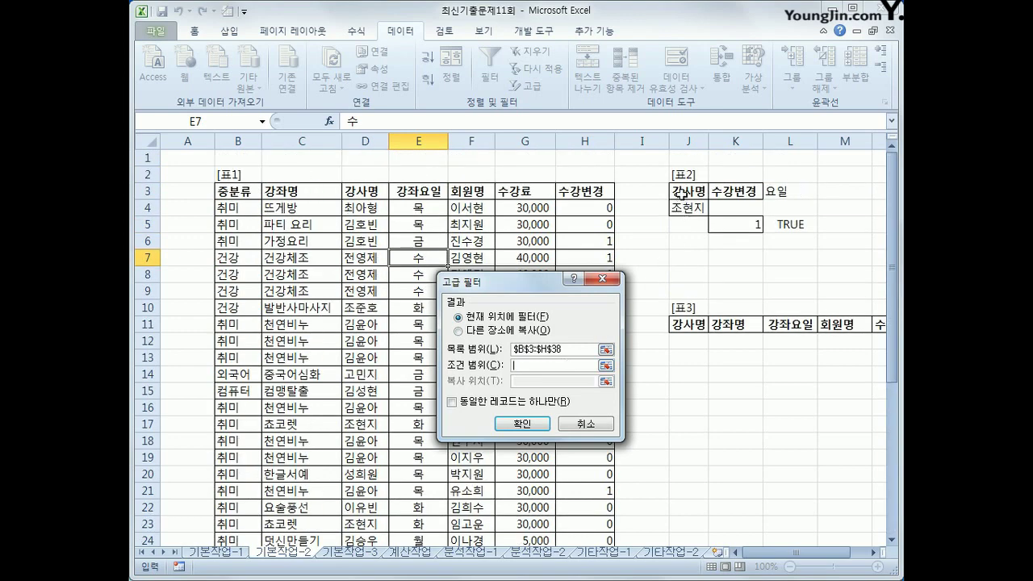
drag(687, 192, 784, 224)
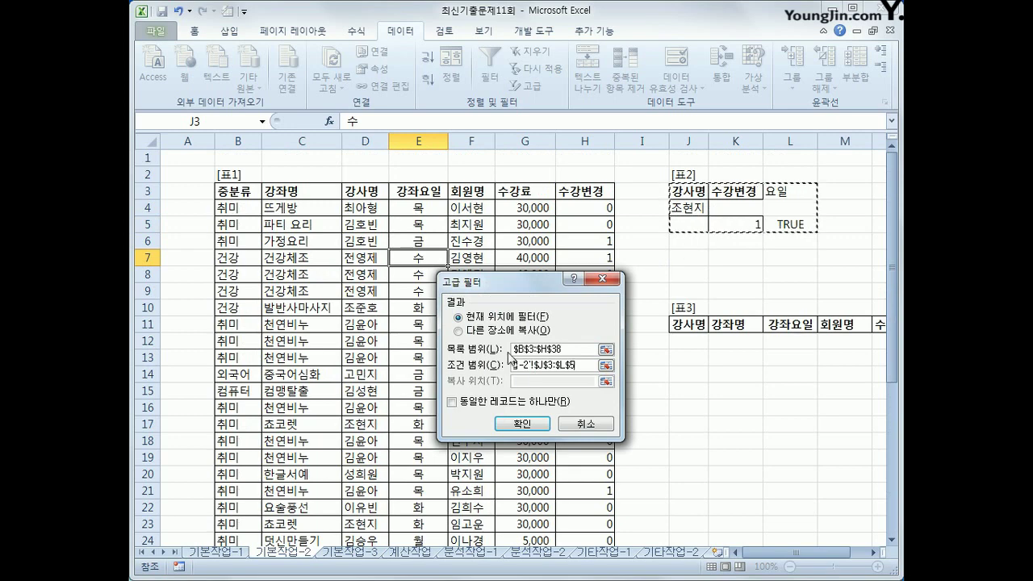
Step: Set the filter to copy its results to another location, J11:O11 under [표3], and run it
click(510, 332)
click(532, 381)
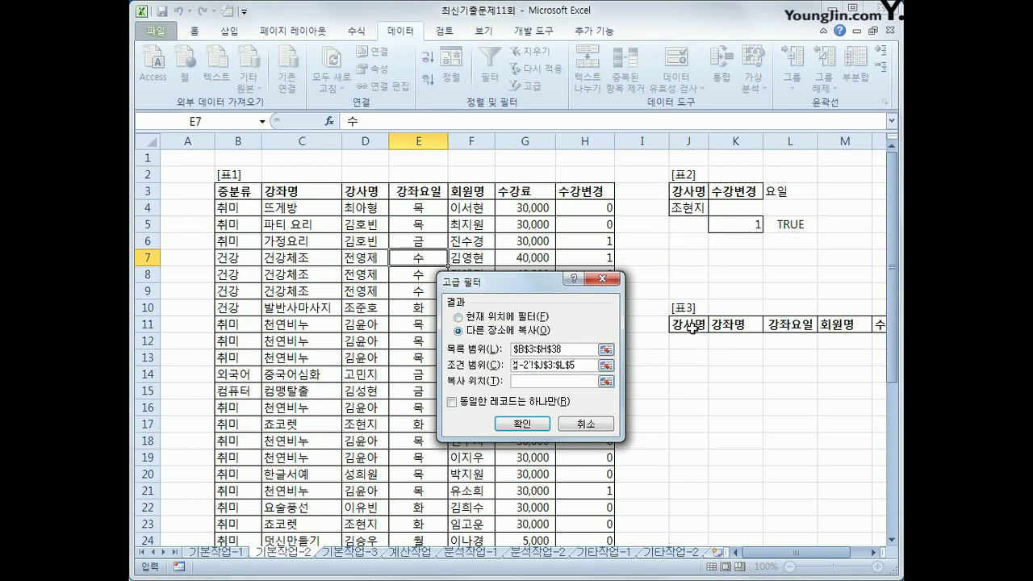
drag(693, 326, 843, 326)
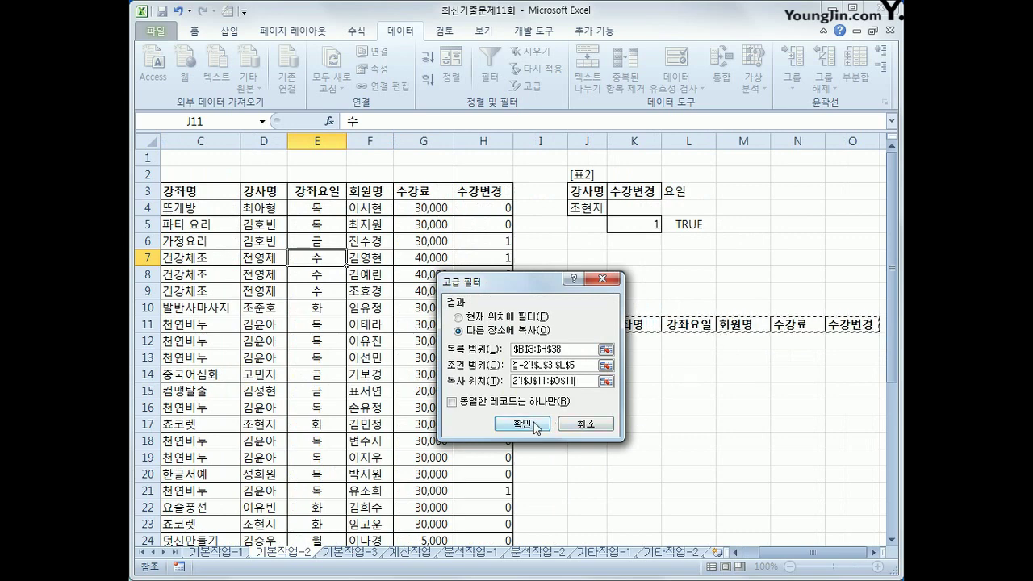
click(523, 423)
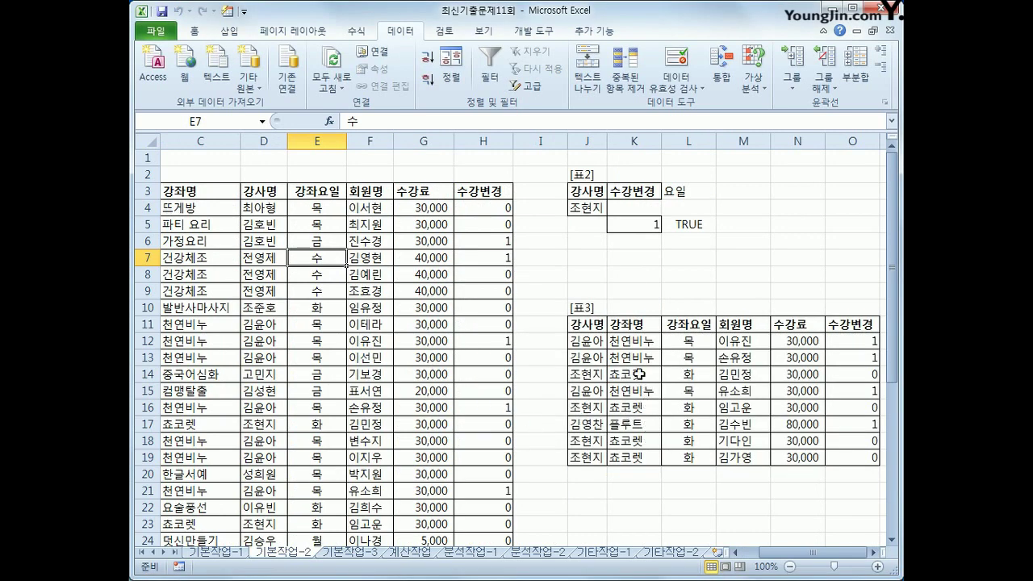
drag(588, 340, 587, 453)
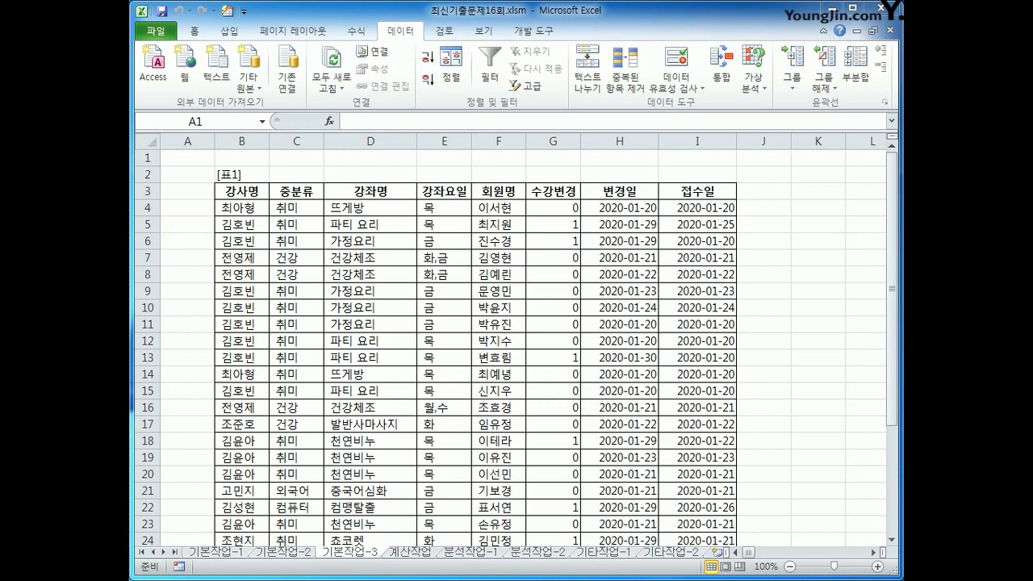
Step: On the 기본작업-3 sheet, select B4:I32 and create a conditional formatting rule that uses a formula
click(367, 553)
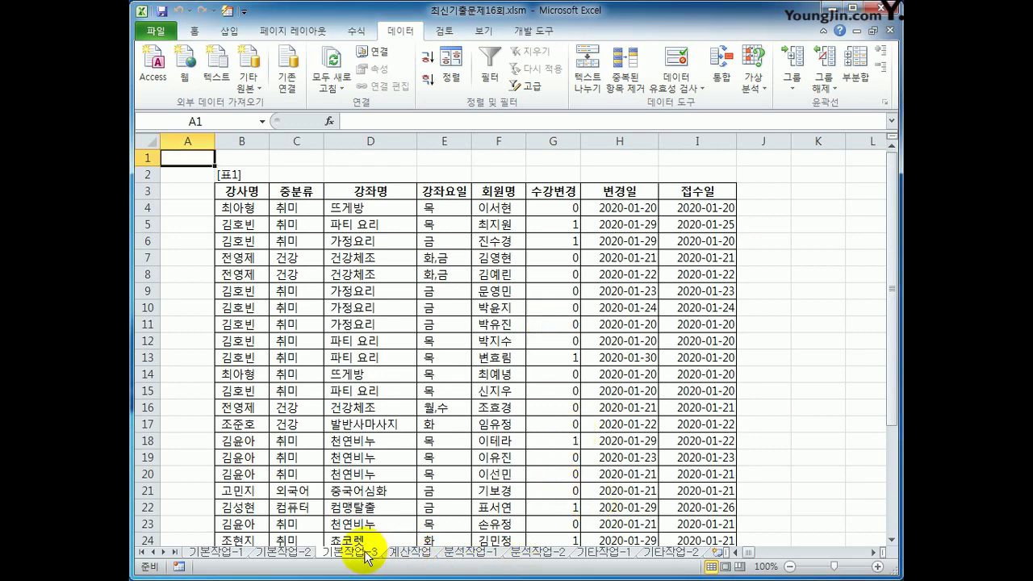
click(230, 207)
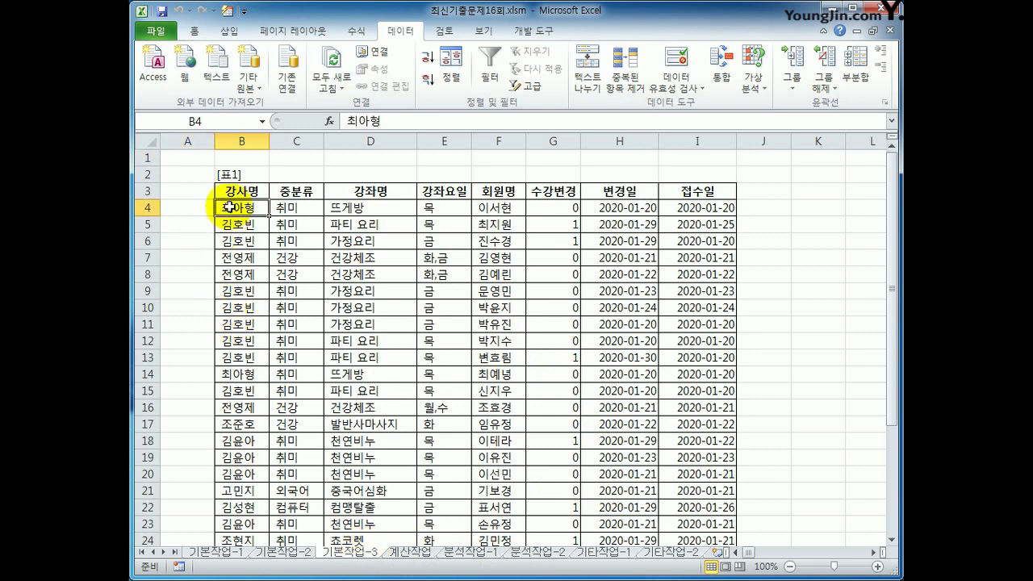
drag(230, 207, 693, 523)
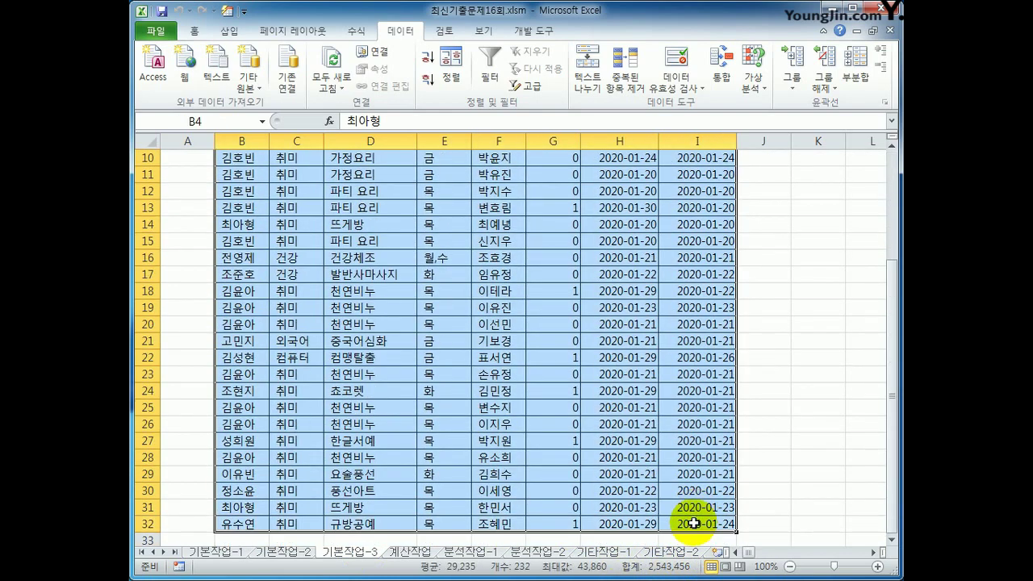
click(198, 33)
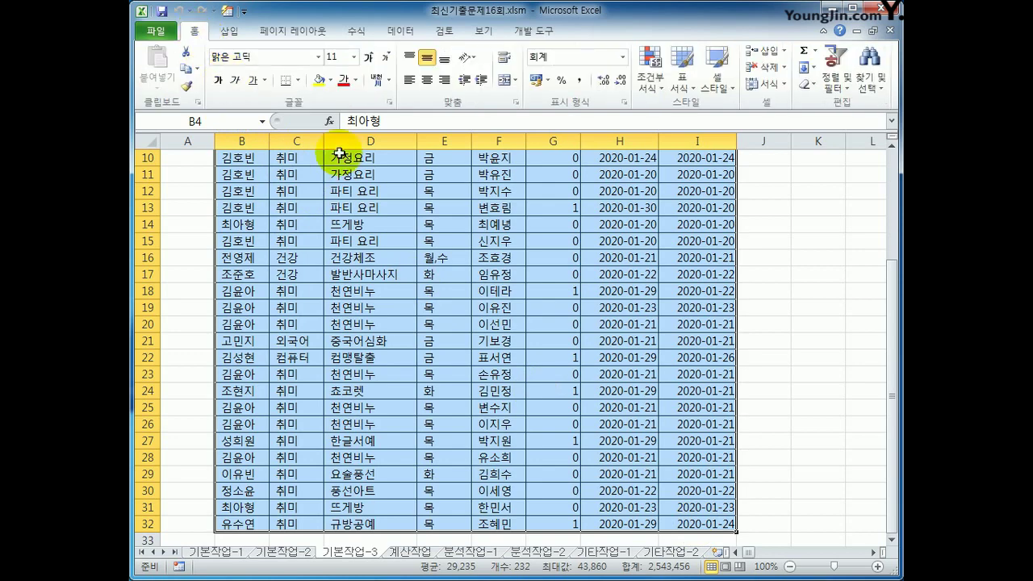
click(660, 88)
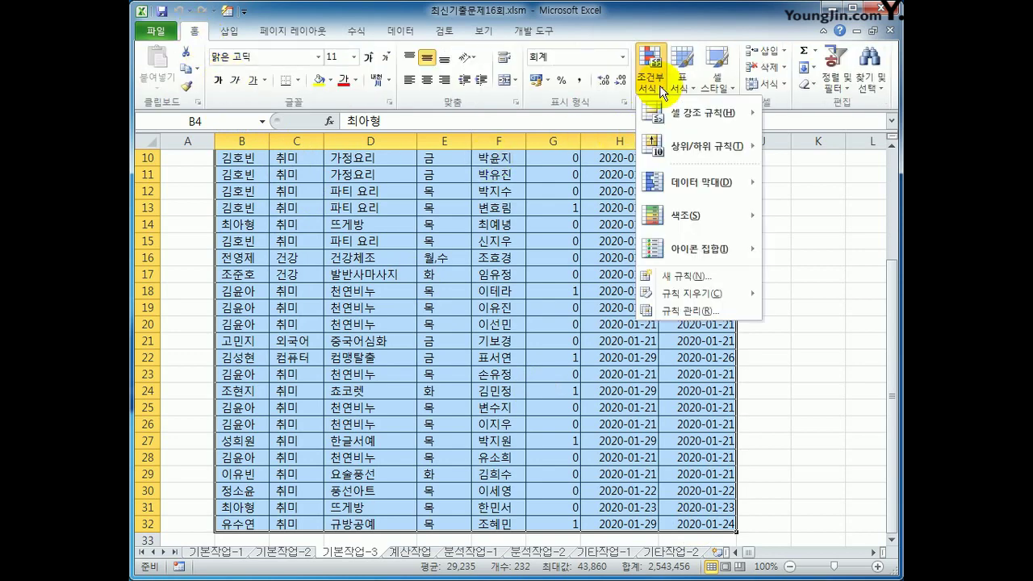
click(710, 276)
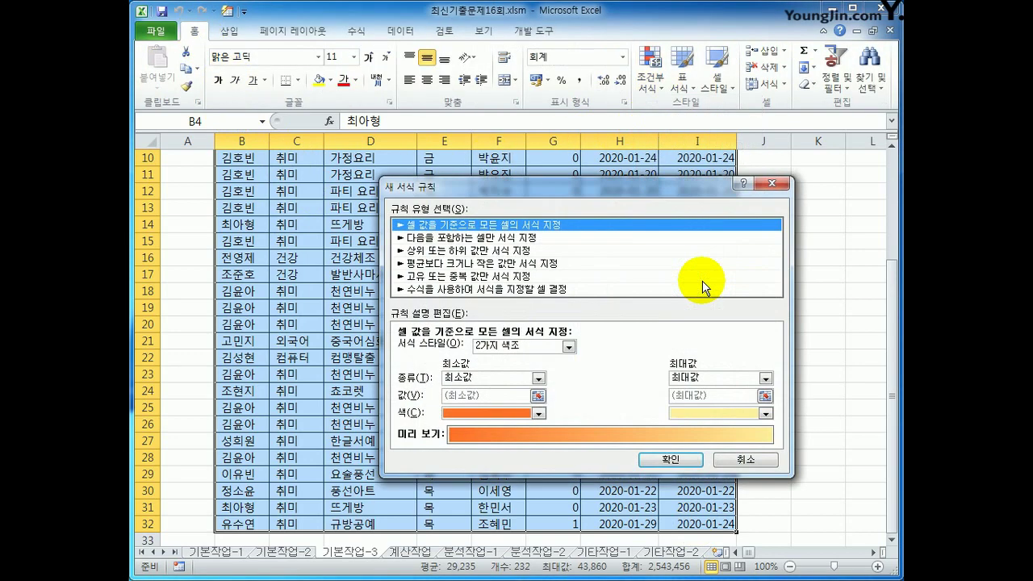
click(565, 288)
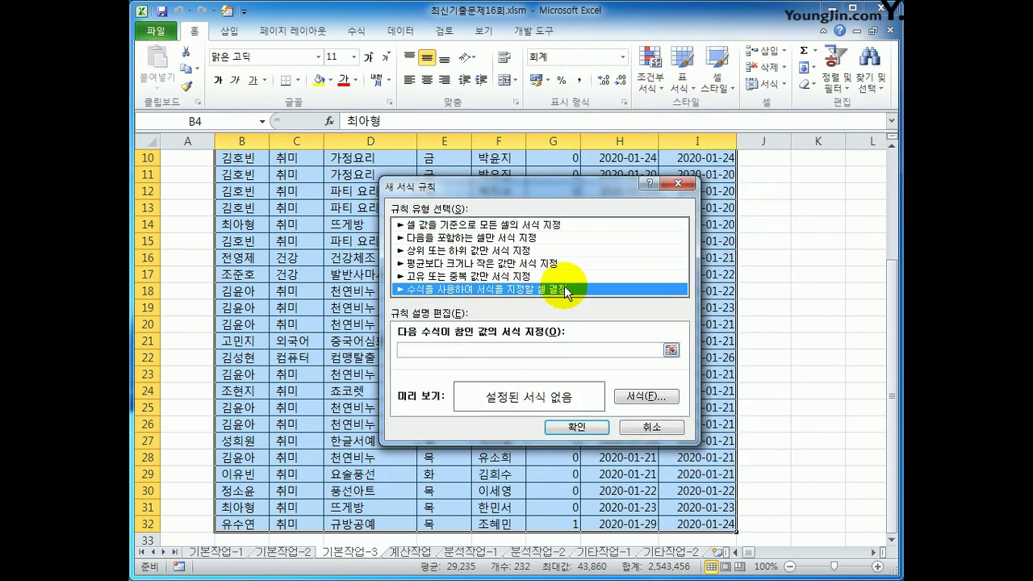
Step: Begin the rule's formula with =or( and move the rule dialog clear of the table's first data row
click(545, 351)
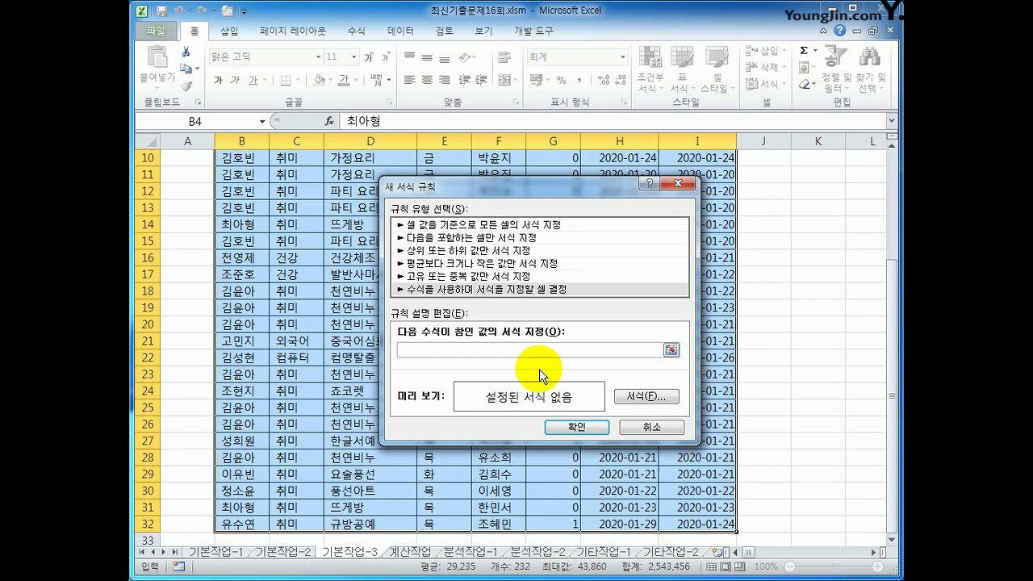
text(ㅋ)
text(or)
text(()
scroll(539, 369, up, 3)
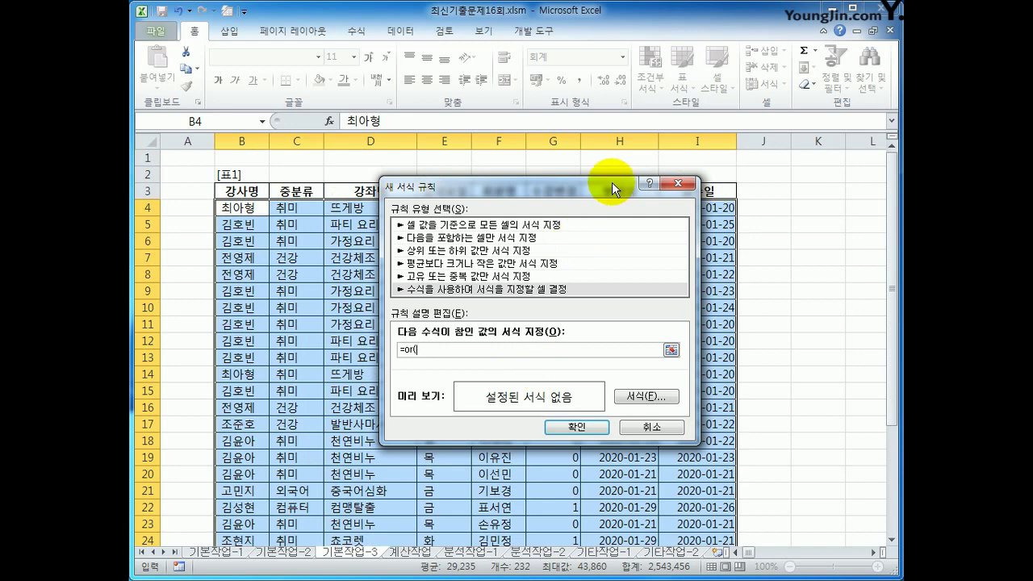
drag(611, 181, 765, 250)
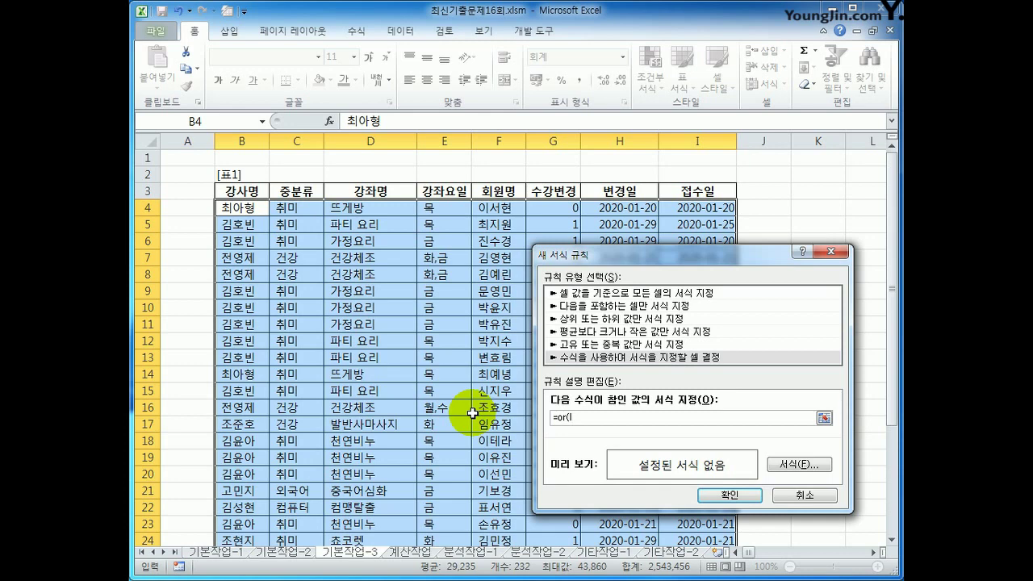
Step: Add len($E4)>=2 as the formula's first condition, keeping only the column of the 강좌요일 reference absolute
text(en()
click(442, 208)
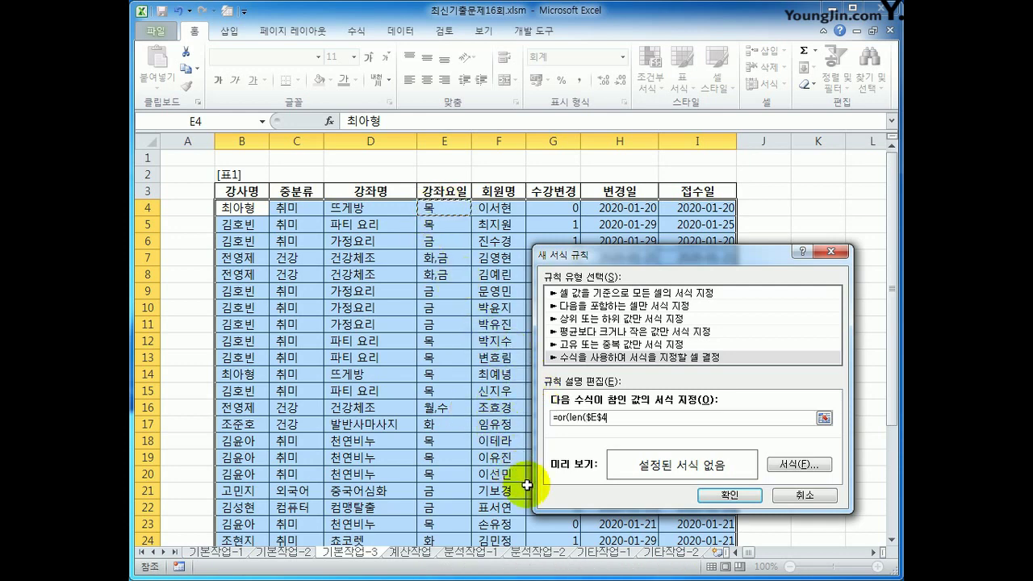
click(607, 417)
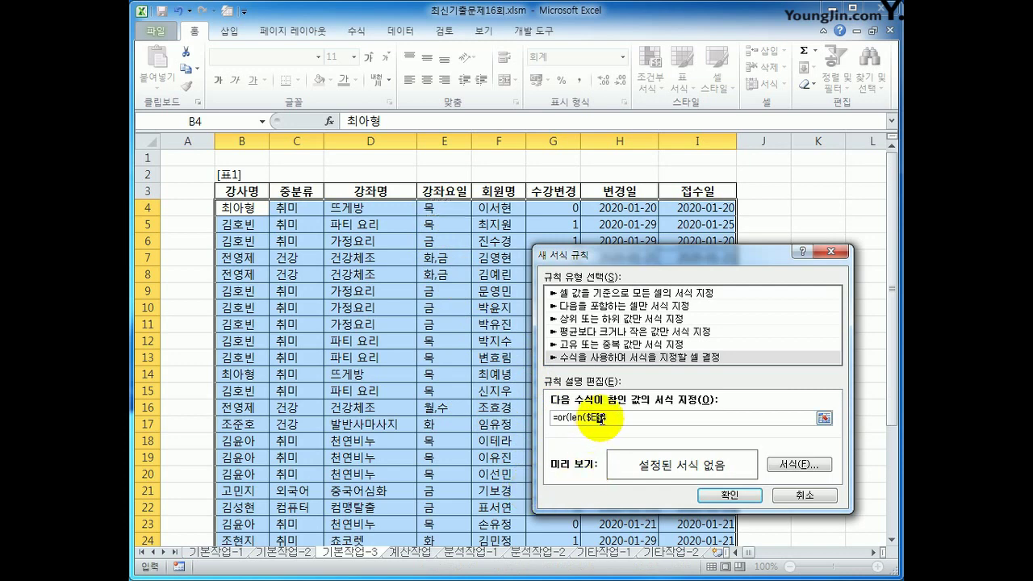
key(Delete)
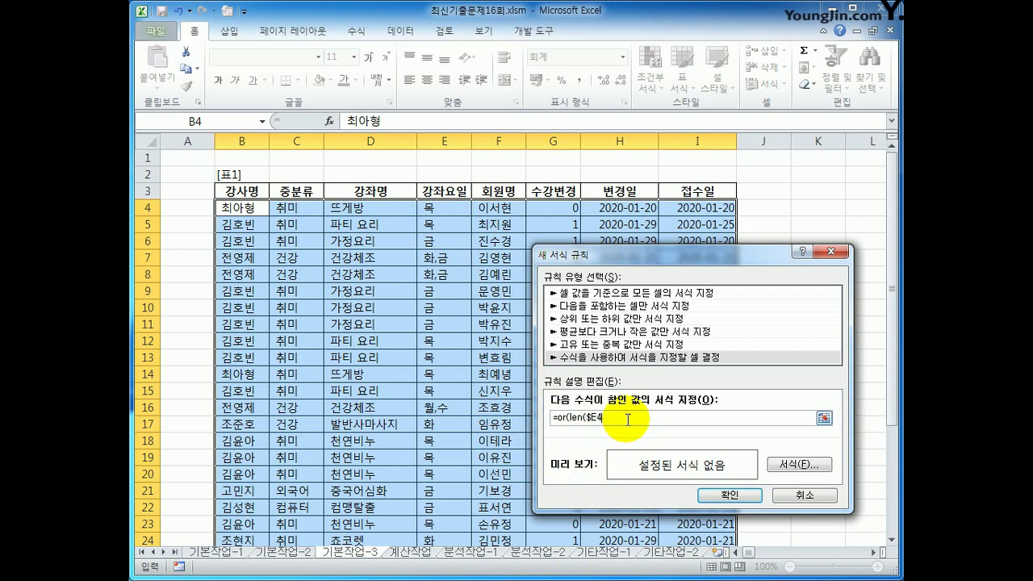
text())
key(BackSpace)
key(BackSpace)
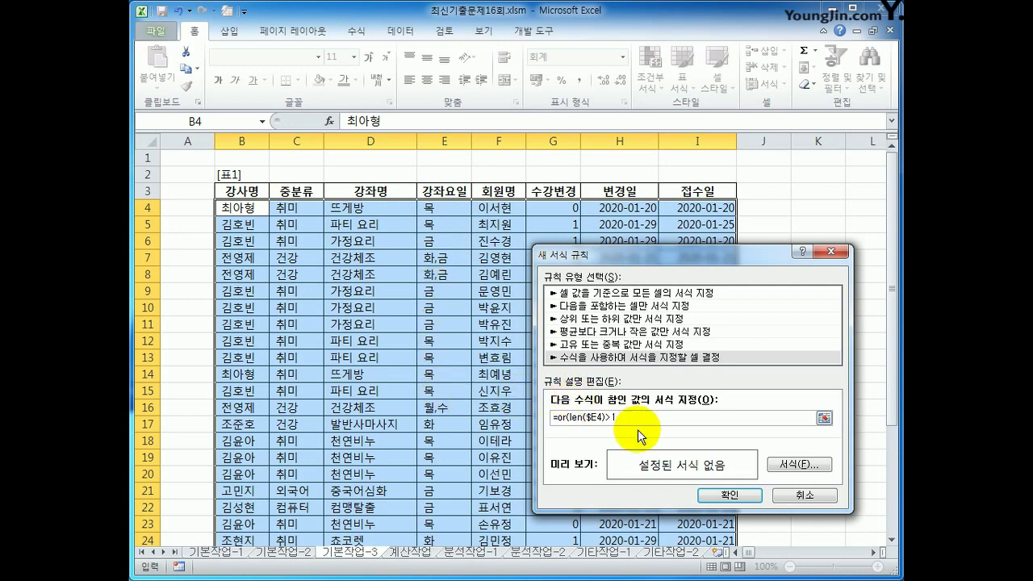
key(BackSpace)
text(=2)
mouse_move(623, 418)
mouse_down()
mouse_move(574, 416)
mouse_move(605, 417)
mouse_up()
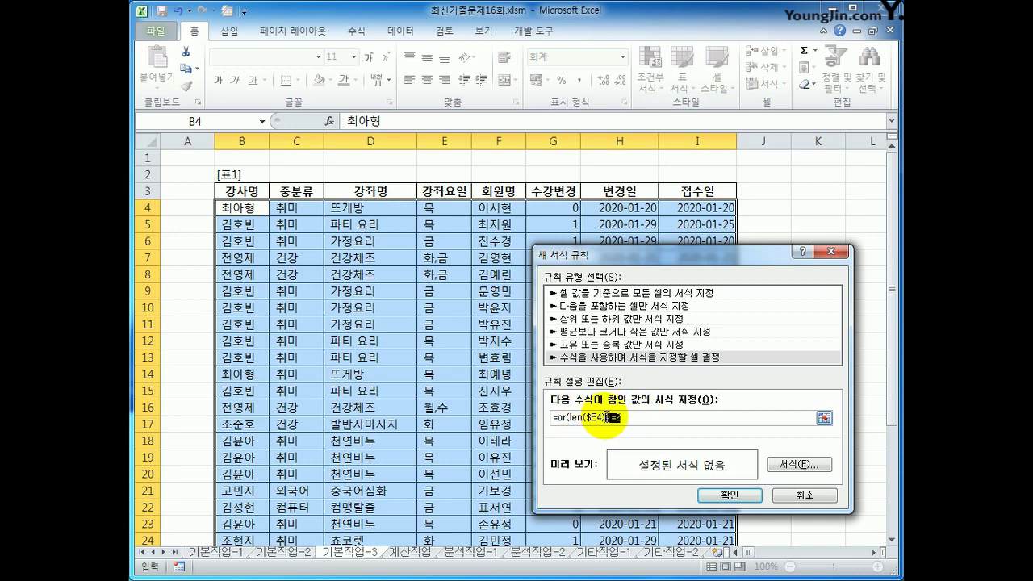
click(644, 454)
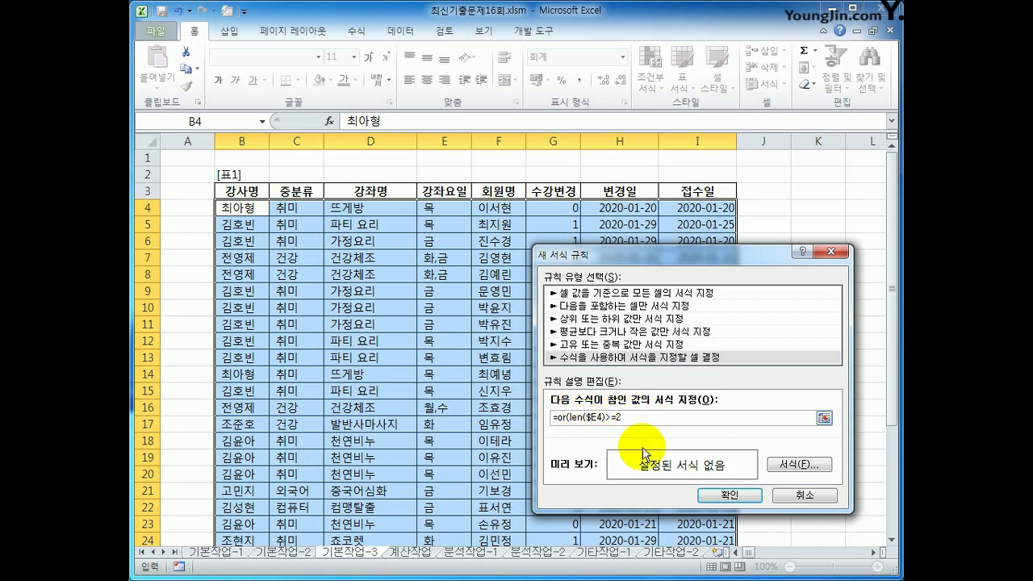
Step: Add a second condition beginning days360($I4, with only the column of the 접수일 start date absolute
text(,)
text(dasy)
key(BackSpace)
text(ys360()
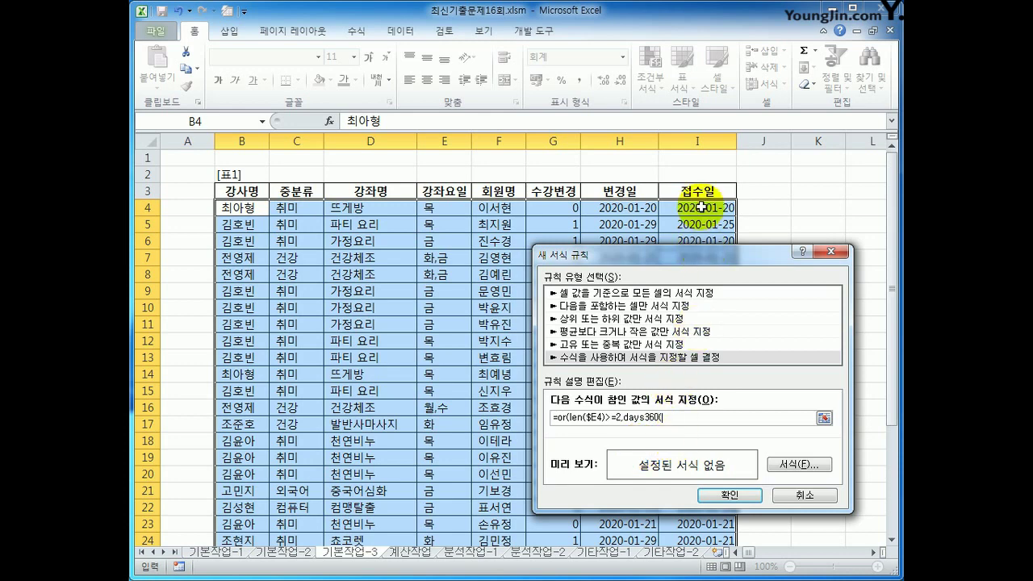
click(701, 207)
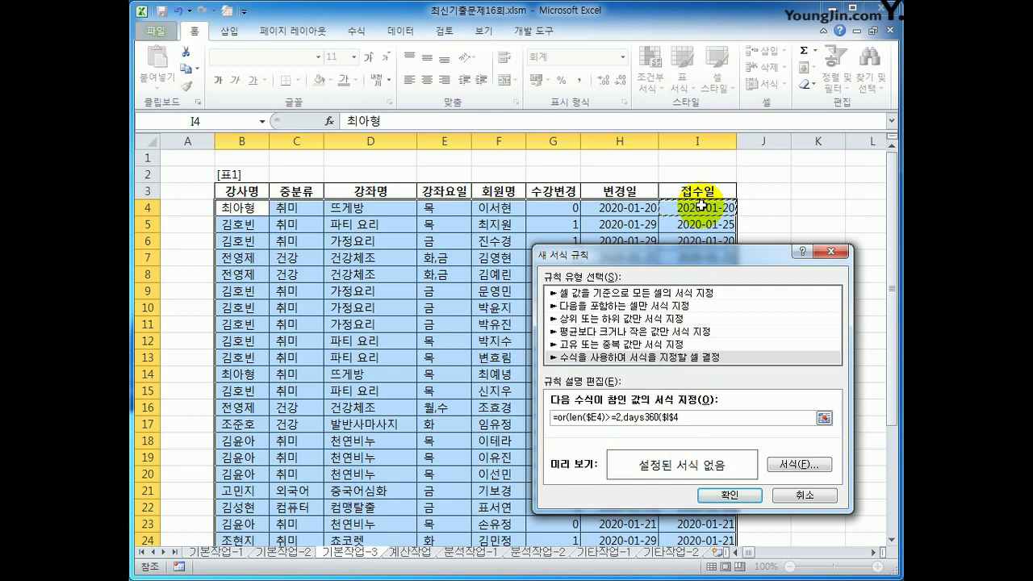
click(672, 418)
drag(669, 421, 677, 420)
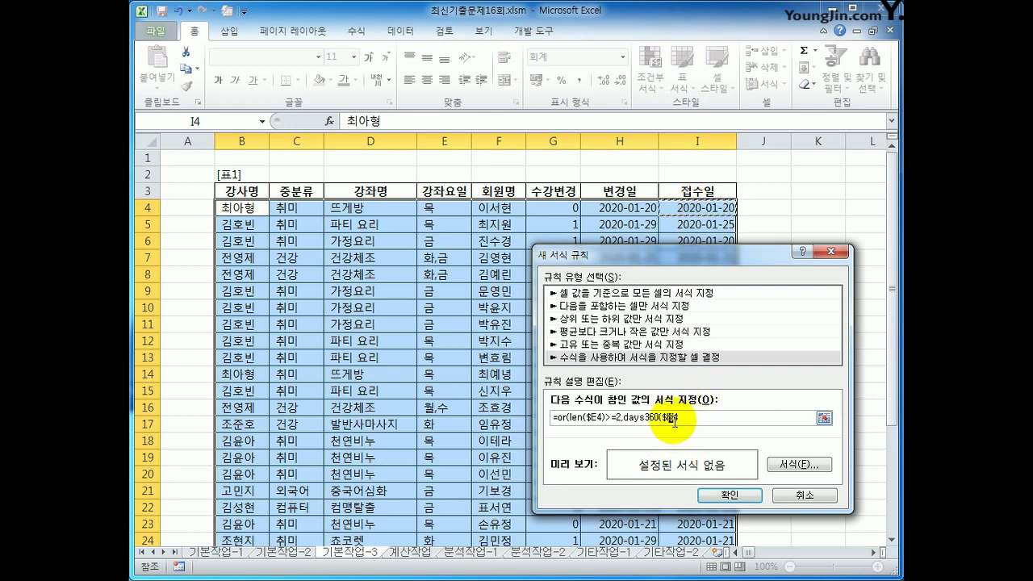
key(Delete)
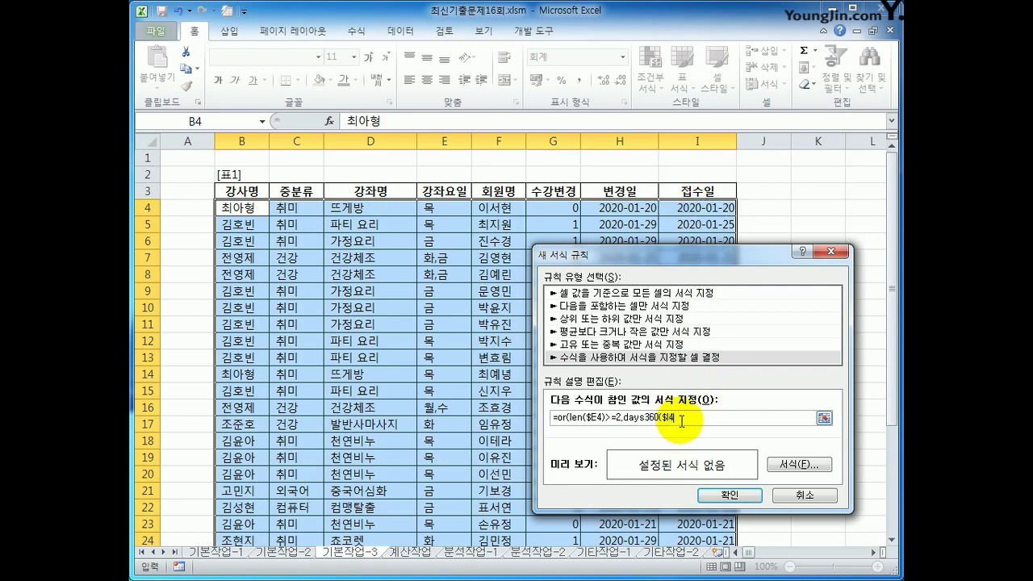
text(,)
Step: Complete the second condition with end date $H4 and >=5, close the OR function, and open the rule's format settings
click(633, 210)
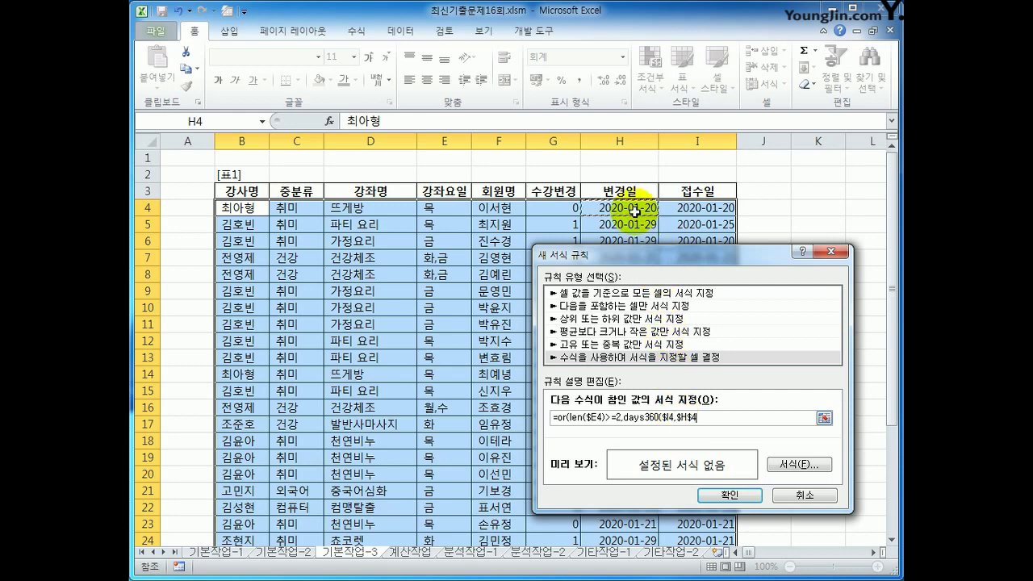
drag(688, 417, 693, 417)
key(Delete)
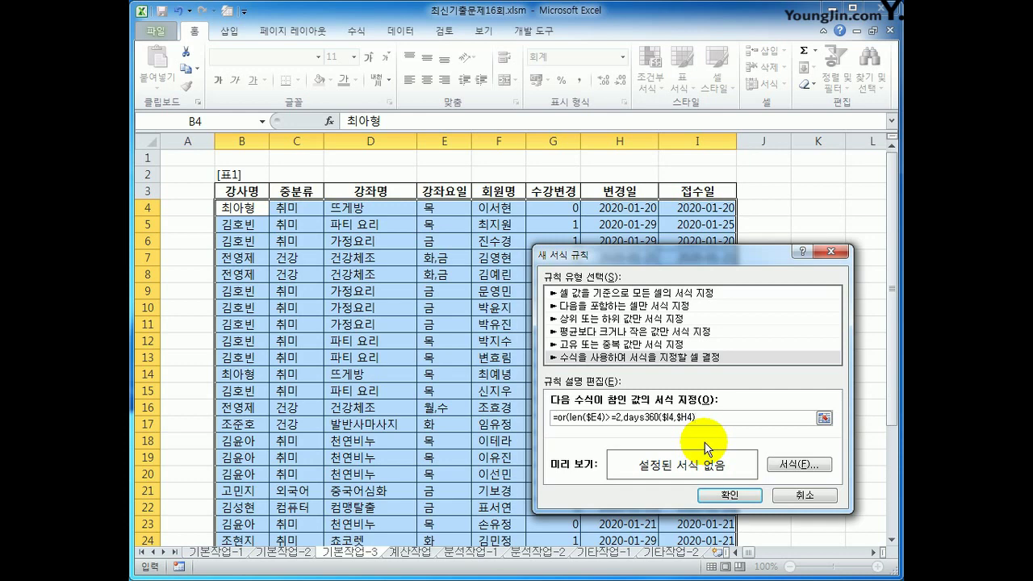
text(>=5))
click(783, 468)
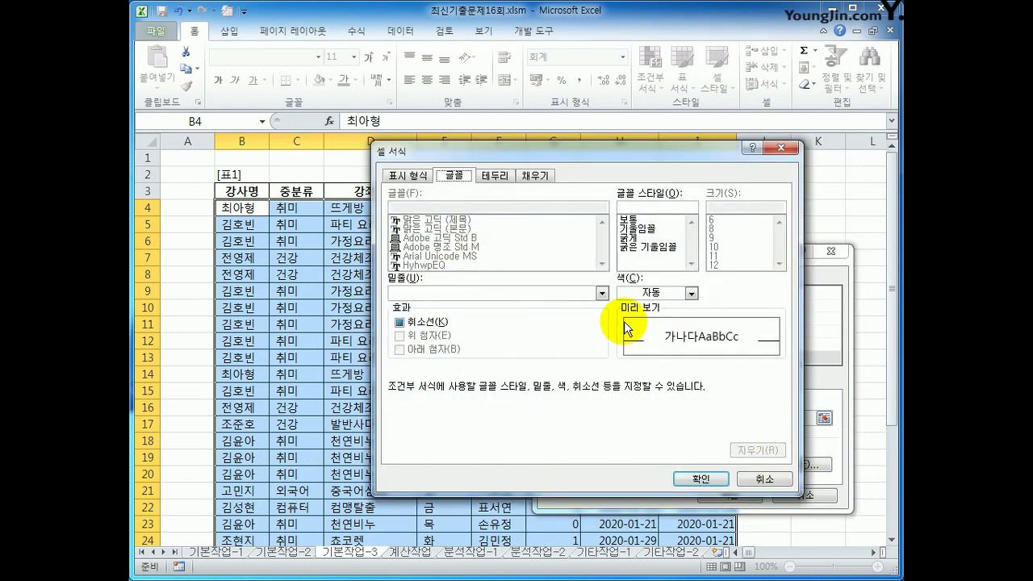
Step: Set the rule's font to standard blue and bold (굵게), and apply the conditional formatting rule to the table
click(690, 293)
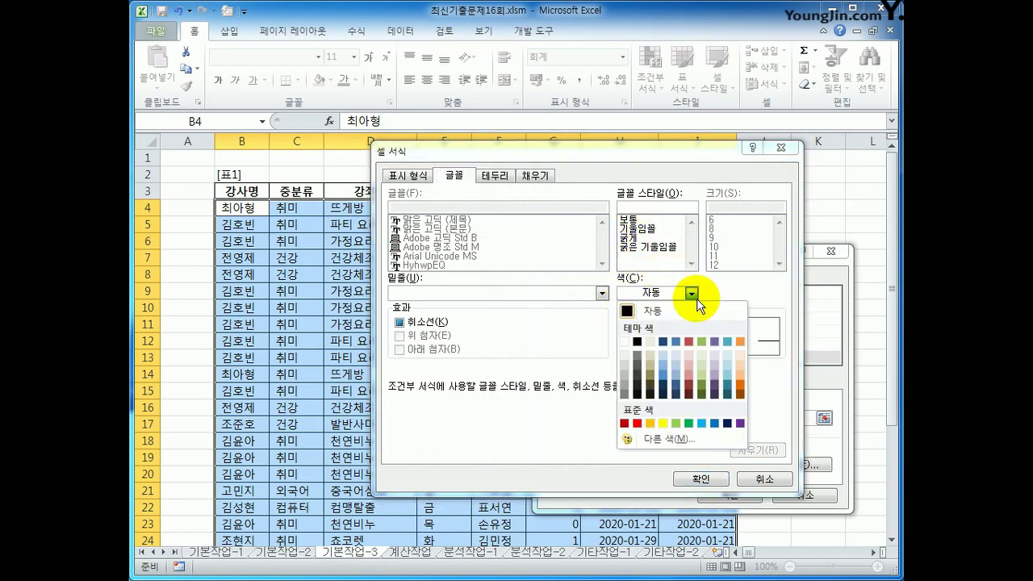
click(714, 424)
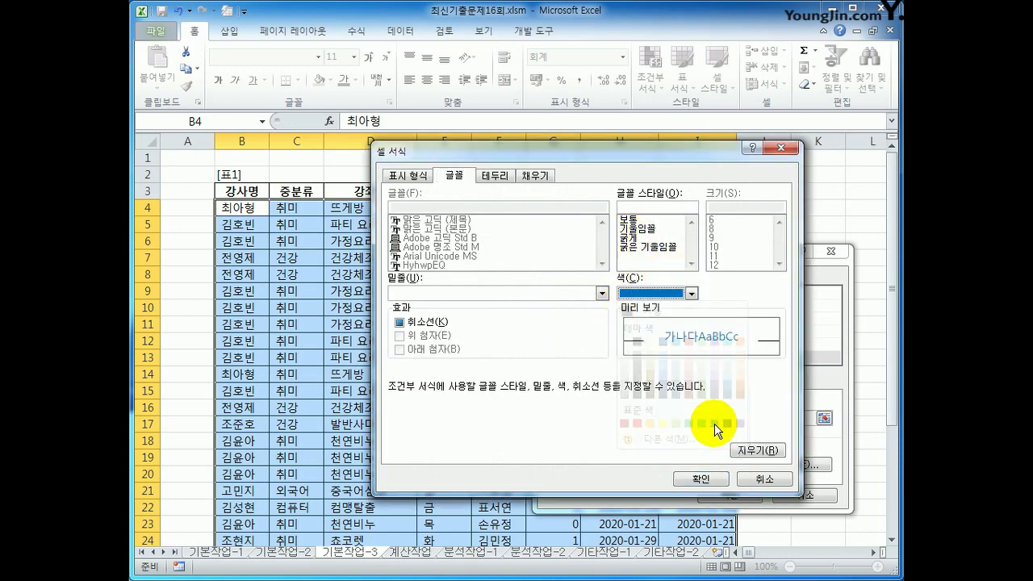
click(652, 238)
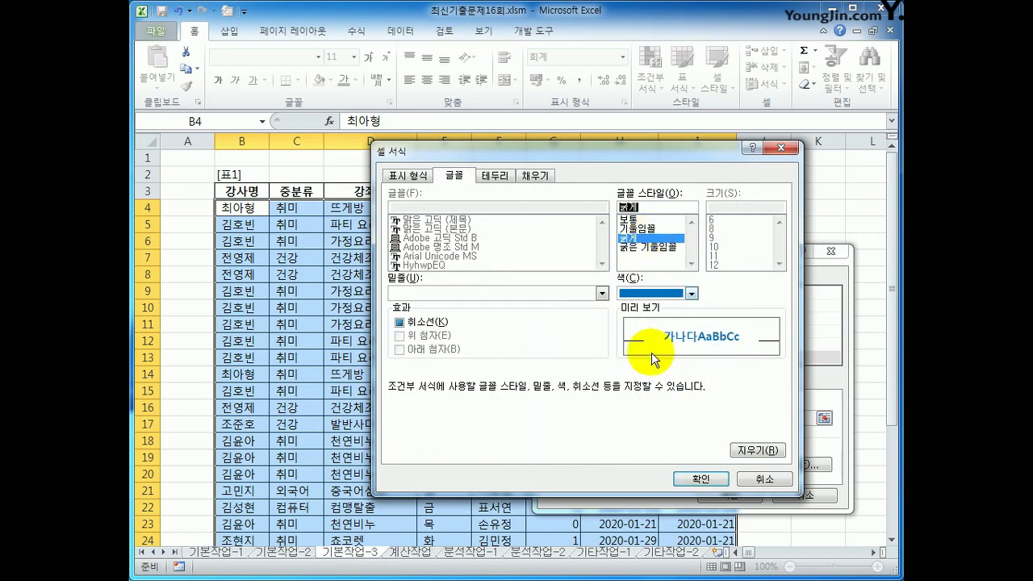
click(701, 479)
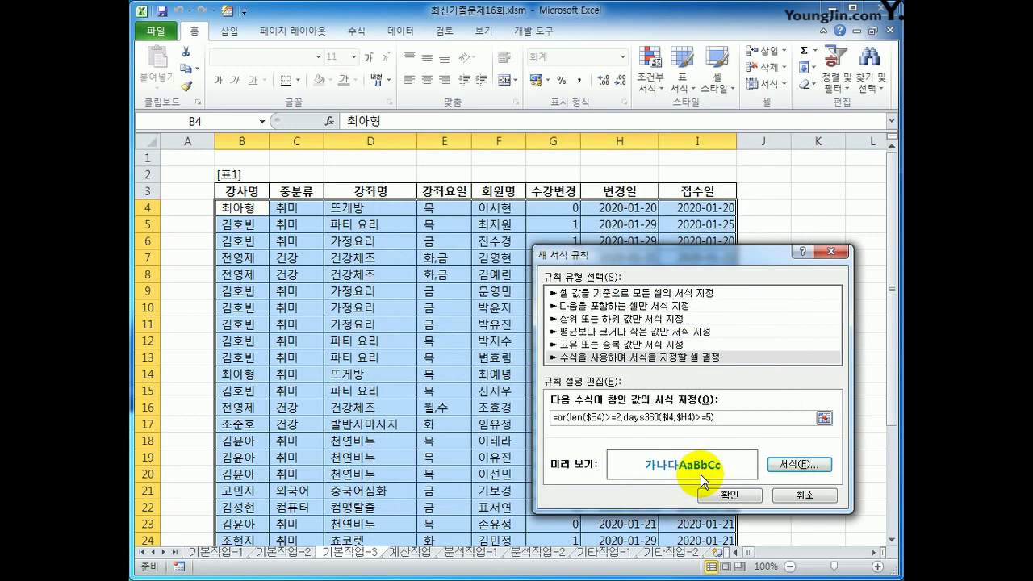
click(714, 496)
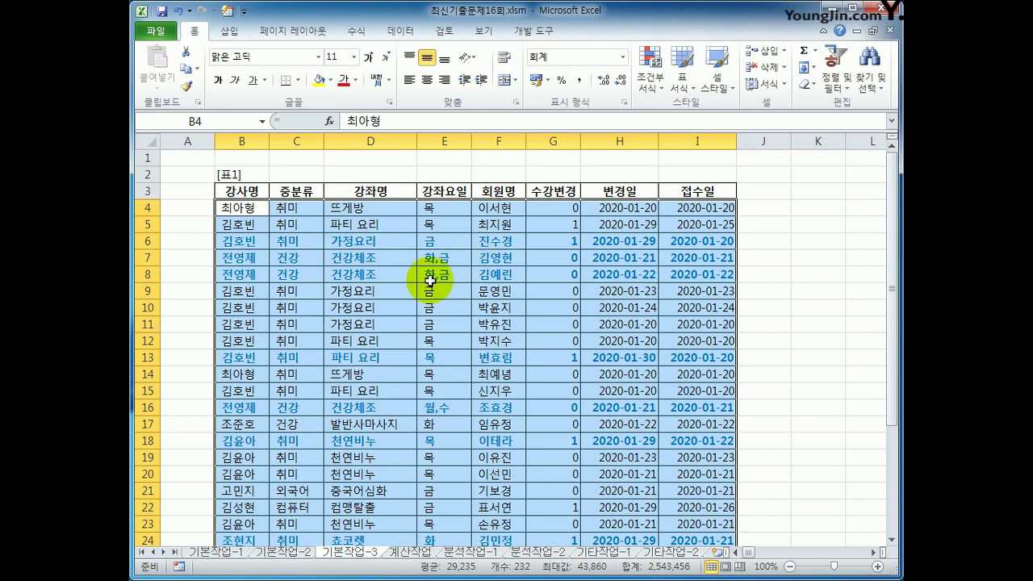
Step: Check the formatted rows against the rule: the 강좌요일 values in rows 6 and 7 and row 6's 접수일 and 변경일 dates
click(433, 244)
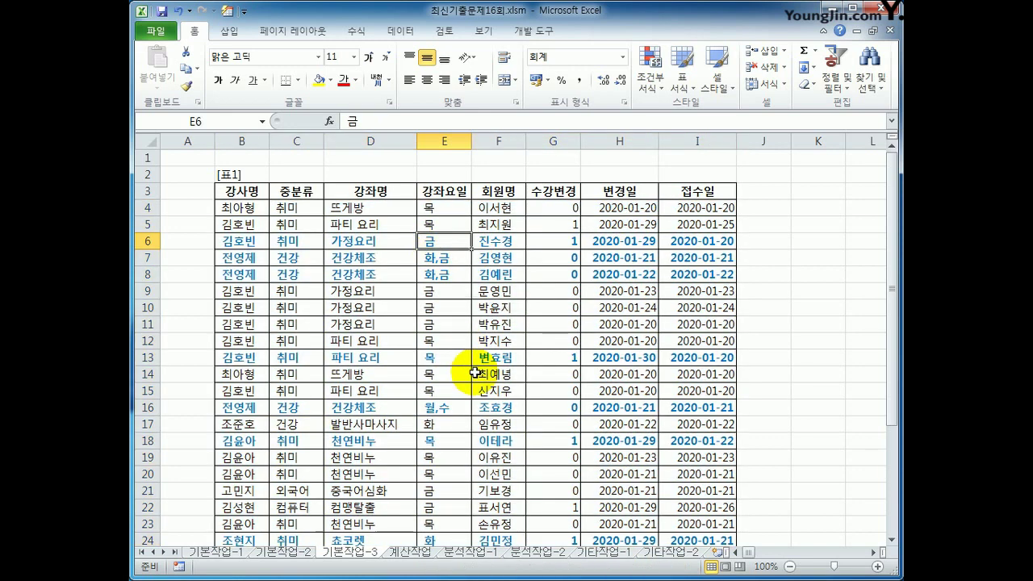
click(446, 259)
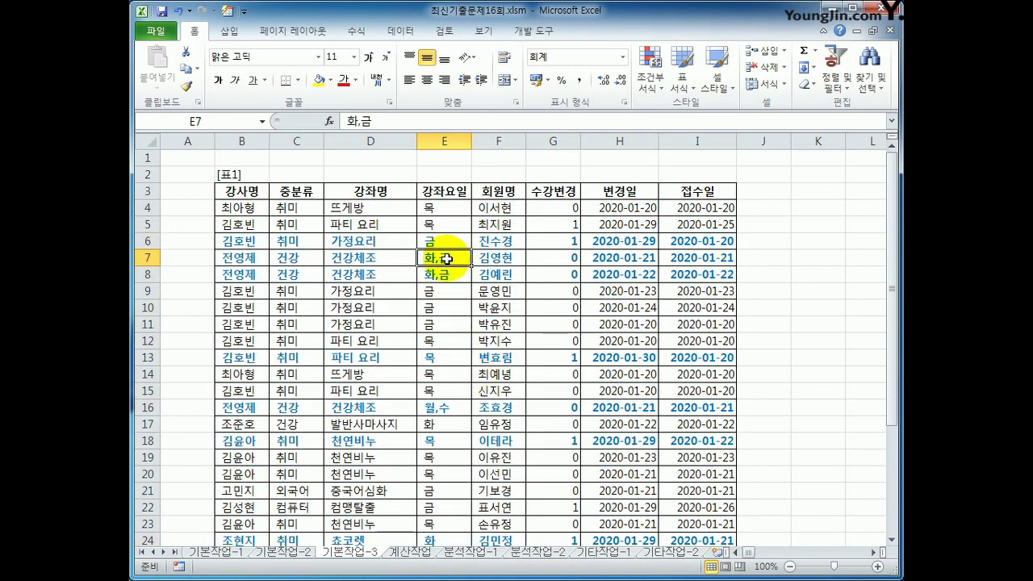
drag(435, 241, 684, 240)
click(684, 240)
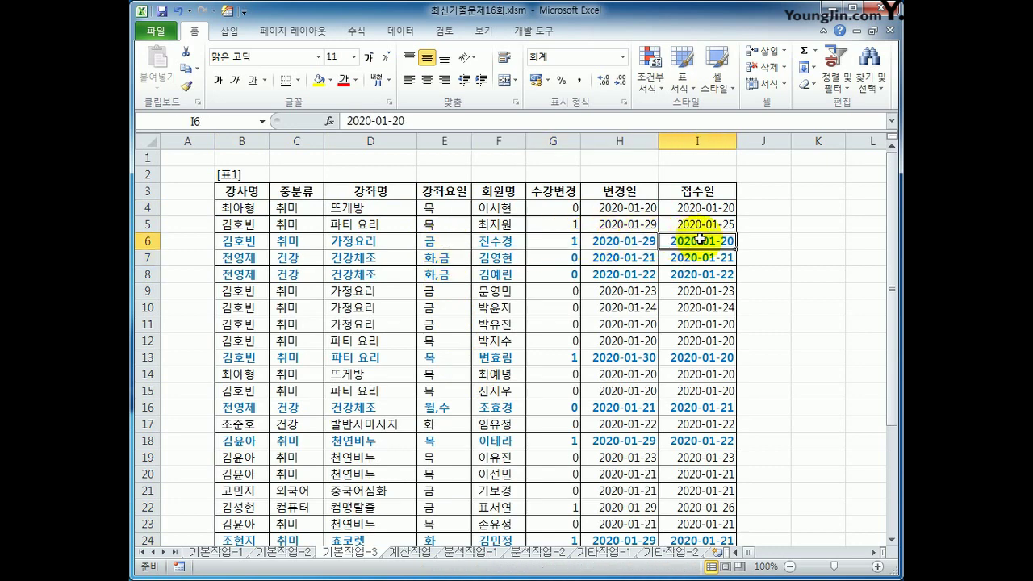
click(626, 242)
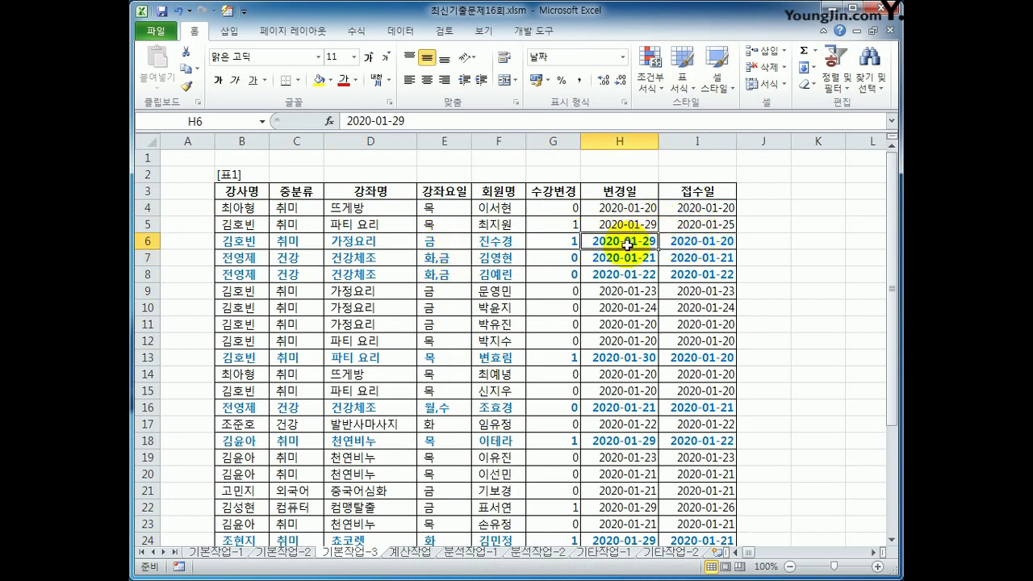
click(694, 242)
click(604, 242)
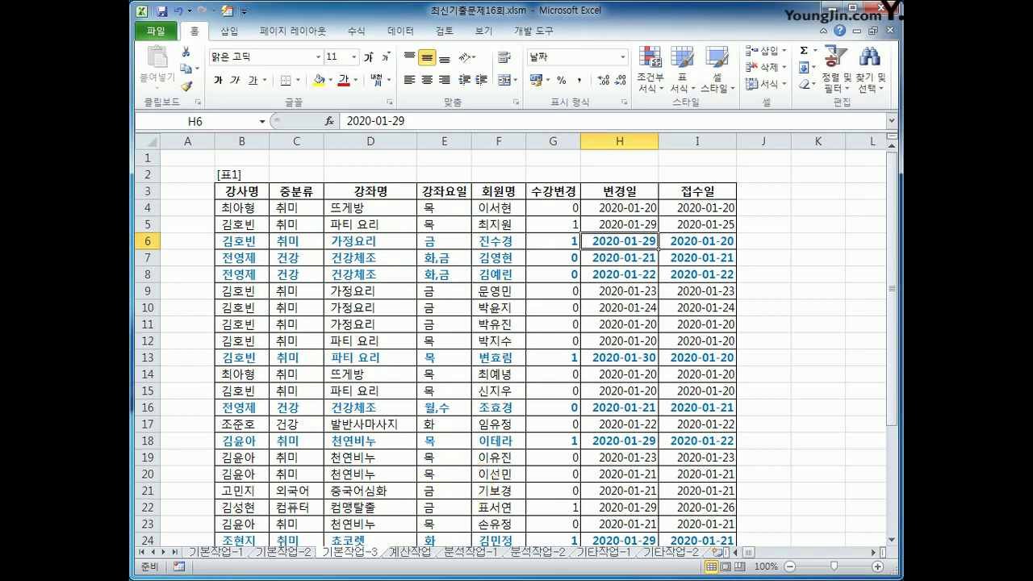
Step: Open the page setup for the 기본작업-2 sheet and center the printout horizontally and vertically on the page
click(299, 554)
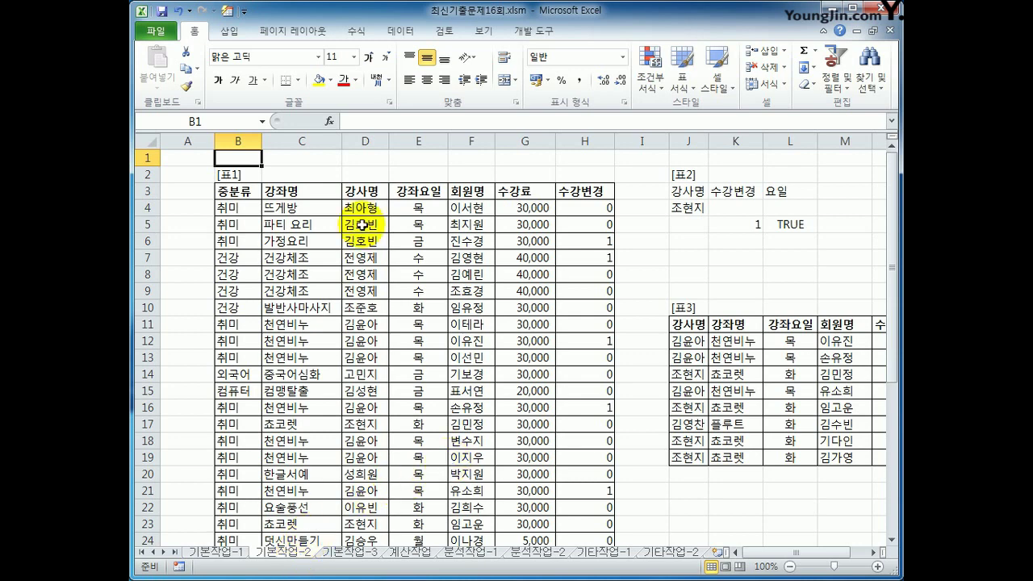
click(318, 32)
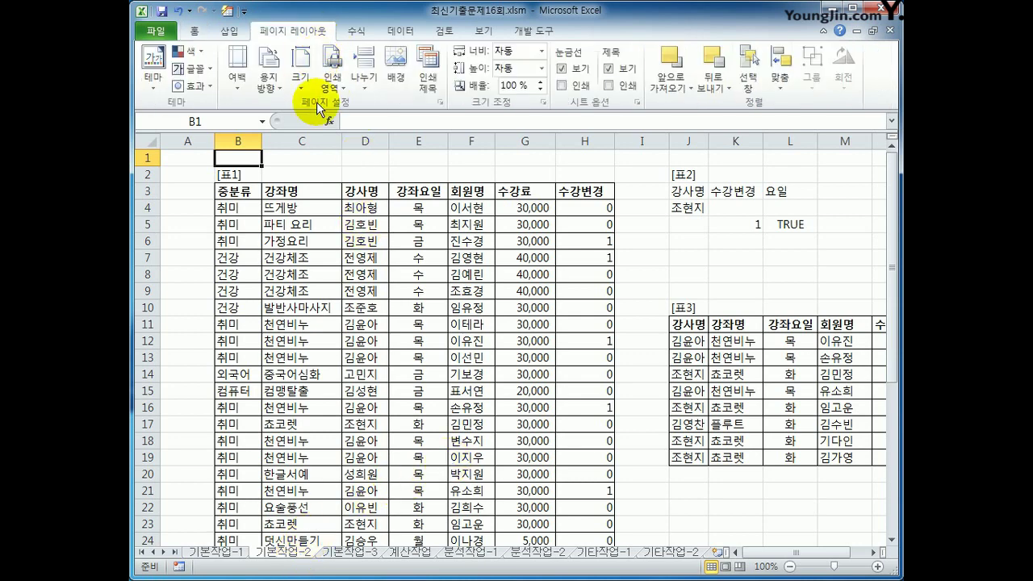
click(439, 101)
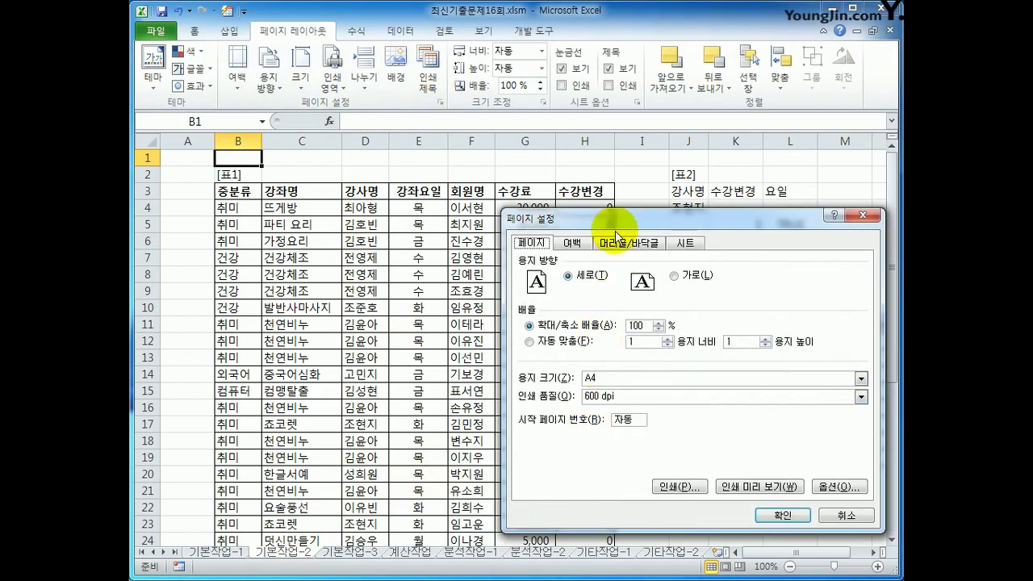
drag(612, 196, 525, 173)
click(490, 200)
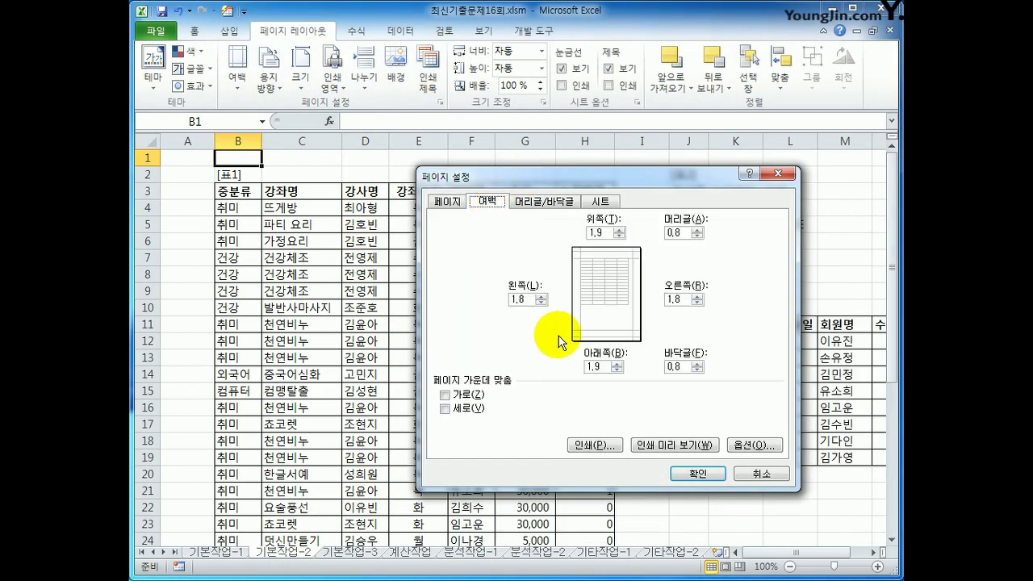
click(456, 394)
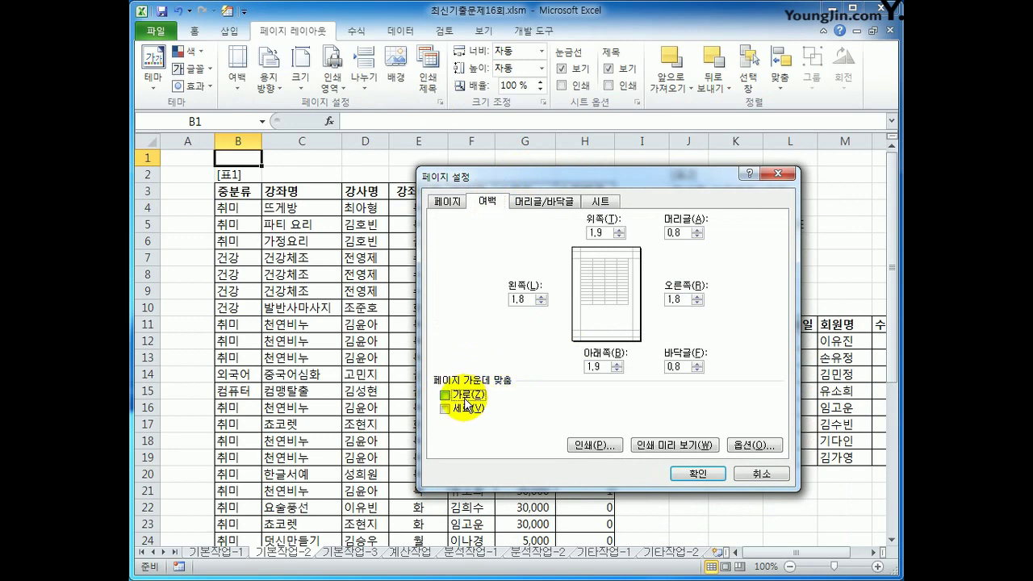
click(467, 413)
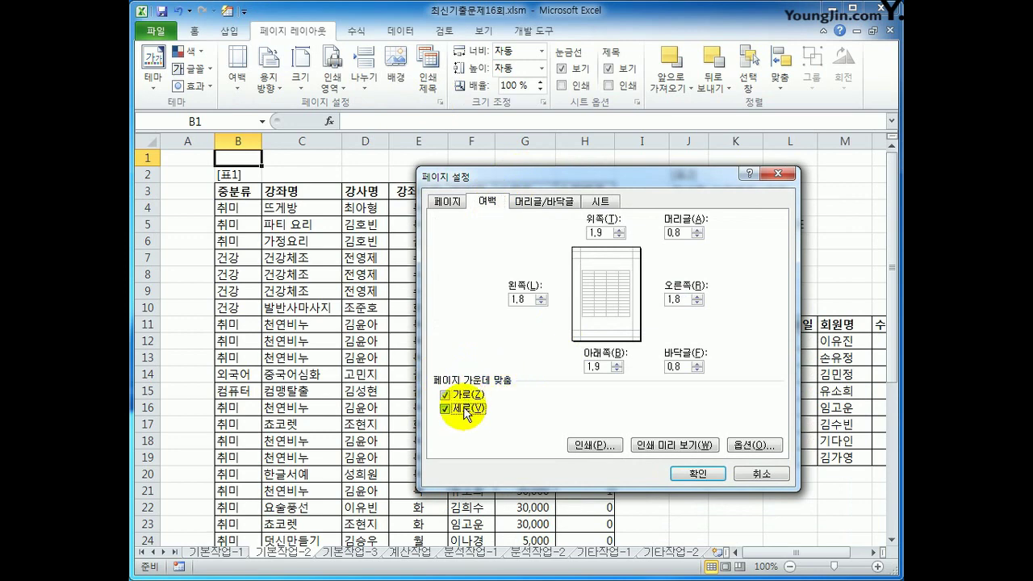
Step: Start a custom footer whose center section begins with 현재 followed by the page number code &[페이지 번호]
click(542, 202)
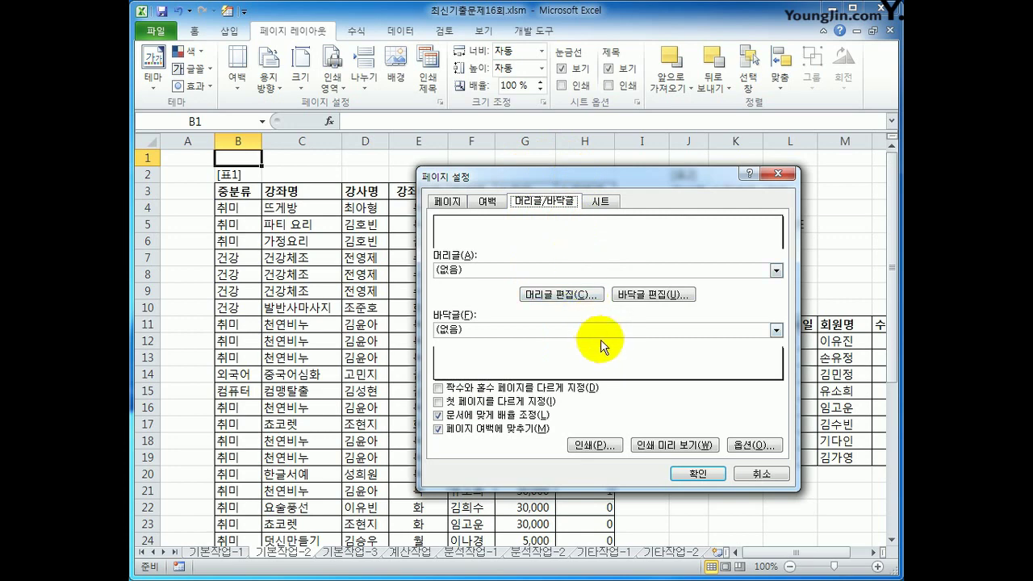
click(653, 295)
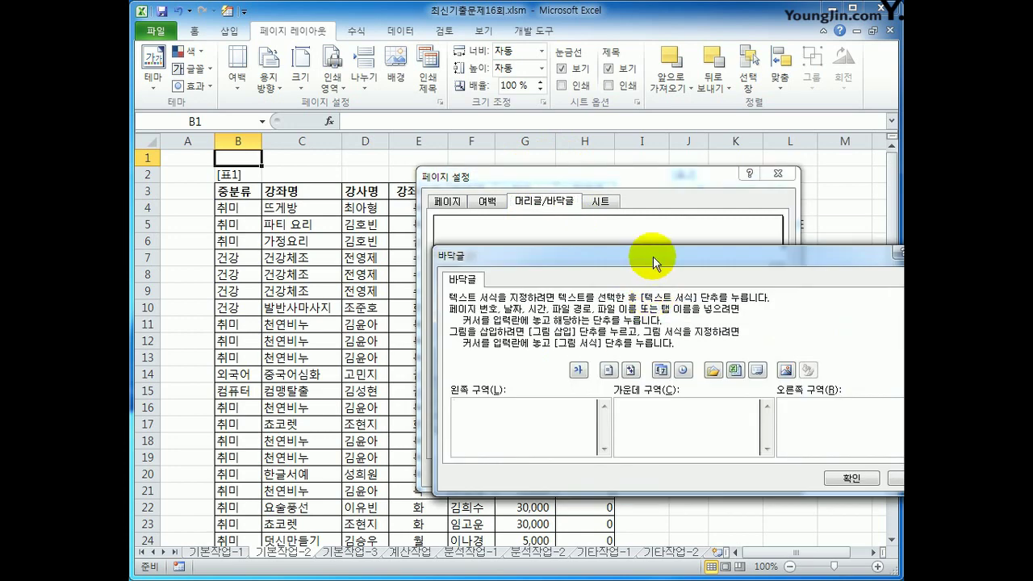
drag(653, 256, 456, 265)
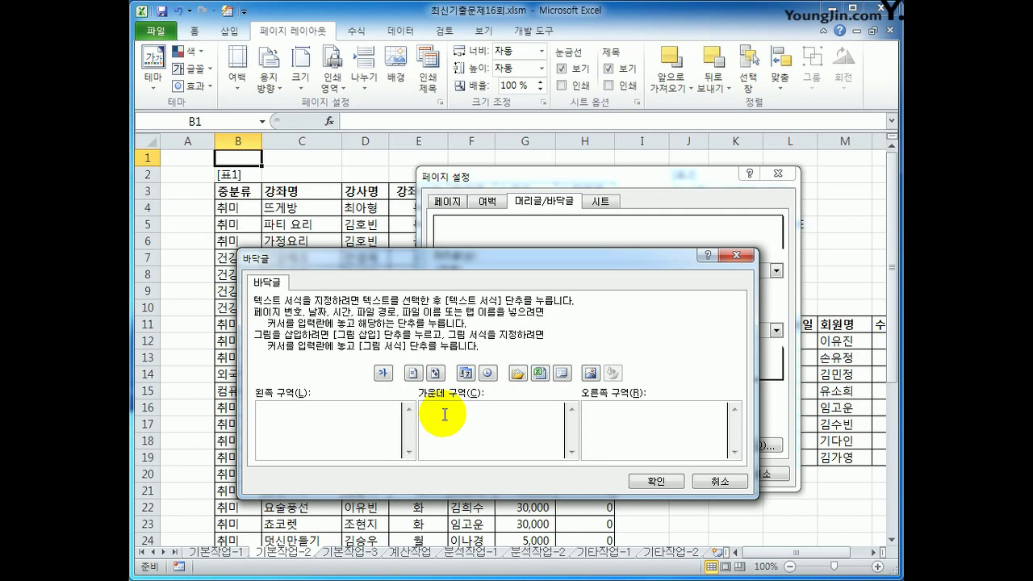
text(gus)
key(BackSpace)
key(BackSpace)
key(BackSpace)
text(ㅎ현재)
click(419, 378)
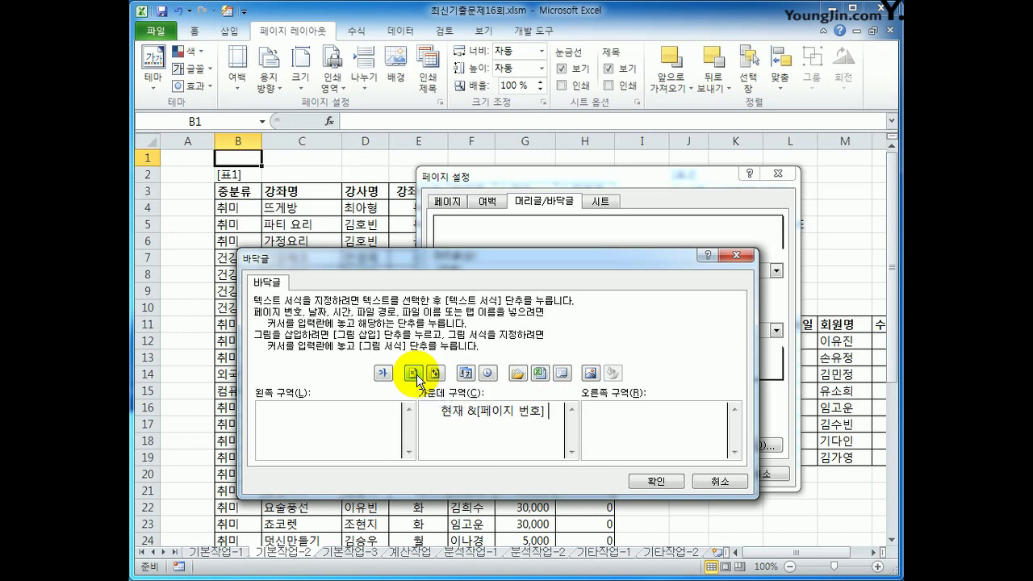
Step: Complete the footer's center section with 페이지/총 &[전체 페이지 수] 페이지 and accept the footer
text(페이지)
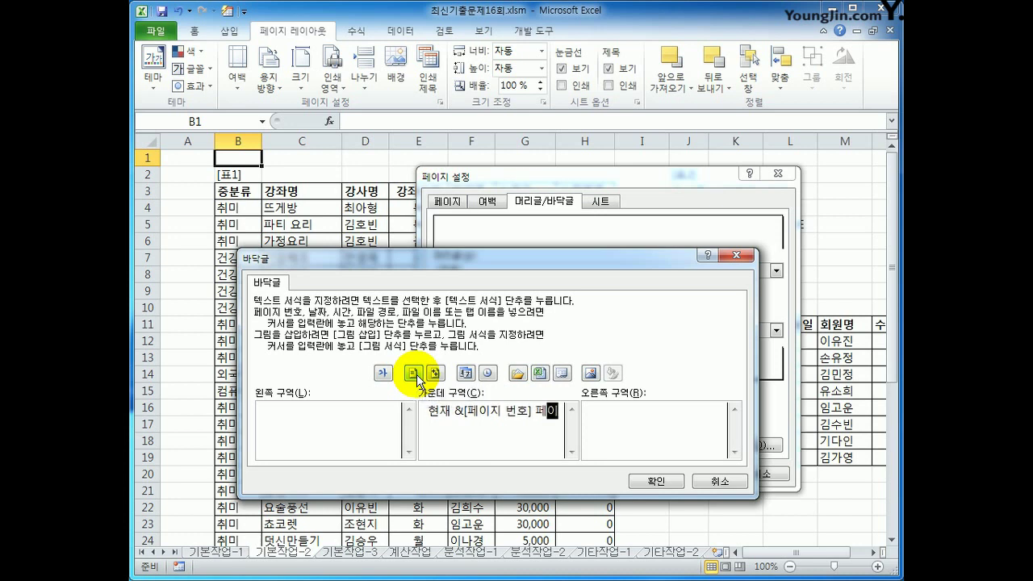
text(/총)
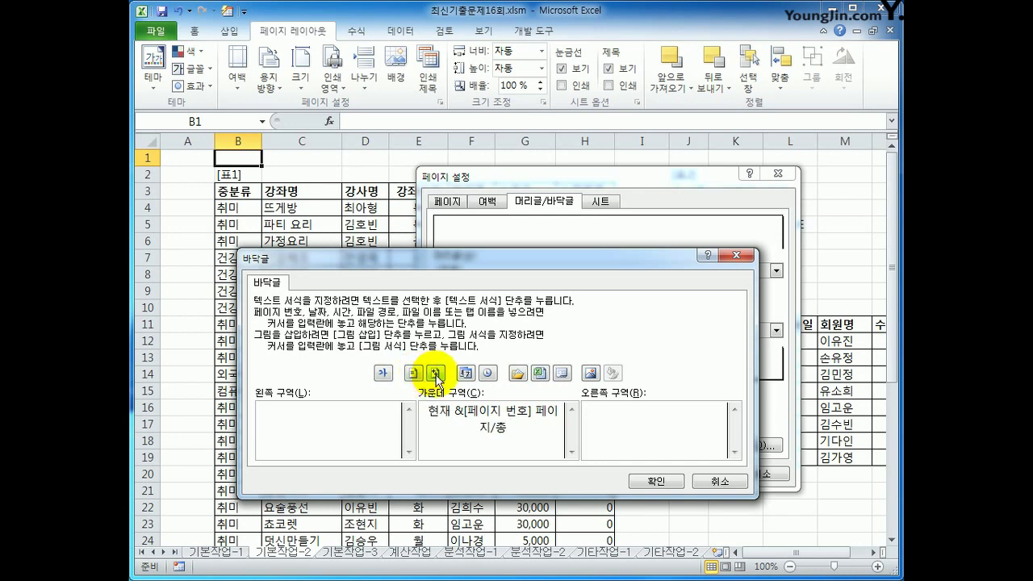
click(435, 374)
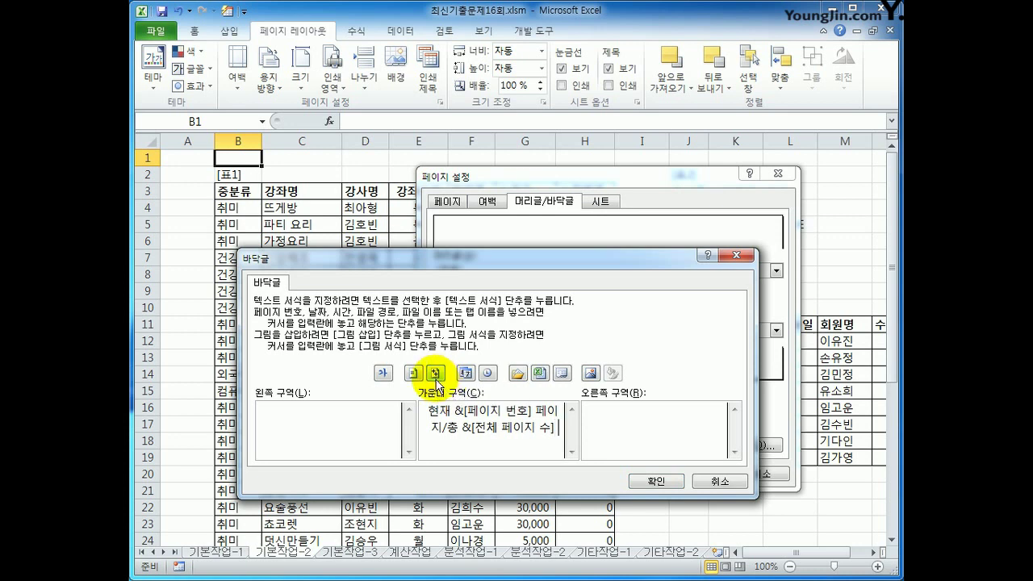
text(페이지)
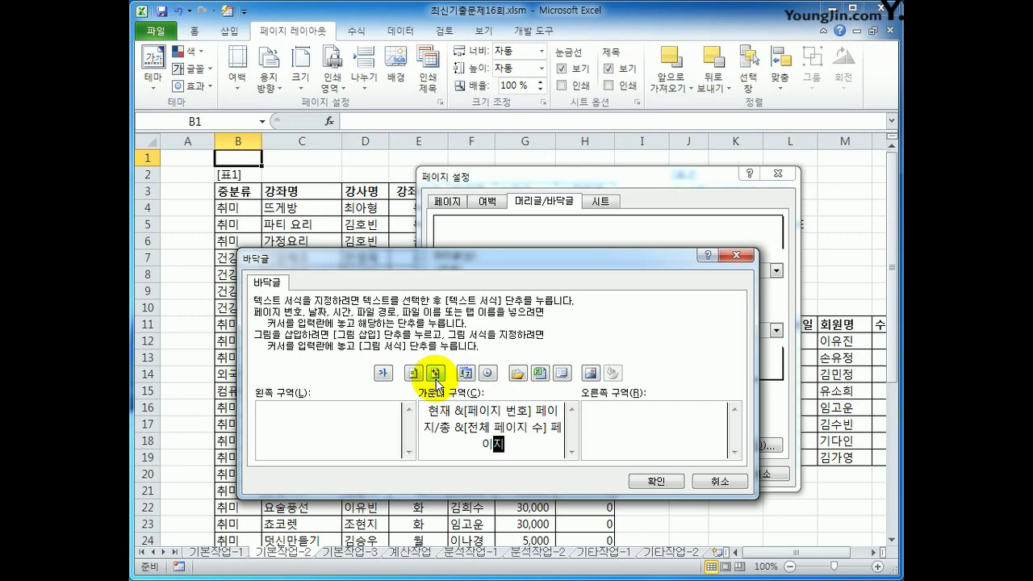
click(678, 483)
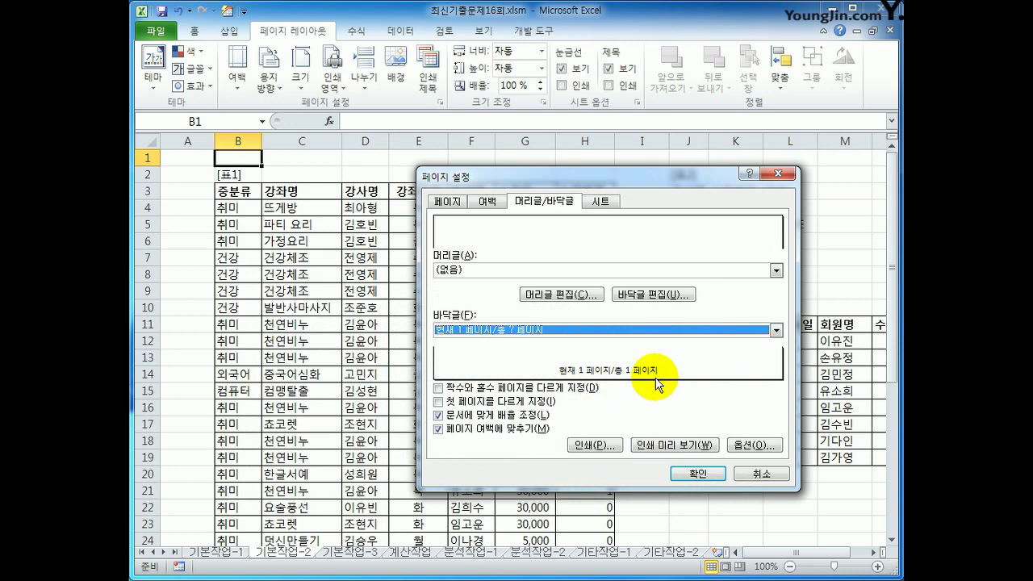
Step: Set the print area of the 기본작업-2 sheet to the 표1 data range $B$3:$H$38
click(598, 201)
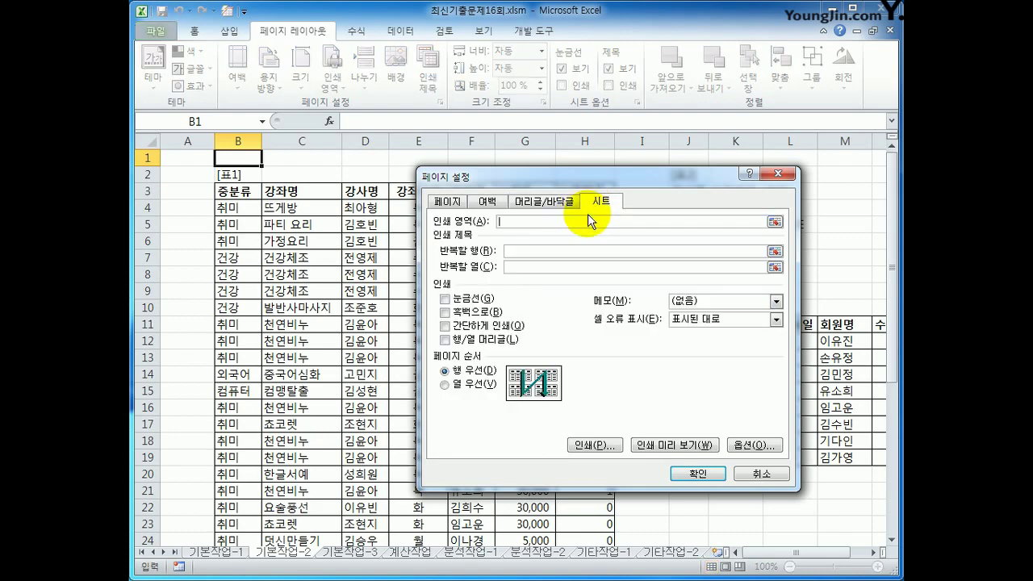
drag(234, 191, 592, 481)
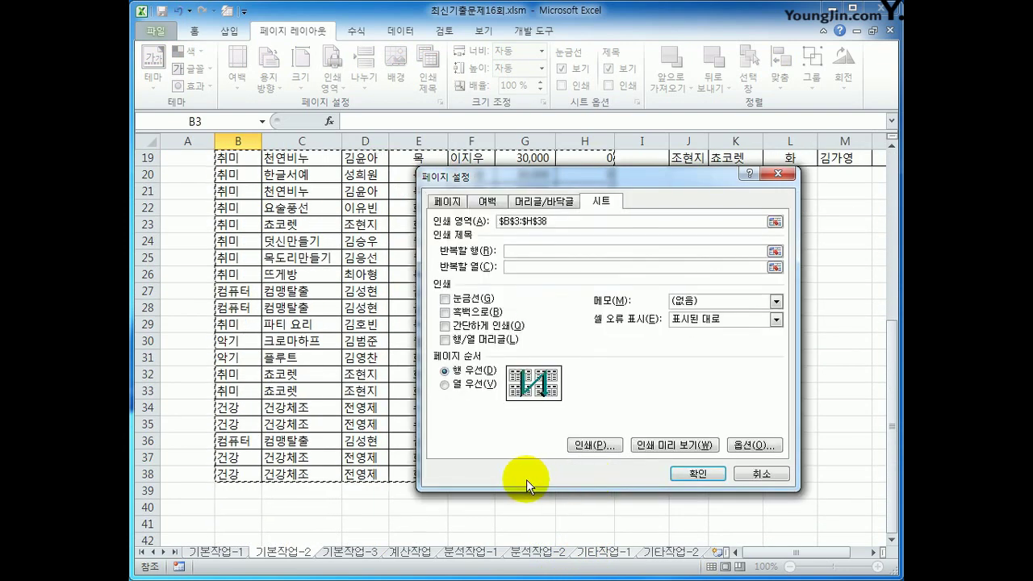
scroll(500, 514, up, 6)
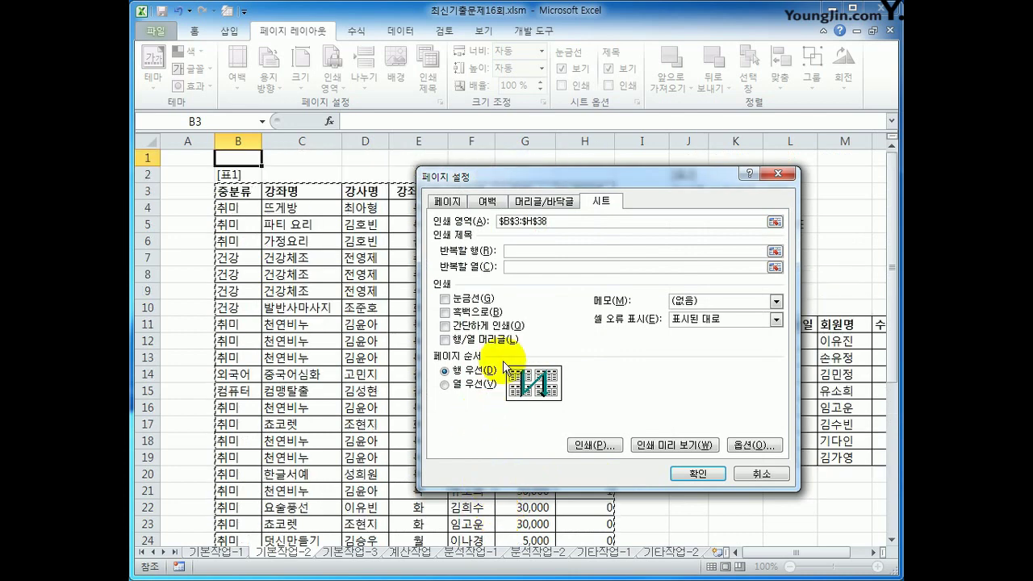
Step: Set row 3 ($3:$3) to repeat on every printed page, check the print preview, and return to the worksheet
click(523, 252)
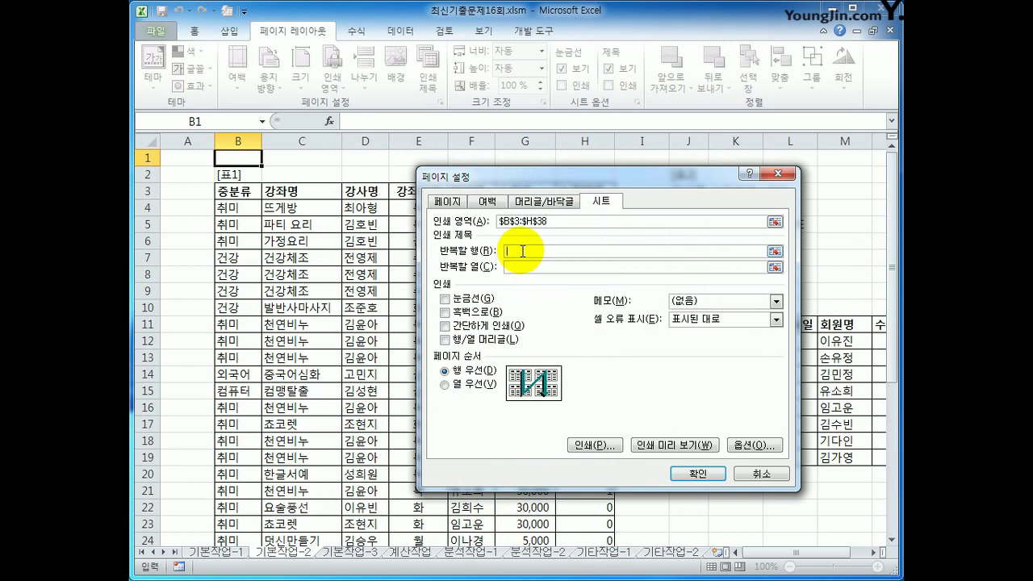
click(150, 192)
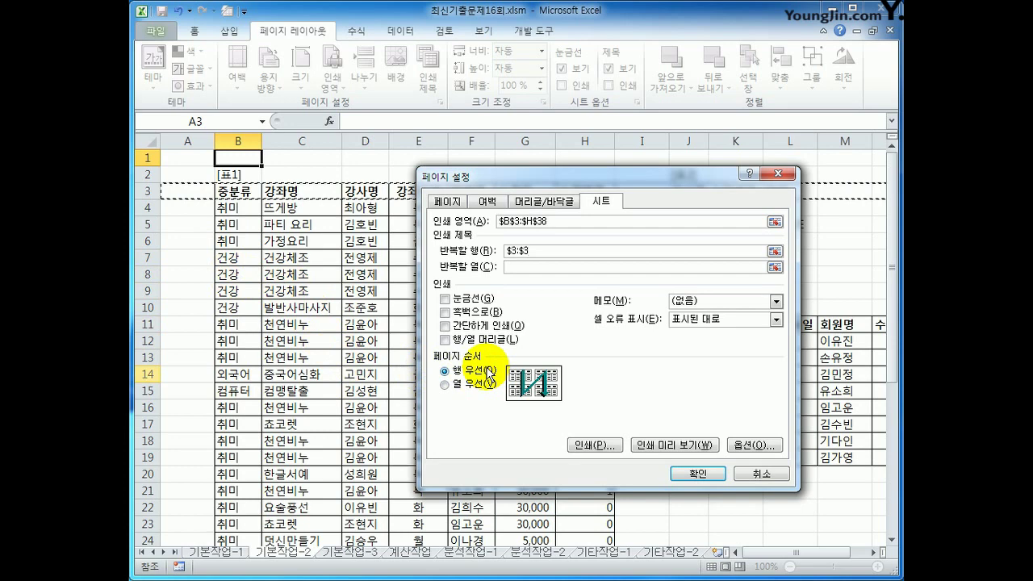
click(655, 445)
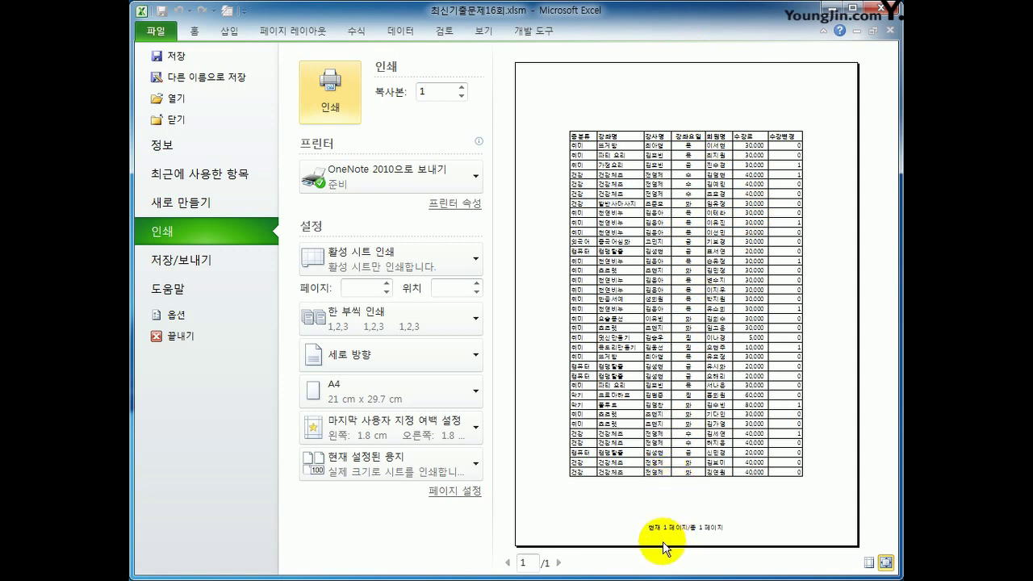
click(198, 34)
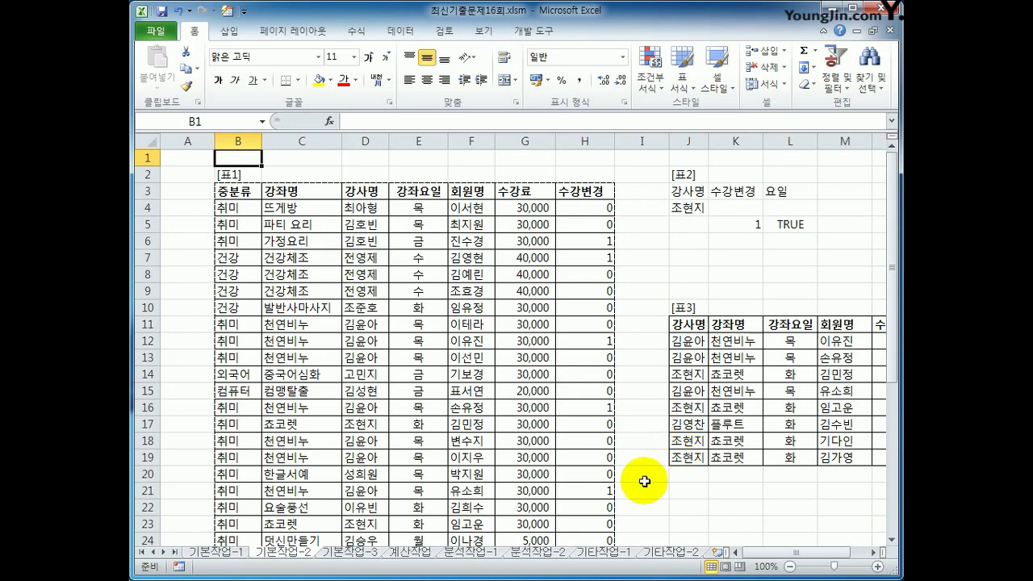
Step: Insert the PV financial function in the first 현재가치 cell (C6) of 표1 on the 계산작업 sheet
click(419, 551)
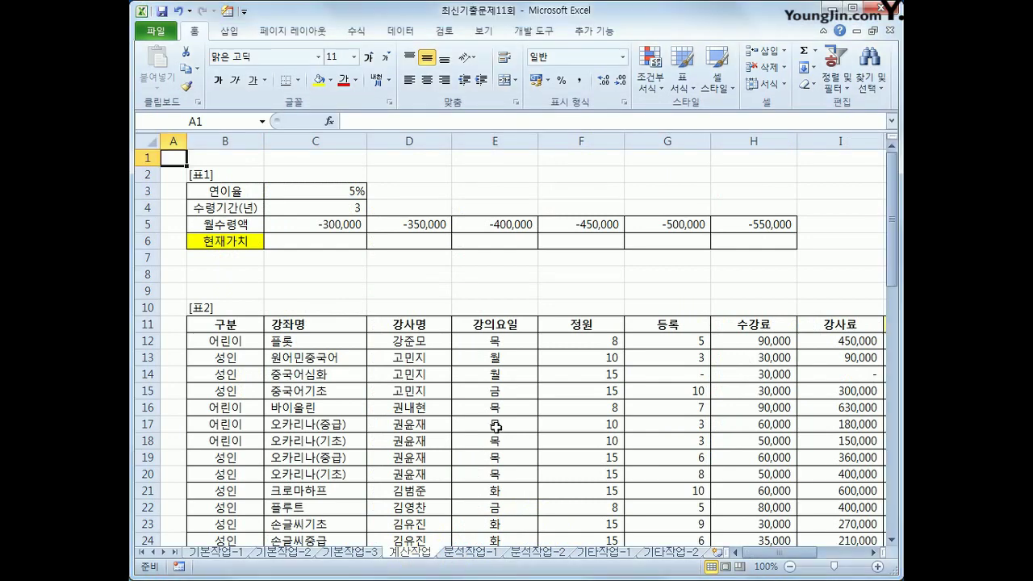
click(345, 242)
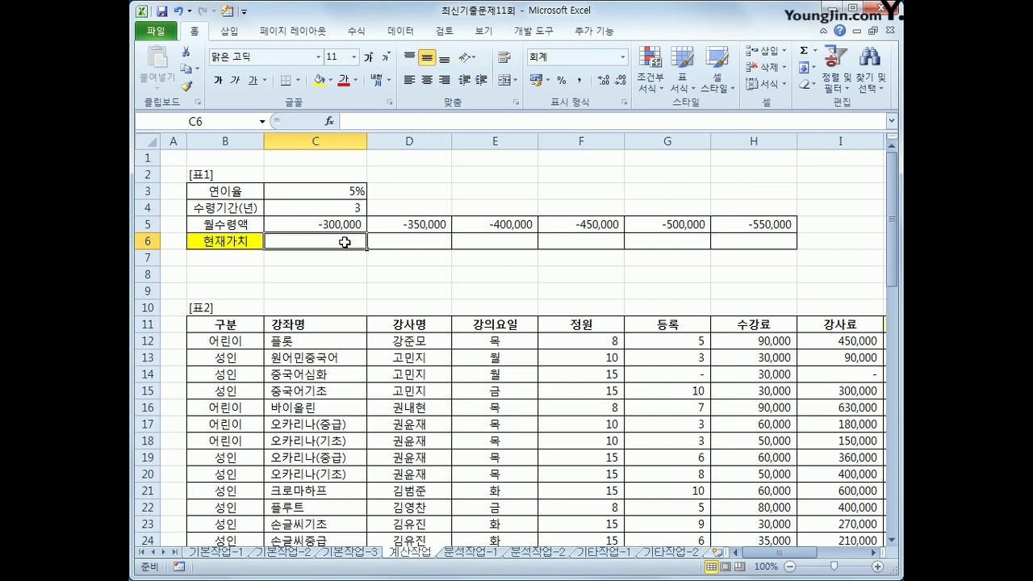
click(280, 195)
click(299, 209)
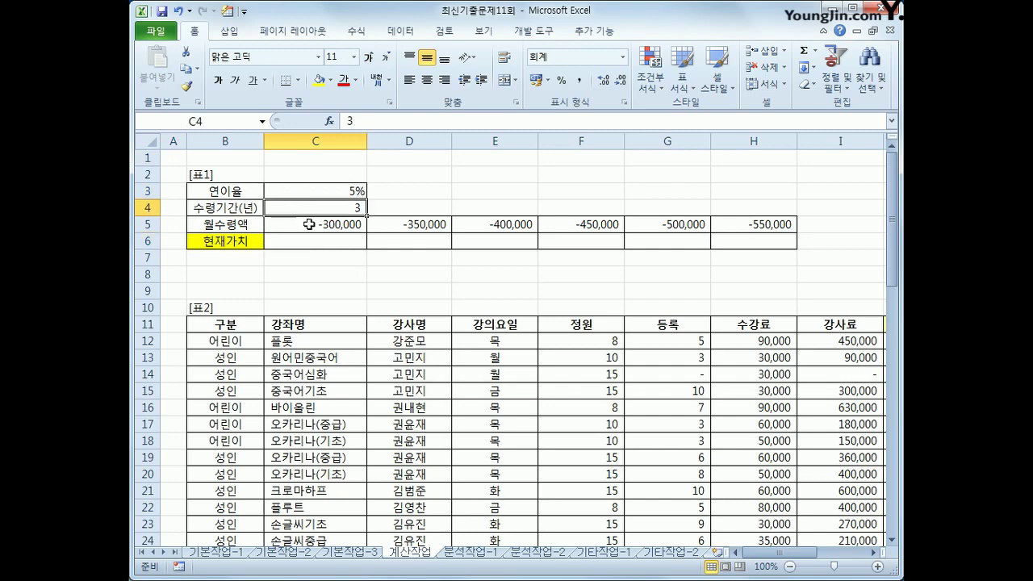
click(311, 225)
click(311, 241)
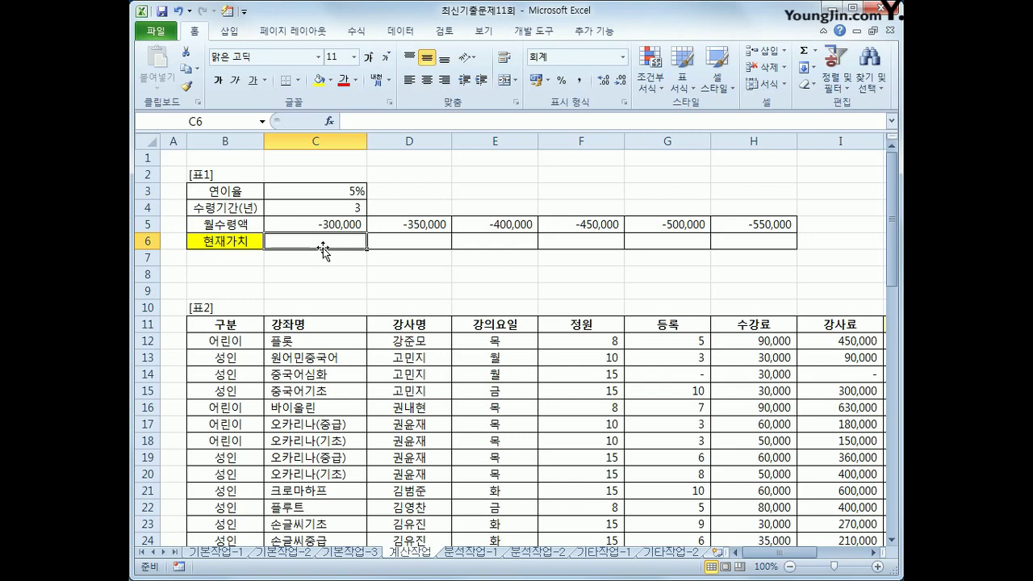
click(370, 34)
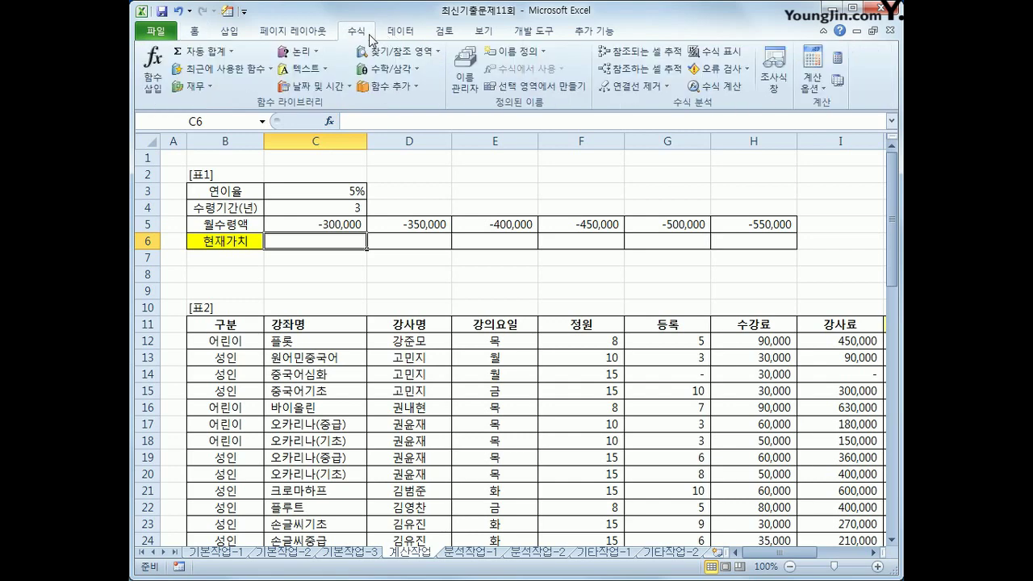
click(209, 89)
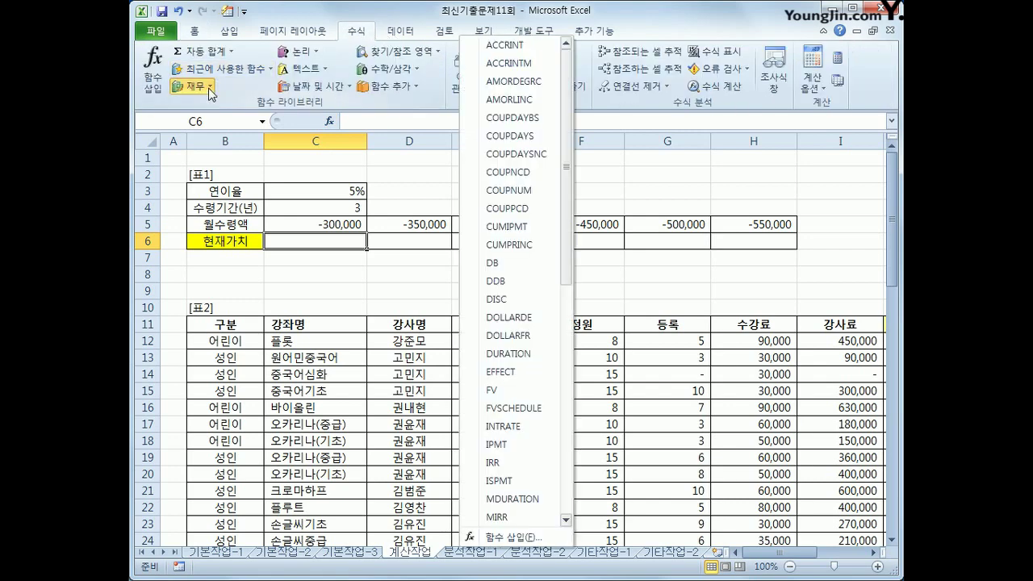
scroll(565, 345, down, 3)
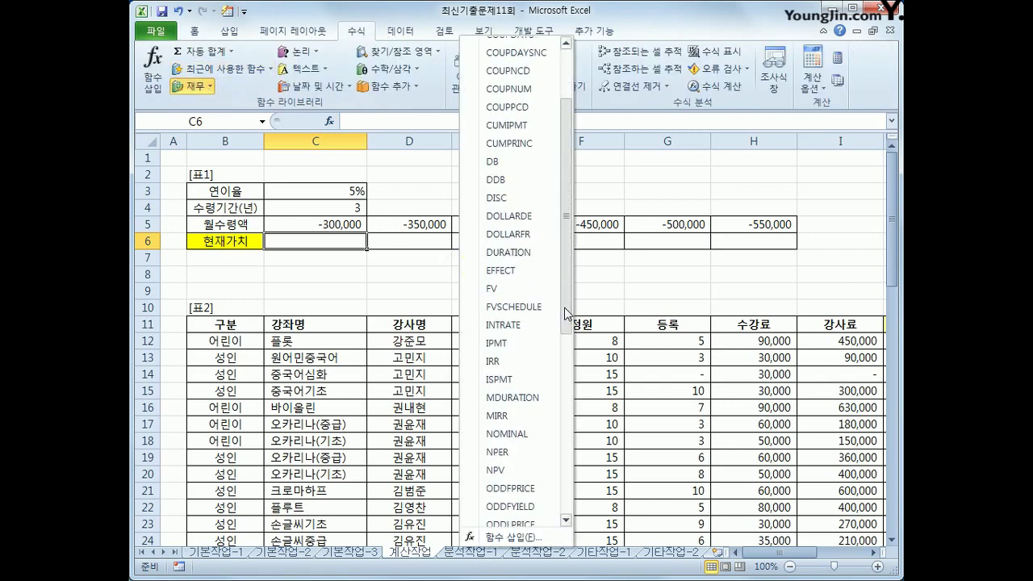
scroll(565, 345, down, 3)
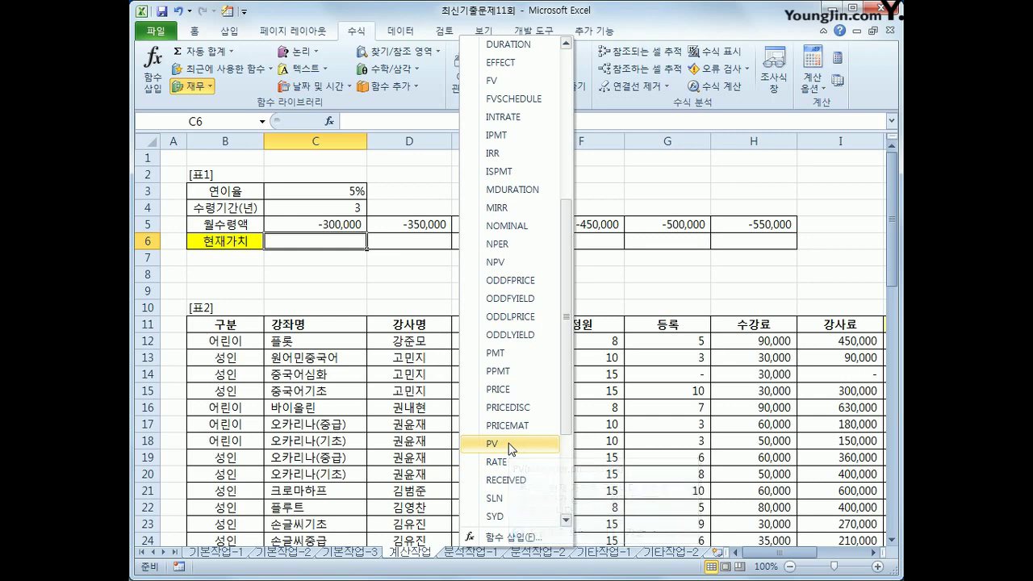
click(510, 445)
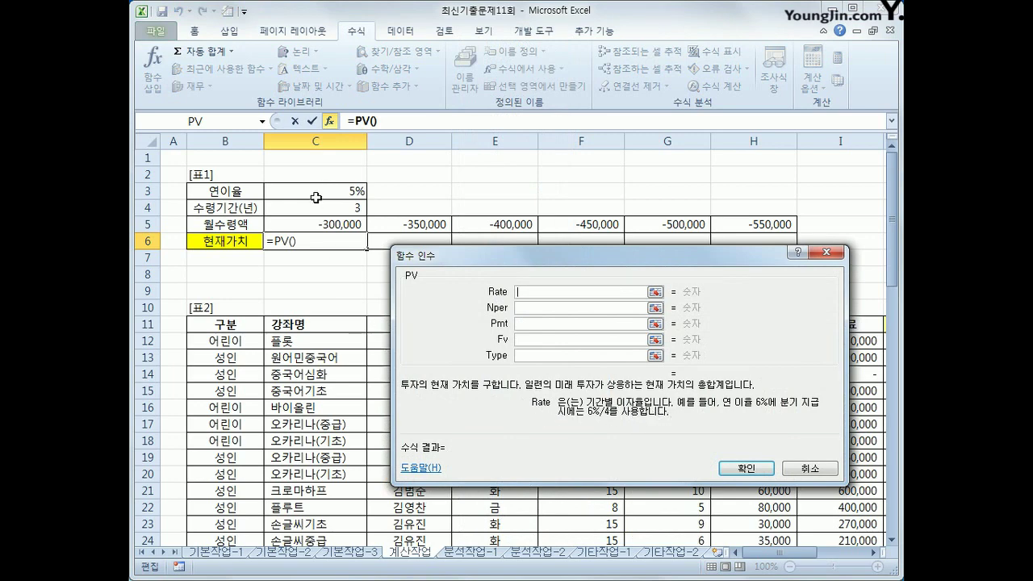
Step: Set the PV function's Rate argument to the monthly rate $C$3/12, using an absolute reference to 연이율
click(317, 192)
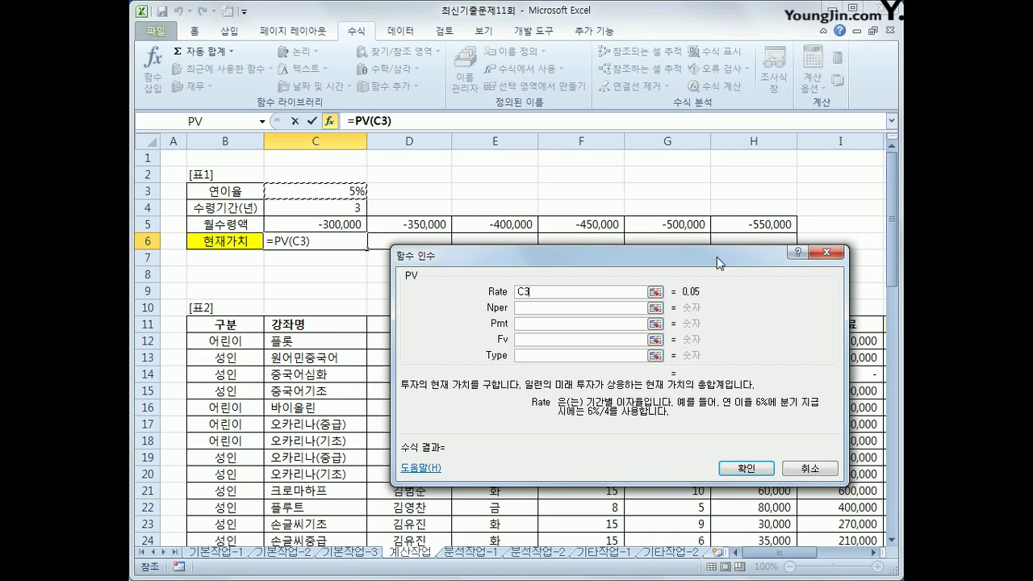
drag(711, 256, 712, 305)
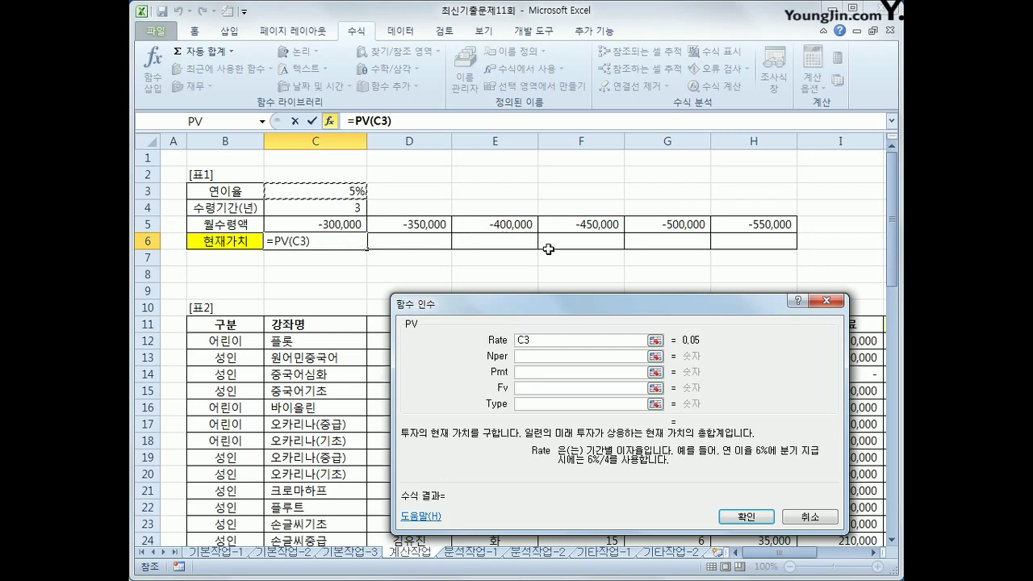
key(F4)
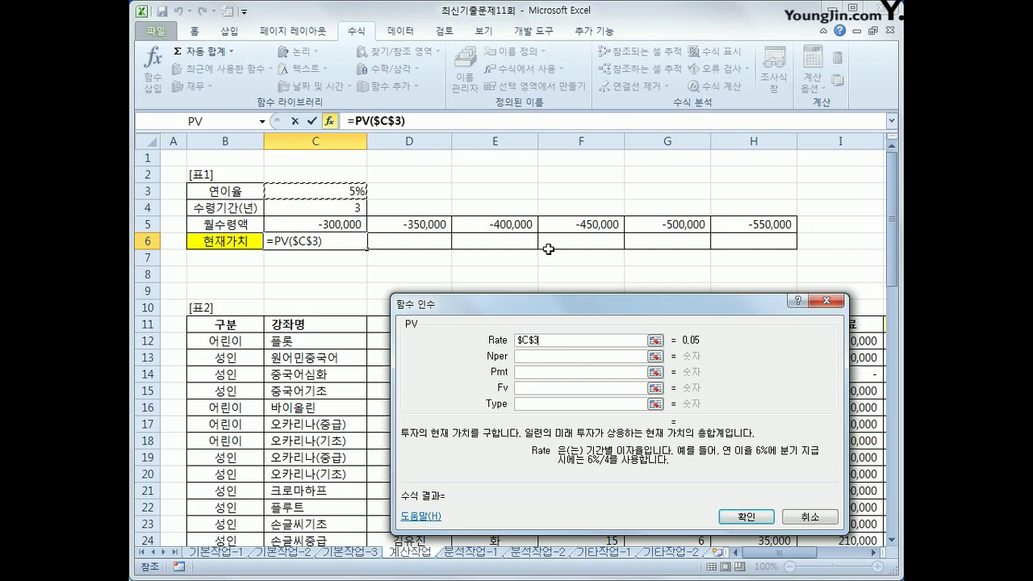
text(/12)
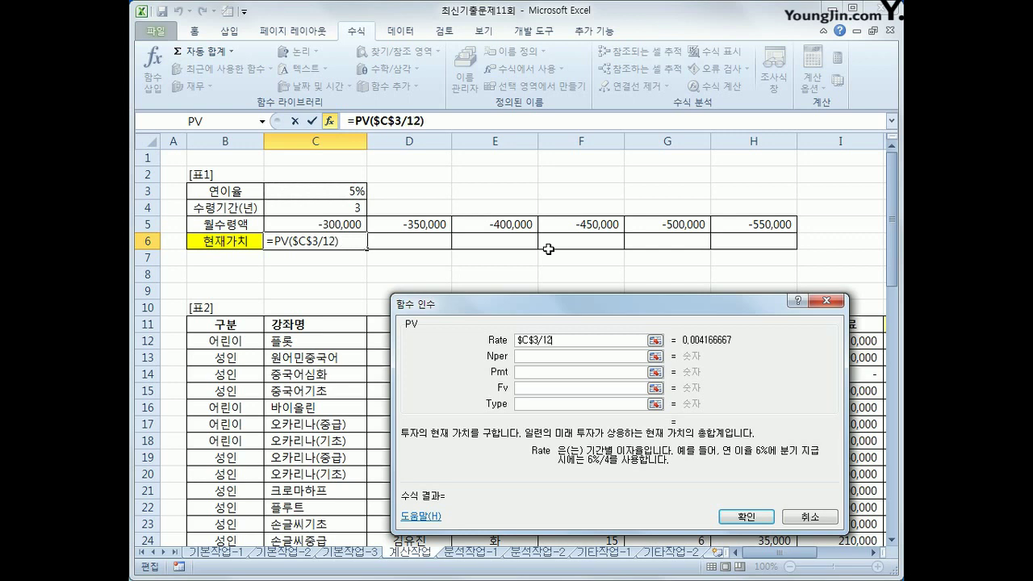
Step: Set the PV function's Nper argument to $C$4*12, converting 수령기간(년) to months with an absolute reference
click(546, 355)
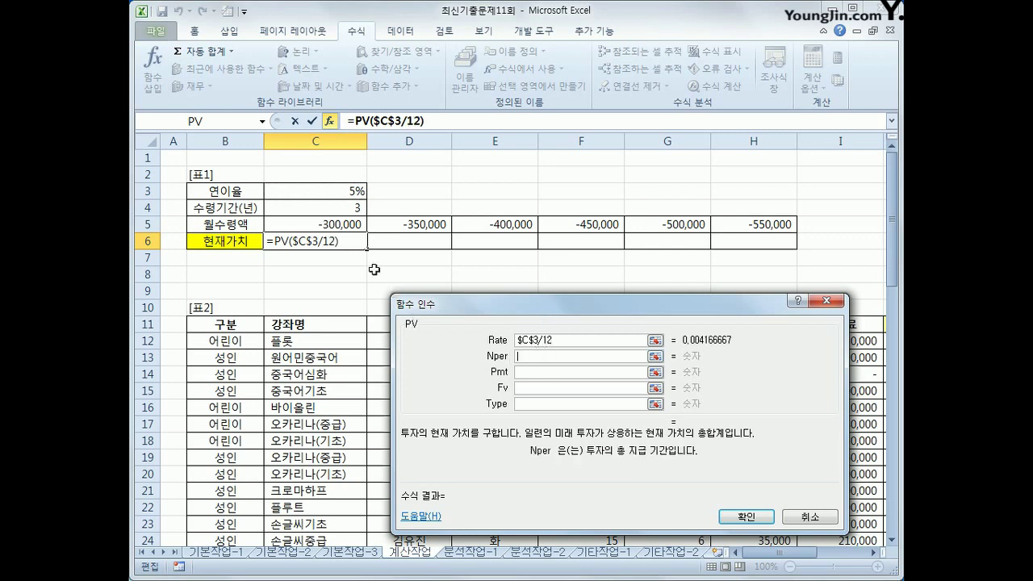
click(355, 208)
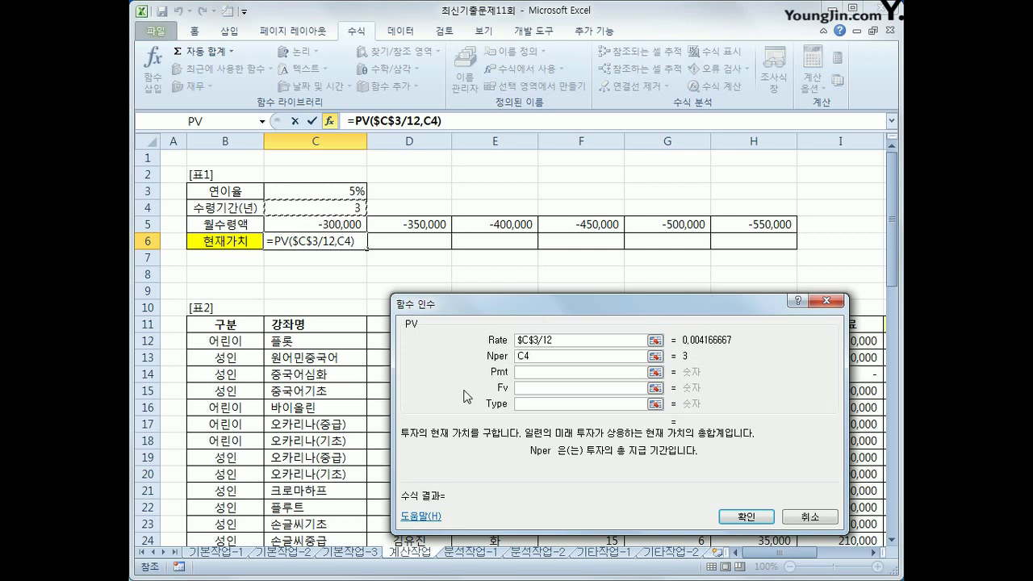
key(F4)
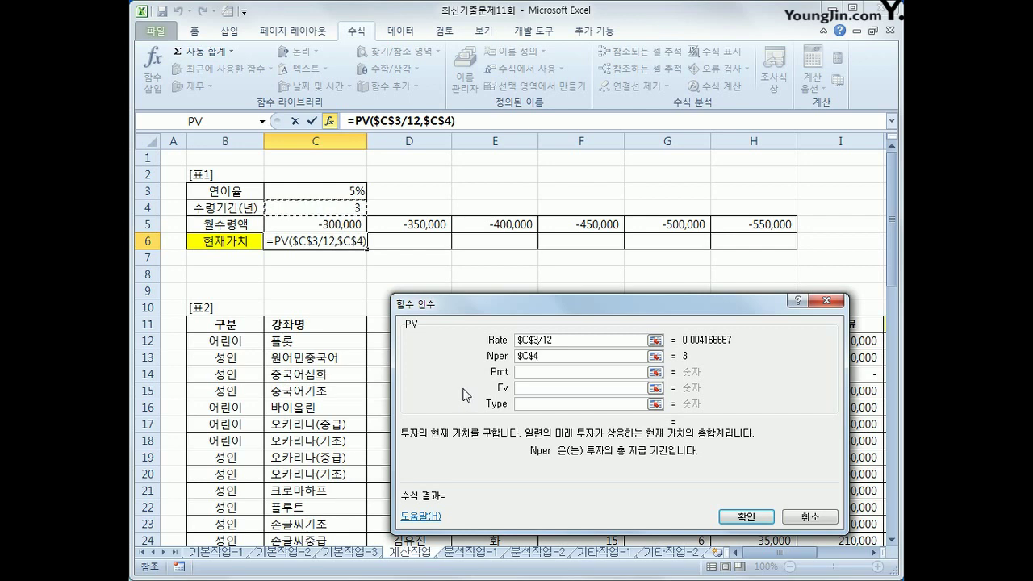
text(*1)
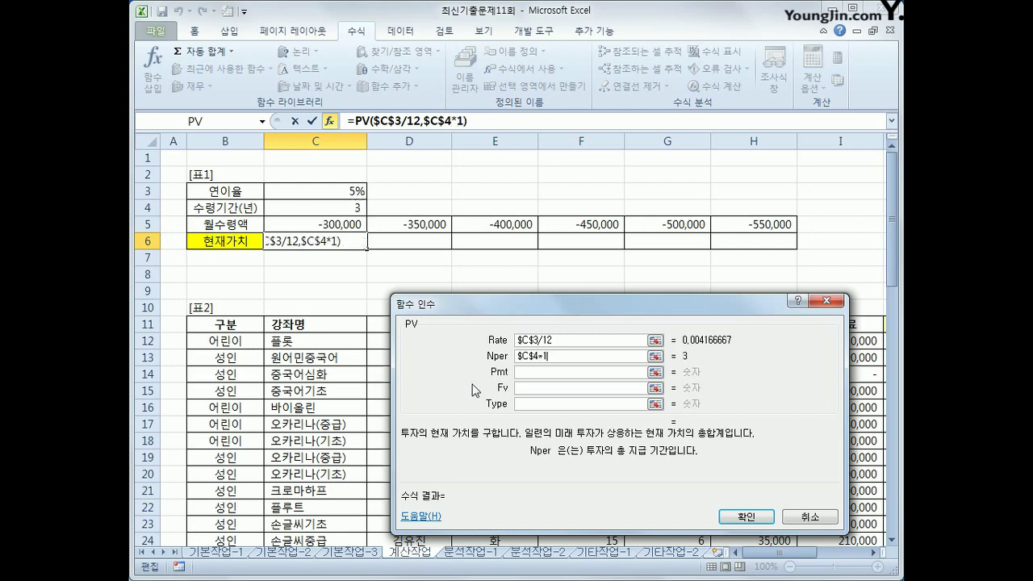
text(2)
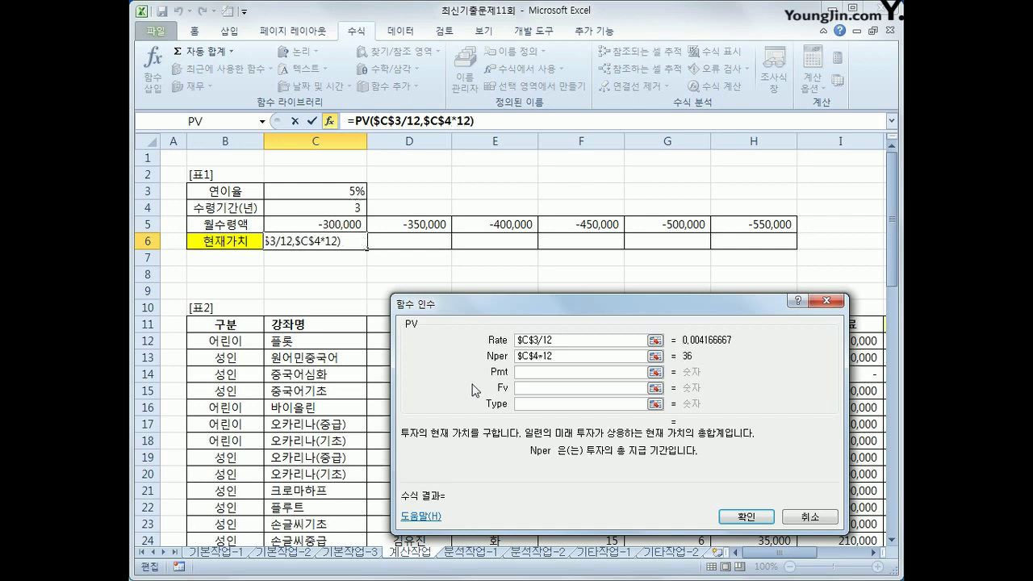
Step: Set Pmt to the 월수령액 cell C5, leave Fv empty, set Type to 0, and accept the PV function
click(531, 373)
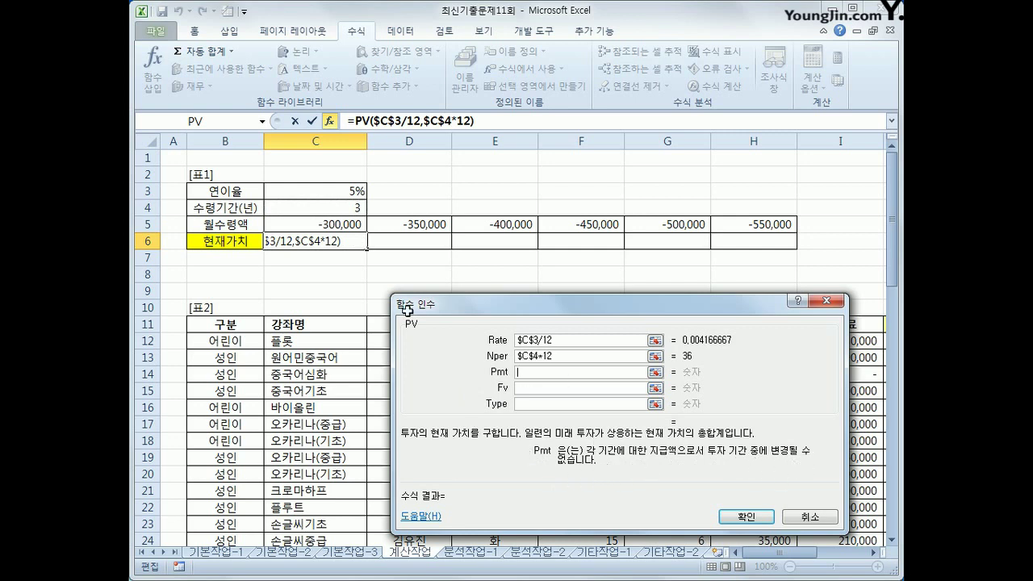
click(343, 224)
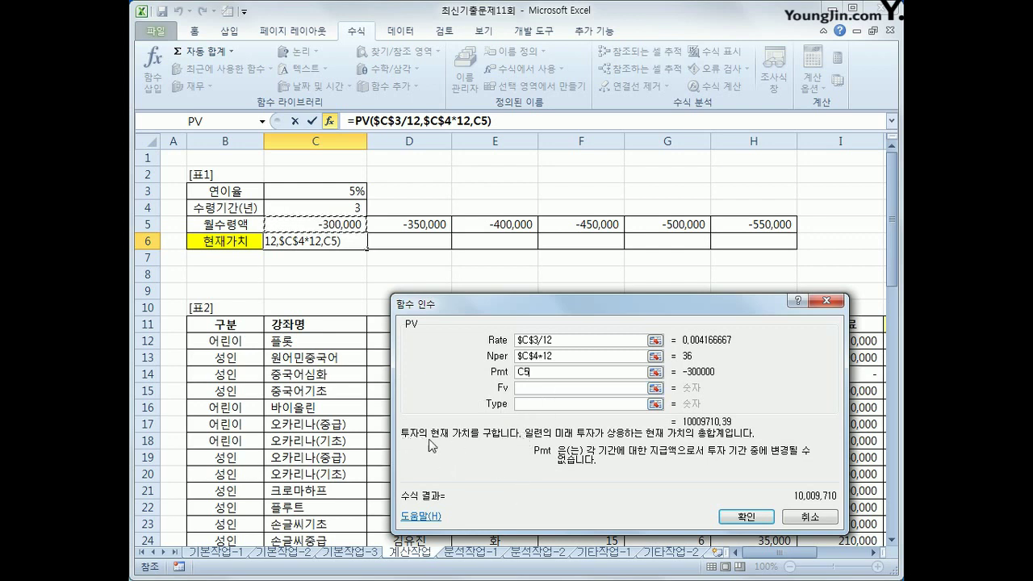
click(541, 388)
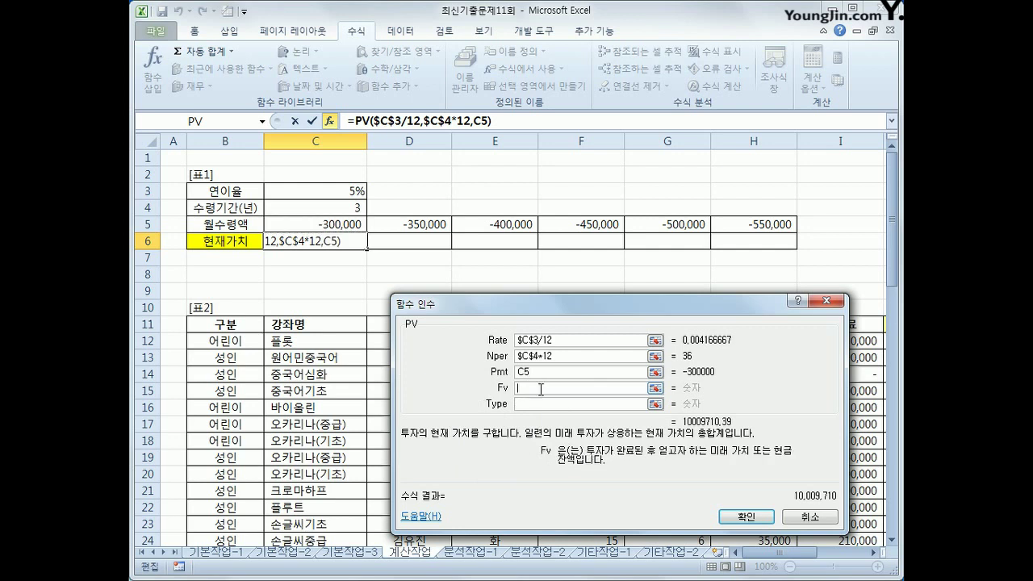
click(529, 405)
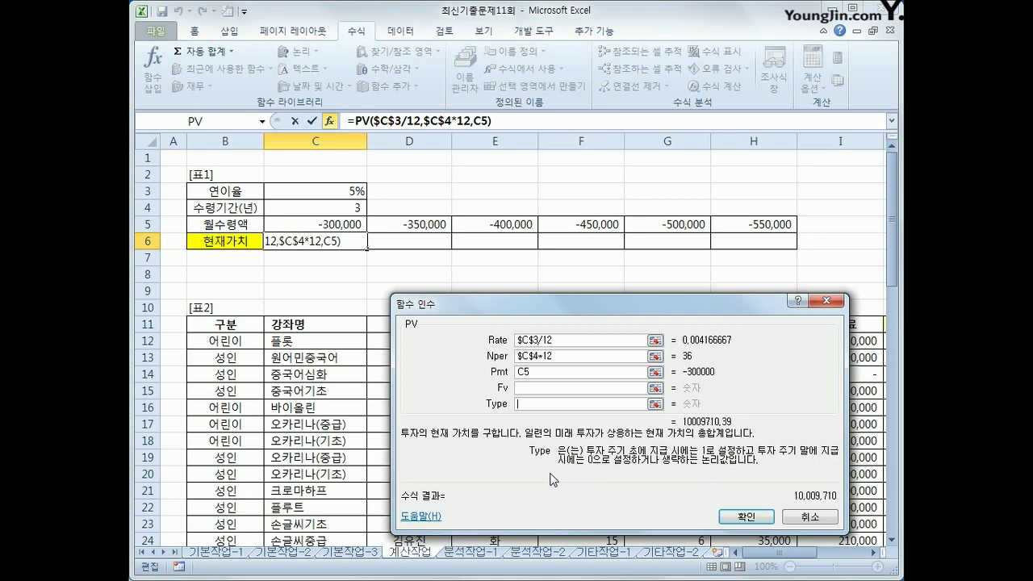
text(0)
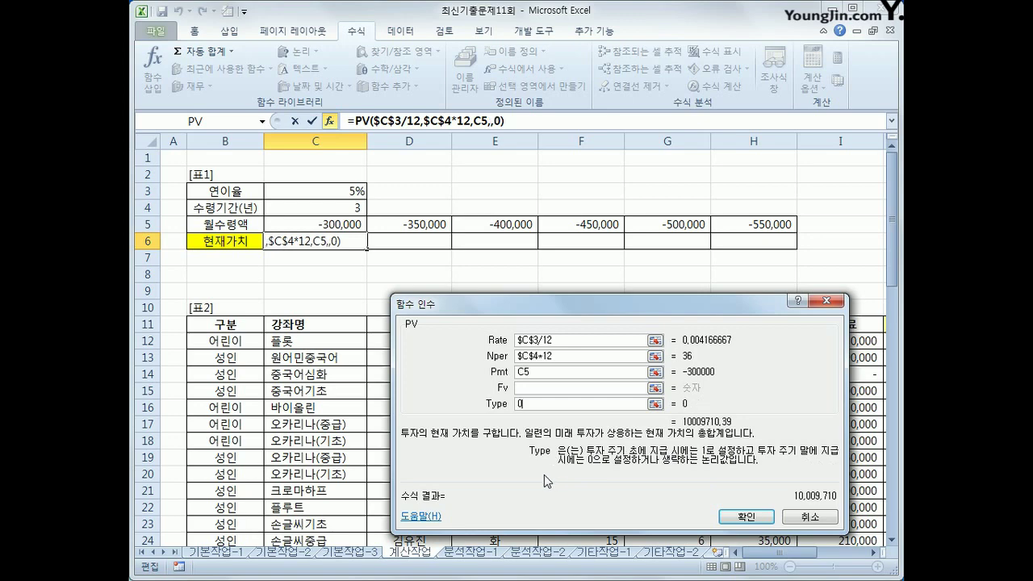
click(744, 516)
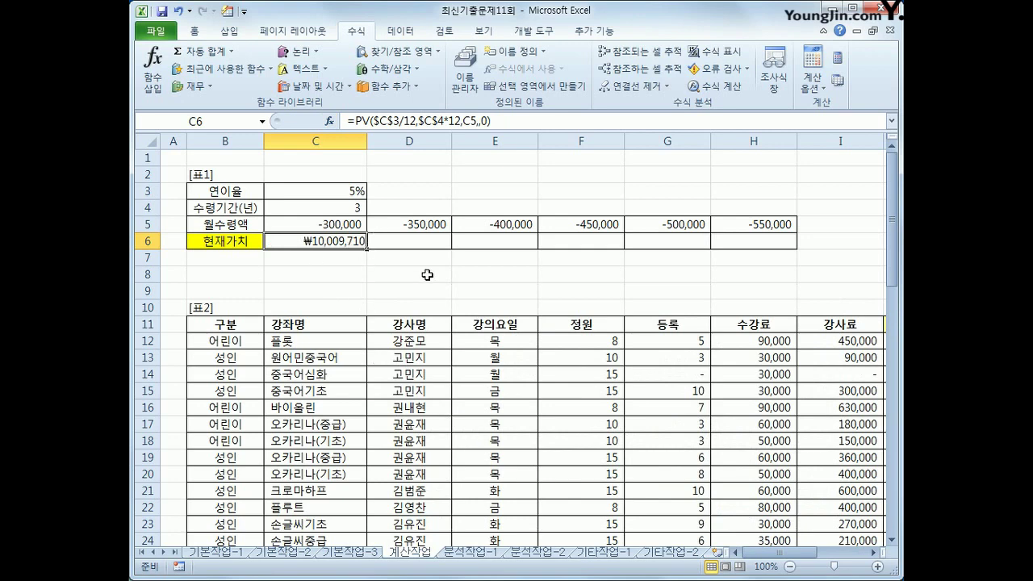
Step: Wrap the PV formula in C6 in an IF function whose condition tests whether the PV result is >=15000000
click(353, 121)
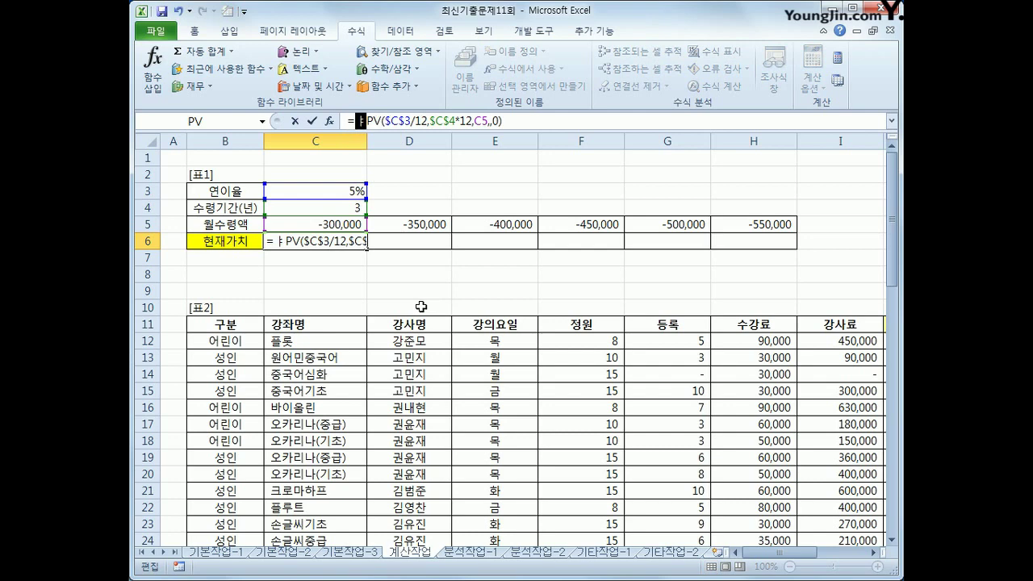
text(if()
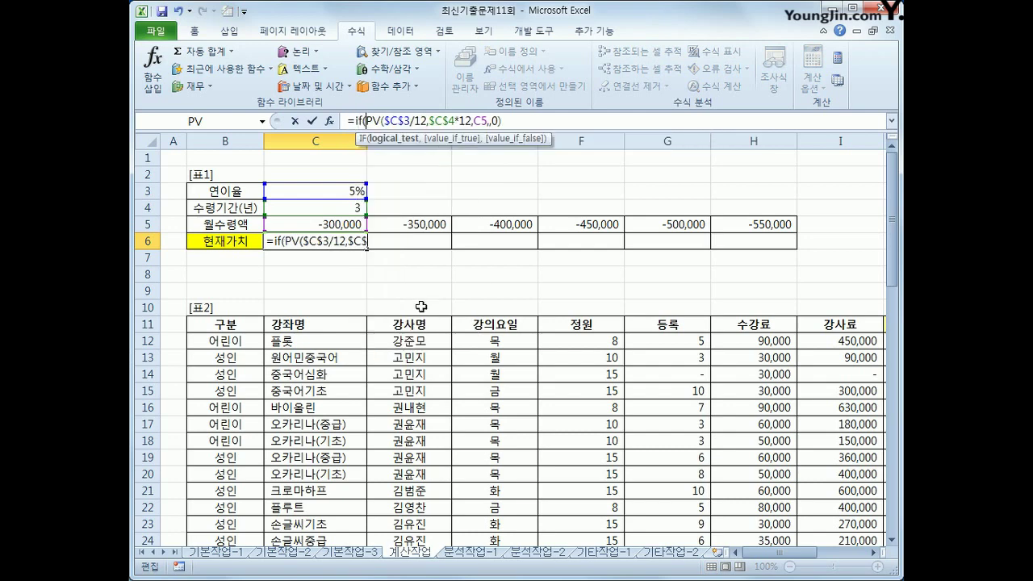
click(525, 122)
text(>)
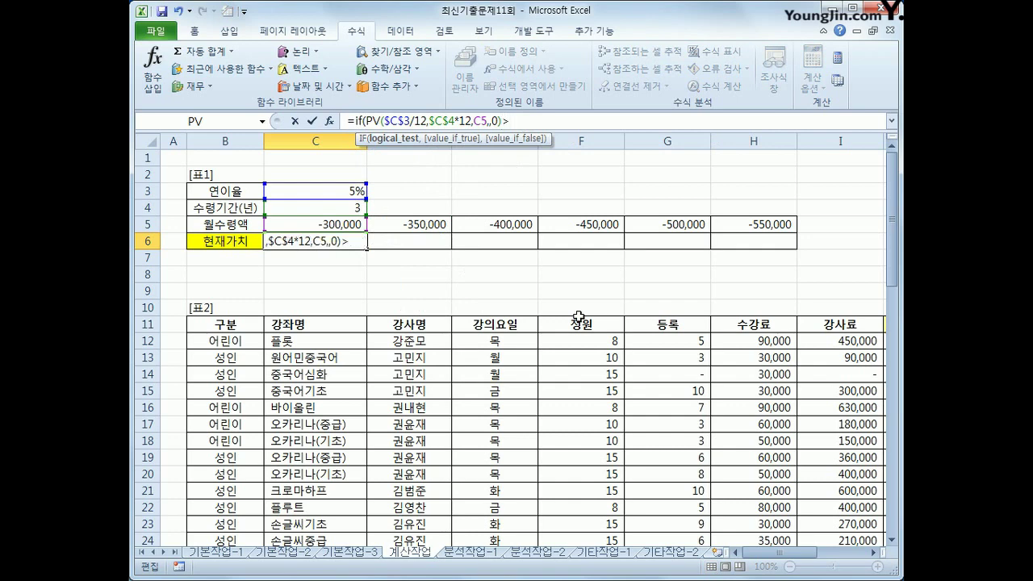
text(=1500)
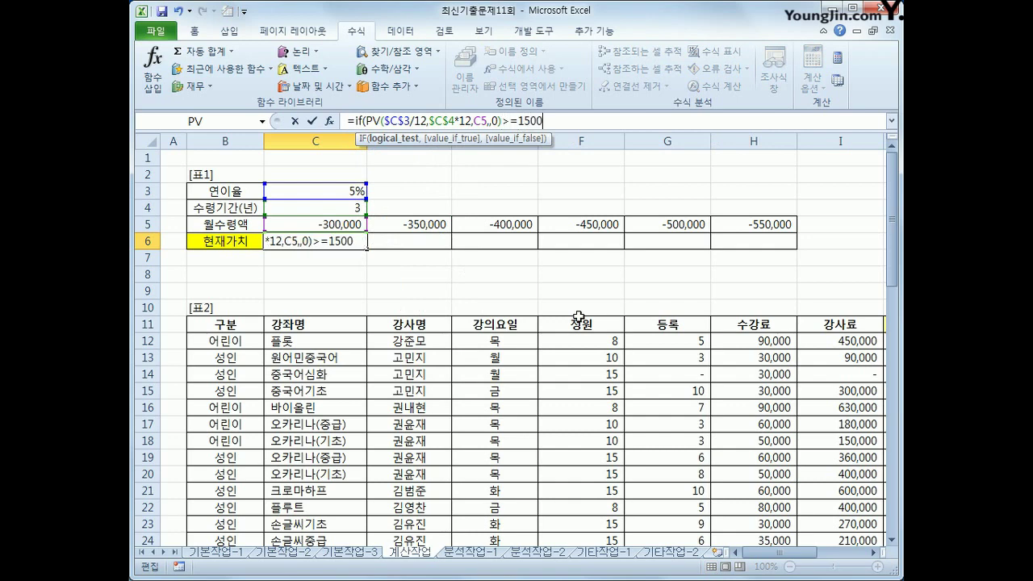
text(0000)
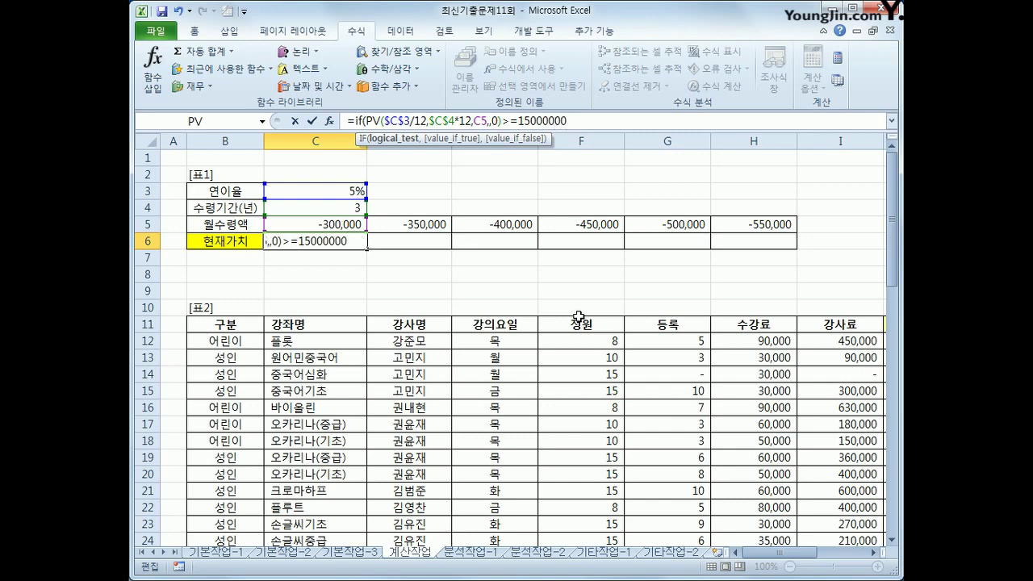
text(,)
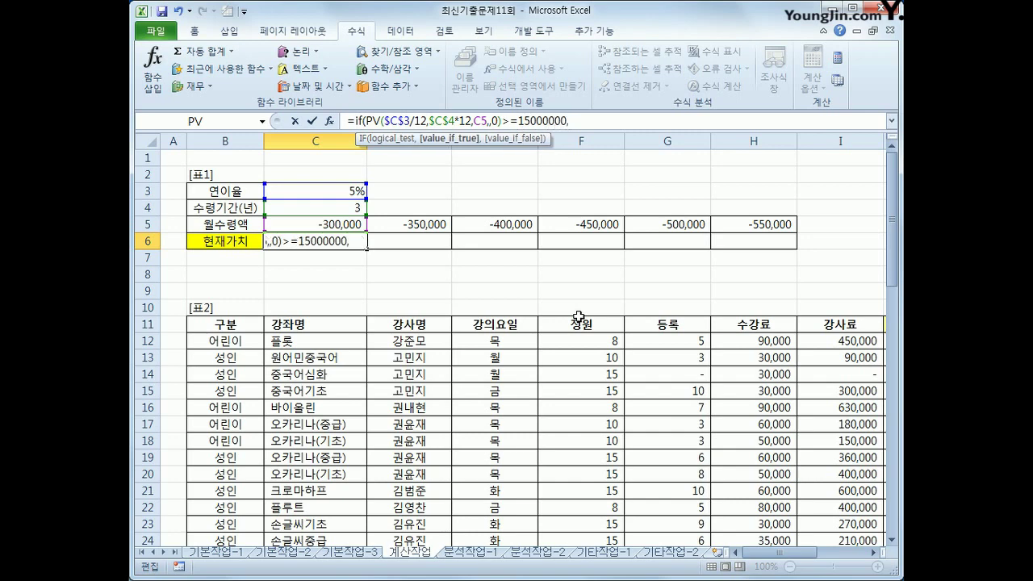
key(Return)
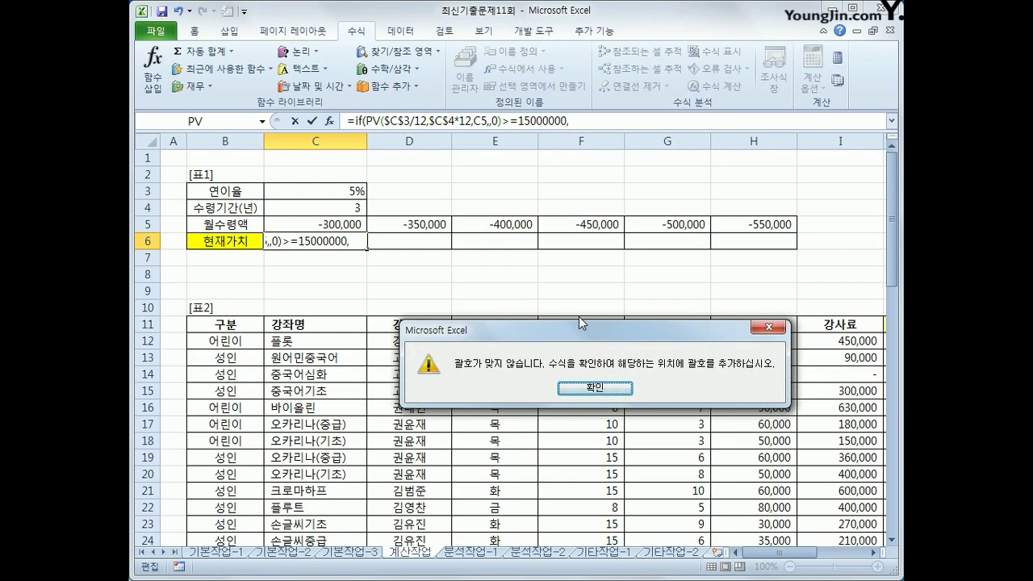
click(593, 387)
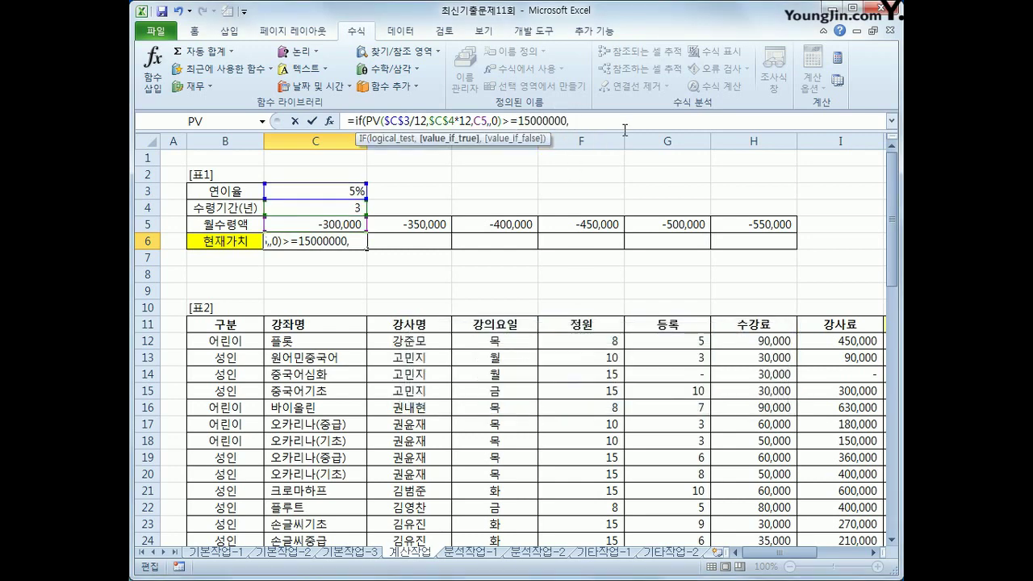
Step: Set the IF function's value_if_true argument in C6 to the text "한도금액초과"
text(한도금액ㅊ)
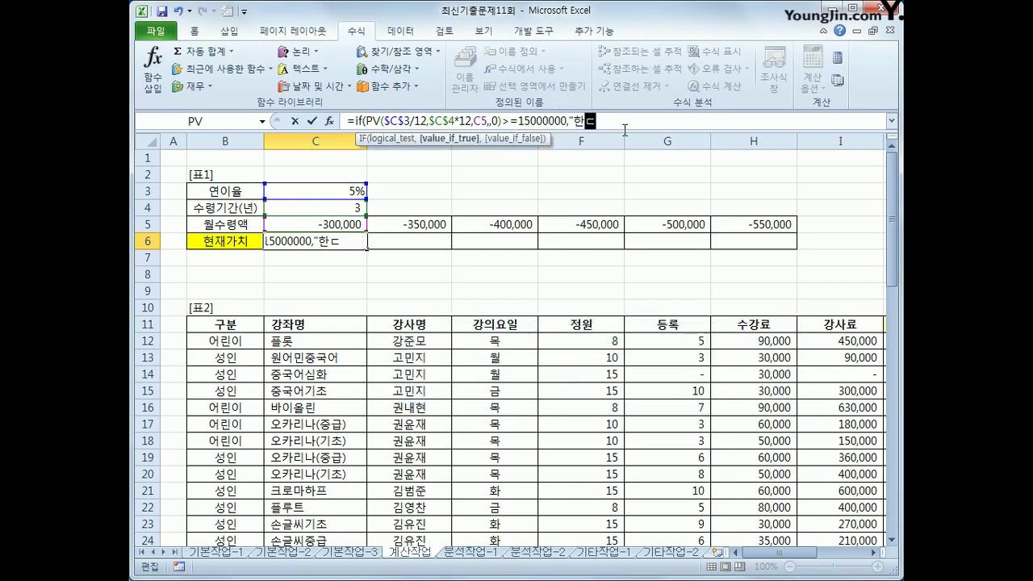
text(초과/)
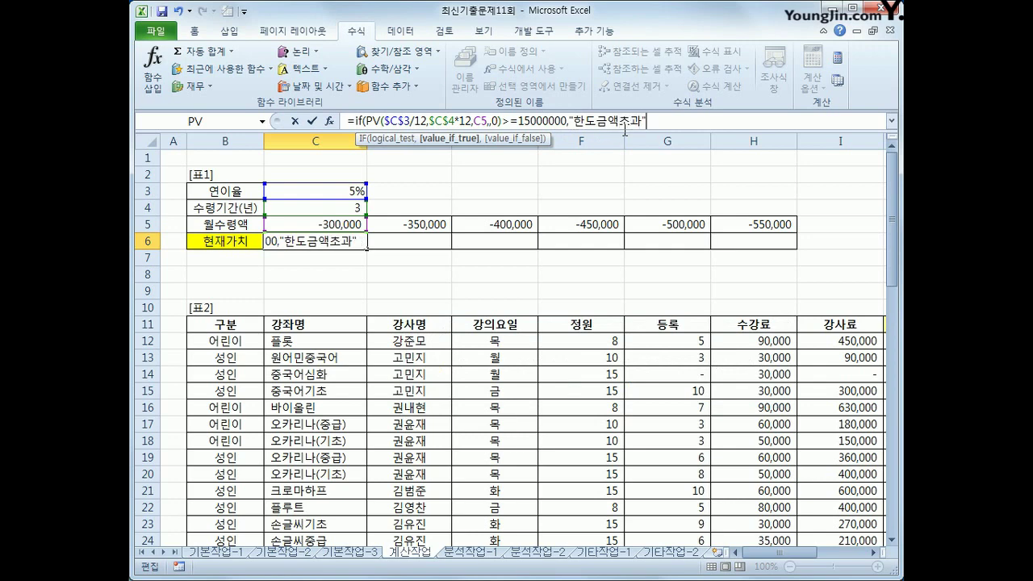
text(,)
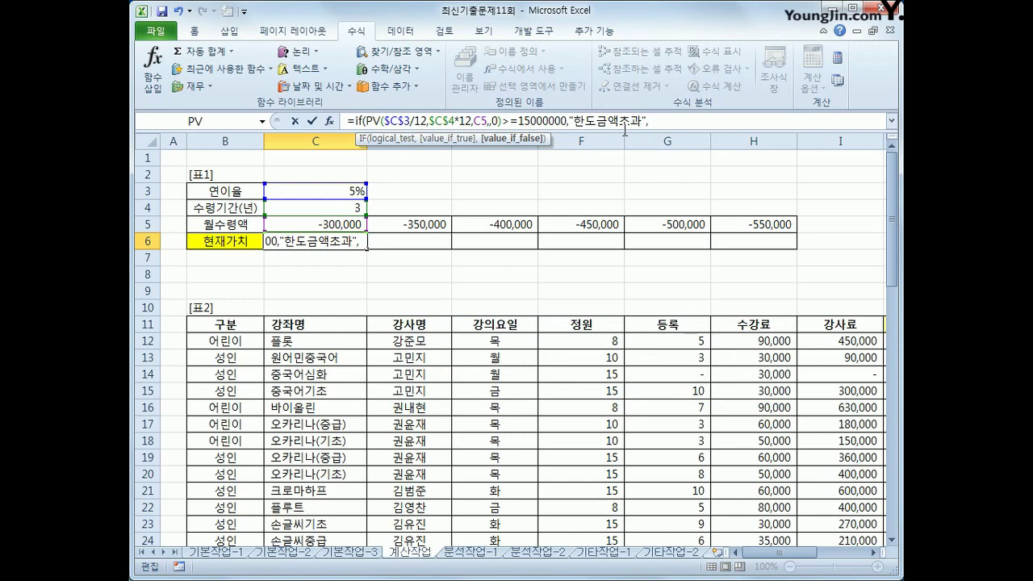
Step: Set the IF function's value_if_false argument to the same PV expression wrapped in ROUND with -3 digits, and enter the formula in C6
text(ㄱ)
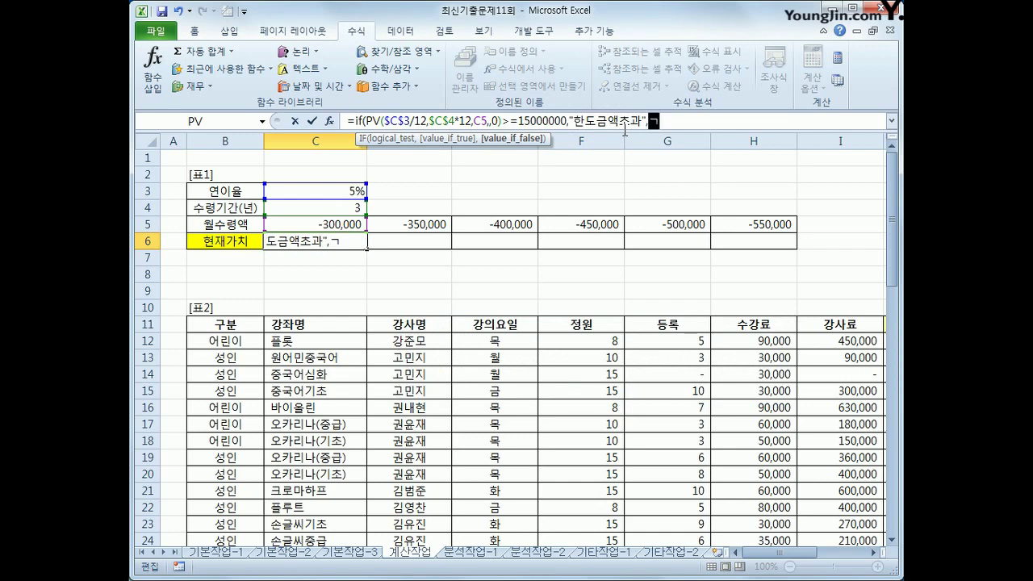
key(BackSpace)
text(round()
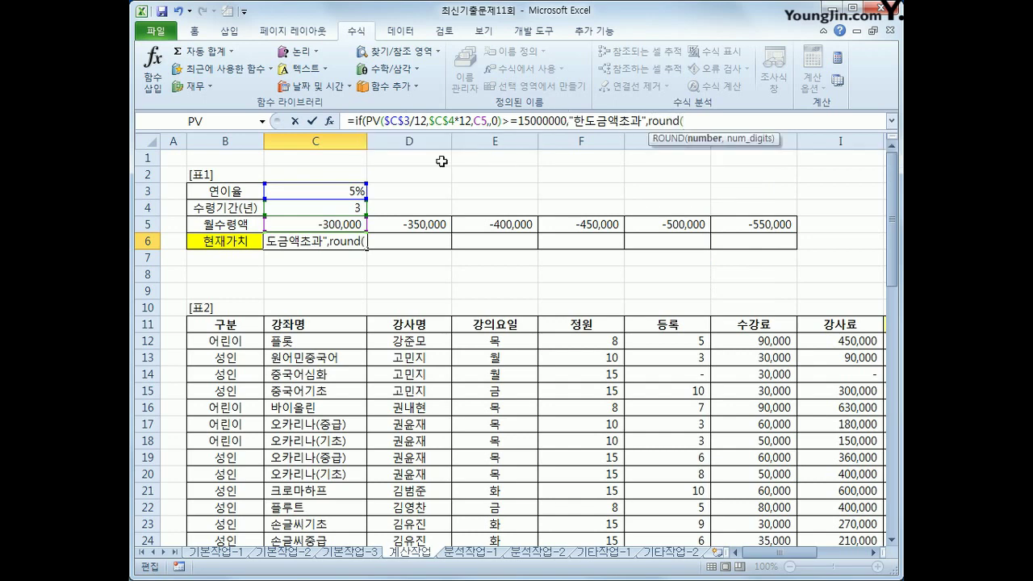
drag(366, 121, 503, 121)
key(ctrl+c)
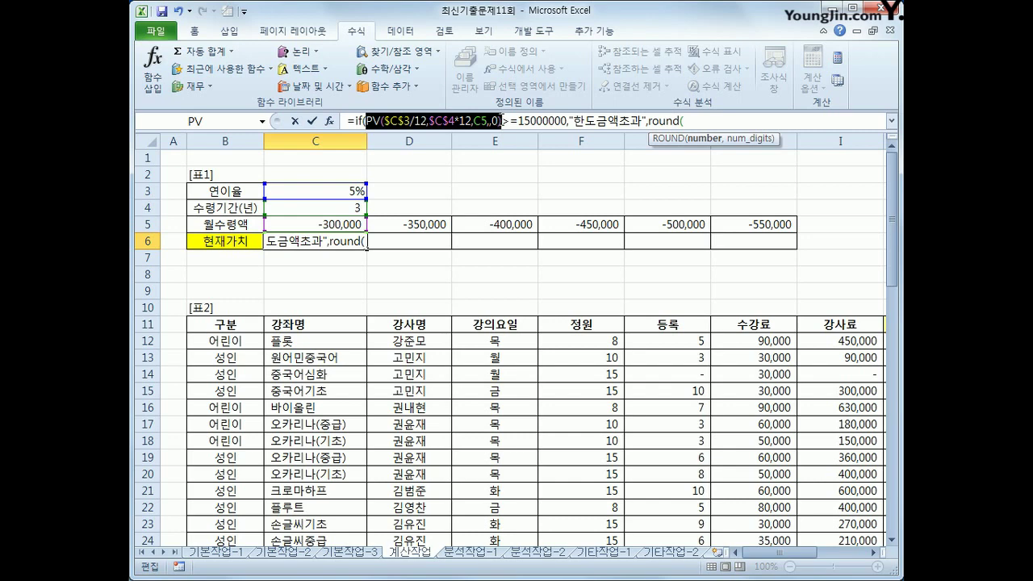
click(706, 121)
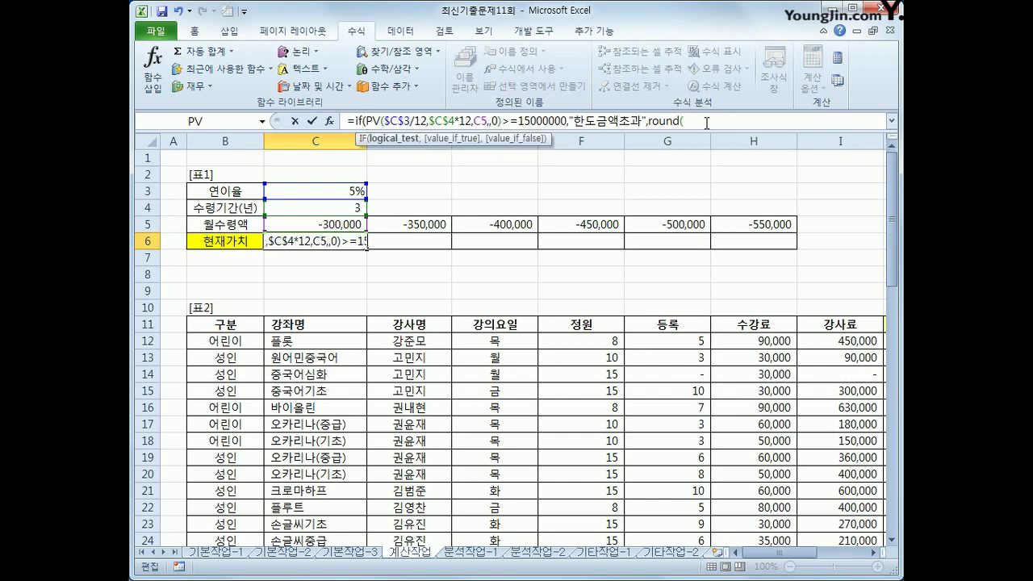
key(ctrl+v)
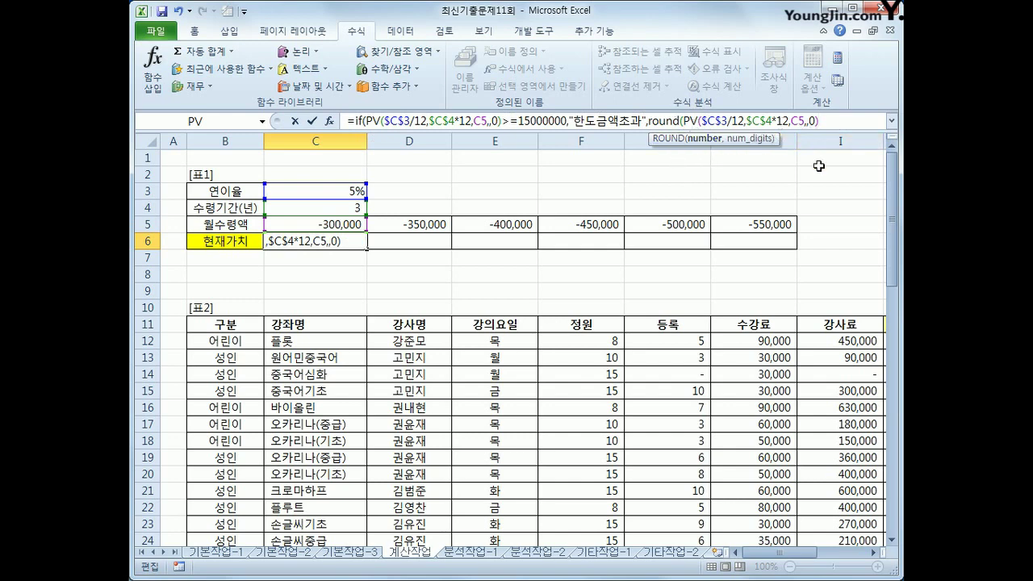
text(,)
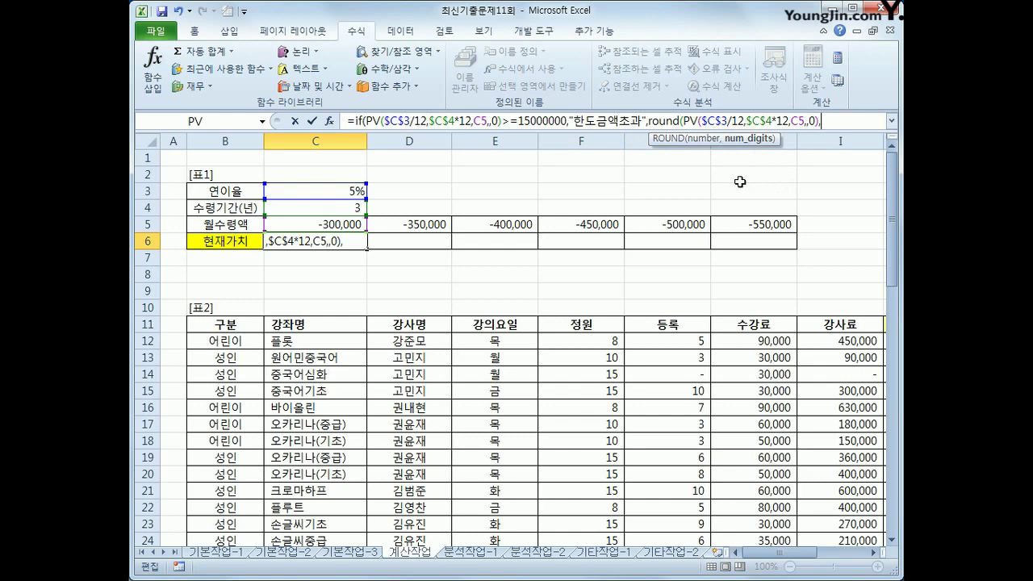
text(-3)
key(Right)
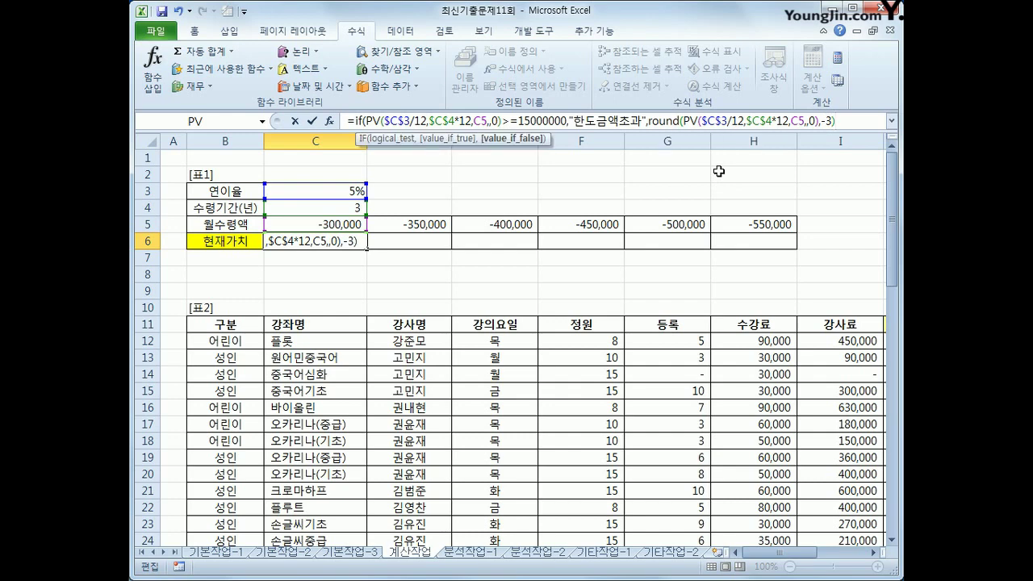
key(Return)
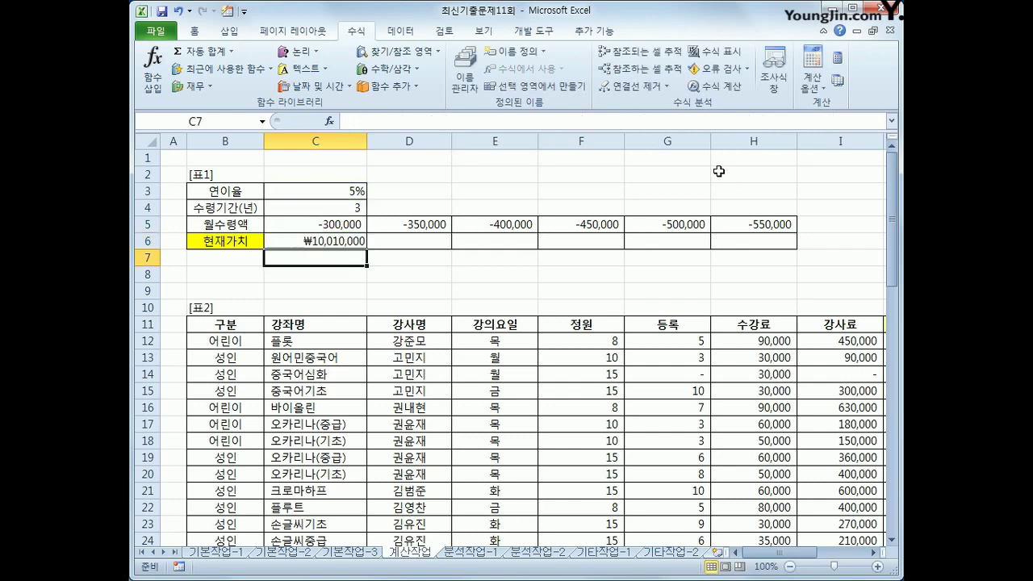
Step: Fill the 현재가치 formula from C6 across to H6 and check the copied formulas in the row
key(Up)
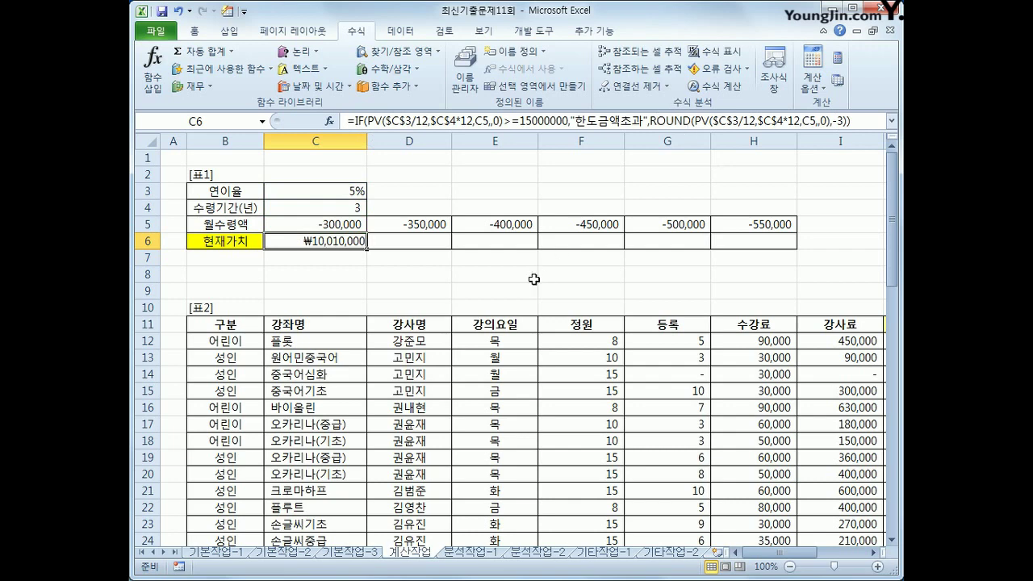
drag(367, 248, 775, 256)
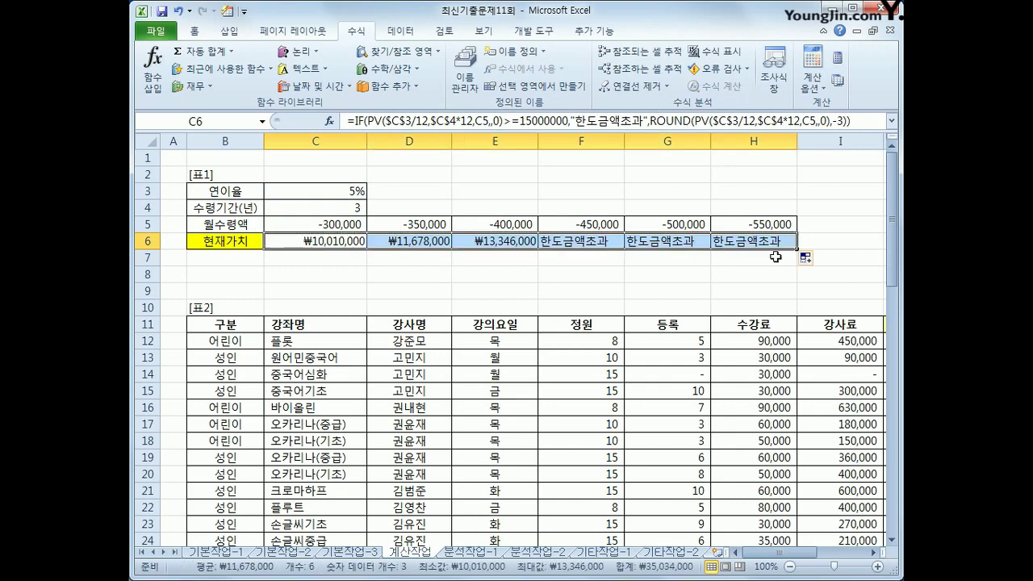
click(342, 242)
click(408, 242)
click(480, 240)
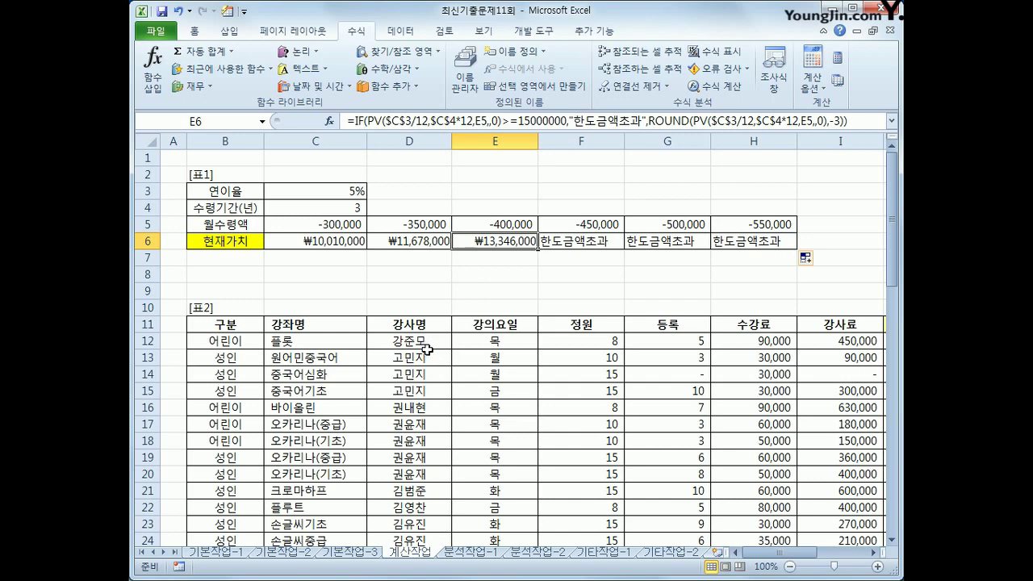
Step: Examine the columns and rows of 표2 and the 표3 layout that crosses 어린이 and 성인 with 화 and 목
click(239, 326)
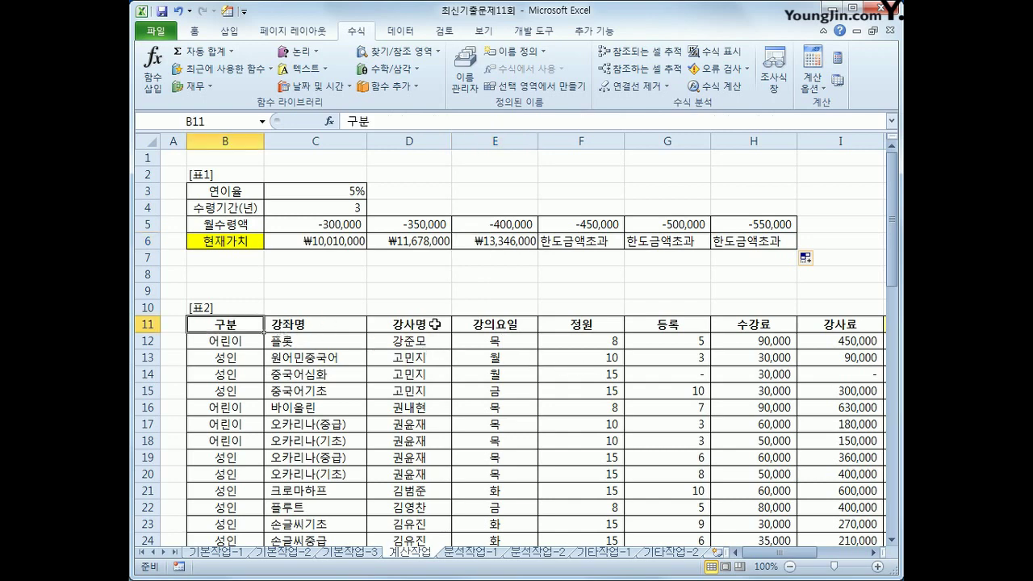
click(474, 323)
scroll(615, 431, down, 2)
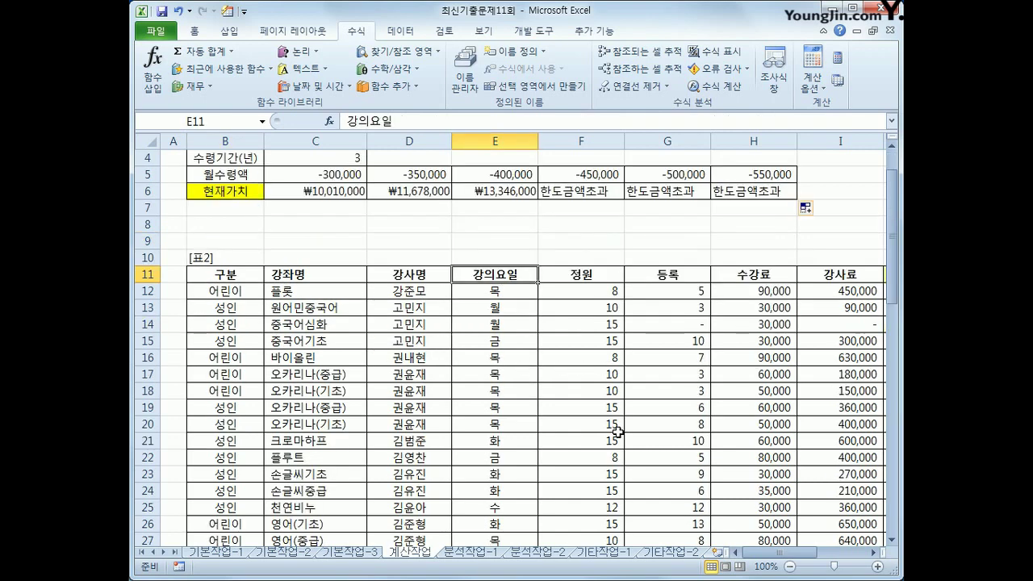
scroll(607, 467, down, 6)
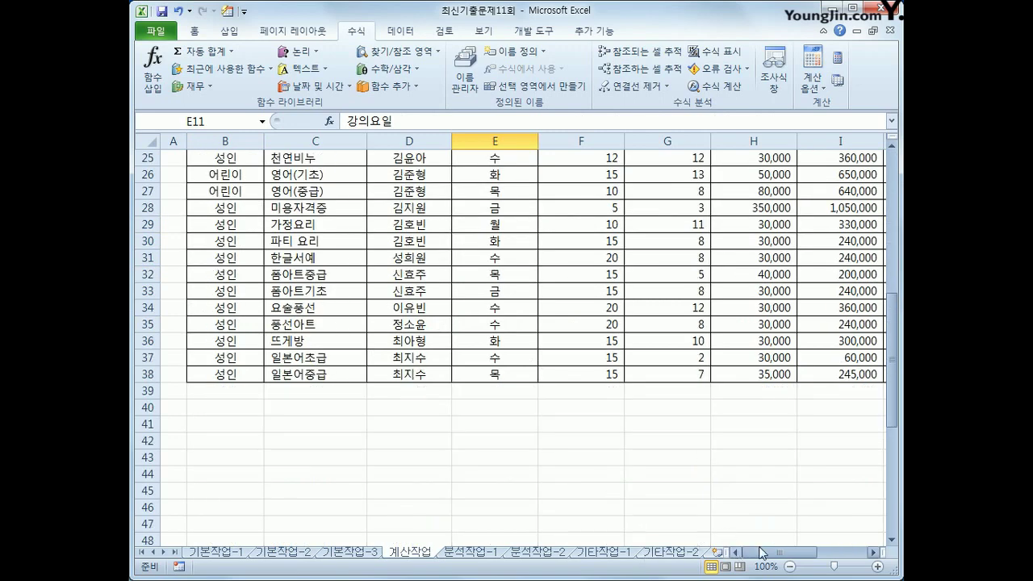
drag(777, 555, 787, 558)
scroll(638, 329, up, 7)
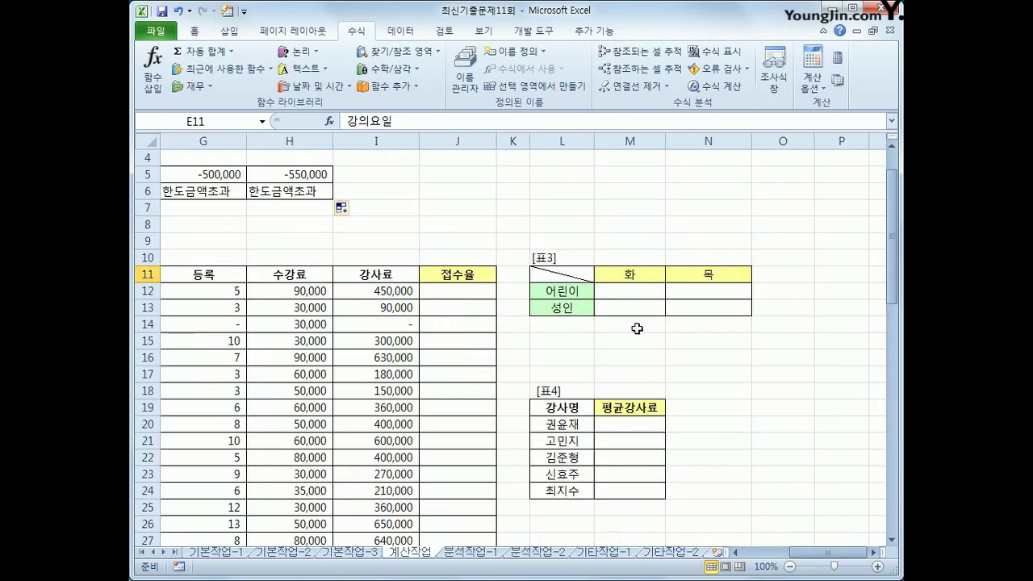
click(623, 294)
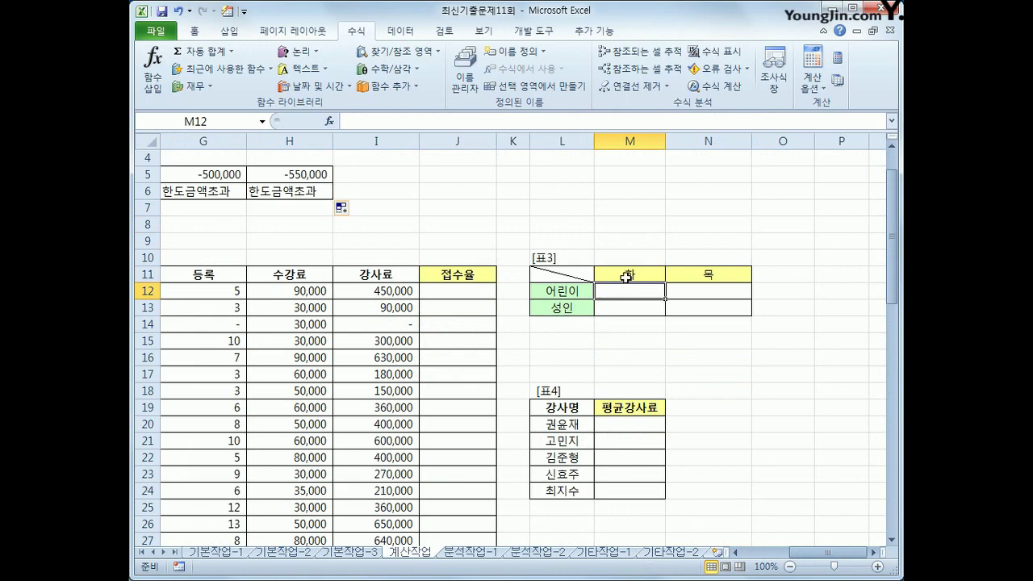
click(628, 276)
click(703, 275)
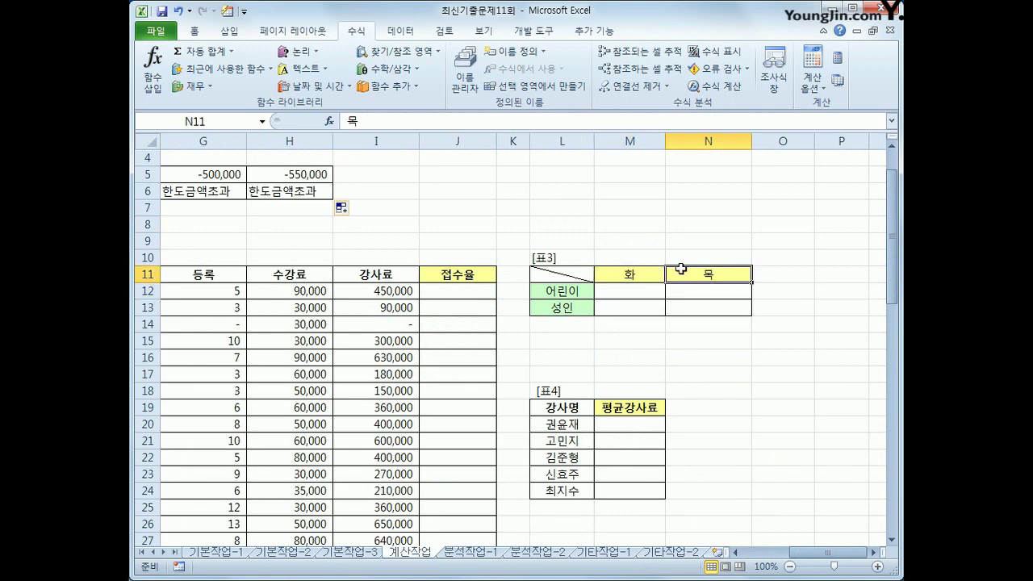
Step: Start a SUM formula in M12 of 표3 whose first parenthesised condition uses the 구분 range as the absolute reference $B$12:$B$38
click(629, 292)
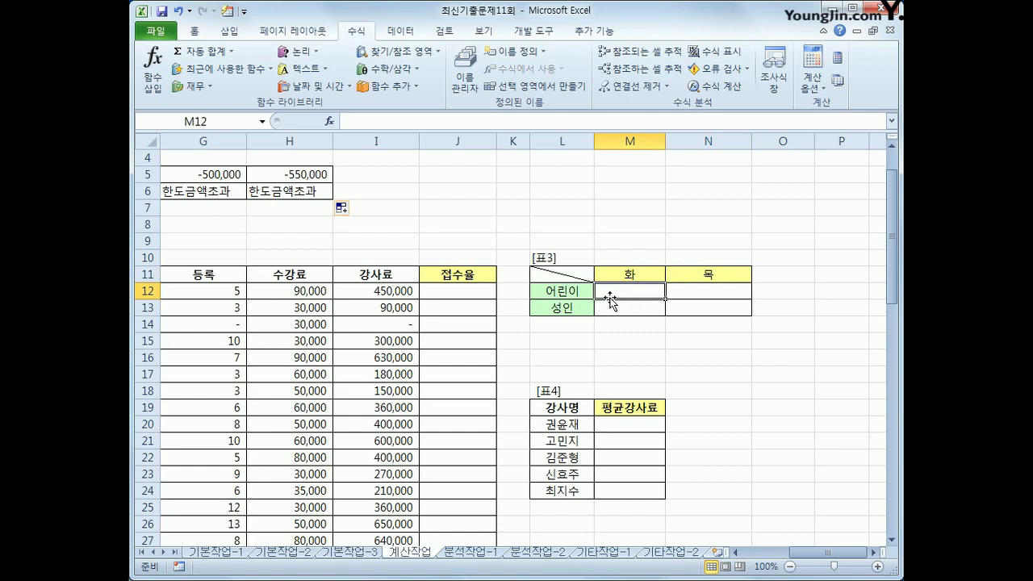
text(=녀)
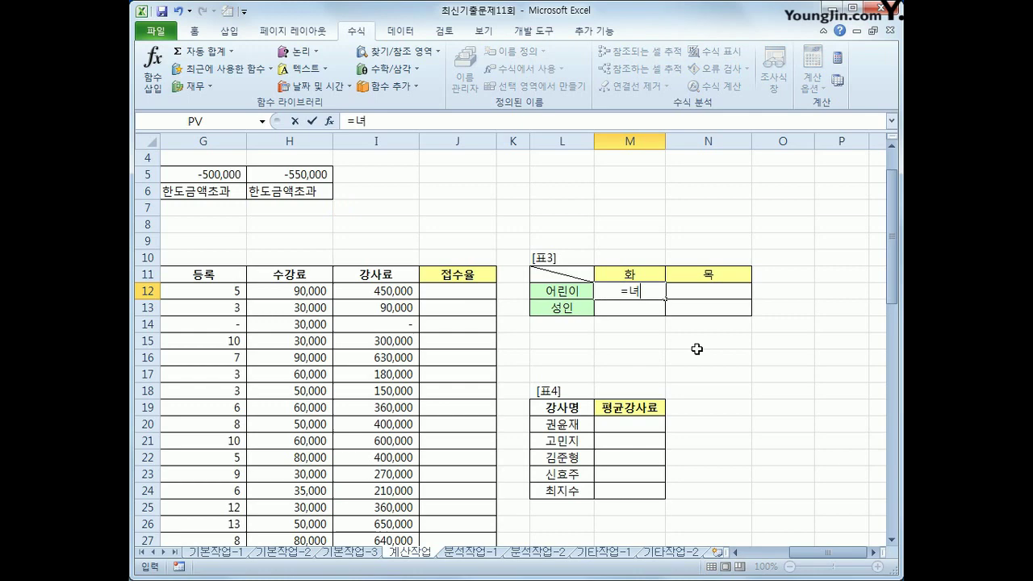
key(BackSpace)
key(Hangul)
text(sum()
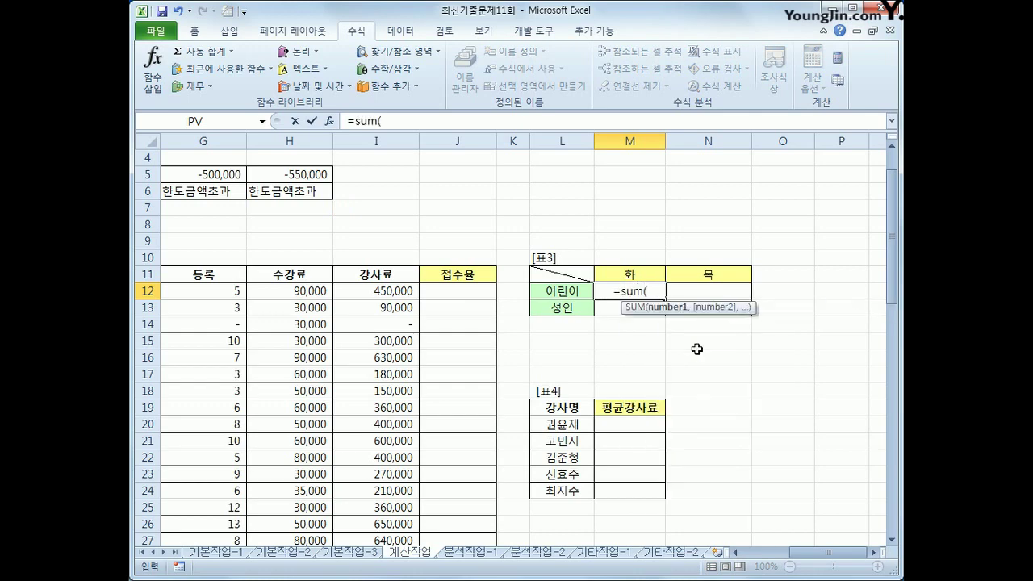
text(()
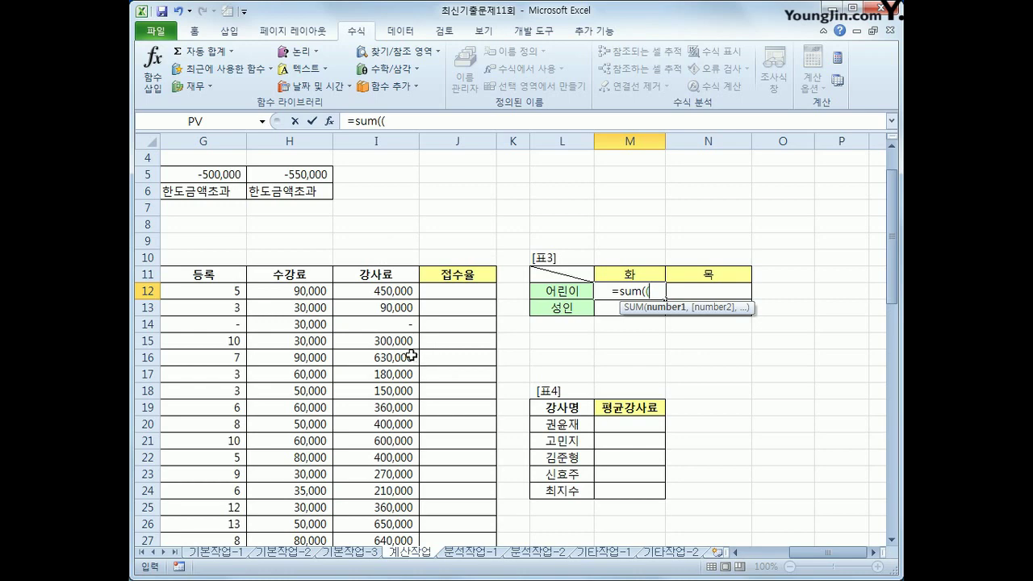
drag(818, 556, 767, 556)
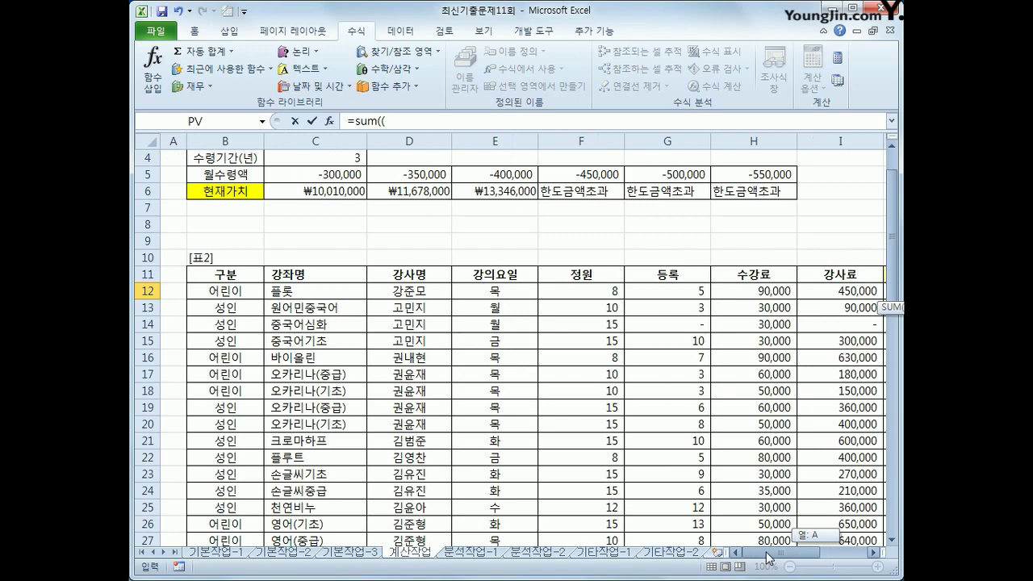
click(228, 292)
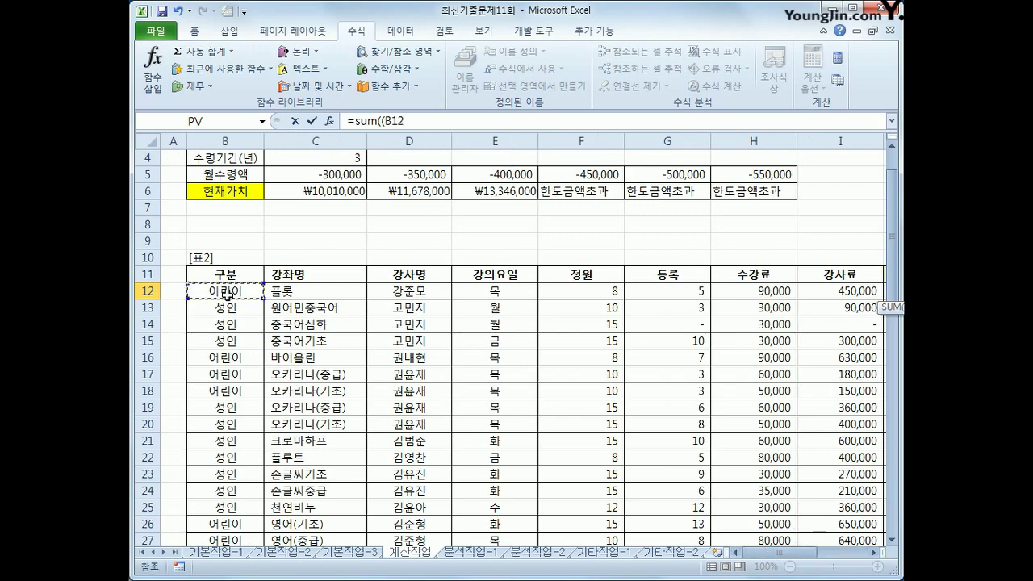
drag(227, 296, 226, 484)
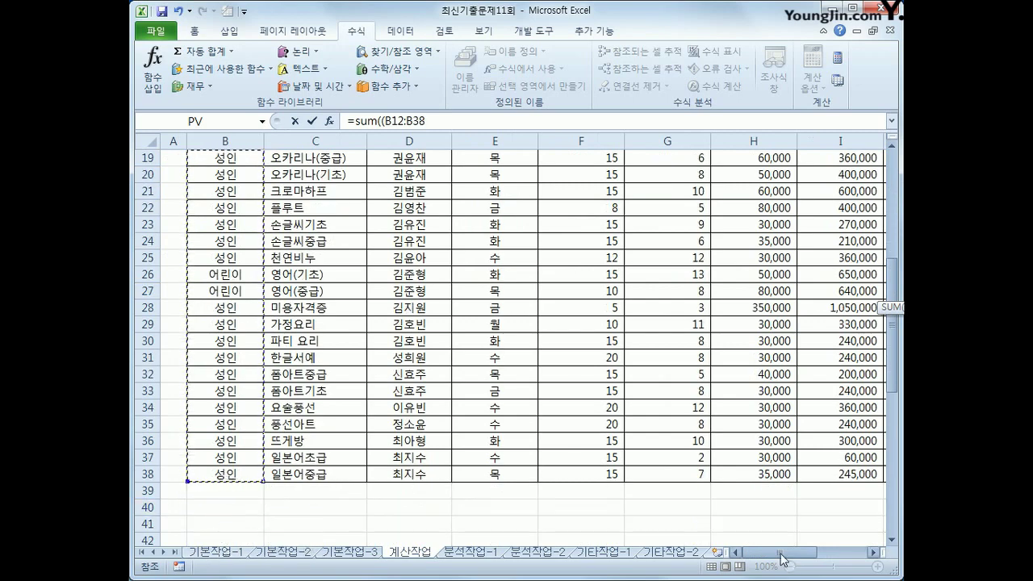
drag(781, 559, 827, 556)
scroll(773, 501, up, 5)
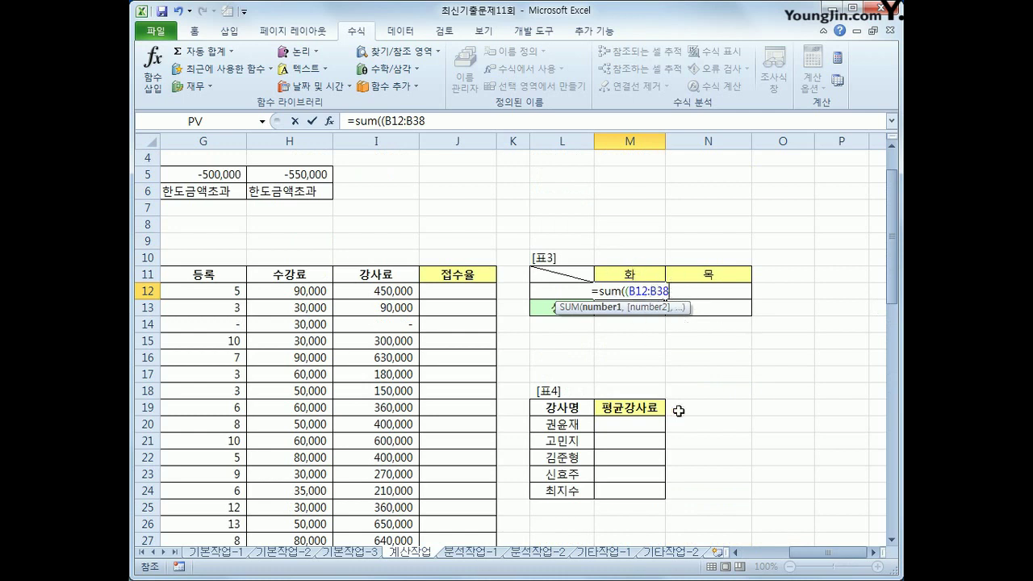
key(F4)
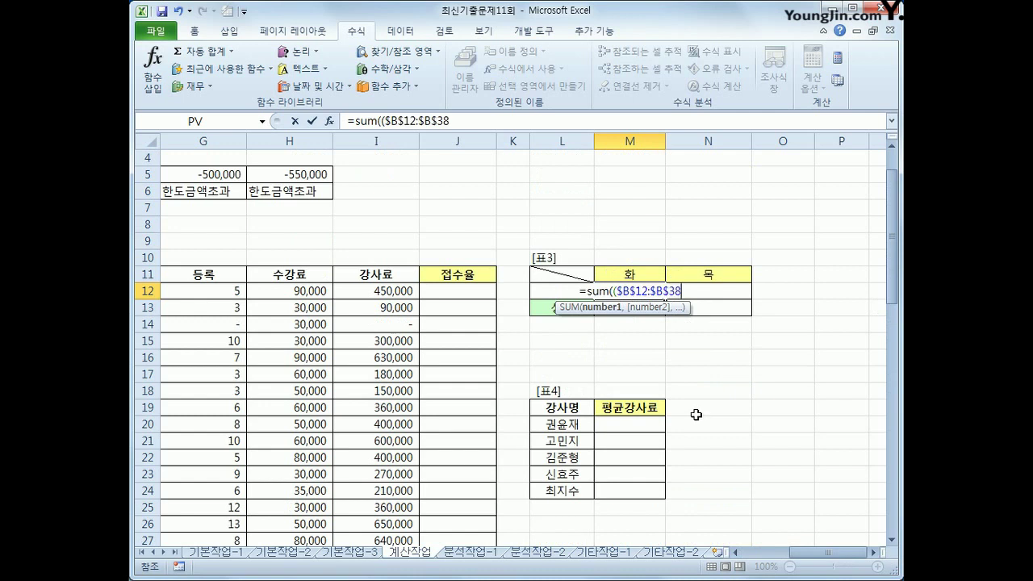
Step: Compare the 구분 range with the 어린이 label cell, using the mixed reference $L12 with only its column fixed
text(=)
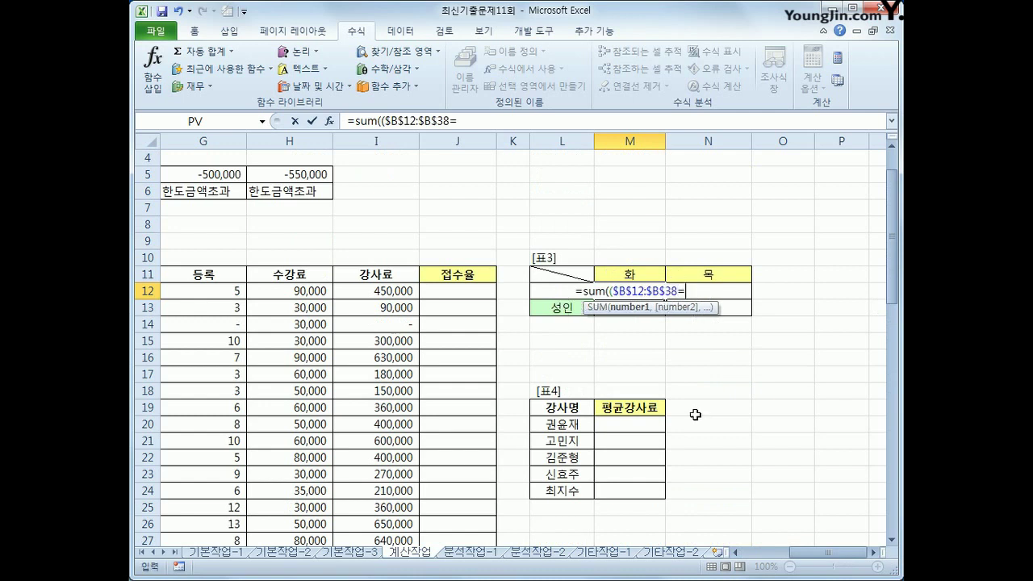
key(Left)
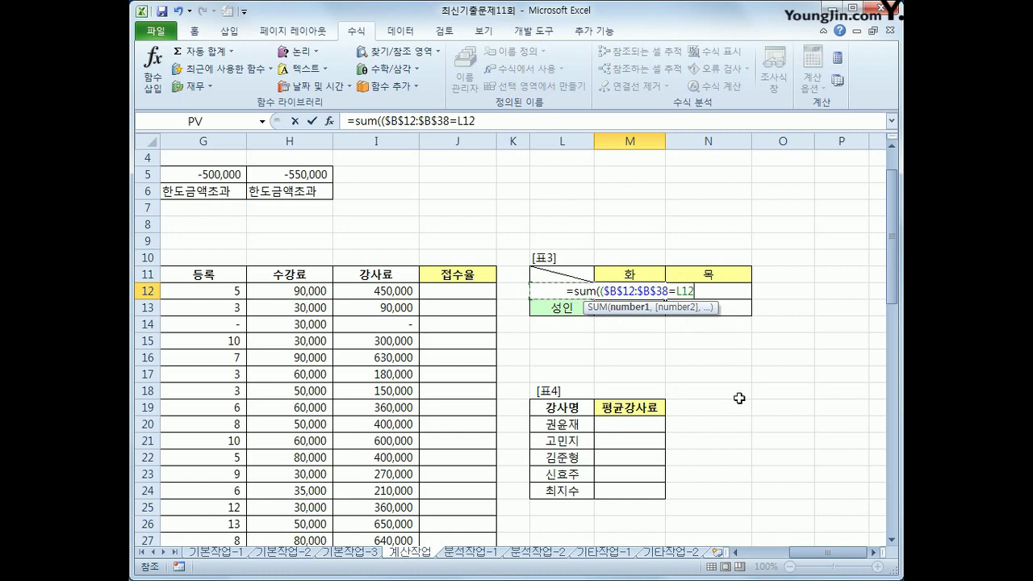
key(F4)
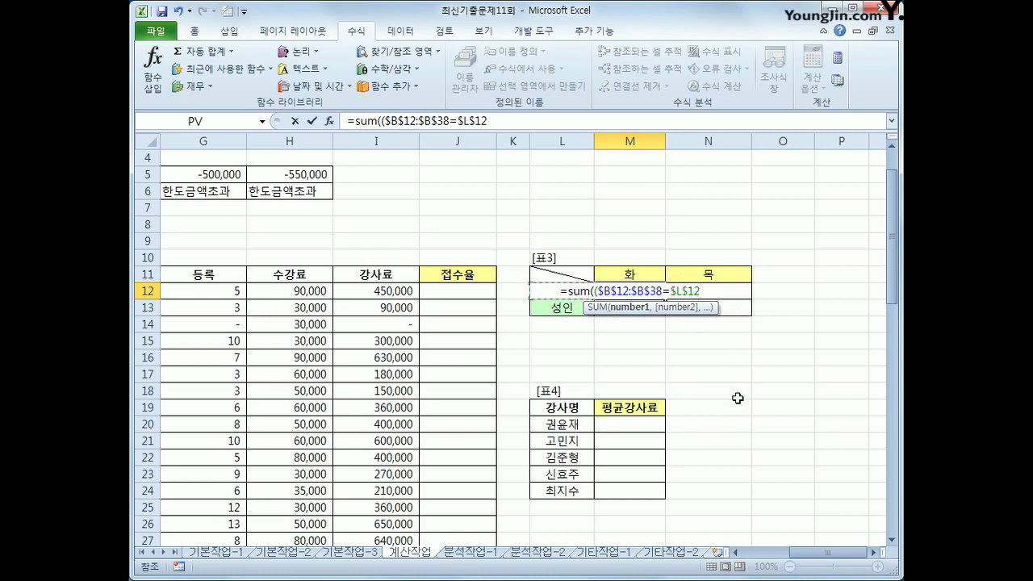
key(F4)
key(F4)
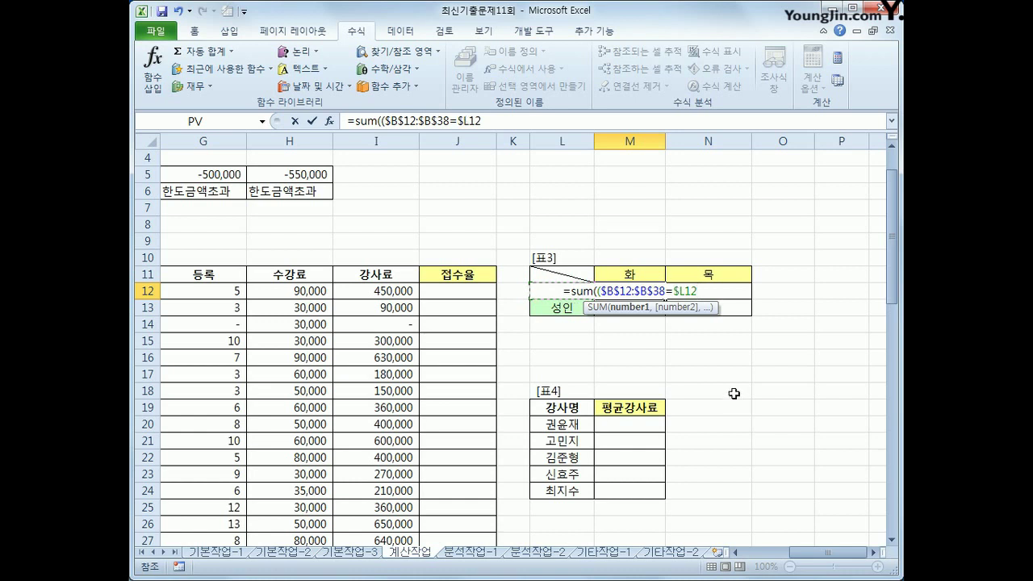
Step: Multiply the first condition by a second parenthesised condition that uses the 강의요일 range as the absolute reference $E$12:$E$38
text()*()
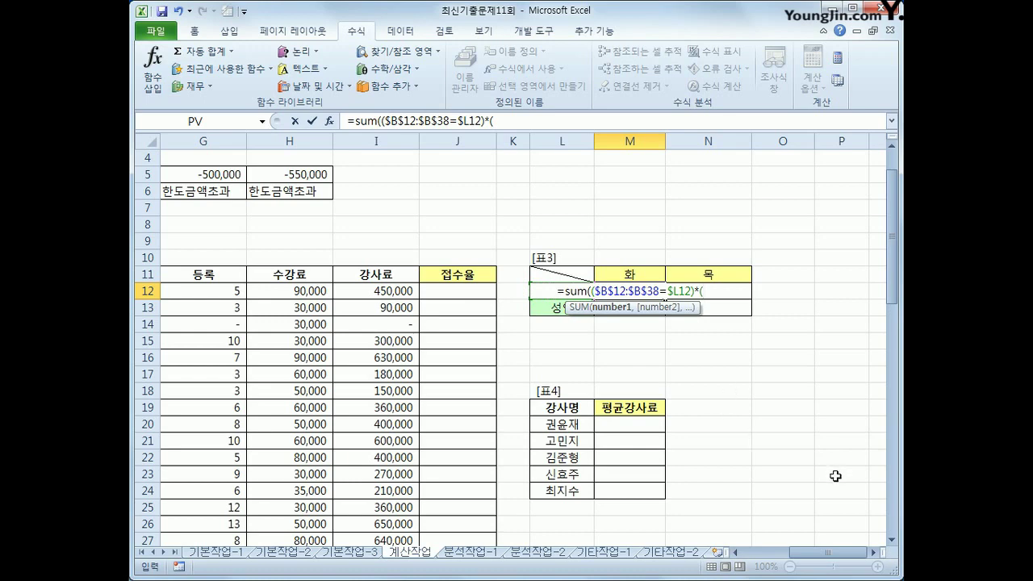
drag(814, 552, 736, 552)
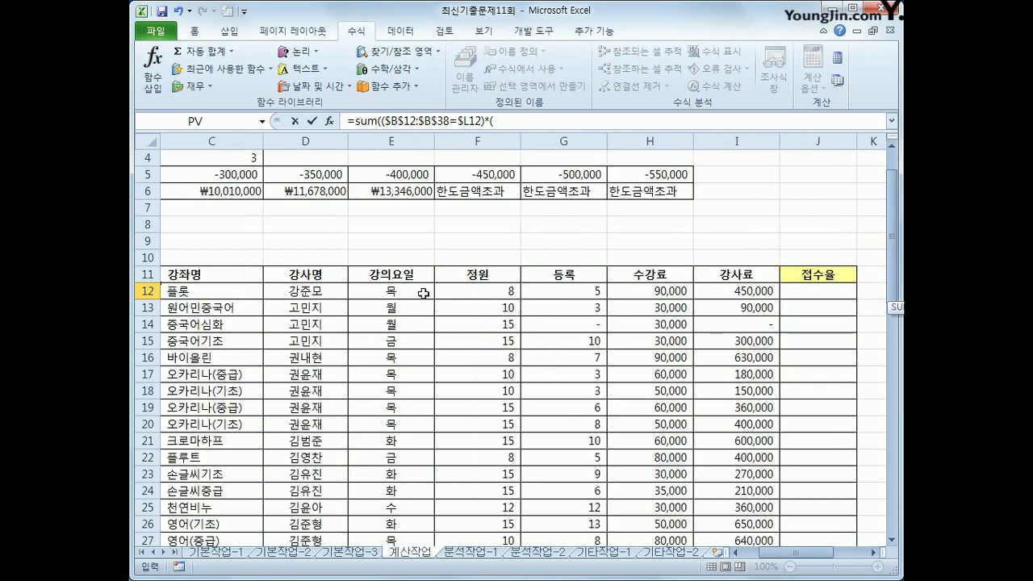
drag(423, 292, 414, 526)
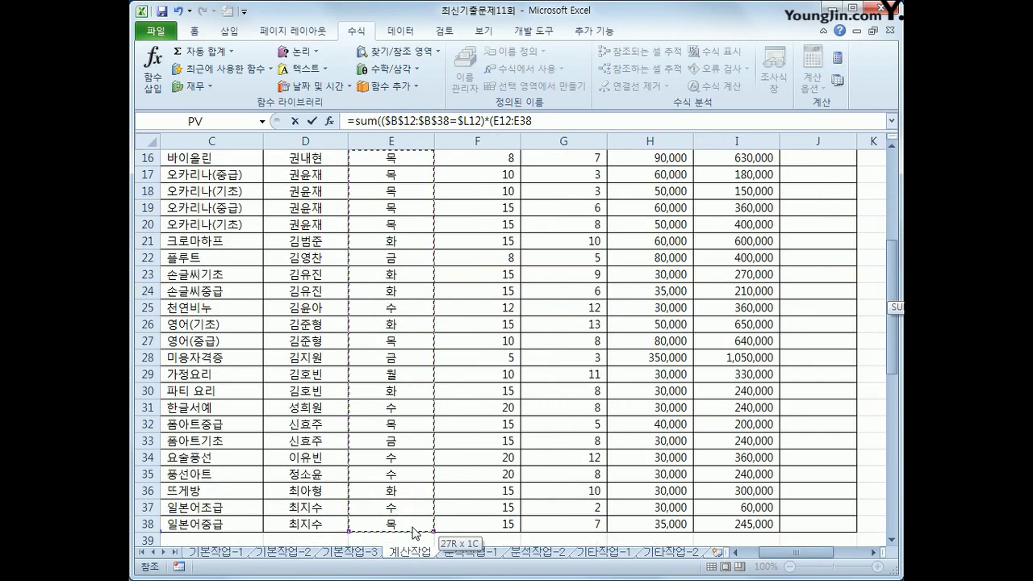
key(F4)
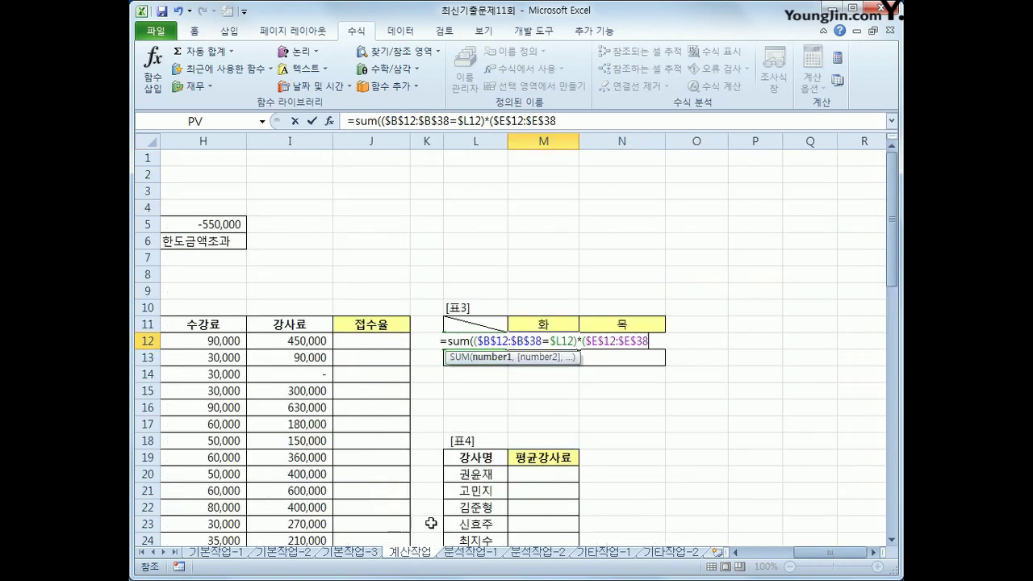
Step: Compare the 강의요일 range with the 화 header cell, using the mixed reference M$11 with only its row fixed, and close the condition
text(=)
click(542, 324)
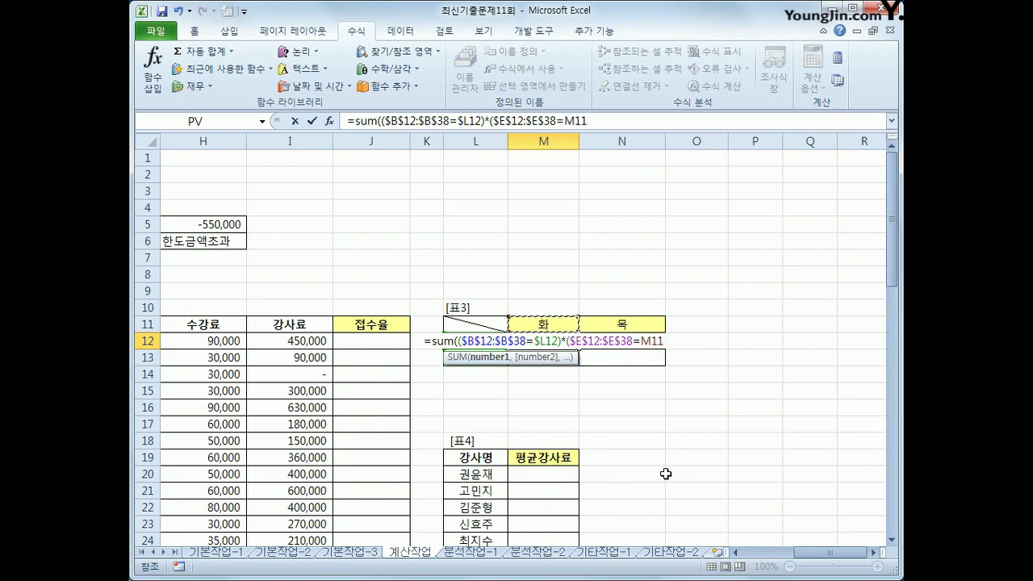
key(F4)
key(F4)
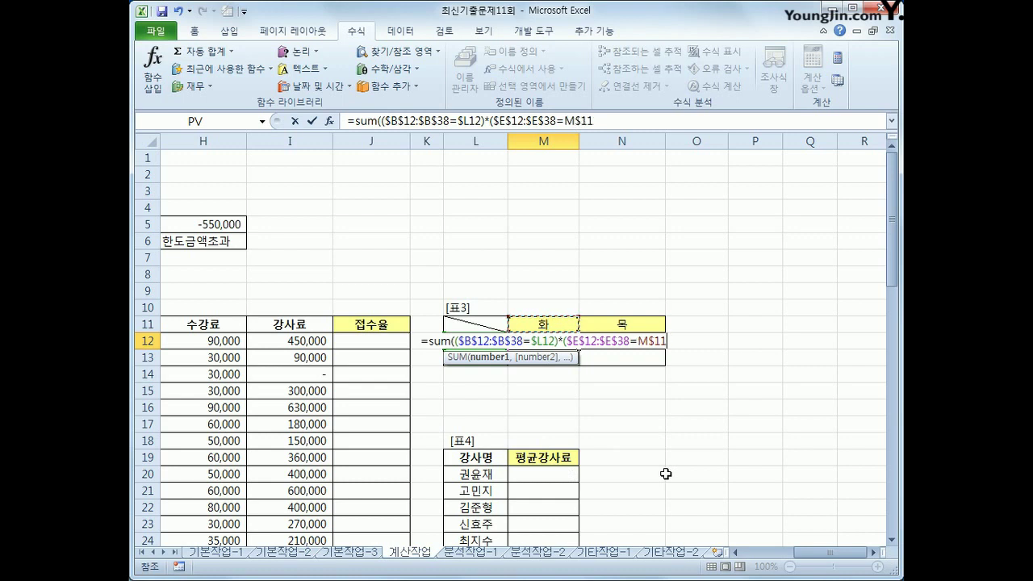
text())
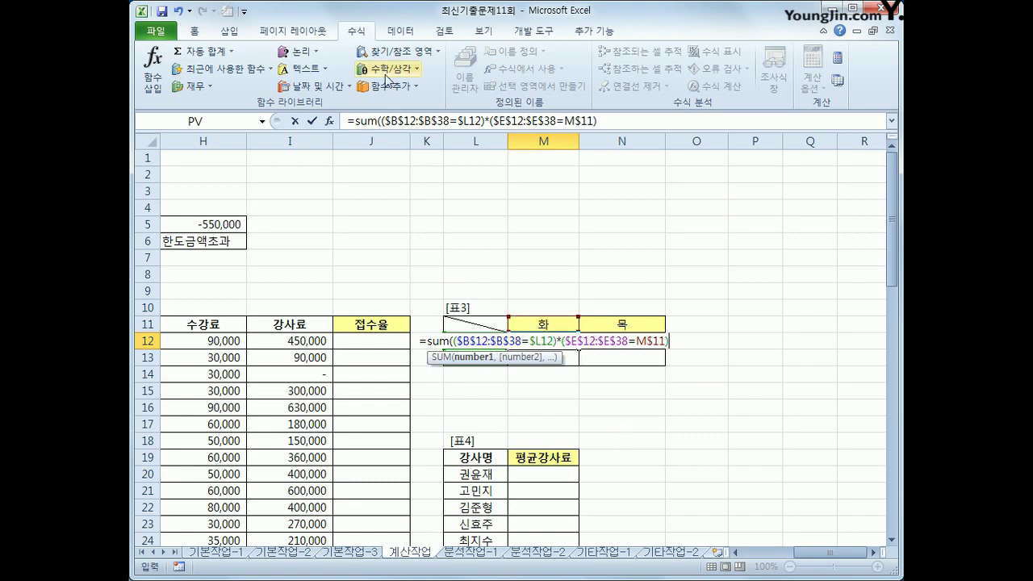
key(ctrl+2)
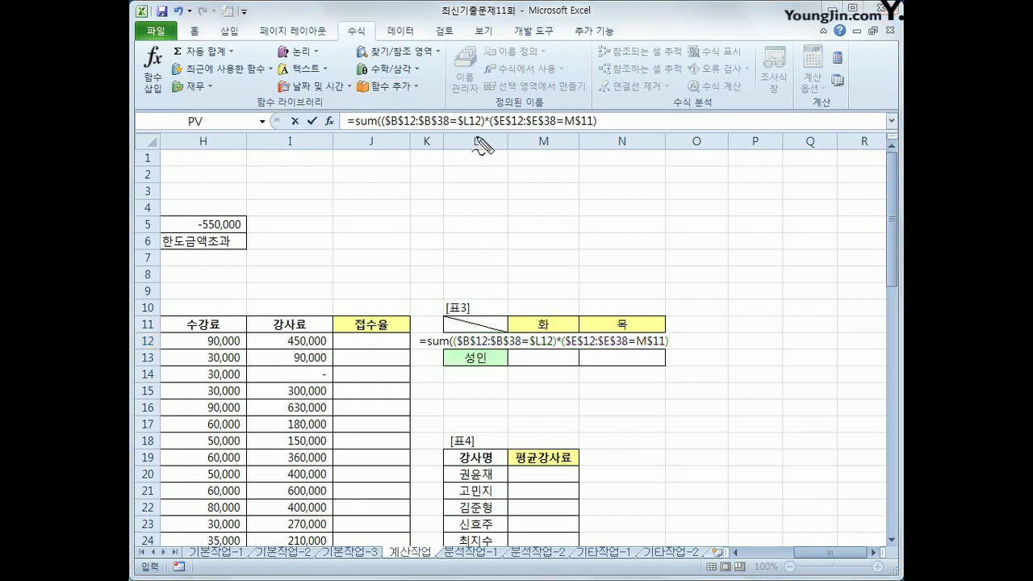
mouse_move(477, 143)
mouse_down()
mouse_move(403, 129)
mouse_move(476, 143)
mouse_up()
mouse_move(581, 146)
mouse_down()
mouse_move(547, 101)
mouse_move(584, 144)
mouse_up()
mouse_move(491, 139)
mouse_down()
mouse_move(487, 122)
mouse_move(498, 218)
mouse_move(521, 215)
mouse_move(536, 196)
mouse_move(542, 218)
mouse_move(569, 211)
mouse_move(526, 216)
mouse_up()
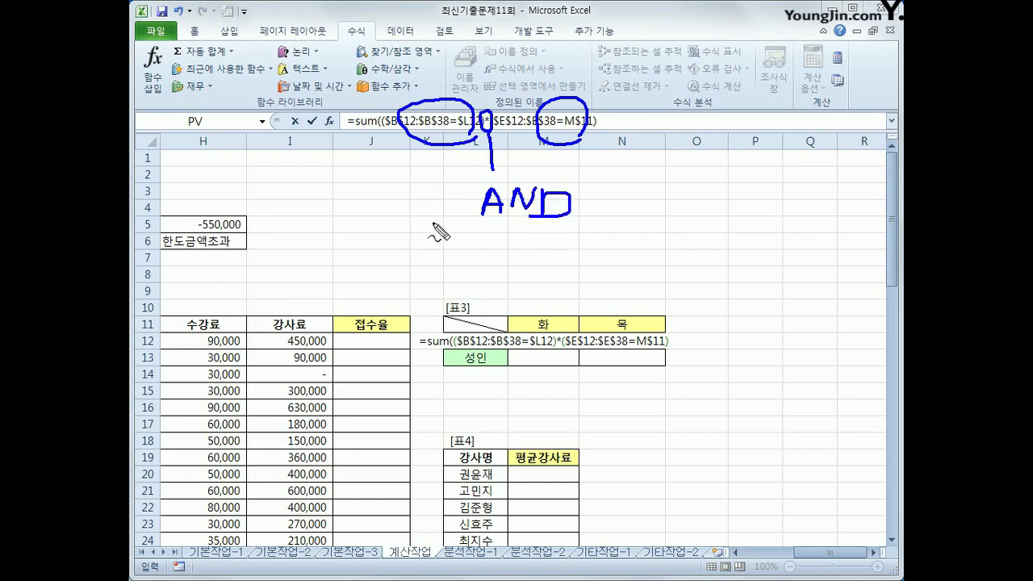
drag(432, 223, 433, 273)
drag(588, 235, 588, 266)
drag(531, 241, 504, 276)
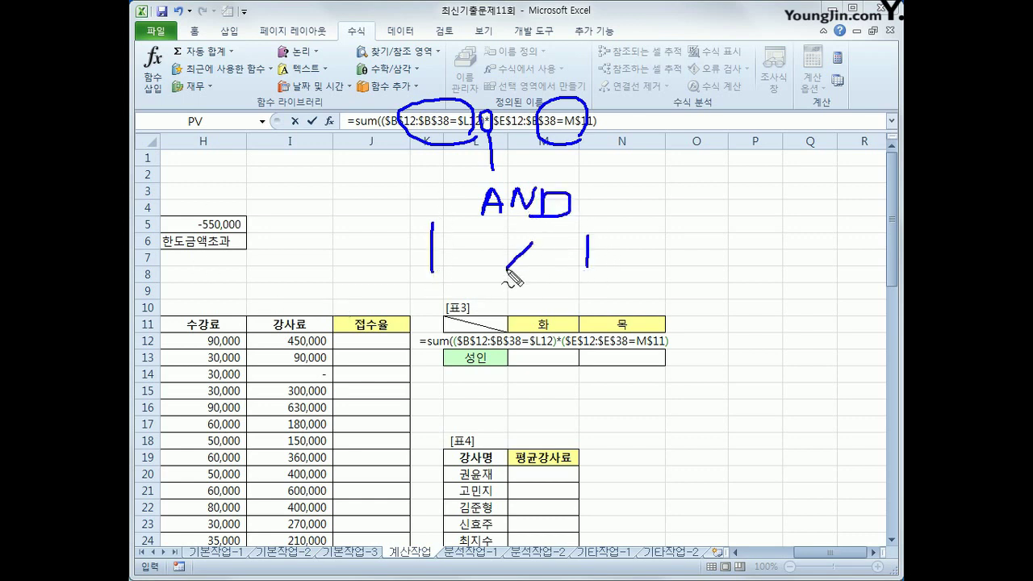
drag(504, 240, 531, 276)
mouse_move(622, 255)
mouse_down()
mouse_move(645, 256)
mouse_move(674, 286)
mouse_move(689, 244)
mouse_move(699, 308)
mouse_up()
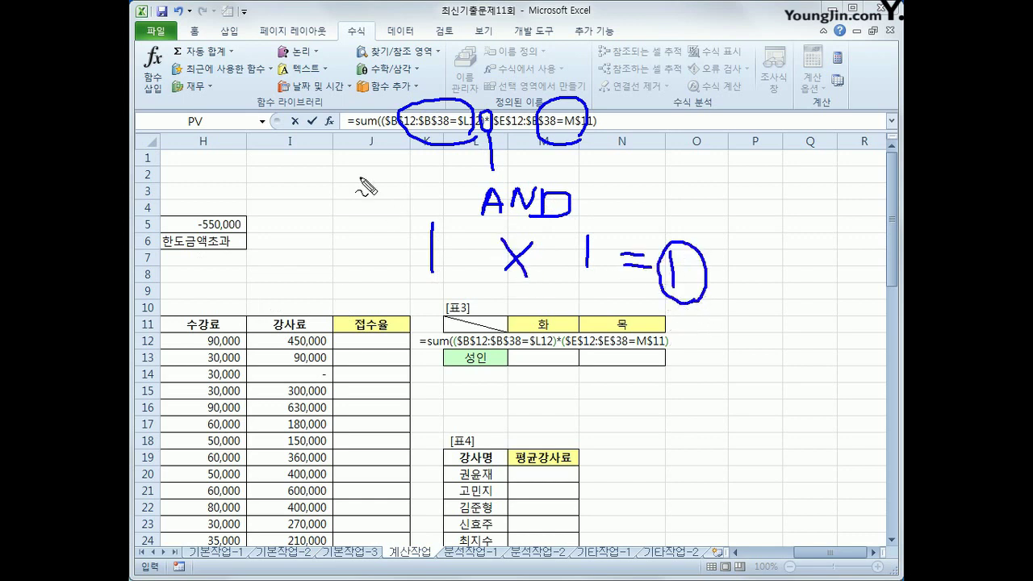
mouse_move(374, 142)
mouse_down()
mouse_move(379, 116)
mouse_move(378, 144)
mouse_up()
key(Escape)
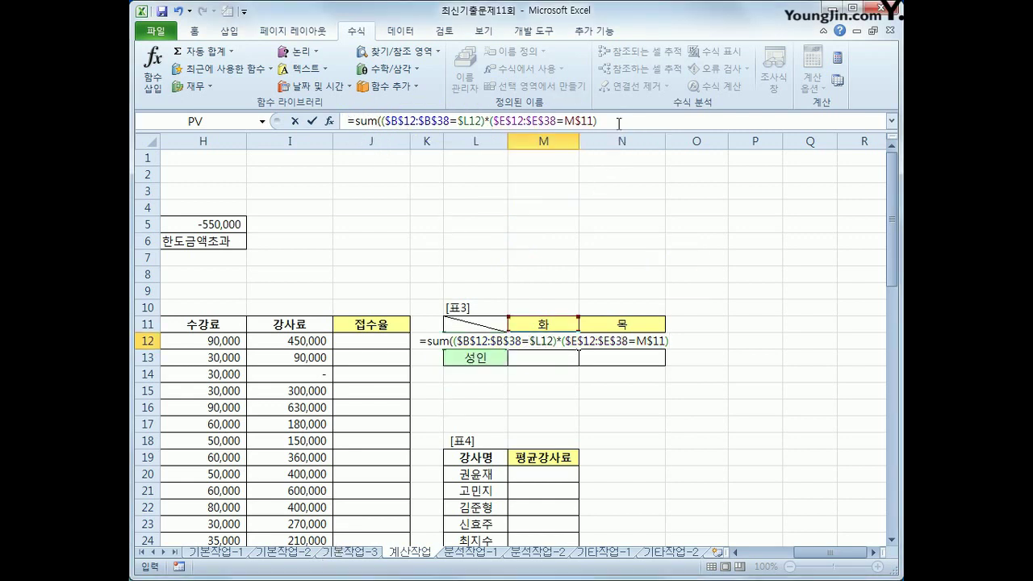
Step: Close the SUM function, enter it as an array formula in M12, and fill it over 표3 through N13
click(620, 118)
text())
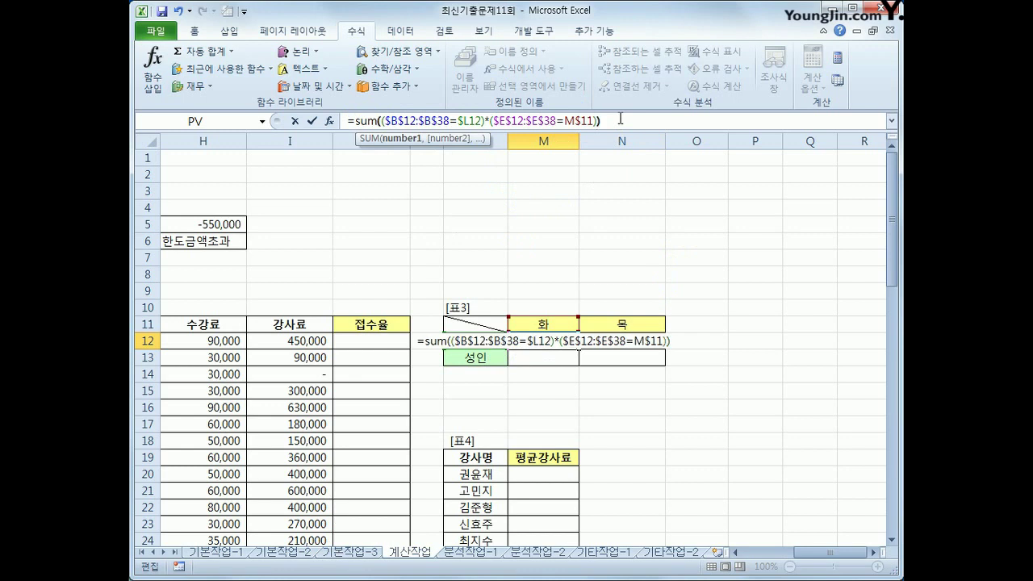
key(ctrl+shift+Return)
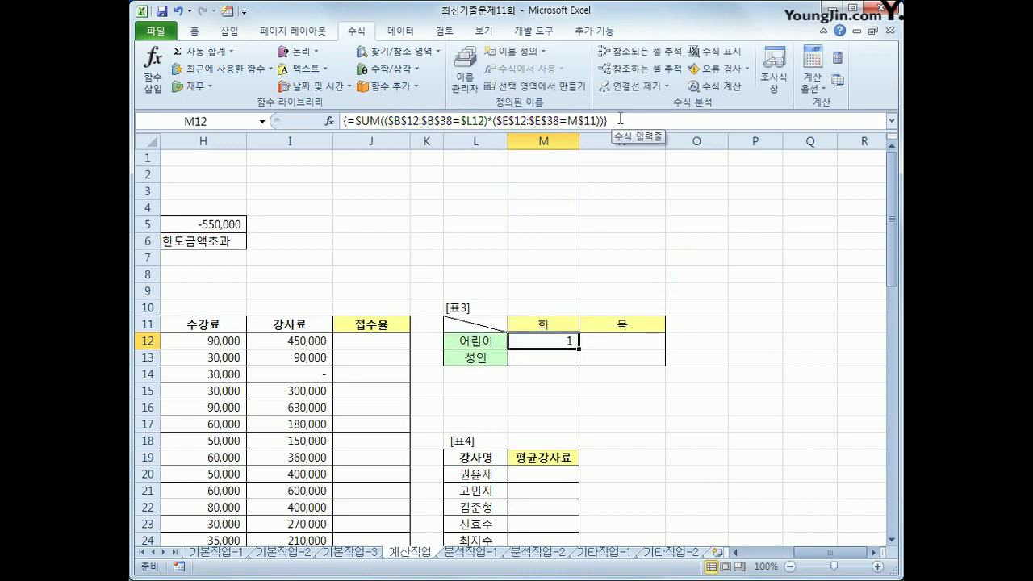
drag(579, 348, 653, 361)
click(635, 355)
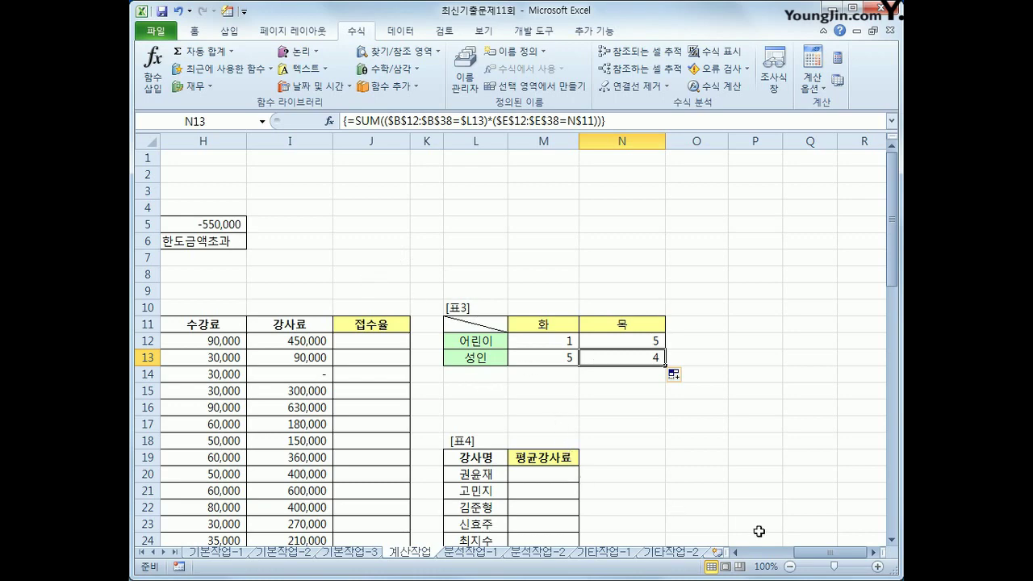
Step: Examine the 구분, 강의요일, 강사명, 등록 and 강사료 columns of 표2 and the list of instructors in 표4
drag(823, 553, 744, 552)
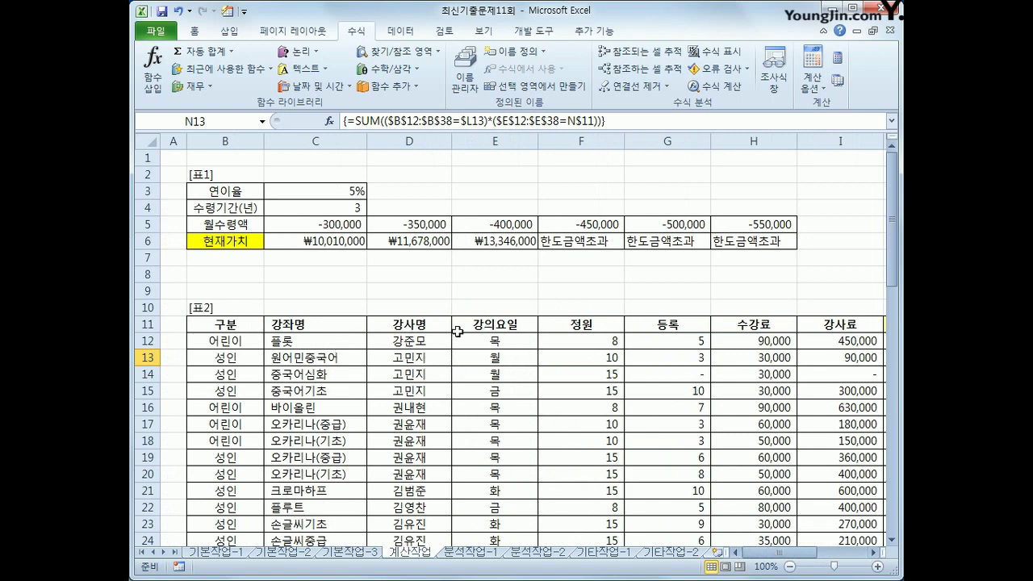
click(218, 328)
click(519, 326)
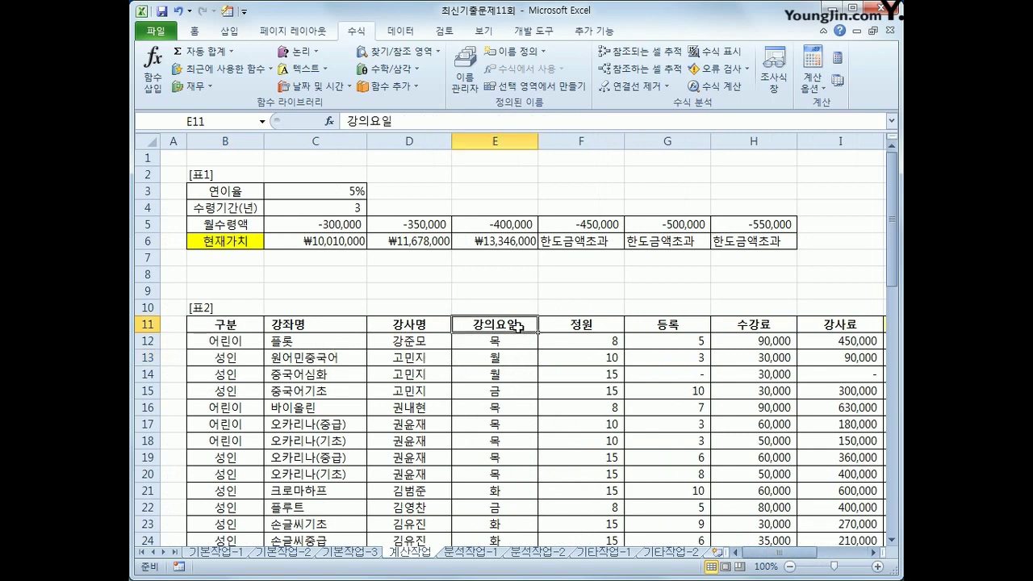
drag(803, 552, 842, 553)
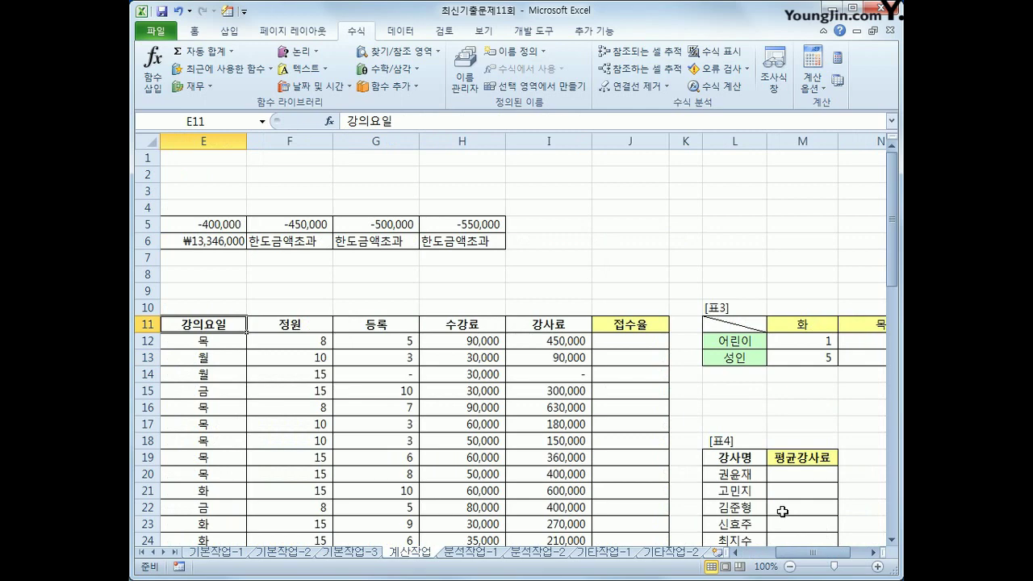
click(759, 553)
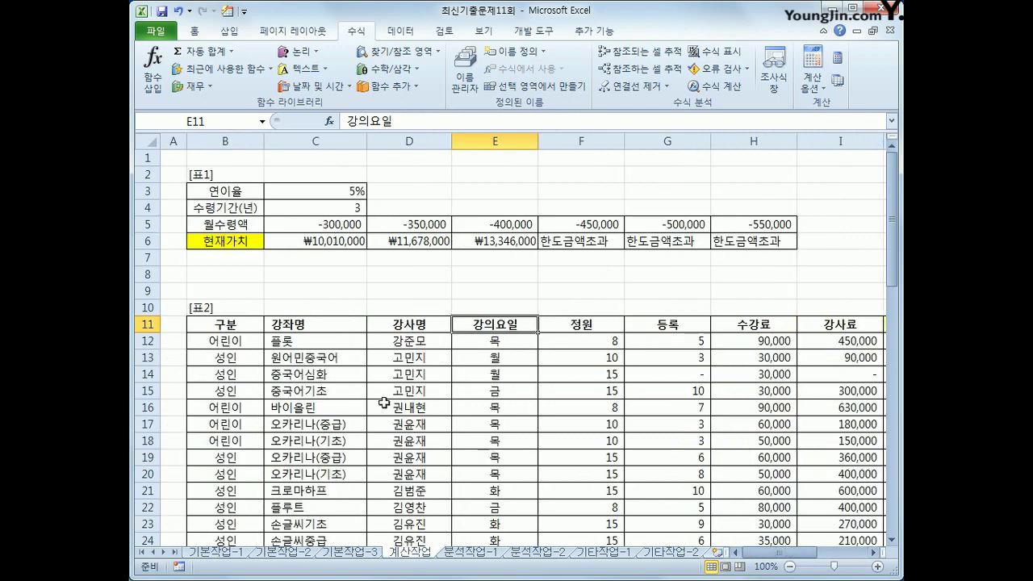
click(409, 326)
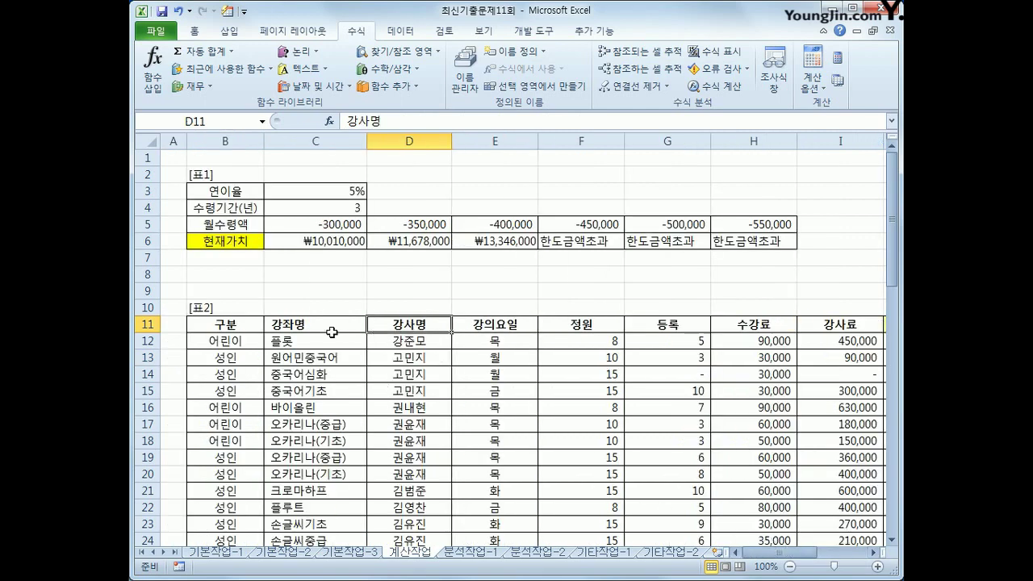
click(688, 327)
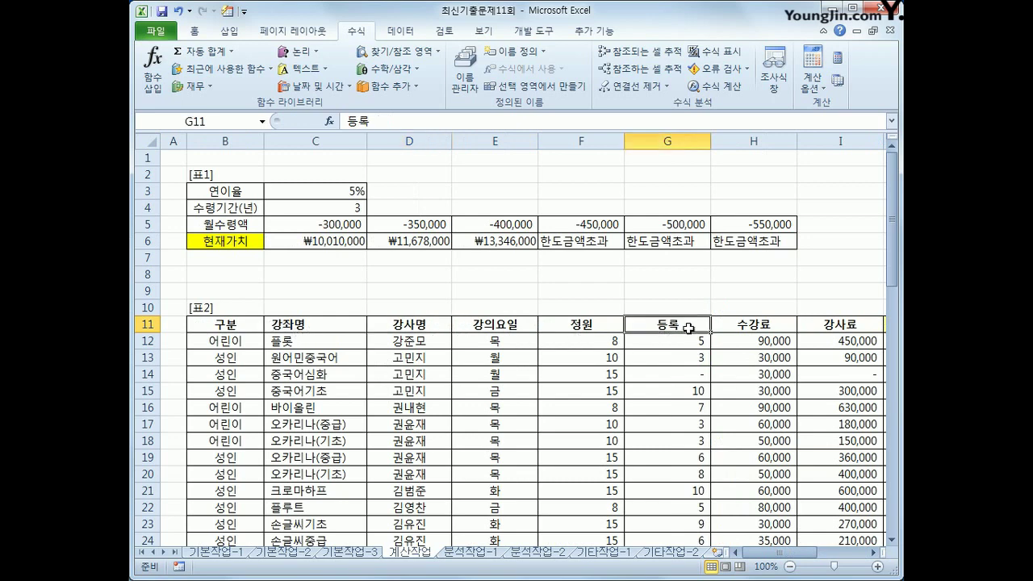
click(819, 333)
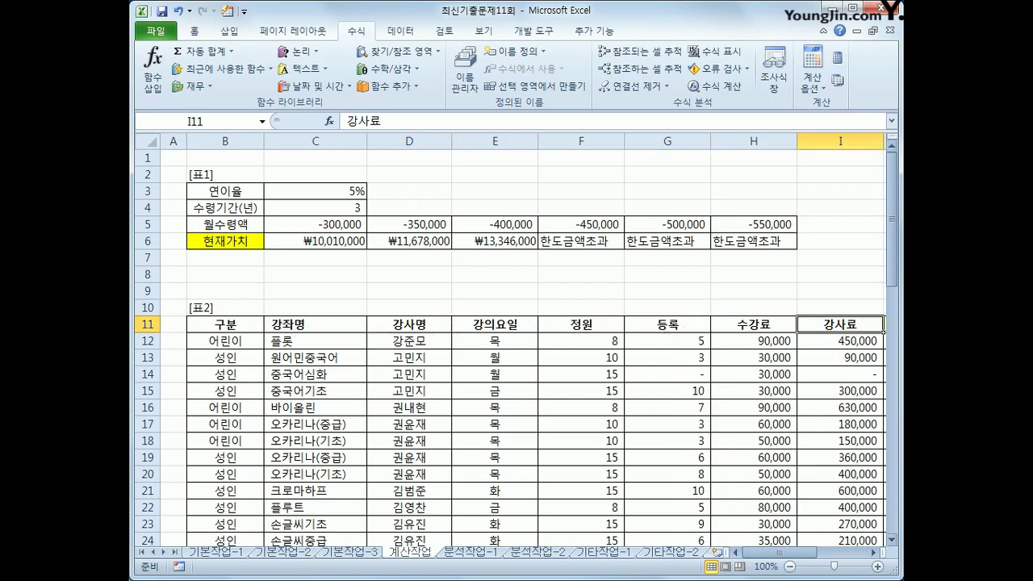
drag(799, 555, 831, 555)
scroll(799, 484, down, 2)
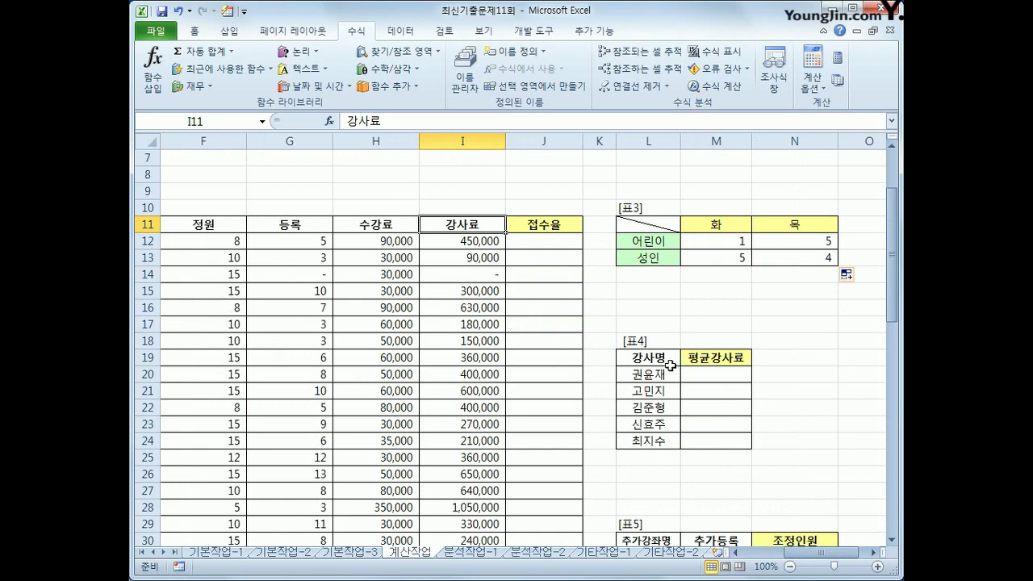
drag(655, 374, 652, 442)
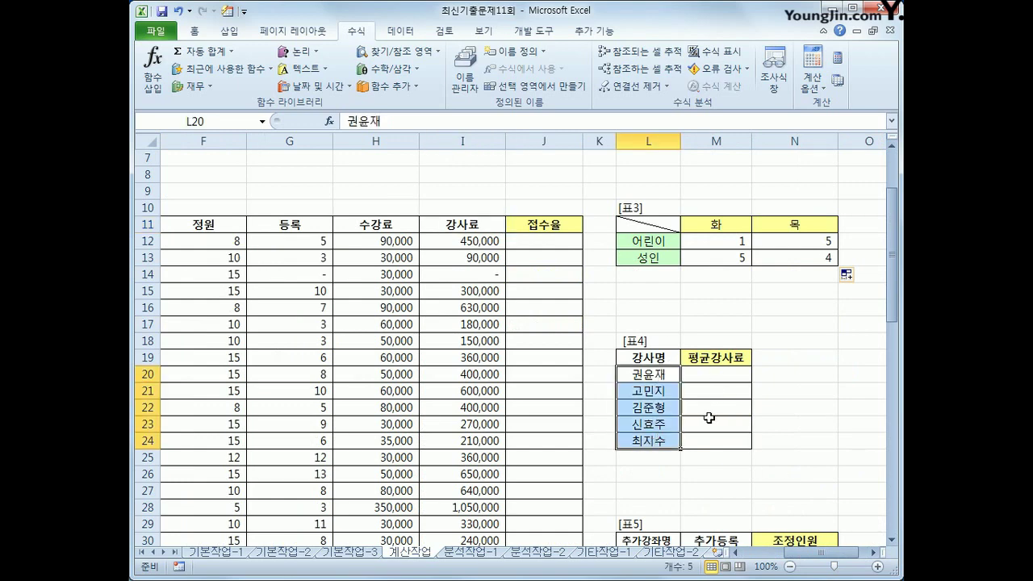
Step: Start a formula in M20 of 표4 with an AVERAGE function containing an IF function
click(715, 373)
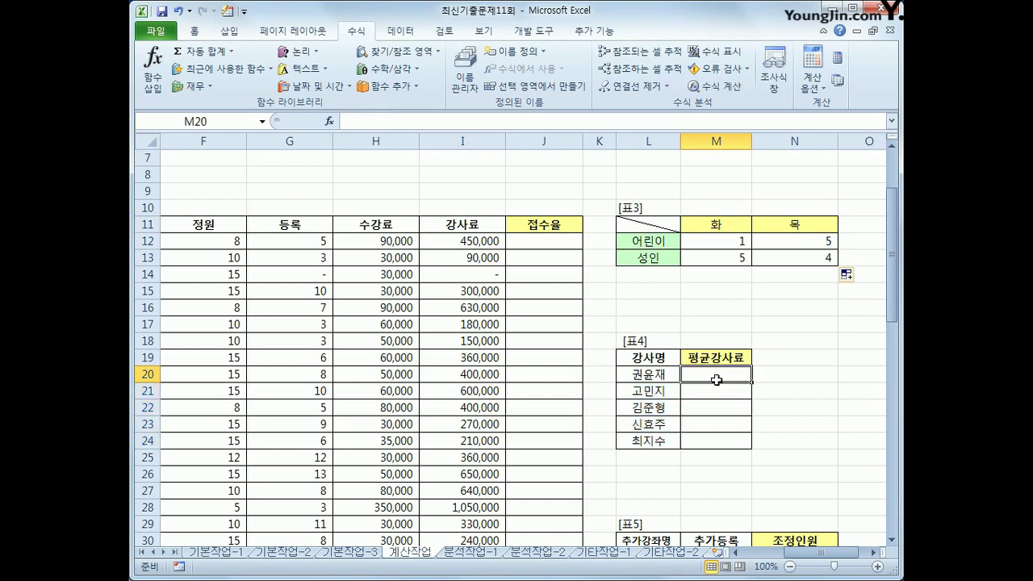
text(=)
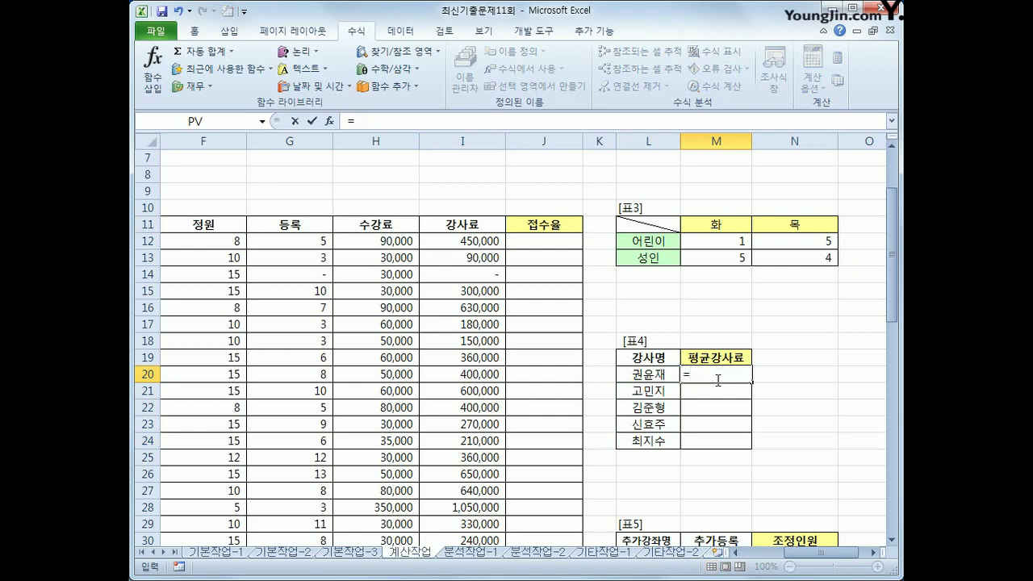
text(av)
key(Down)
key(Tab)
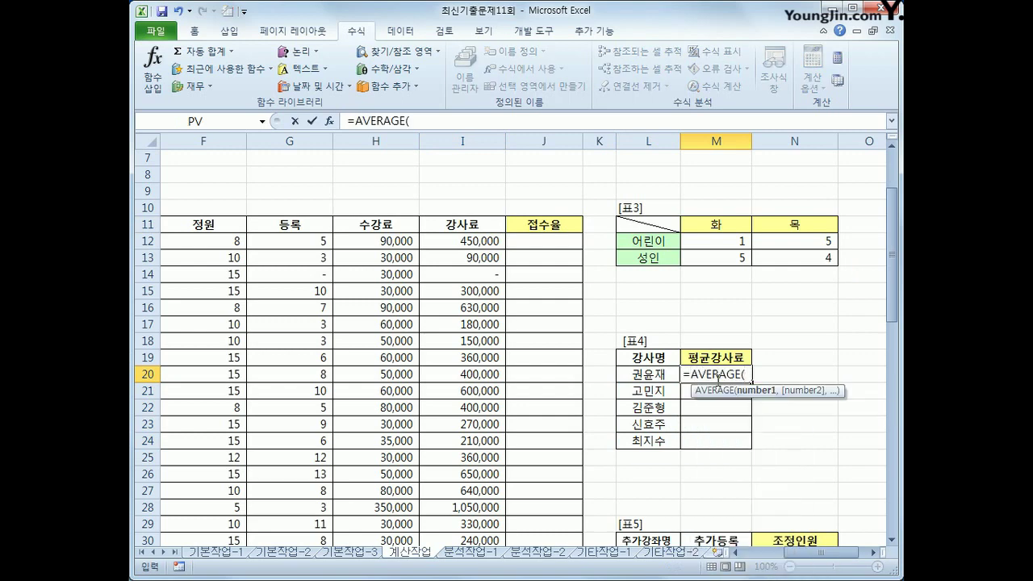
text(if)
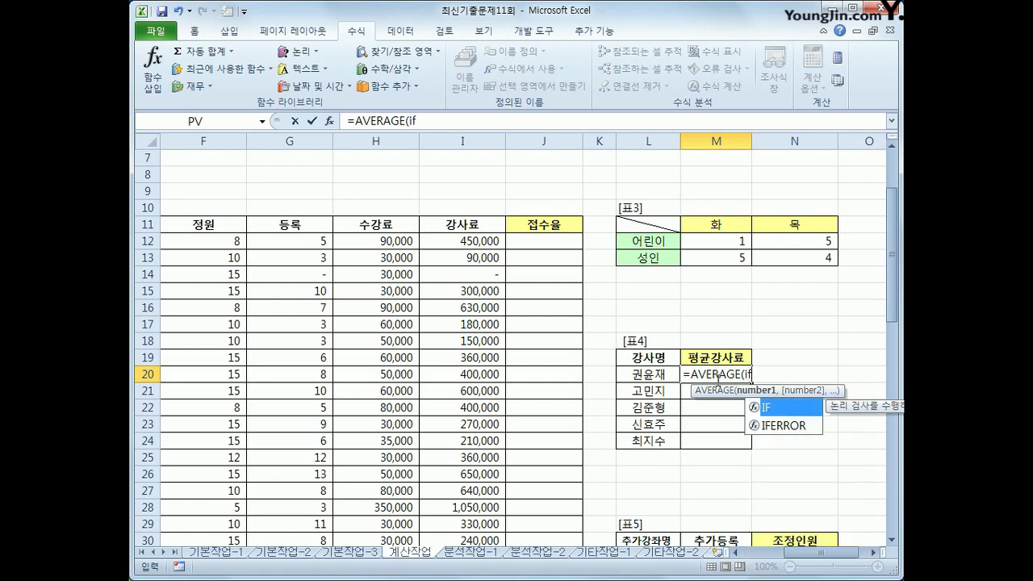
text(()
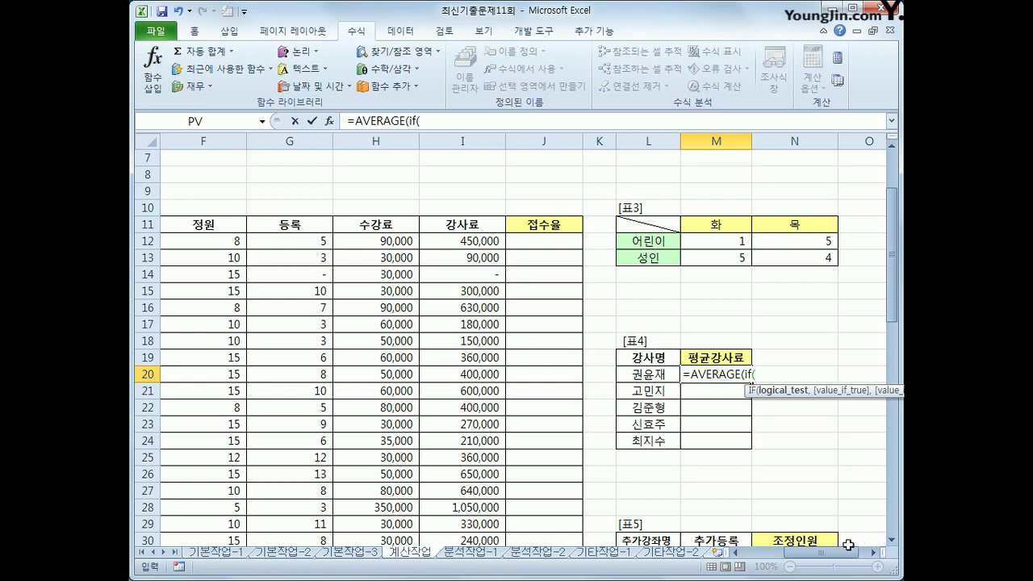
Step: Use the 강사명 range of 표2 in the IF condition as the absolute reference $D$12:$D$38
drag(823, 553, 791, 554)
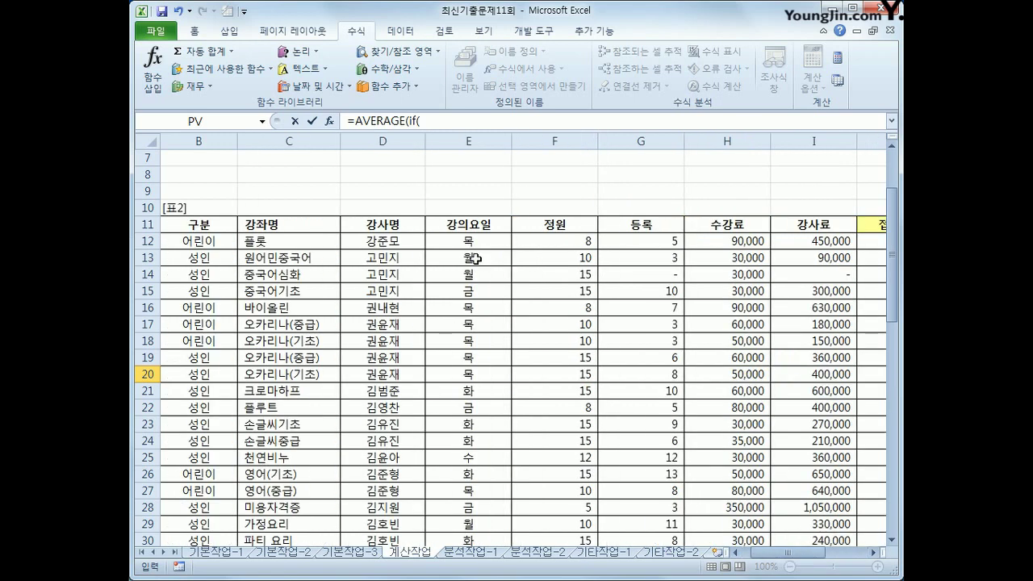
click(413, 243)
drag(413, 243, 397, 523)
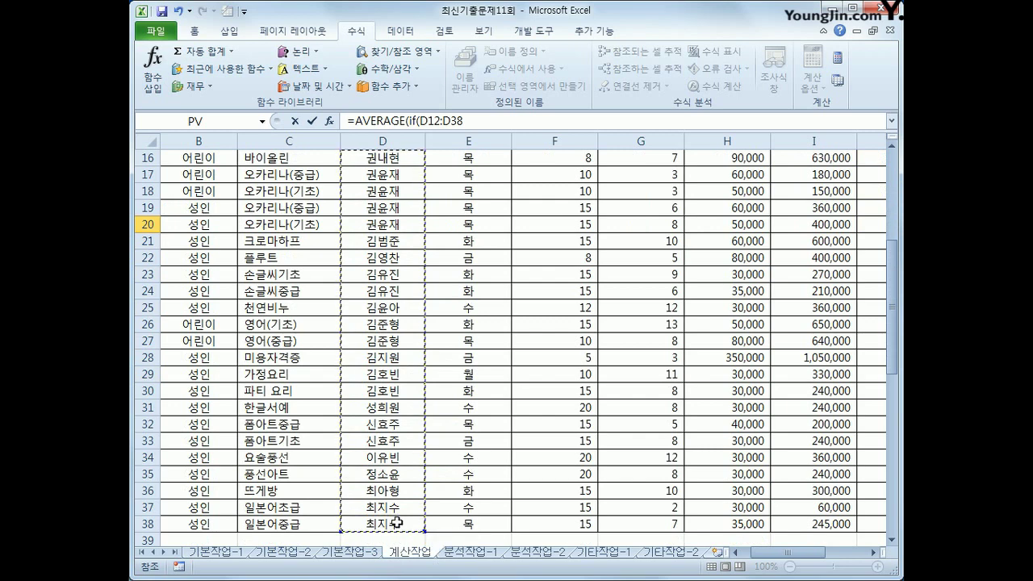
key(F4)
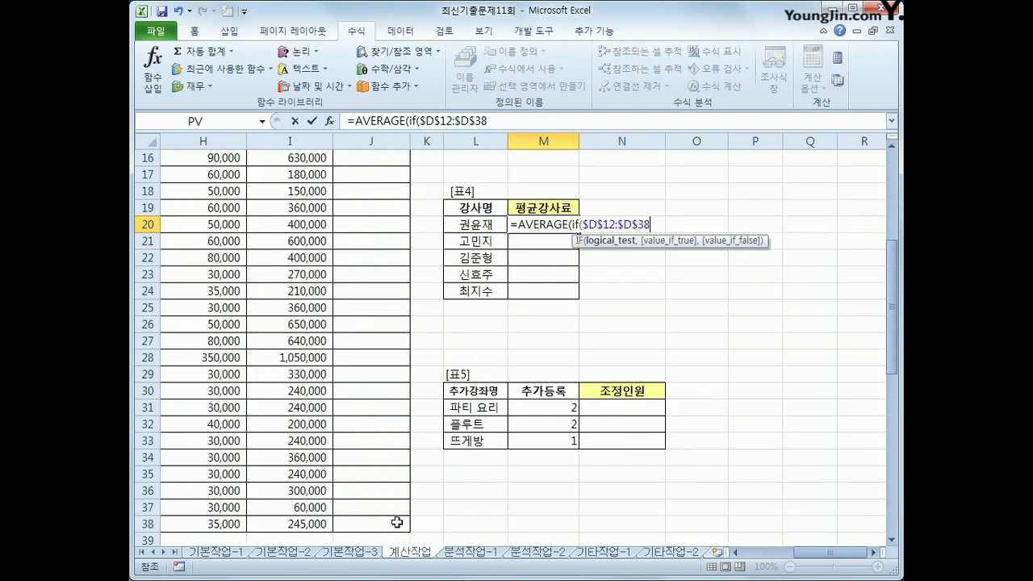
Step: Compare the 강사명 range with L20 in the IF condition and continue to its value-if-true argument
text(=)
click(472, 224)
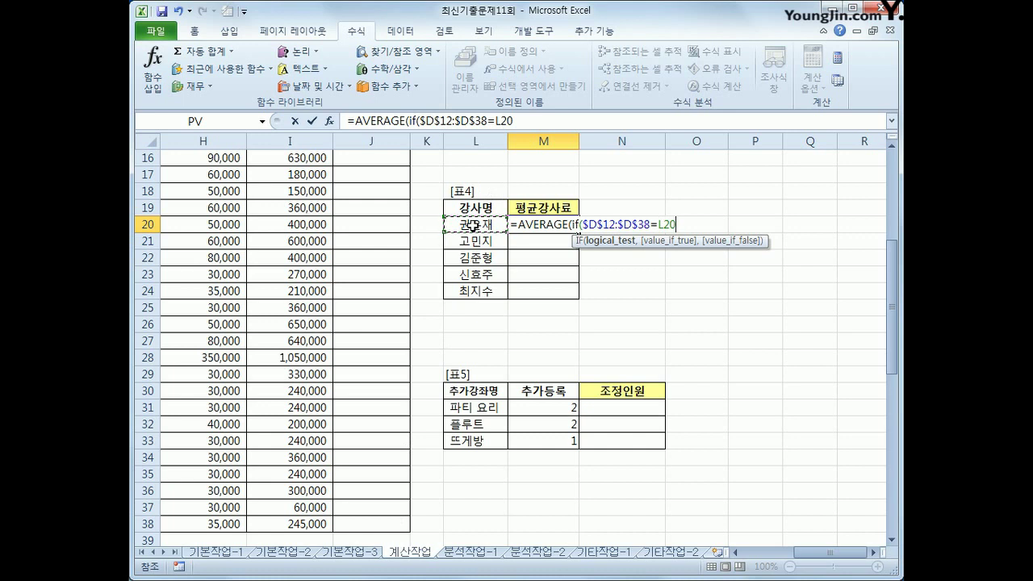
text(,)
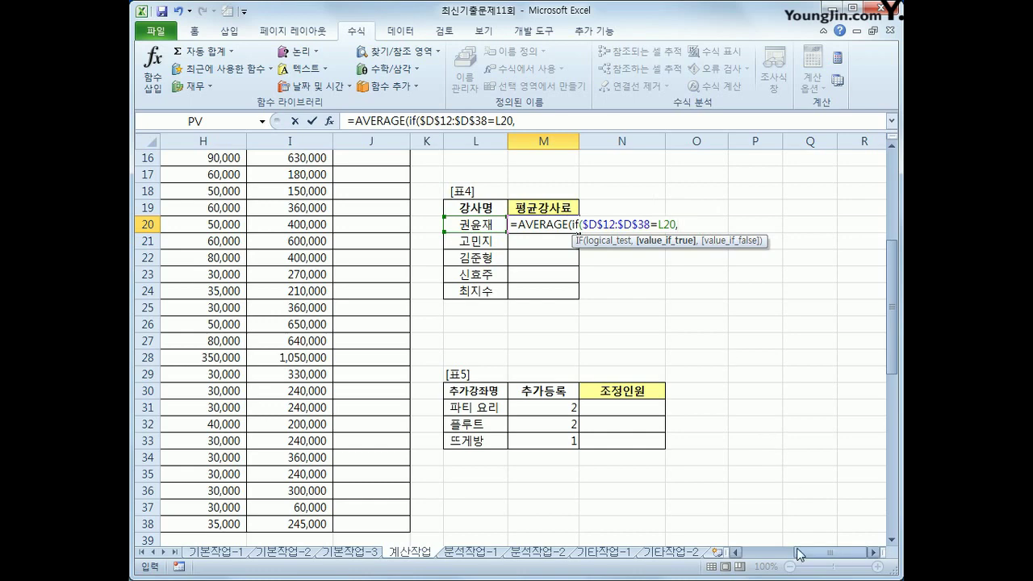
Step: Nest a second IF function with the condition $G$12:$G$38>=5, using the 등록 range of 표2 as an absolute reference
text(if()
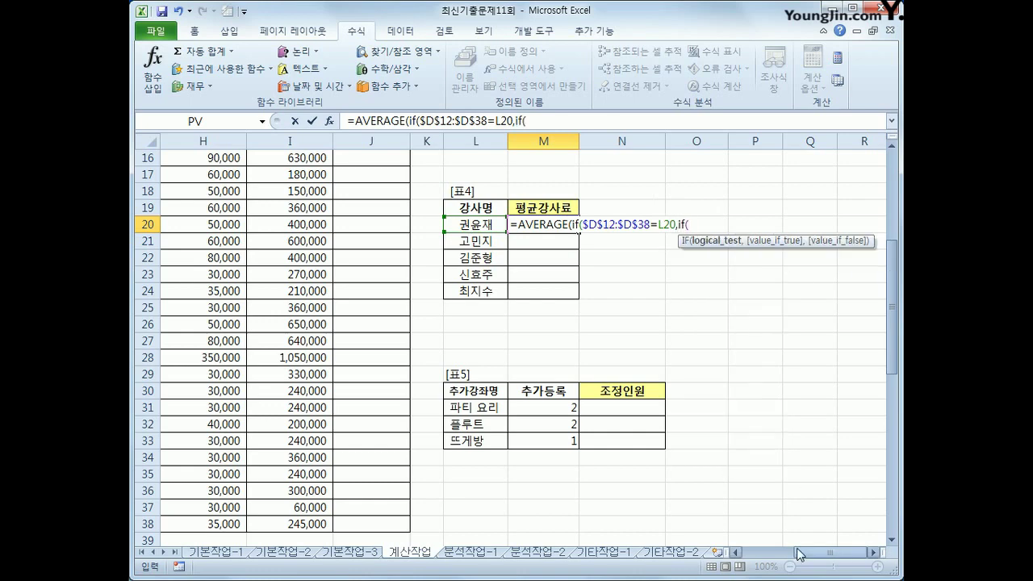
drag(823, 553, 750, 553)
scroll(650, 375, up, 3)
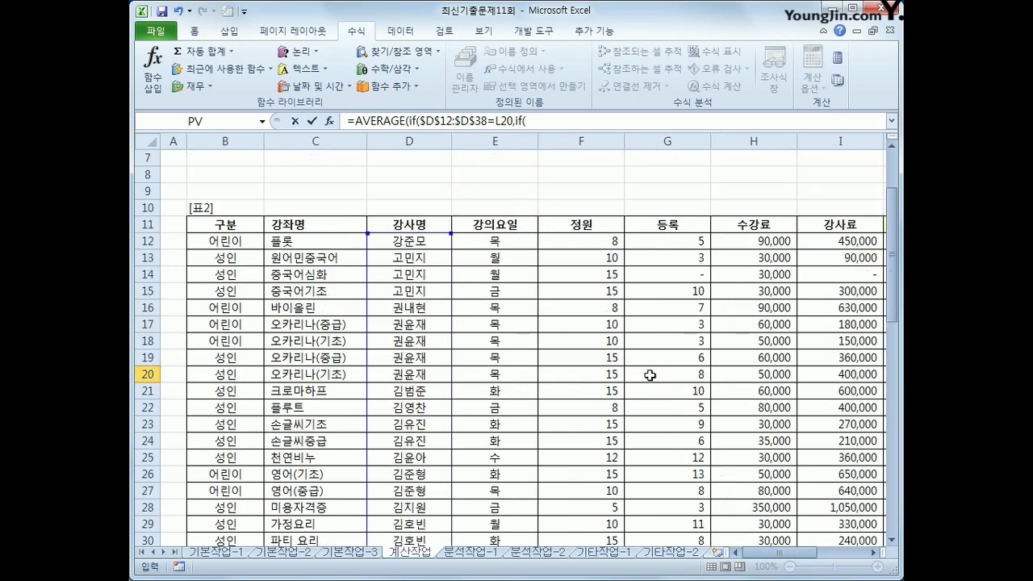
drag(669, 240, 688, 517)
key(F4)
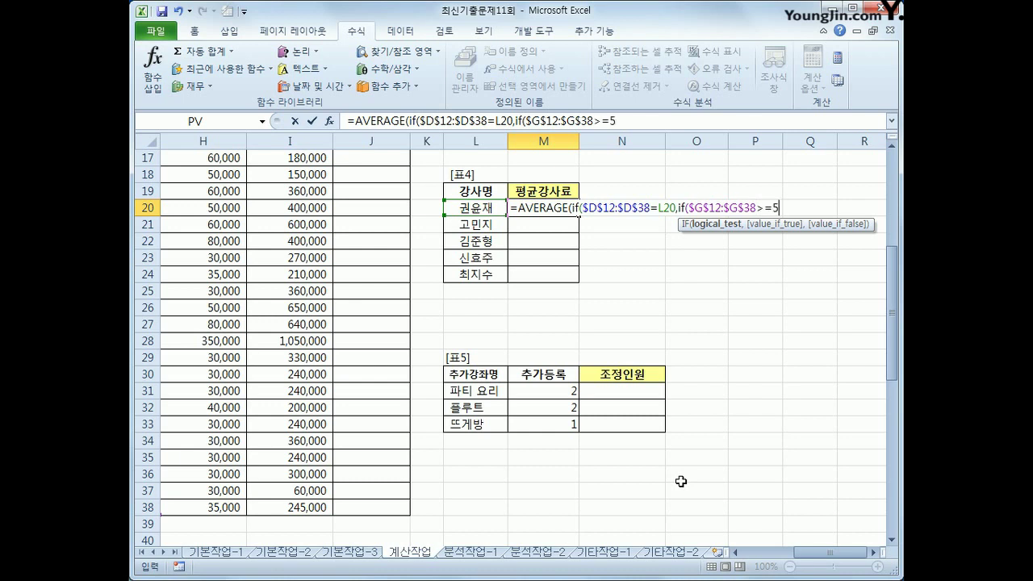
text(>=5,)
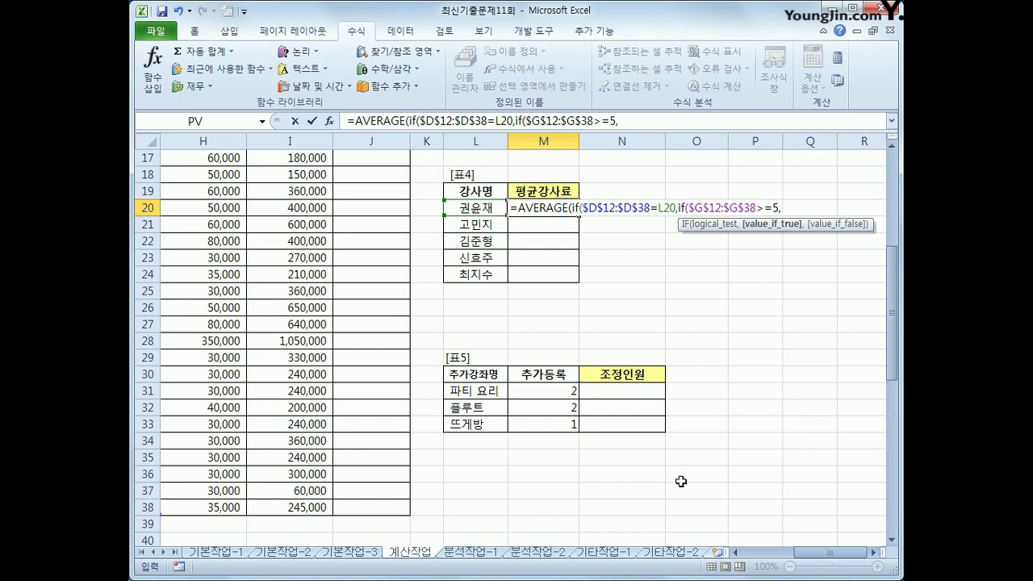
Step: Use the 강사료 range $I$12:$I$38 of 표2 as the nested IF's value-if-true and close the IF functions
drag(815, 551, 754, 552)
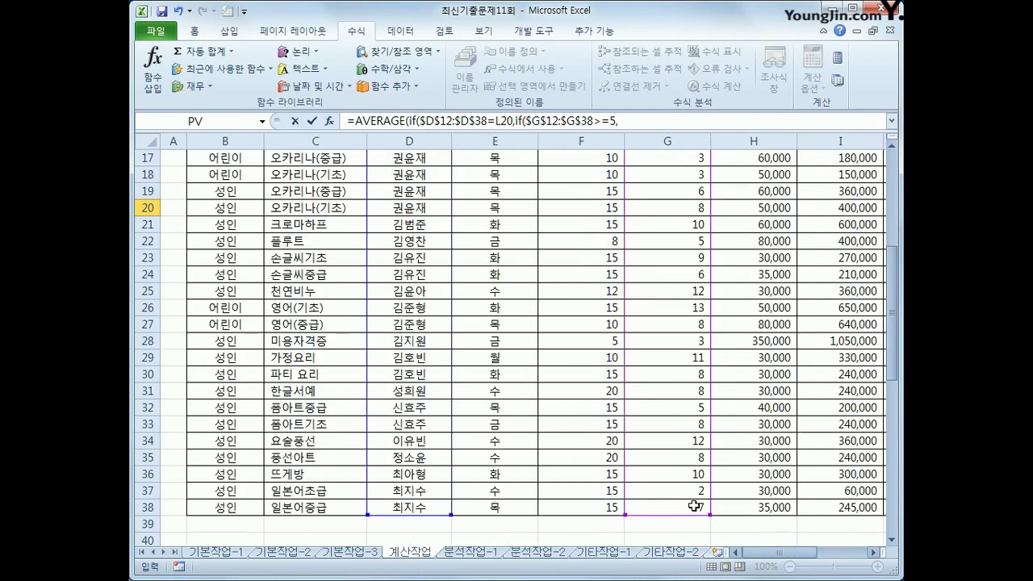
scroll(684, 469, up, 4)
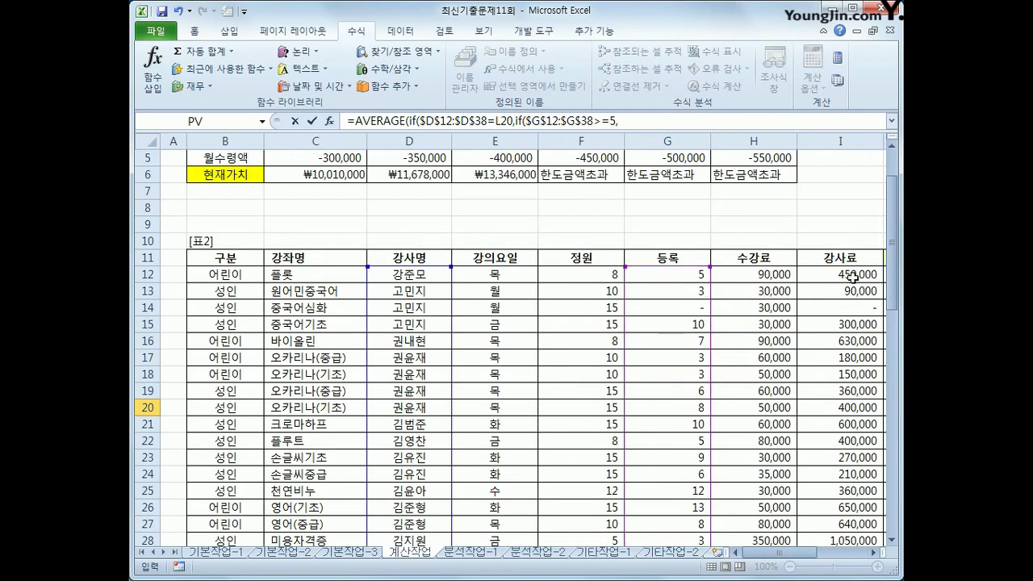
drag(847, 274, 843, 530)
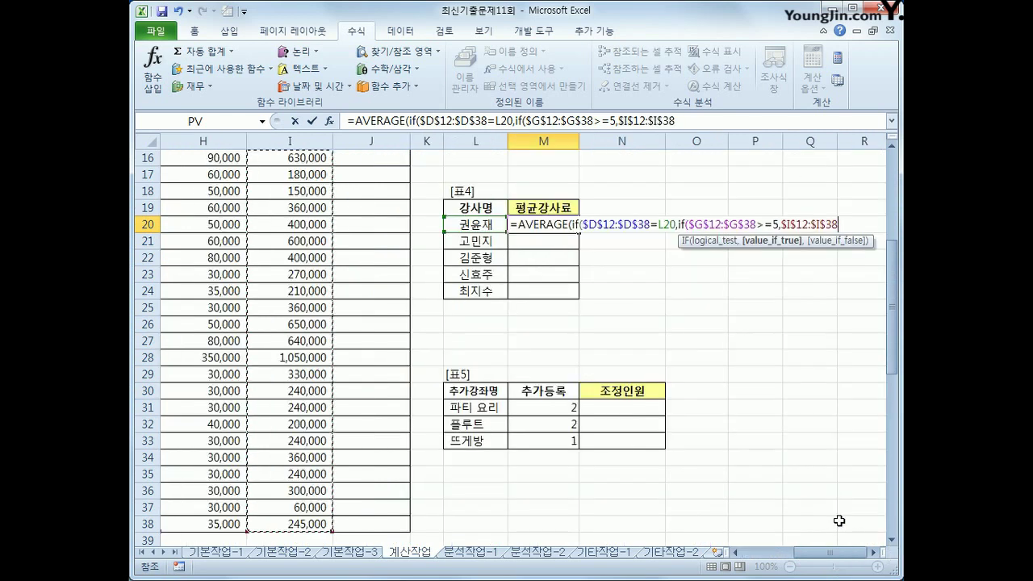
key(F4)
text())
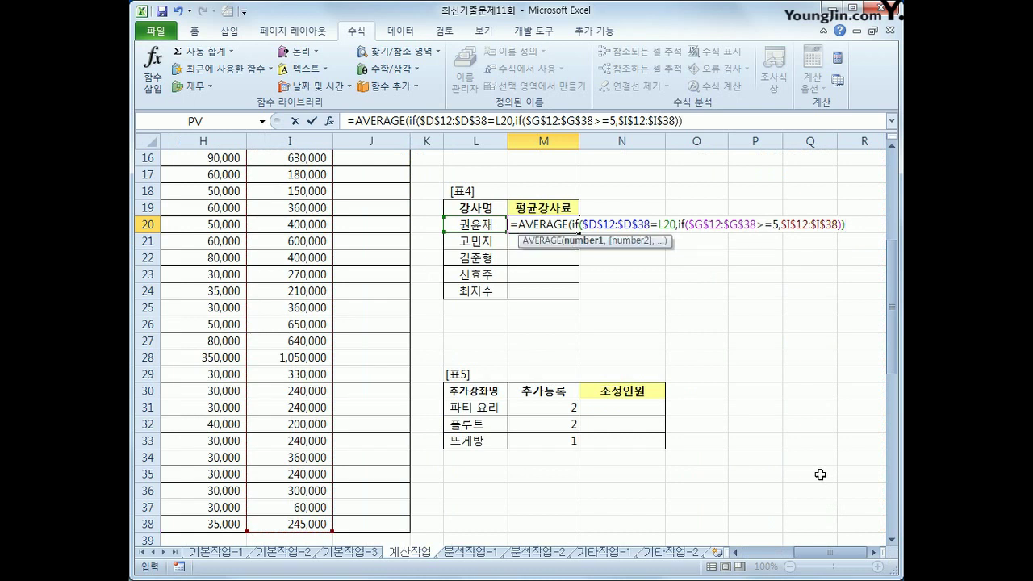
Step: Close the AVERAGE function, enter it as an array formula in M20, and fill it down to M24
text())
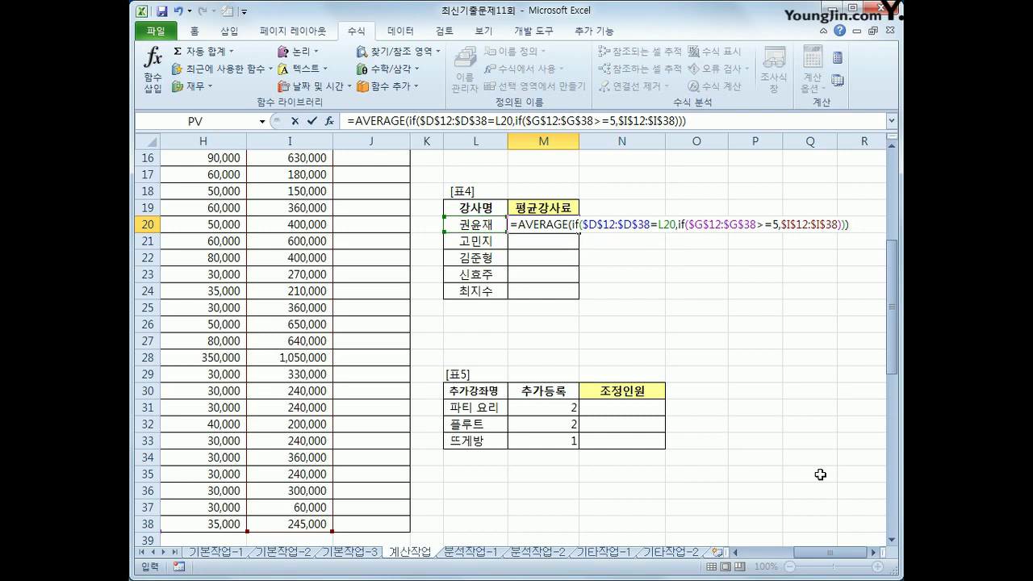
key(ctrl+shift+Return)
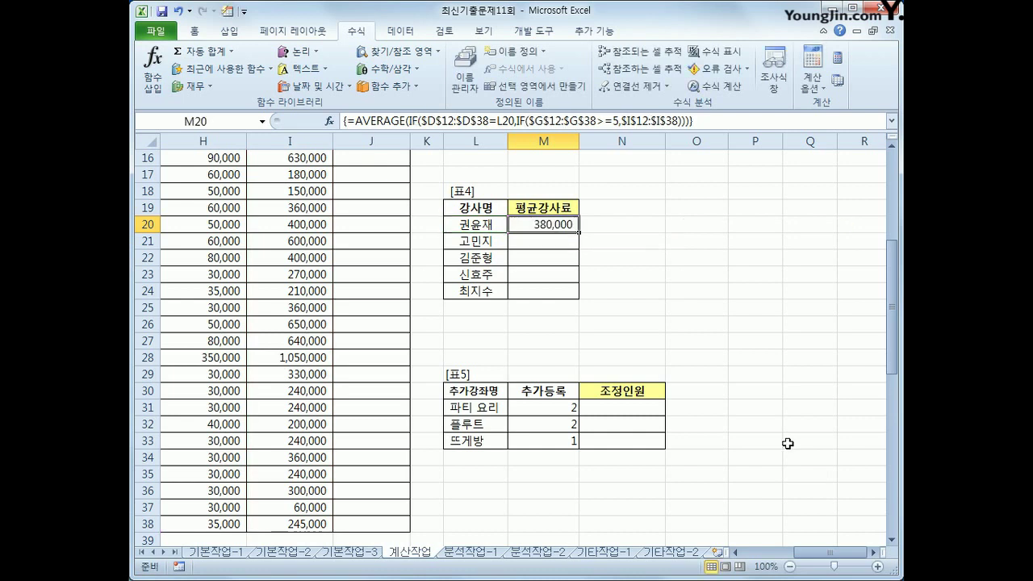
drag(580, 234, 580, 297)
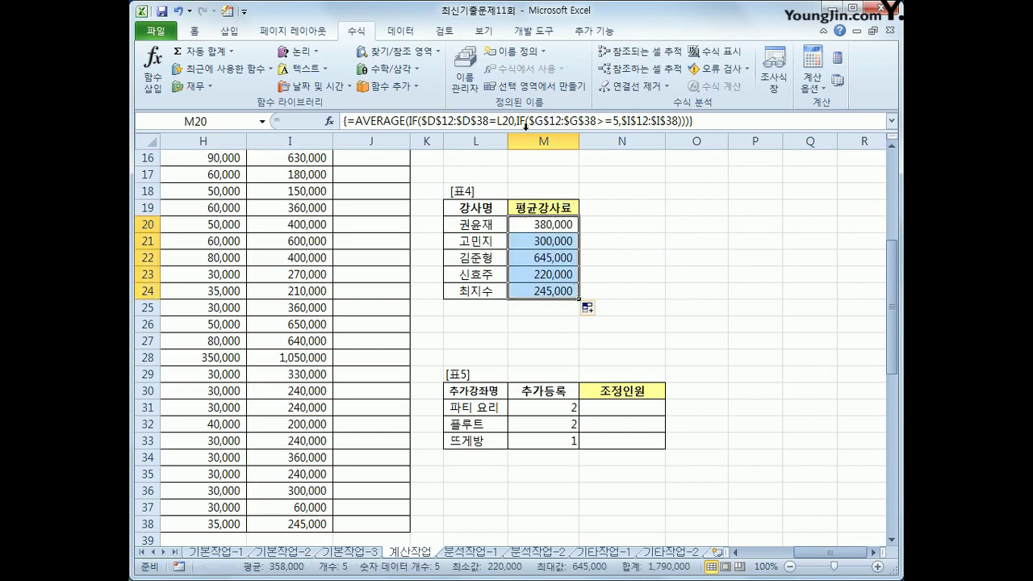
Step: Try to combine the conditions in M20 by bracketing $D$12:$D$38=L20, adding a multiplication sign, and removing the second IF
click(421, 121)
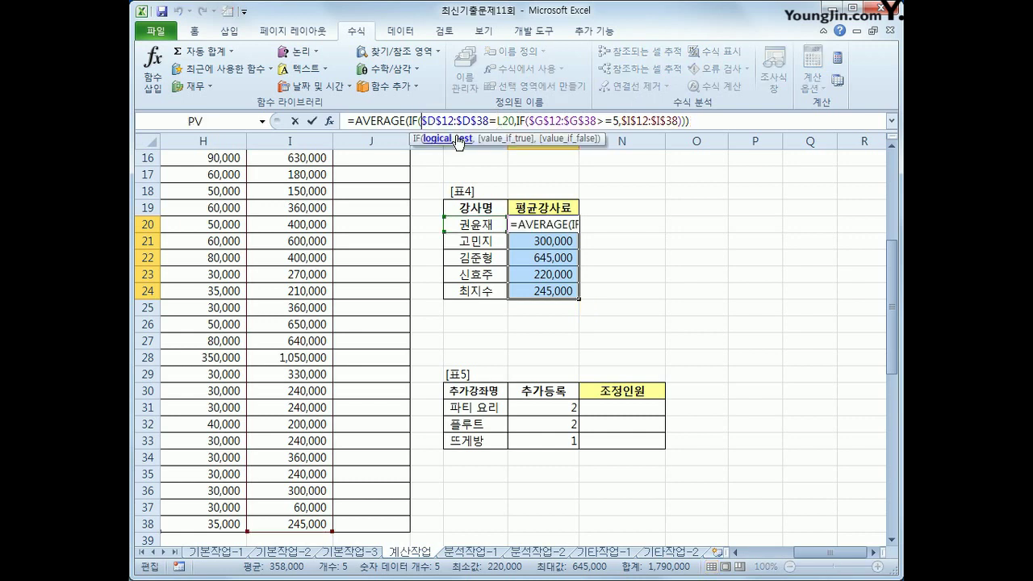
key(ctrl+shift+Return)
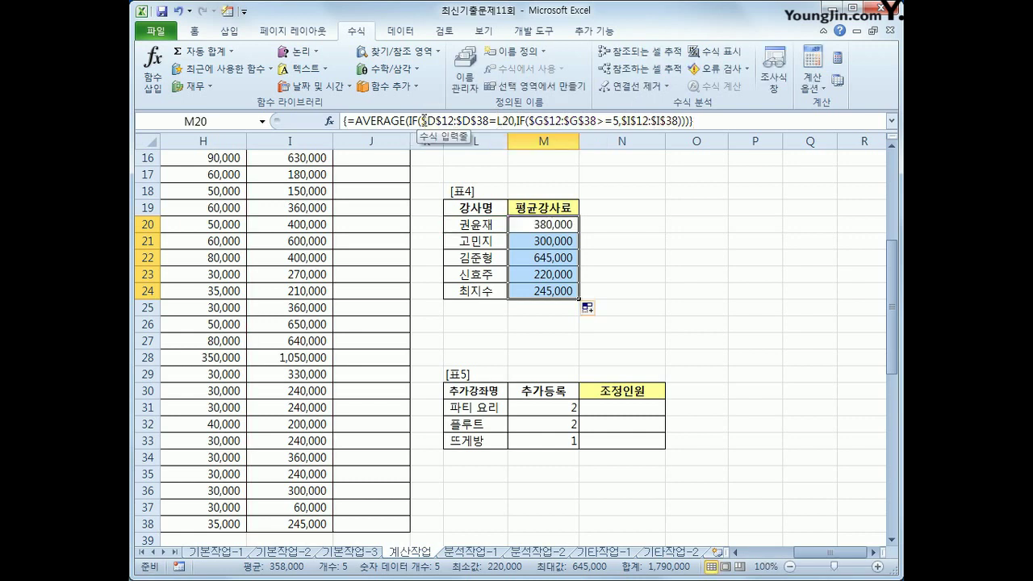
click(421, 121)
text(()
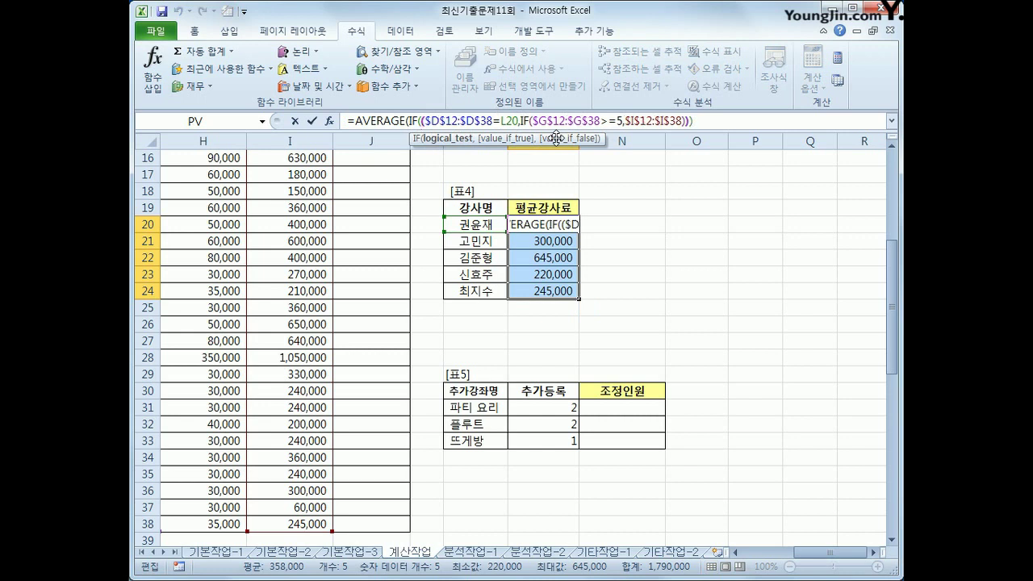
click(517, 121)
text()*)
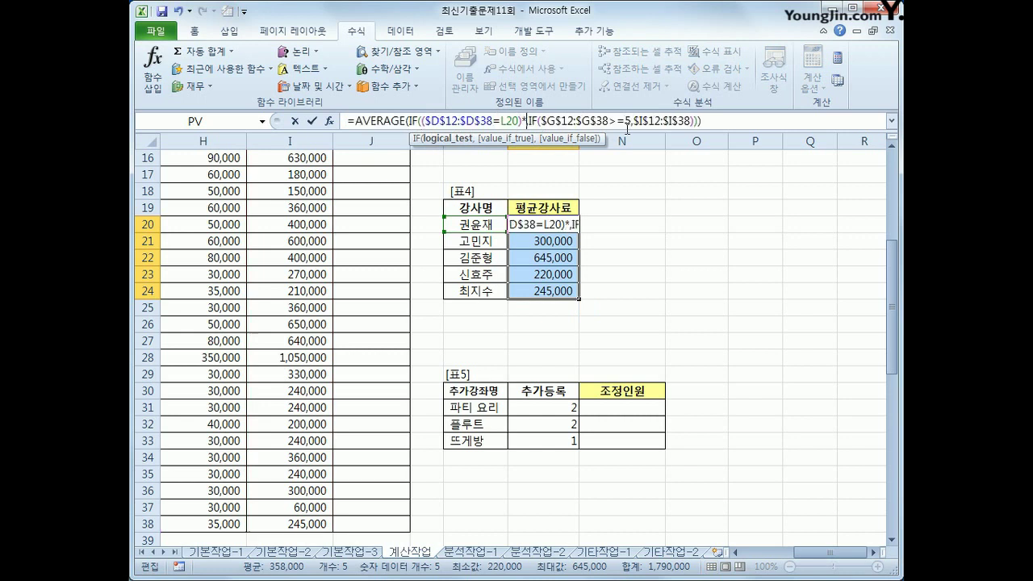
key(Delete)
key(Delete)
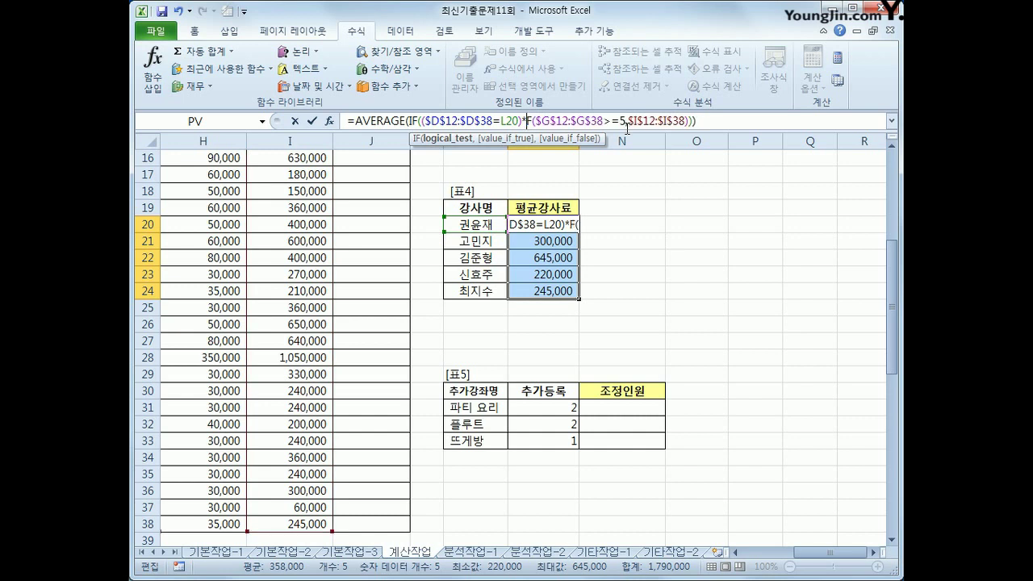
key(Delete)
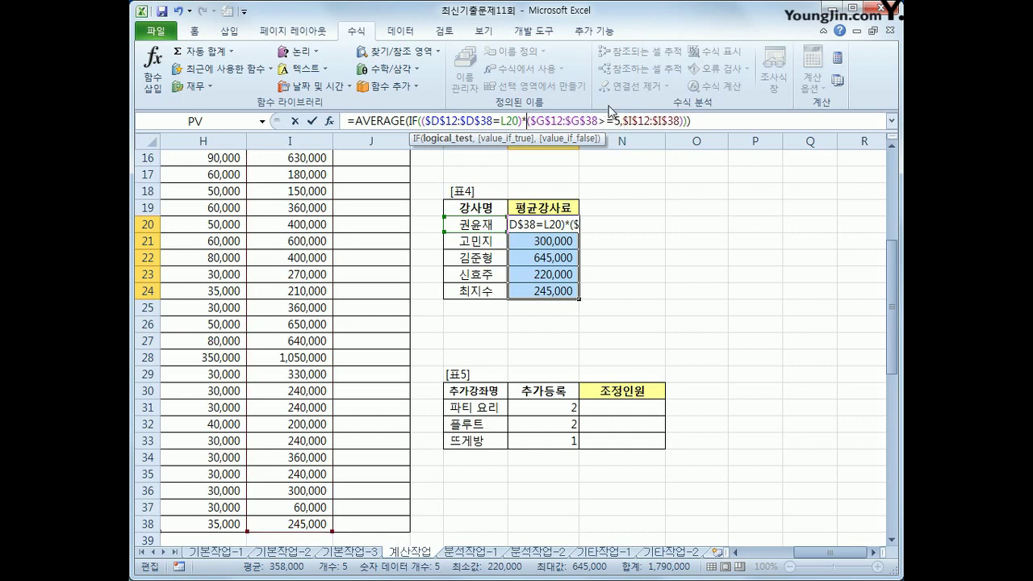
Step: Try to complete the single-IF version of M20 by closing the $G$12:$G$38>=5 condition and removing the surplus final parenthesis
click(620, 121)
text())
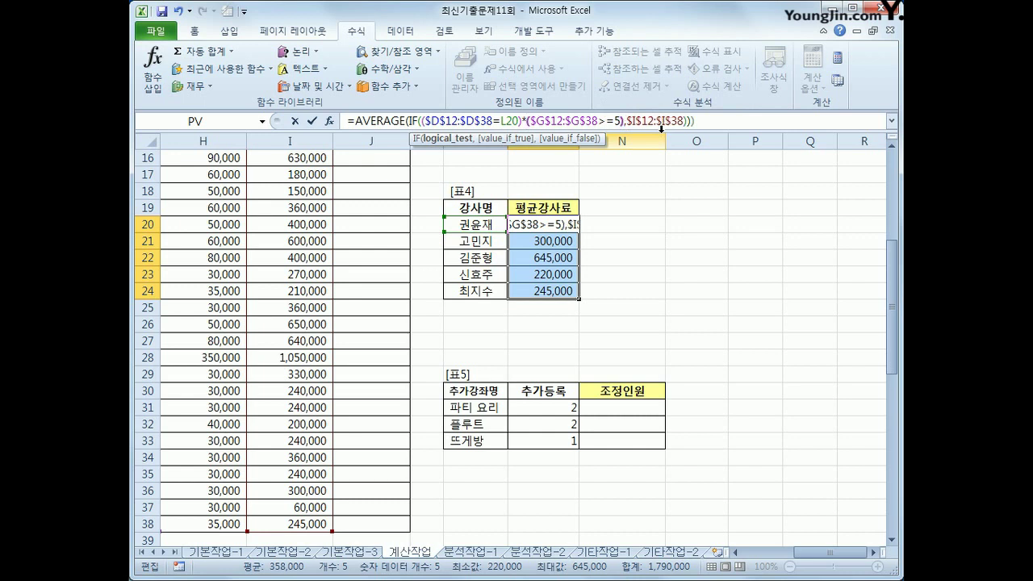
click(721, 121)
text())
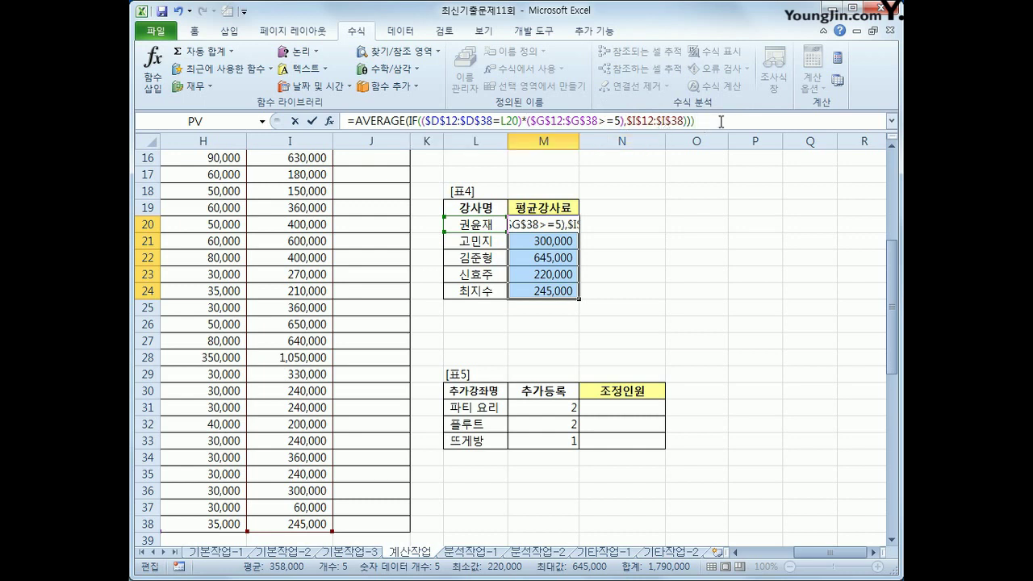
key(BackSpace)
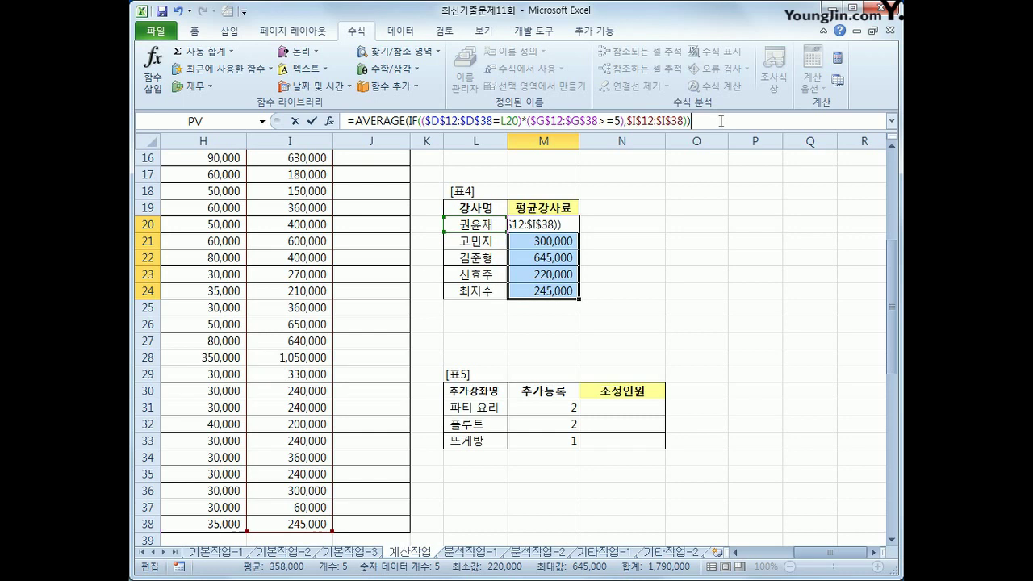
key(ctrl+shift+Return)
click(568, 222)
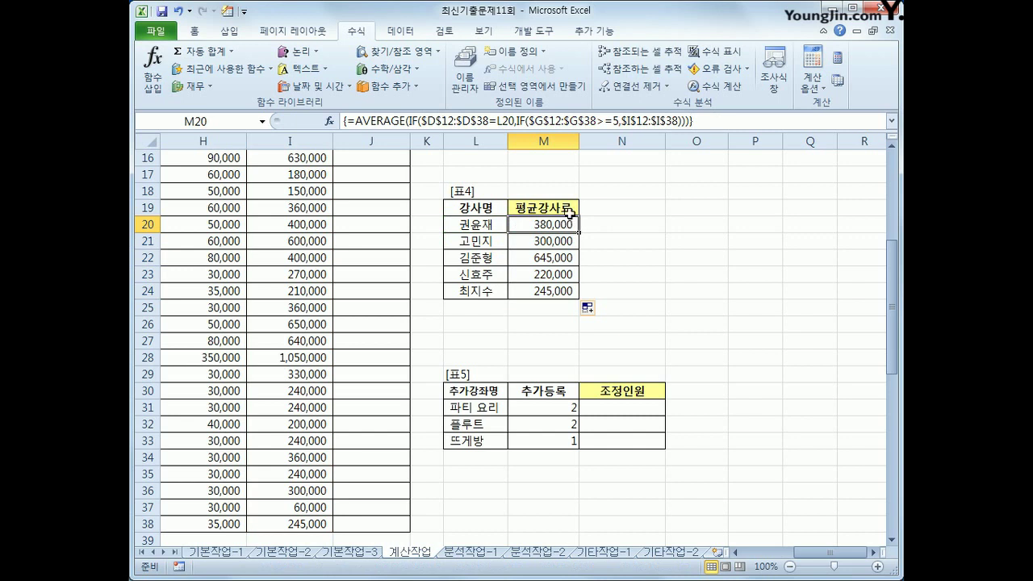
Step: Start a formula in N31, the first 조정인원 cell of 표5
click(603, 413)
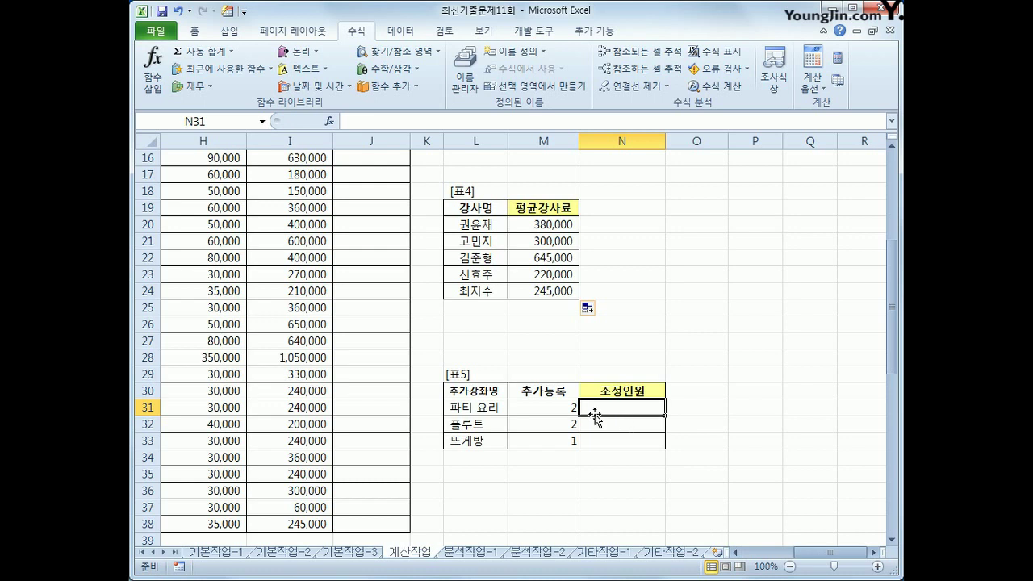
text(=)
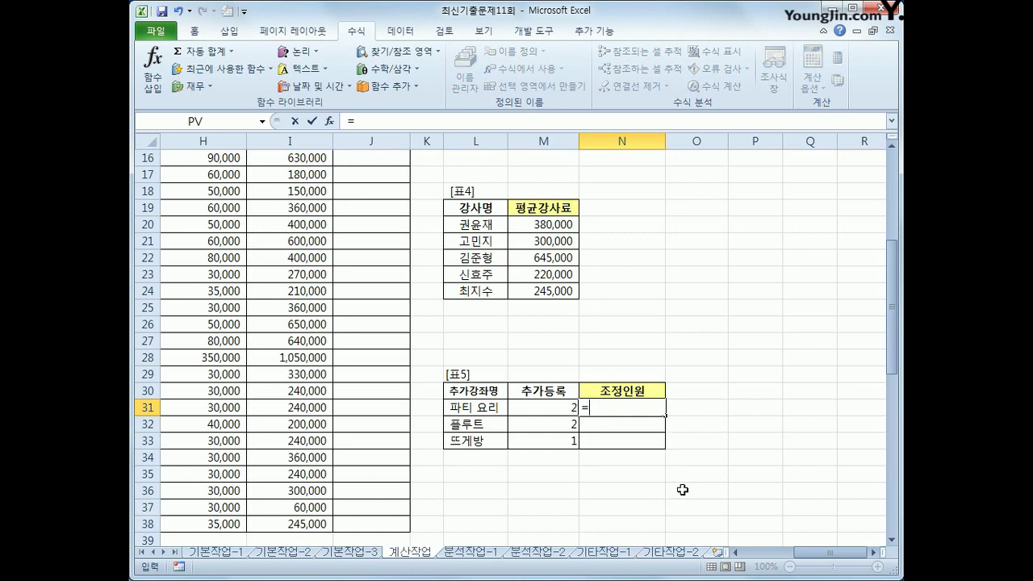
drag(809, 559, 809, 557)
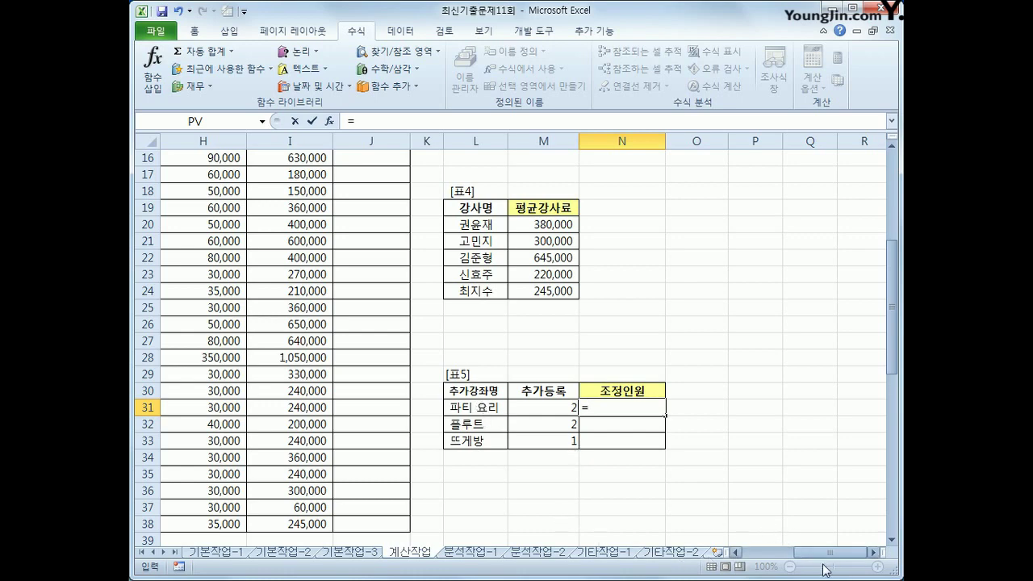
drag(825, 557, 800, 556)
scroll(512, 291, up, 4)
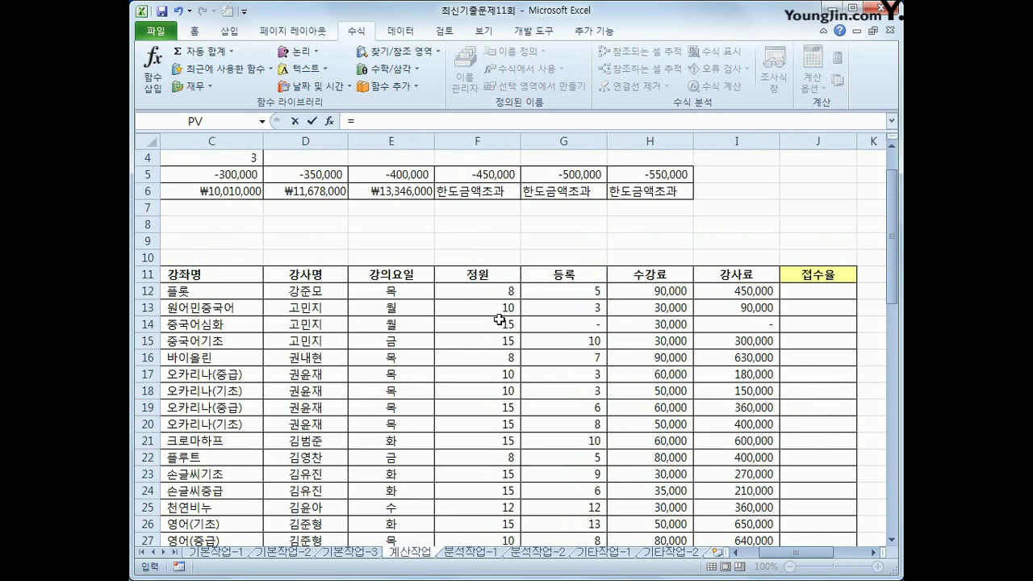
click(570, 292)
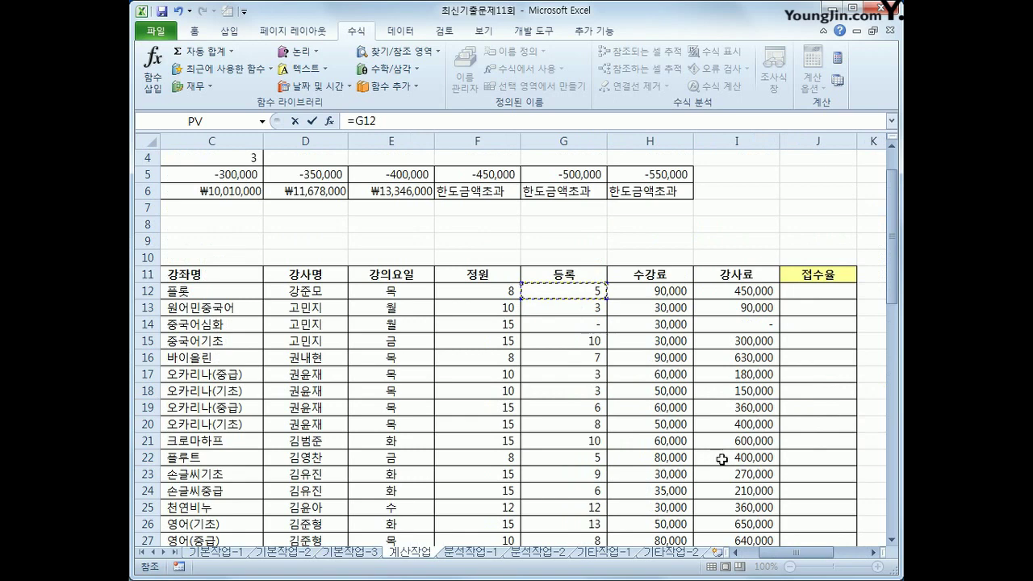
scroll(795, 536, right, 3)
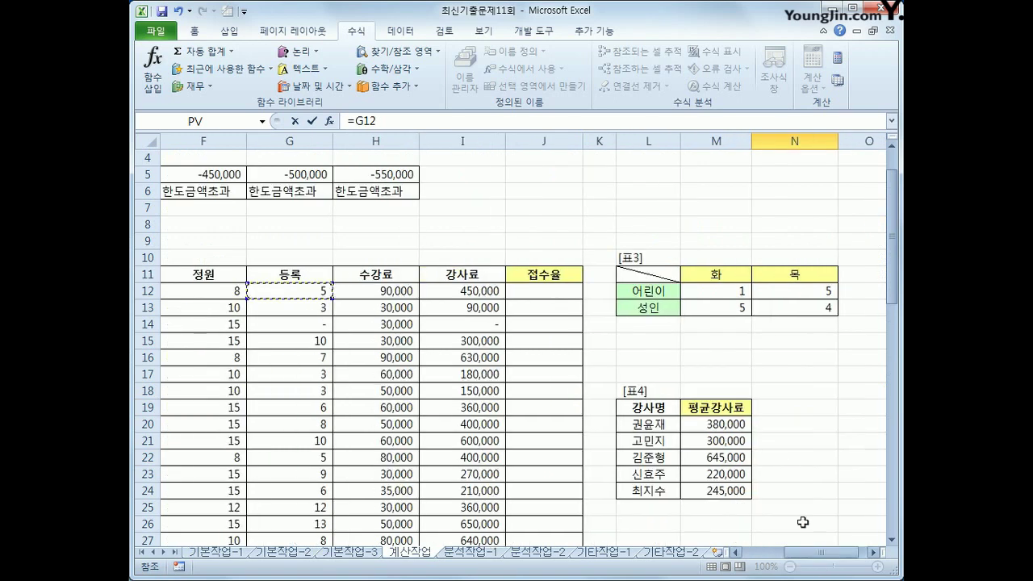
scroll(803, 522, down, 4)
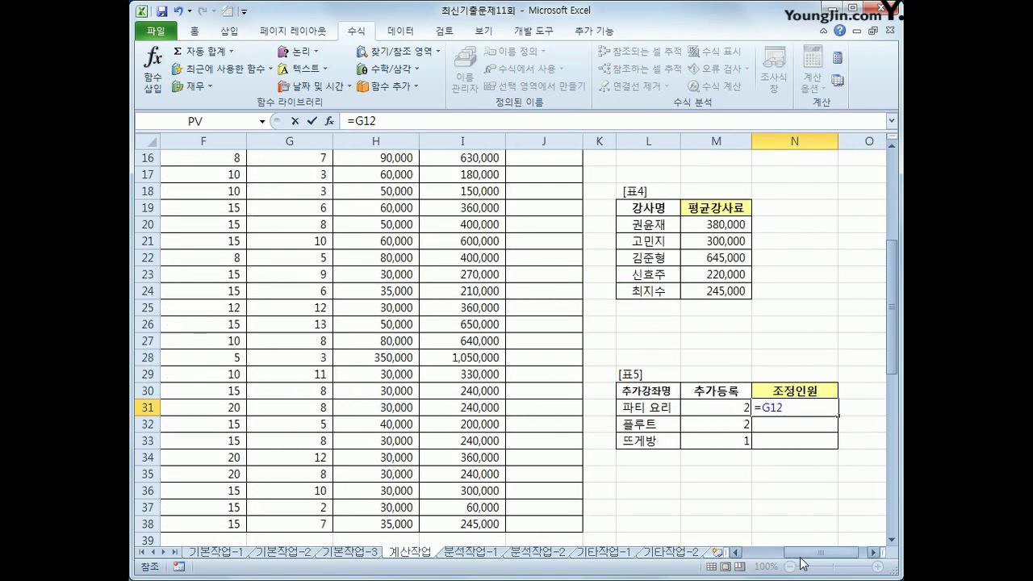
mouse_move(802, 562)
mouse_down()
mouse_move(777, 560)
mouse_move(809, 559)
mouse_up()
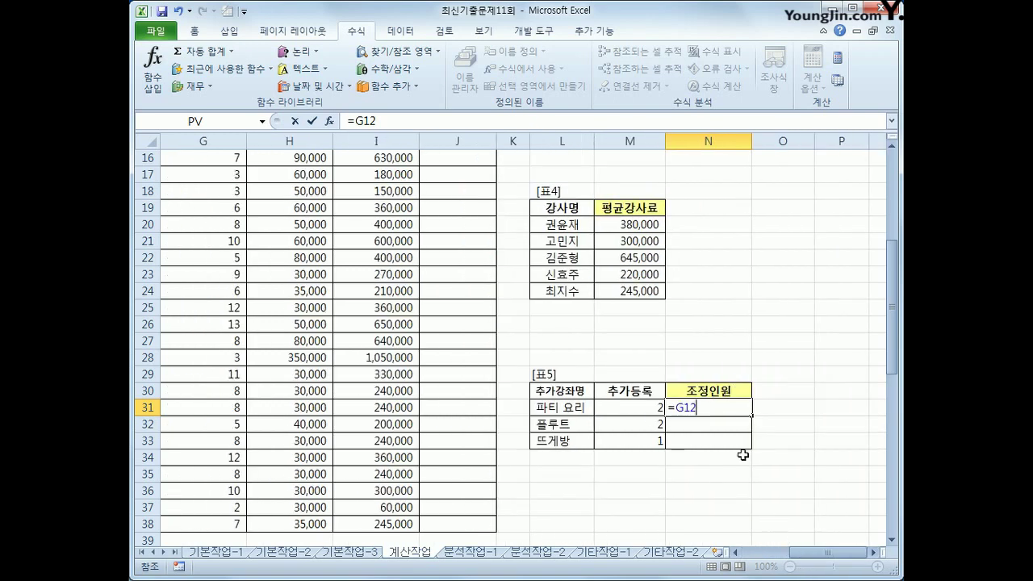
key(BackSpace)
key(BackSpace)
key(BackSpace)
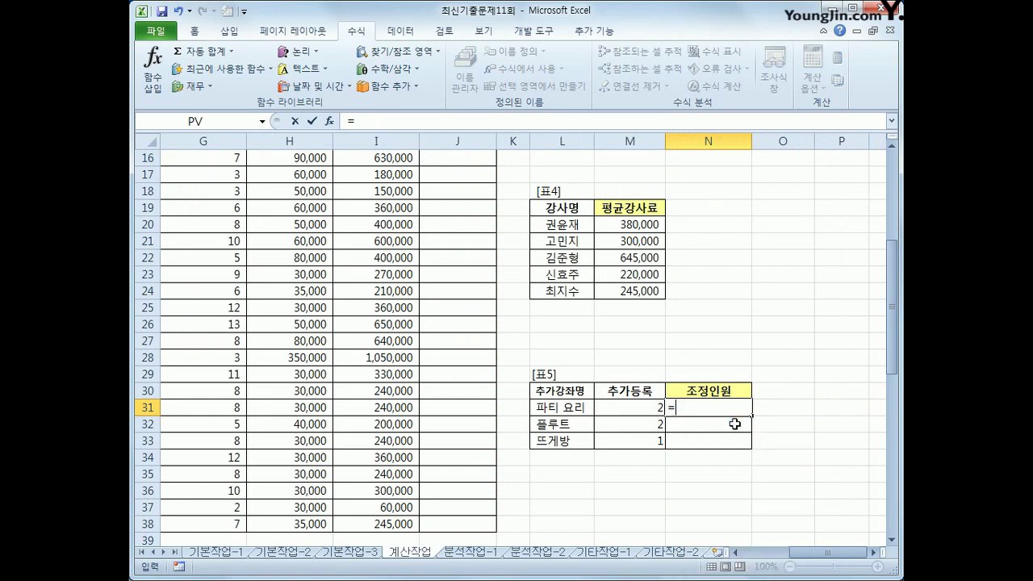
Step: Begin an INDEX function in N31 with the 등록 range of 표2 as the absolute reference $G$12:$G$38
text(inde)
double_click(734, 425)
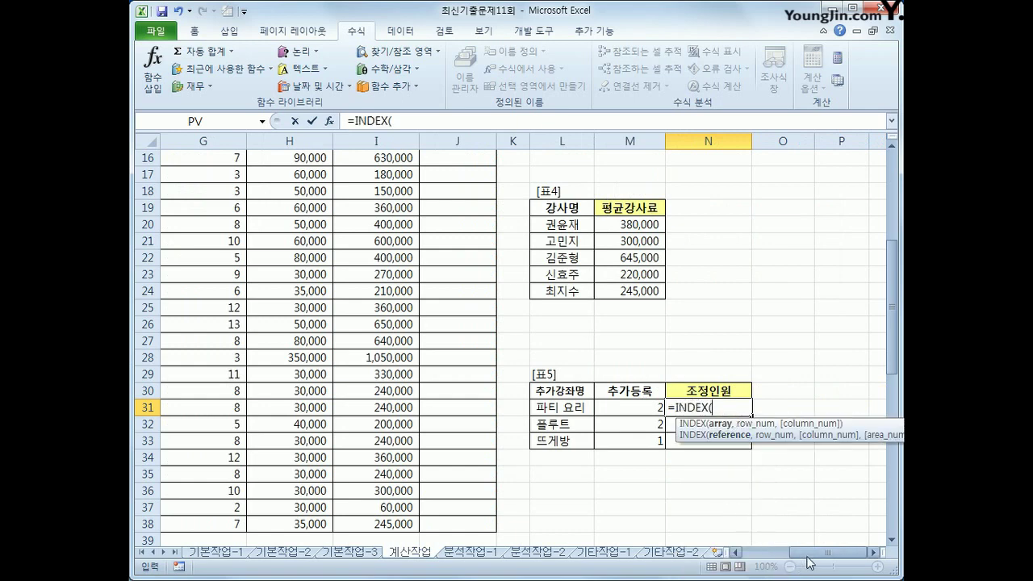
drag(802, 553, 775, 552)
scroll(601, 387, up, 3)
drag(557, 241, 564, 507)
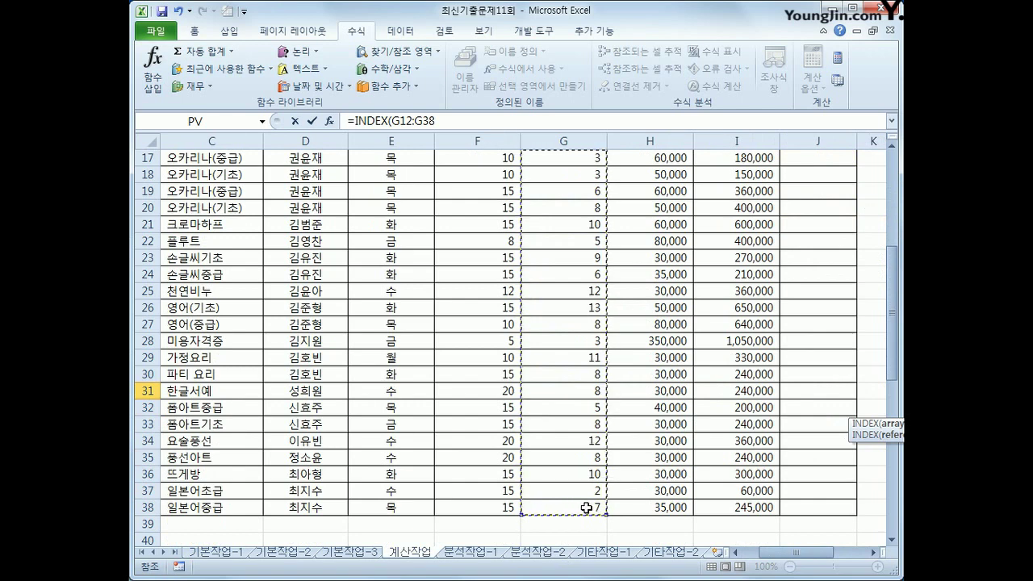
key(F4)
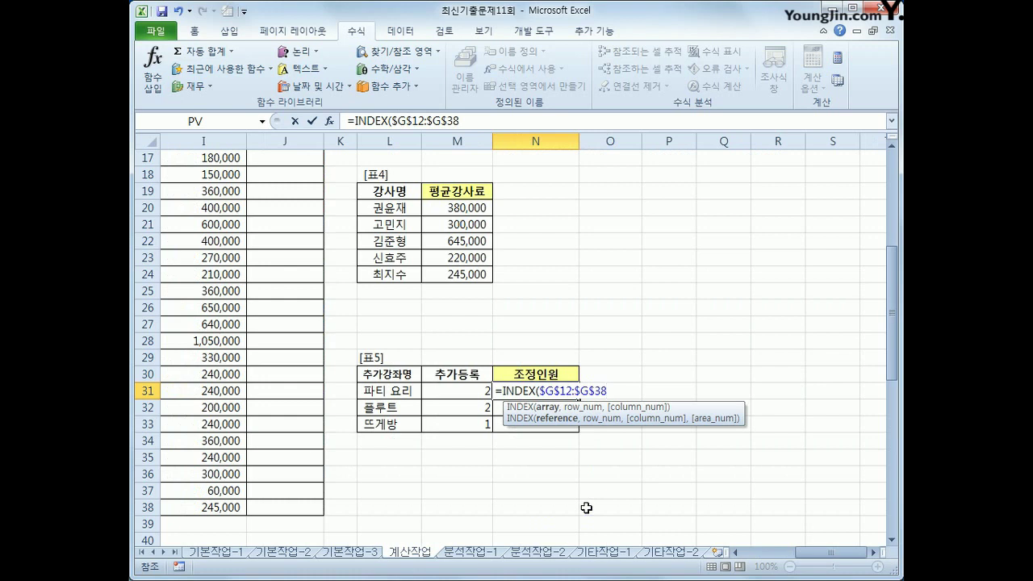
Step: Add a MATCH function as the INDEX row number in N31, with L31 as its lookup value
text(,)
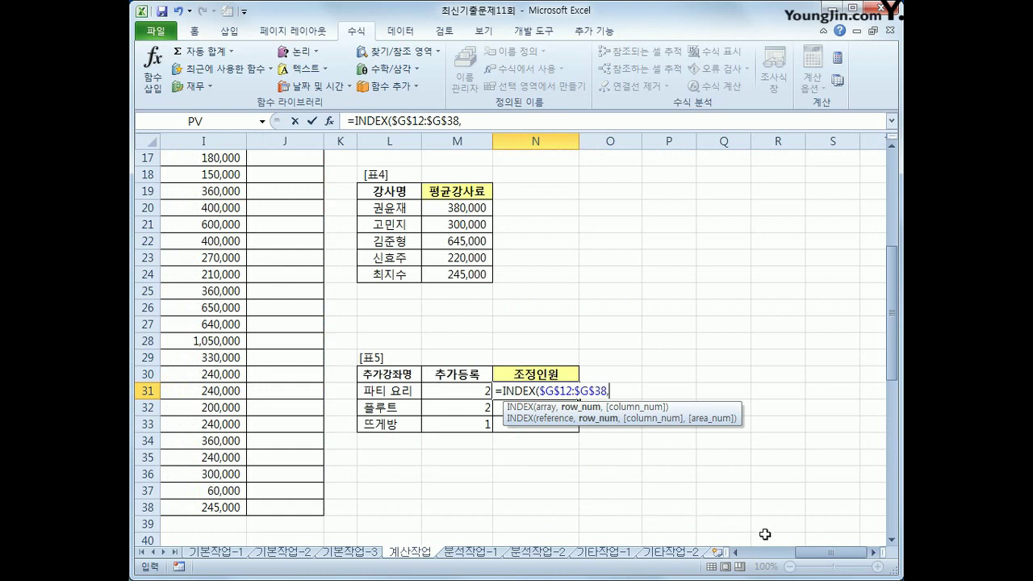
text(ma)
key(Tab)
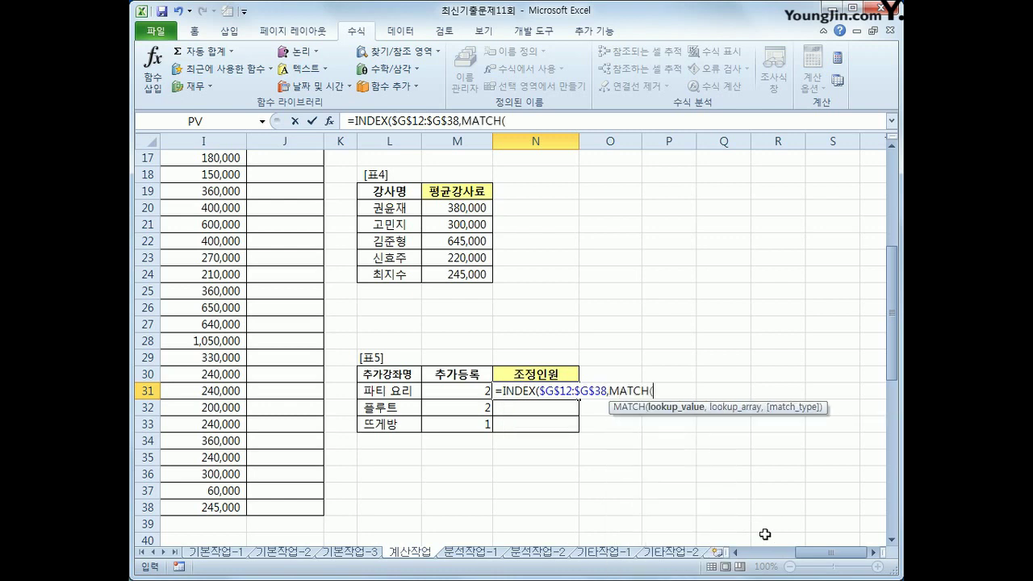
click(408, 393)
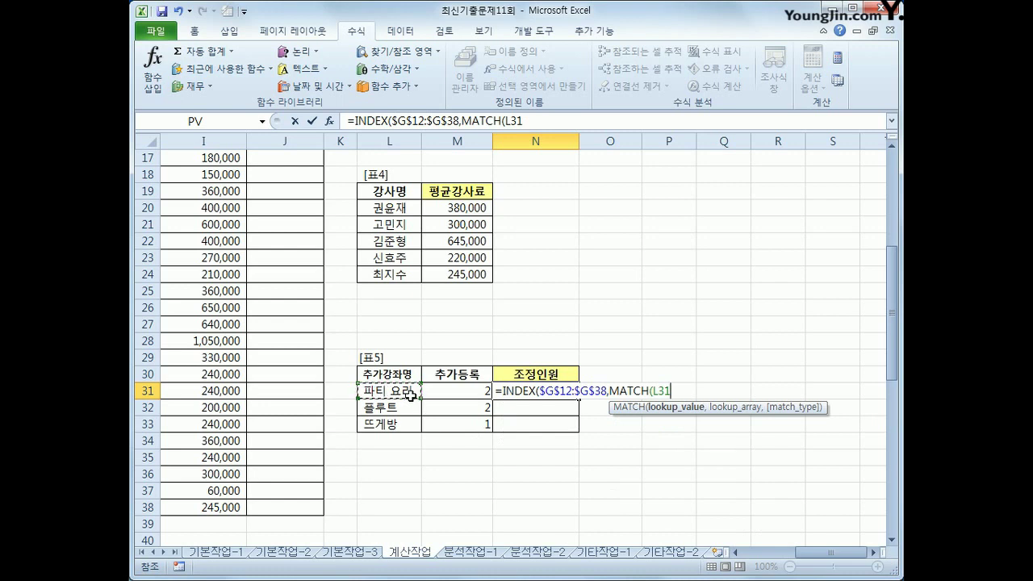
text(,)
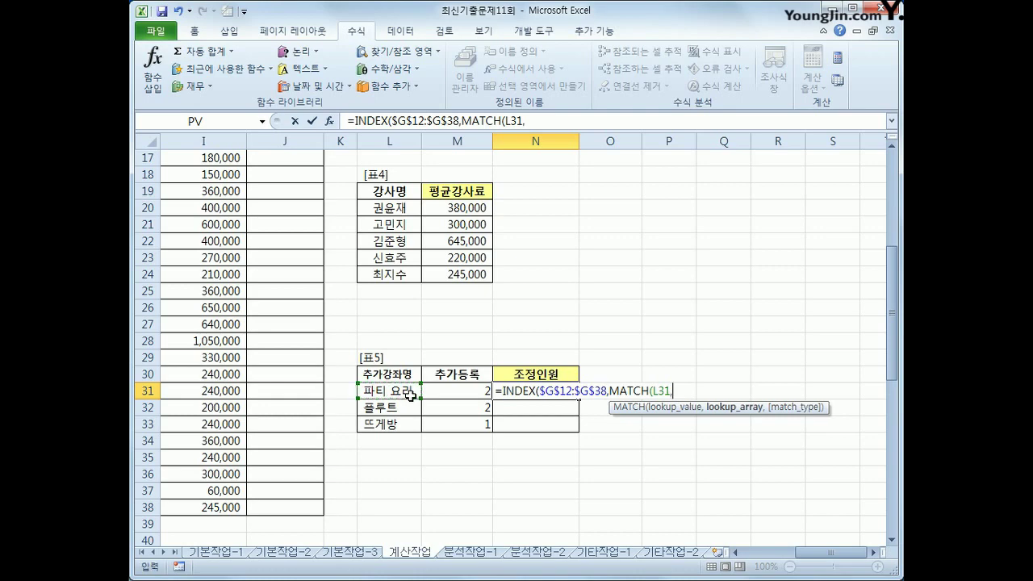
Step: Set the MATCH lookup array to the 강좌명 range of 표2 as the absolute reference $C$12:$C$38
drag(811, 553, 763, 555)
scroll(551, 443, up, 4)
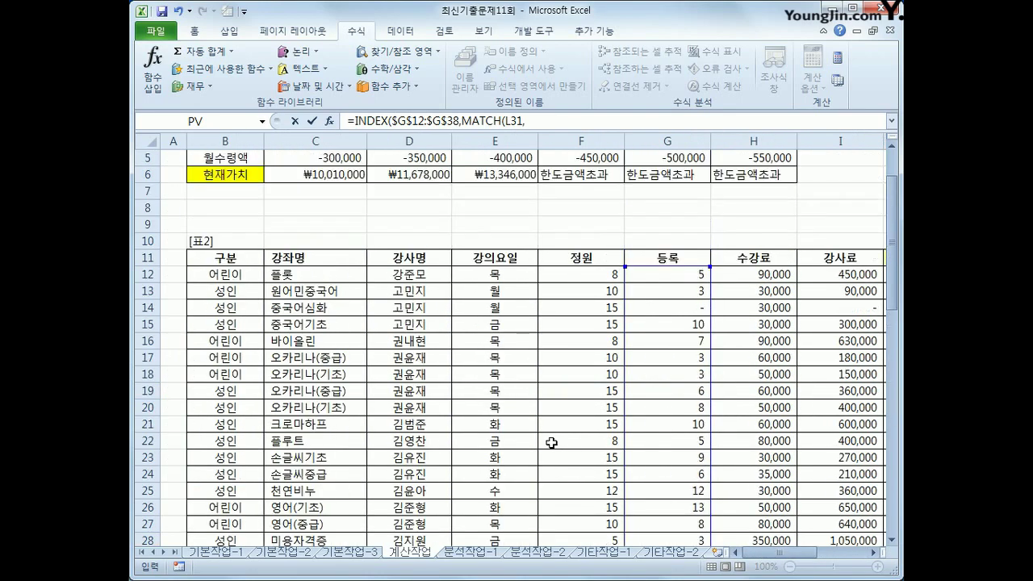
drag(329, 279, 323, 476)
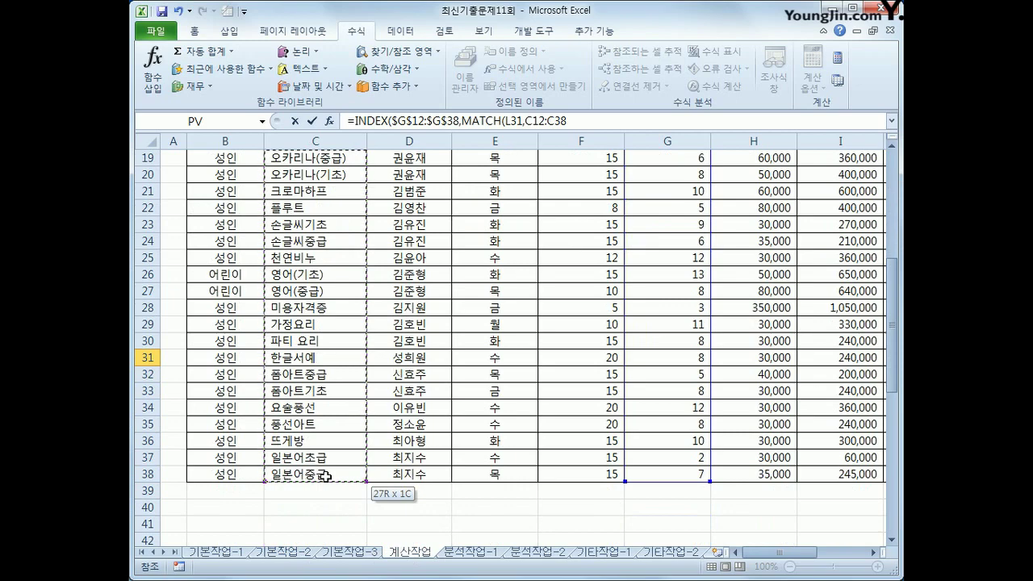
scroll(334, 211, up, 2)
scroll(334, 210, up, 1)
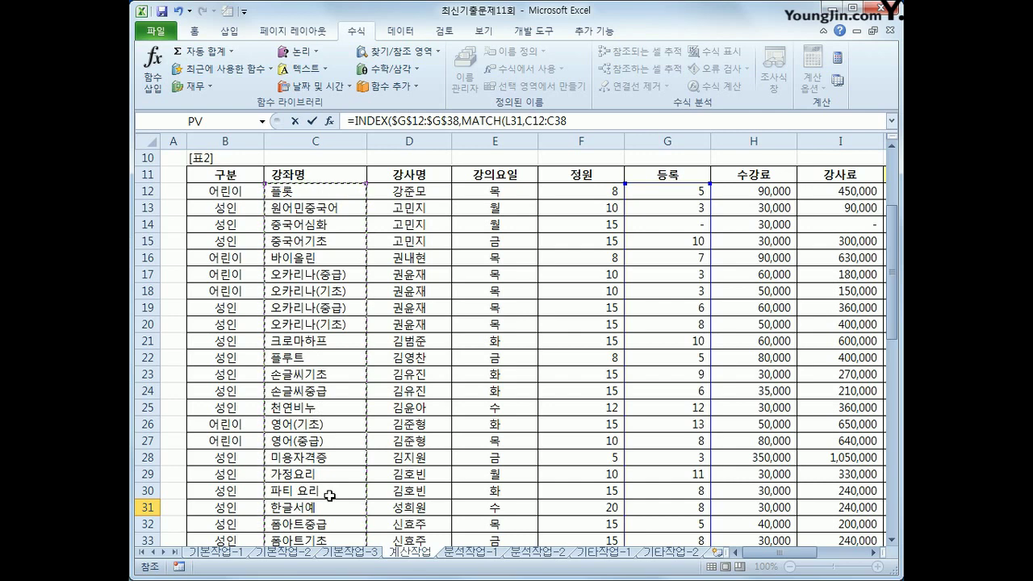
key(F4)
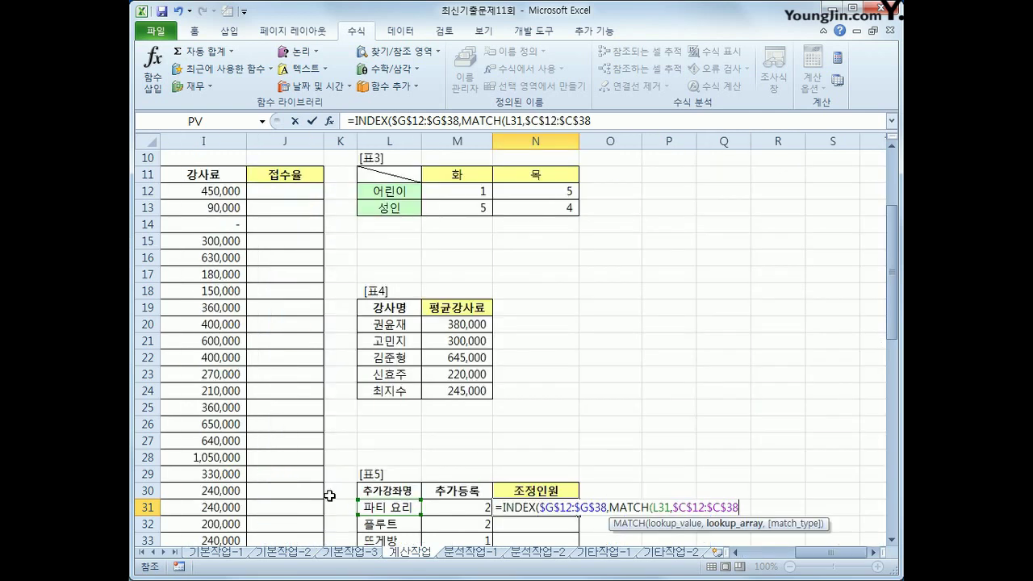
Step: Give MATCH the exact-match type 0, close both functions, and commit the formula in N31
text(,)
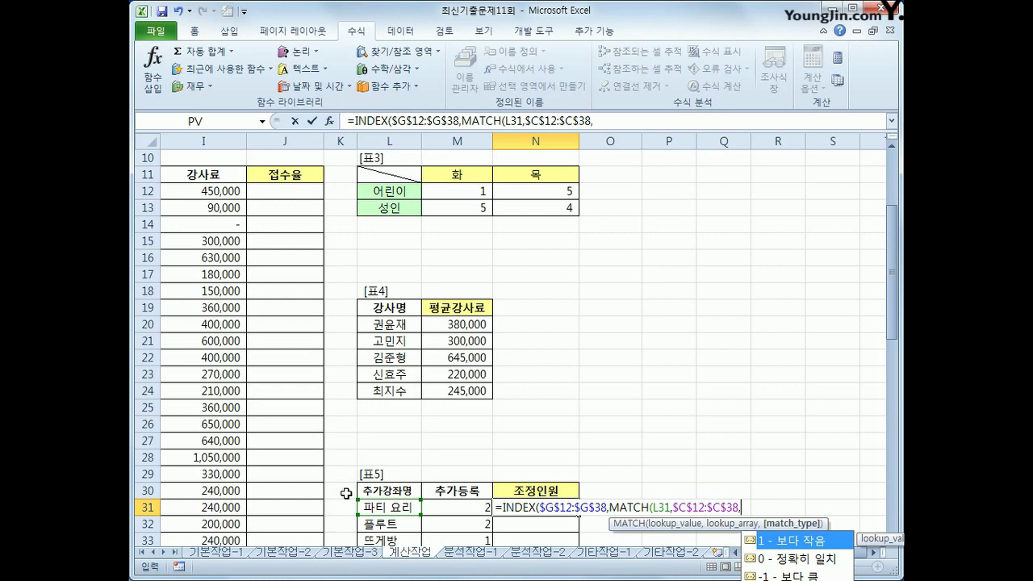
text(0))
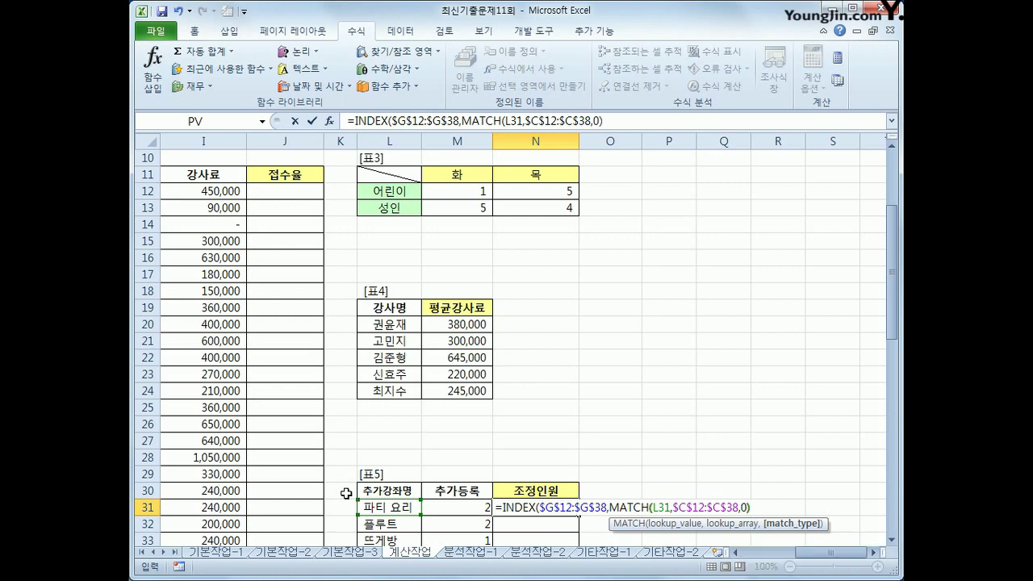
text())
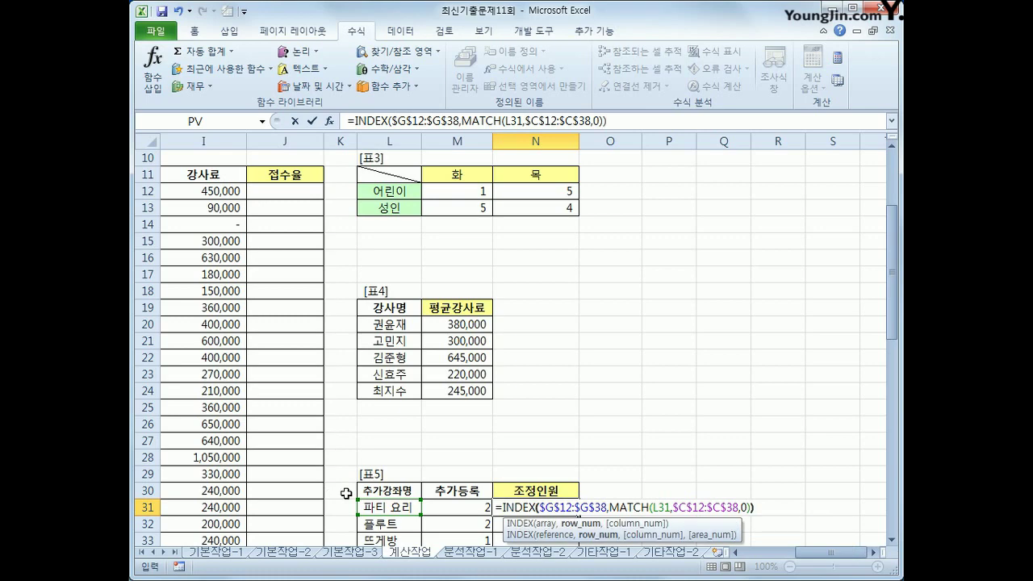
key(Return)
key(Up)
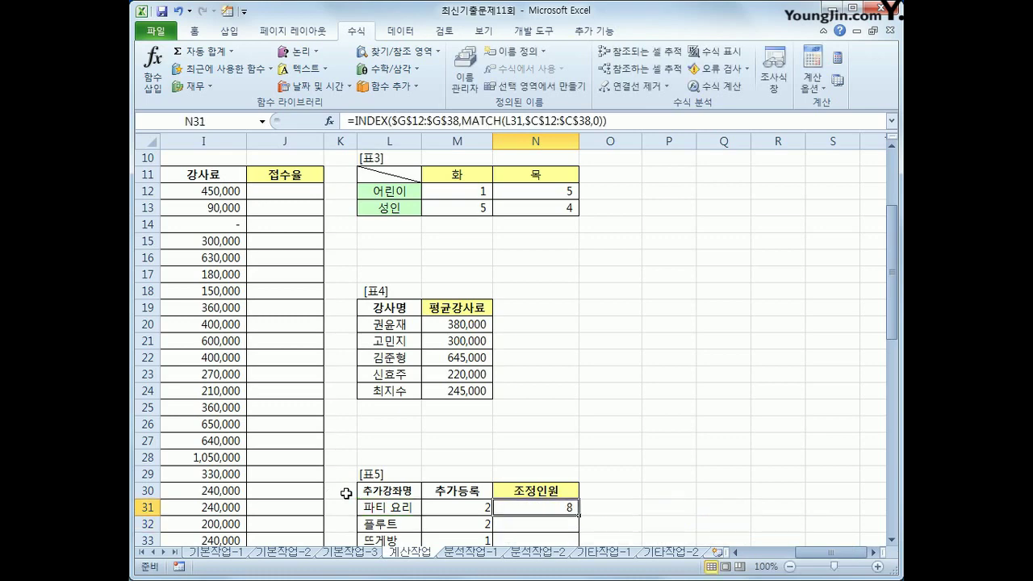
Step: Check the 등록 value of the 파티 요리 course in 표2 against the N31 result
drag(807, 553, 771, 553)
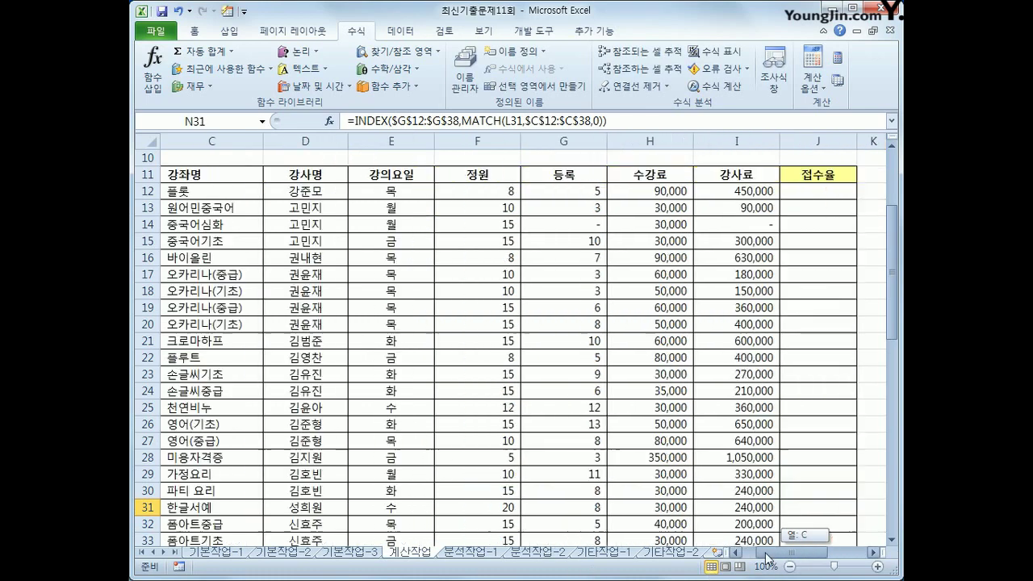
drag(218, 489, 555, 492)
click(558, 492)
scroll(664, 489, down, 3)
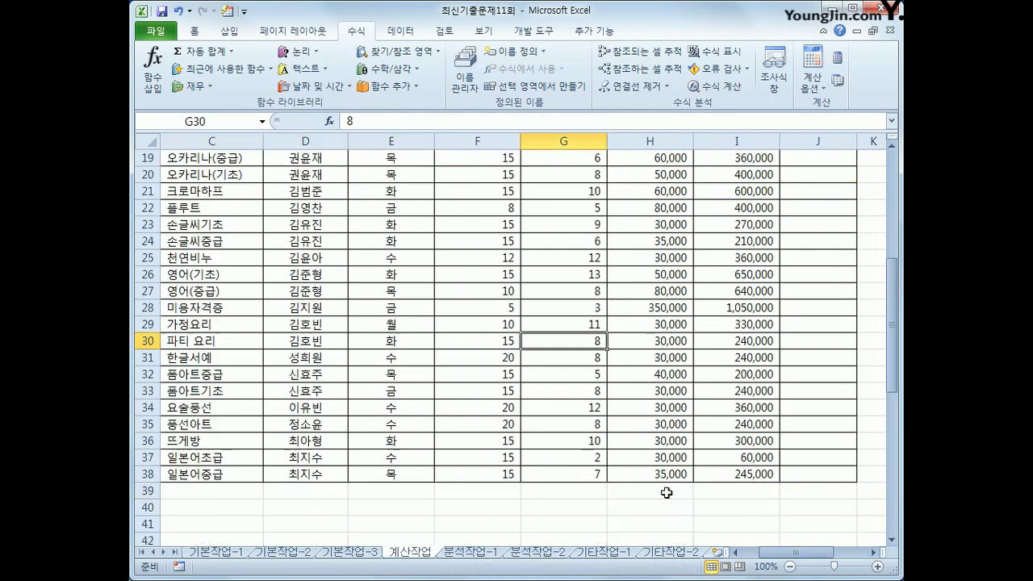
Step: Fill the INDEX and MATCH formula from N31 down to N33
drag(787, 553, 811, 553)
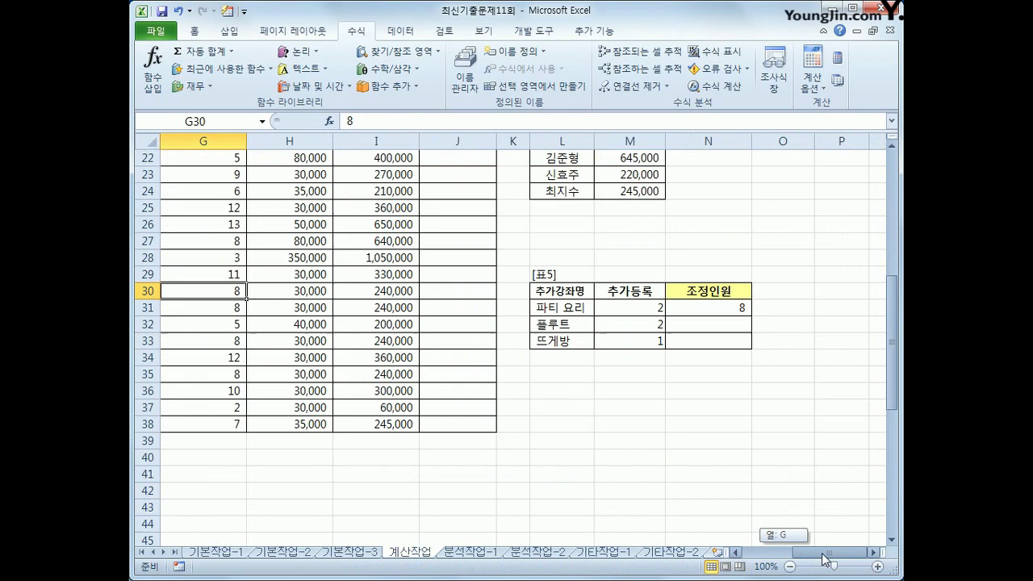
click(743, 310)
drag(748, 314, 748, 349)
Step: Check the 등록 values of 뜨게방 and 플루트 in 표2 against the filled 조정인원 results
drag(799, 556, 770, 556)
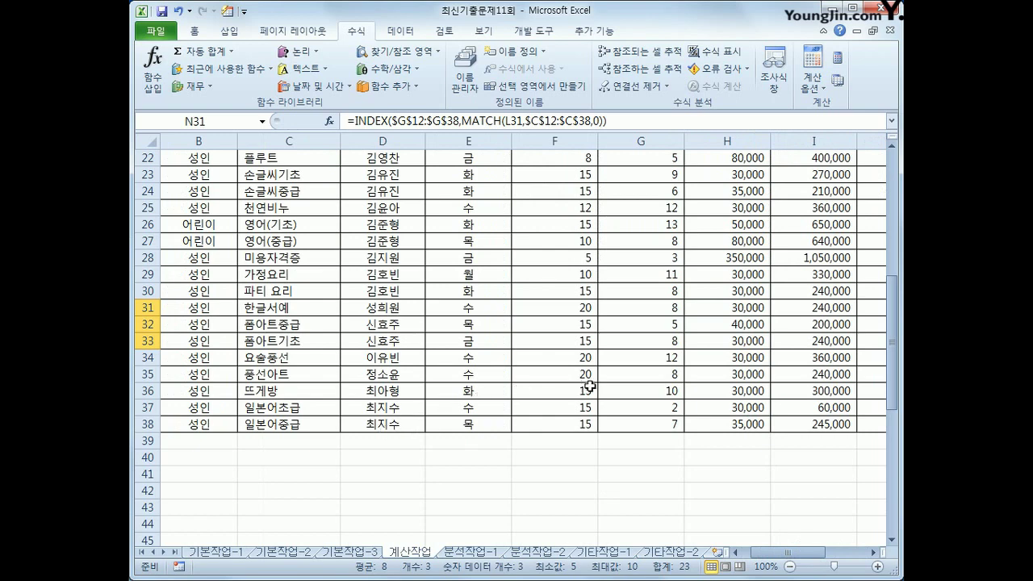
click(652, 392)
scroll(653, 392, up, 2)
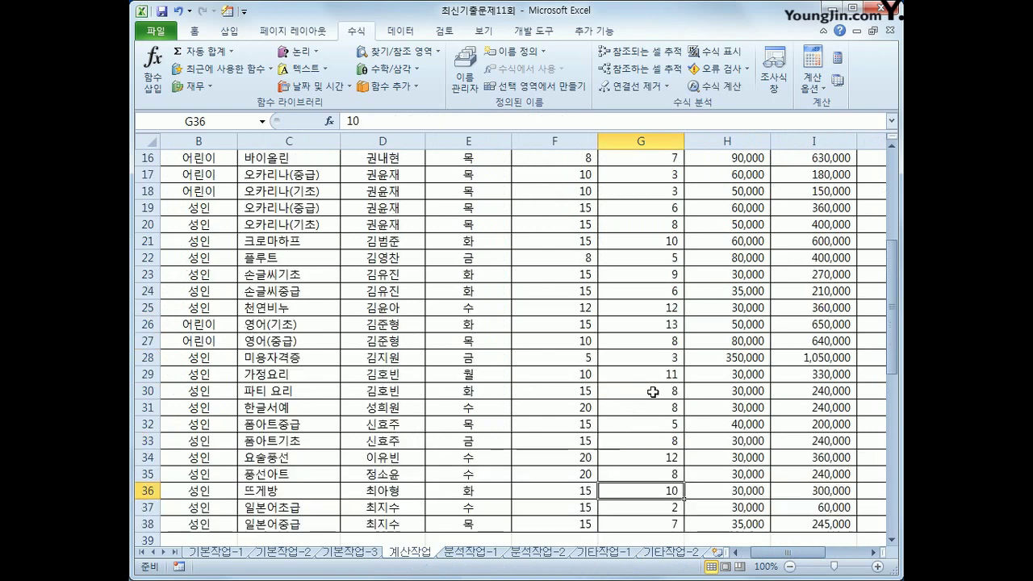
click(655, 260)
drag(768, 555, 781, 555)
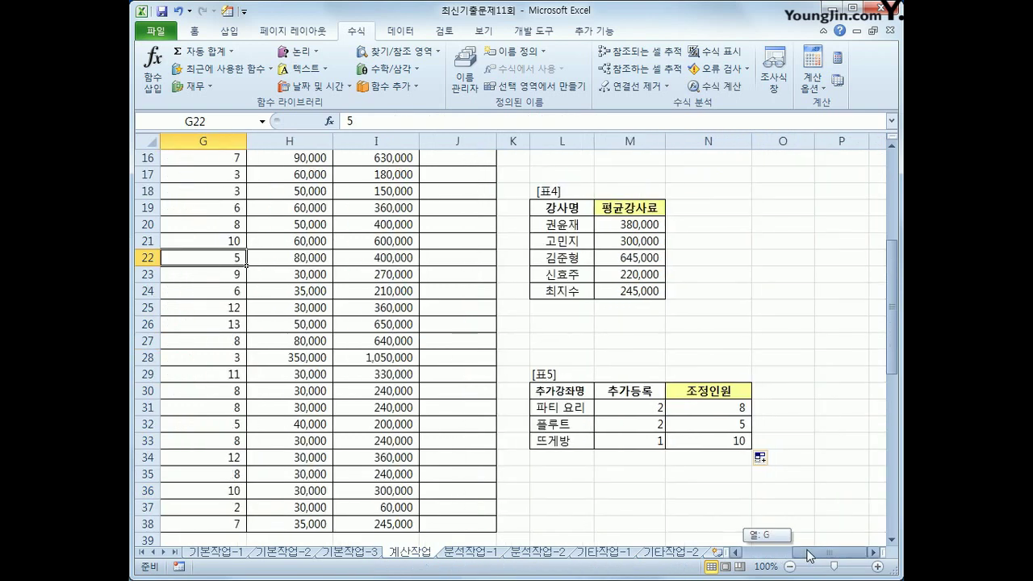
Step: Append +M31 to the N31 formula so the 추가등록 count is added to the looked-up 등록 value
click(738, 441)
click(726, 407)
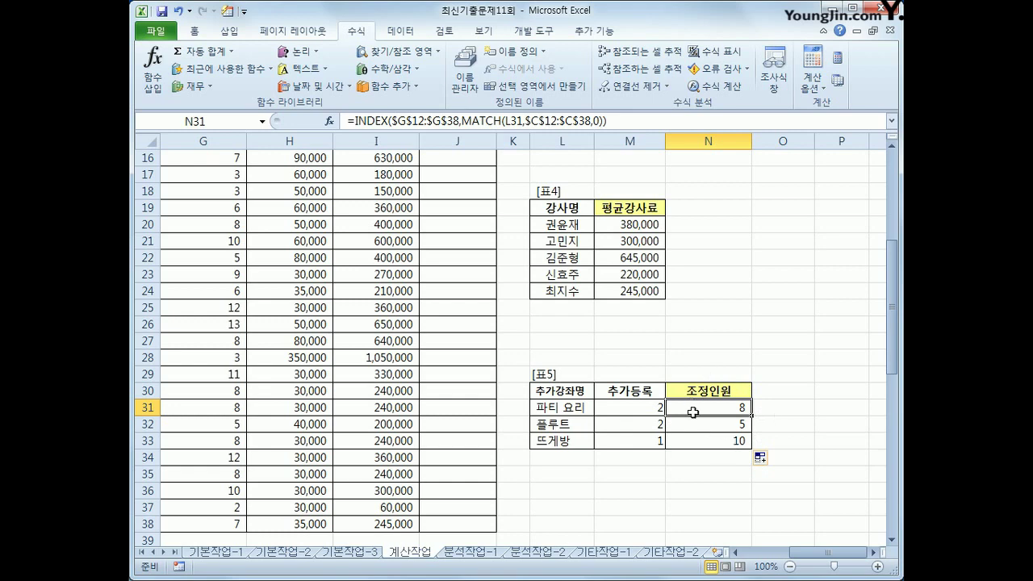
click(632, 121)
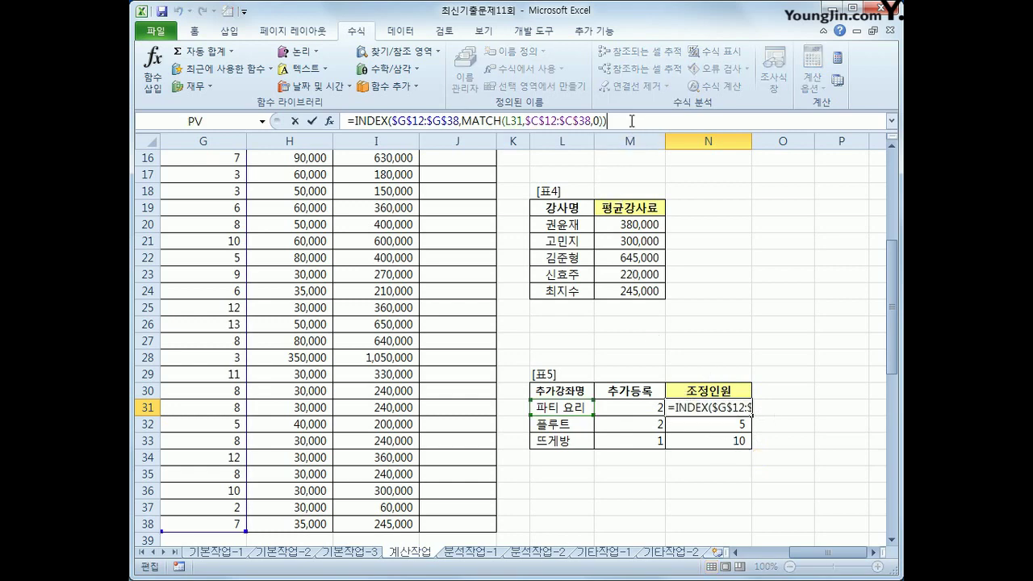
text(+)
click(642, 405)
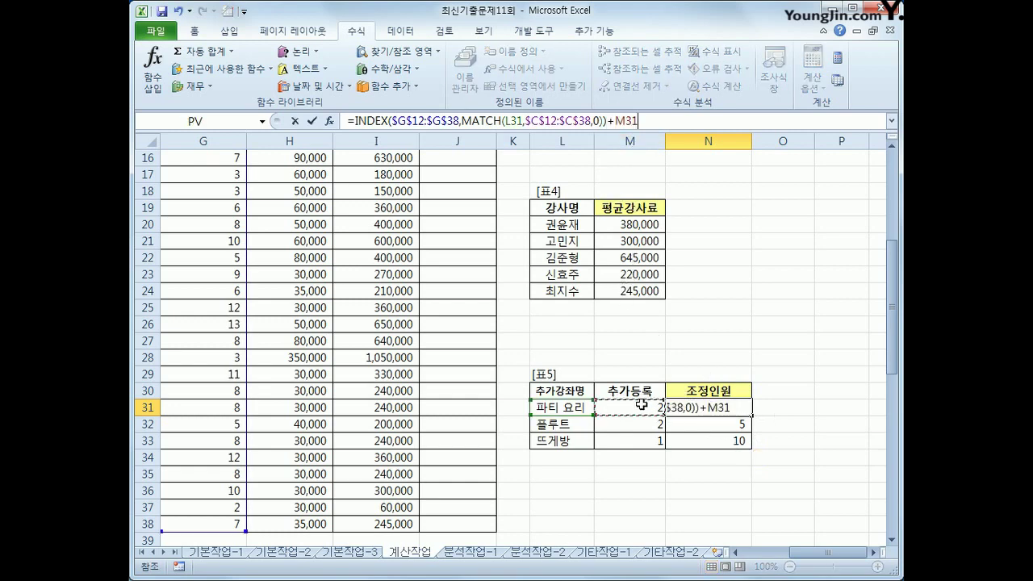
key(Return)
Step: Copy the extended 조정인원 formula from N31 down through N33
click(746, 408)
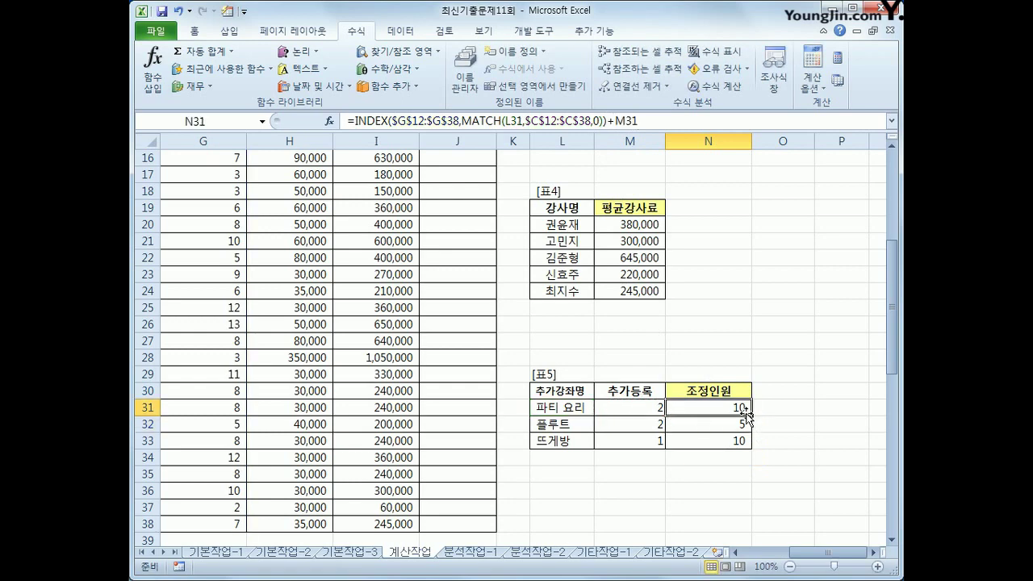
drag(748, 415, 748, 444)
click(702, 407)
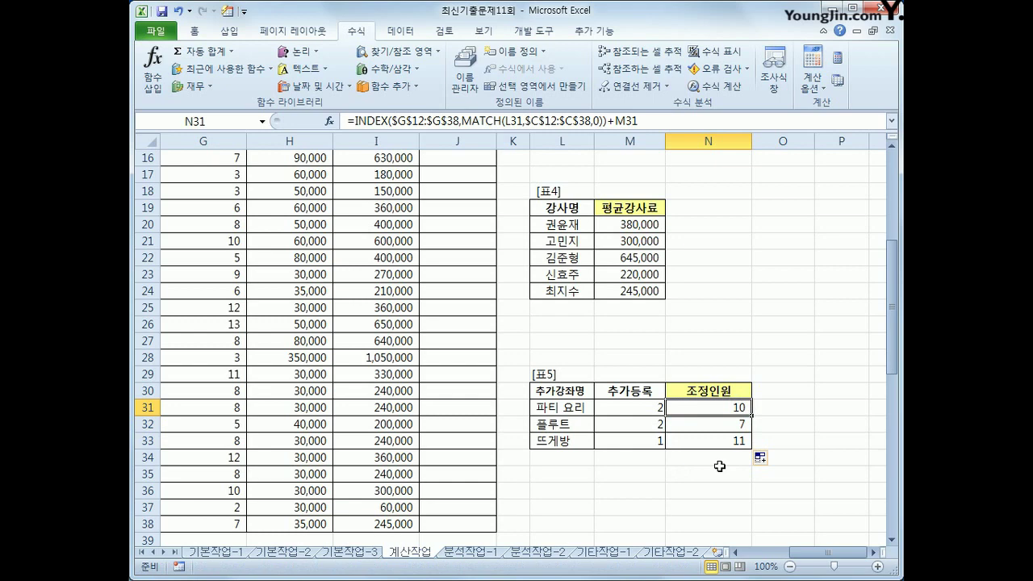
Step: Select J12, the first 접수율 cell of 표2
click(805, 553)
scroll(818, 525, up, 4)
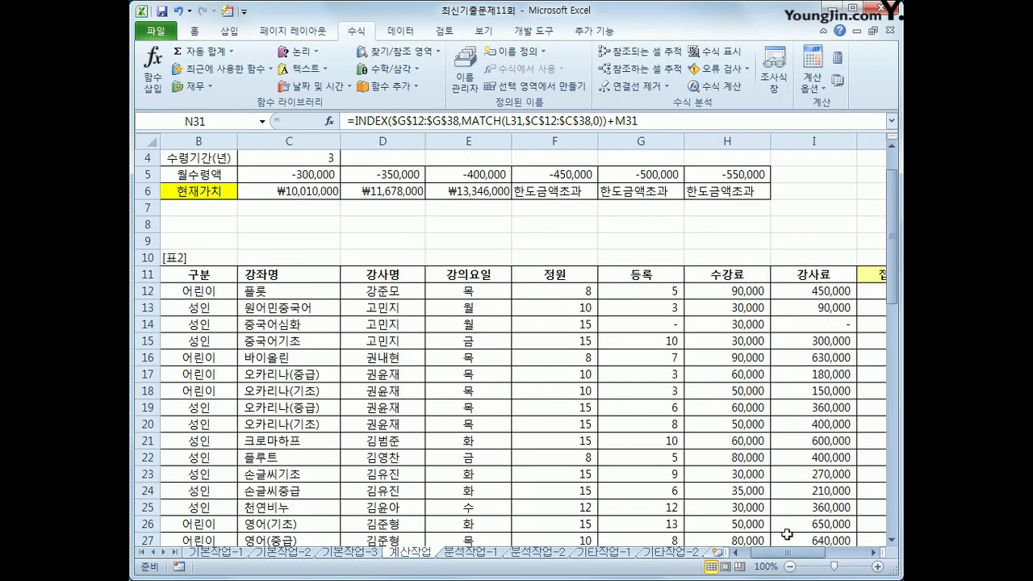
click(874, 552)
click(874, 552)
click(727, 292)
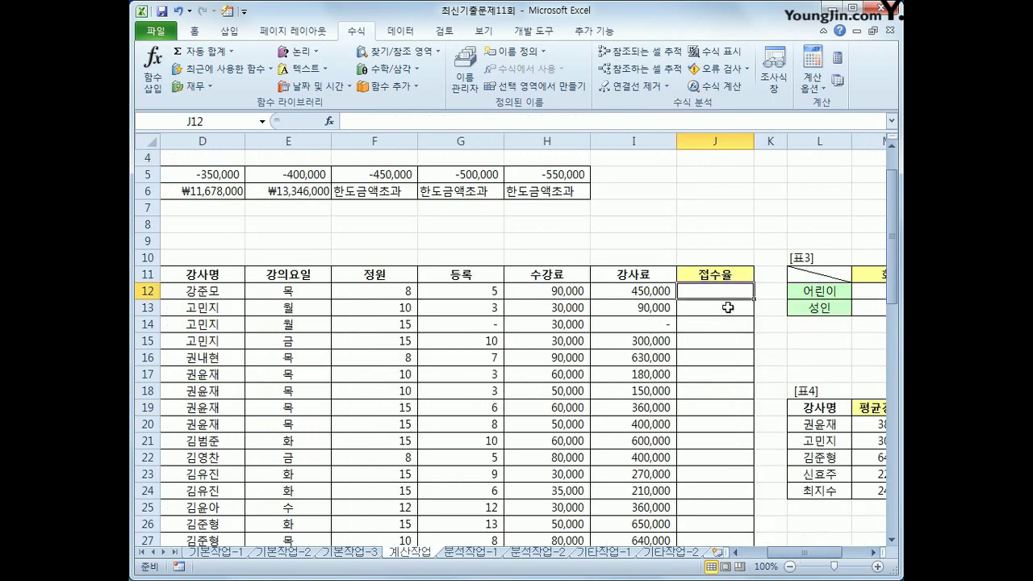
Step: Open the Visual Basic editor and insert a new standard module in the workbook project
click(533, 32)
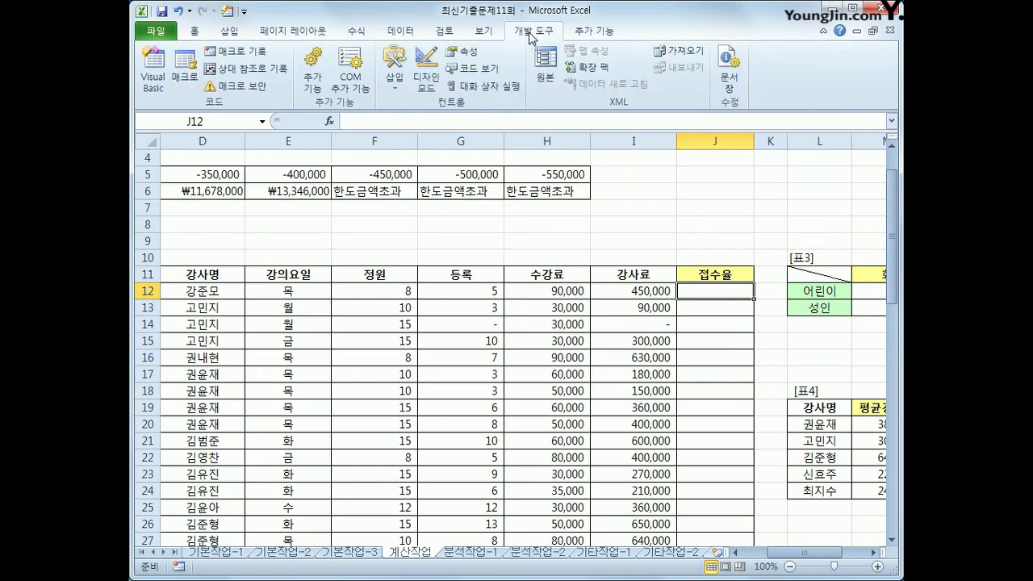
click(151, 72)
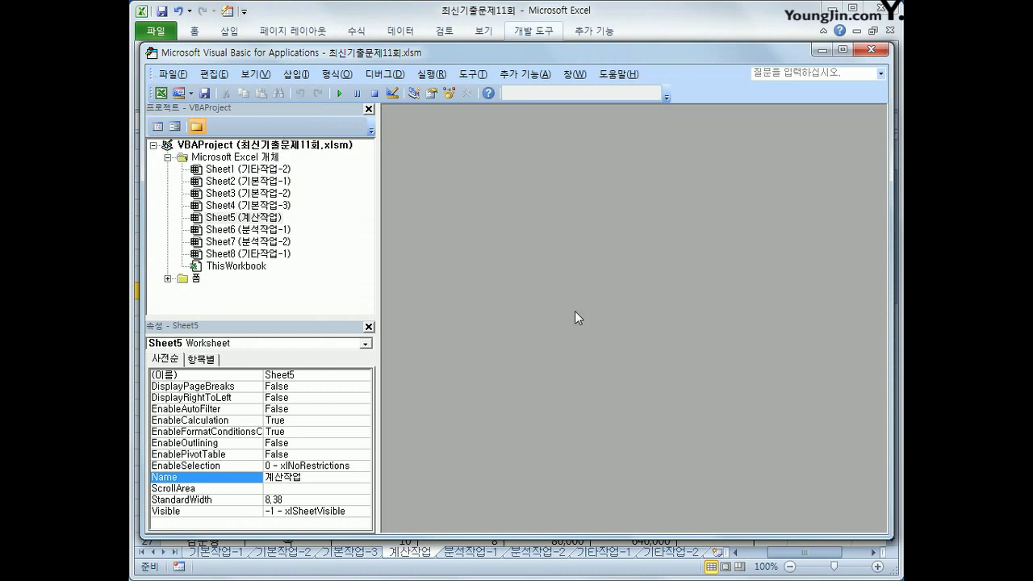
click(296, 74)
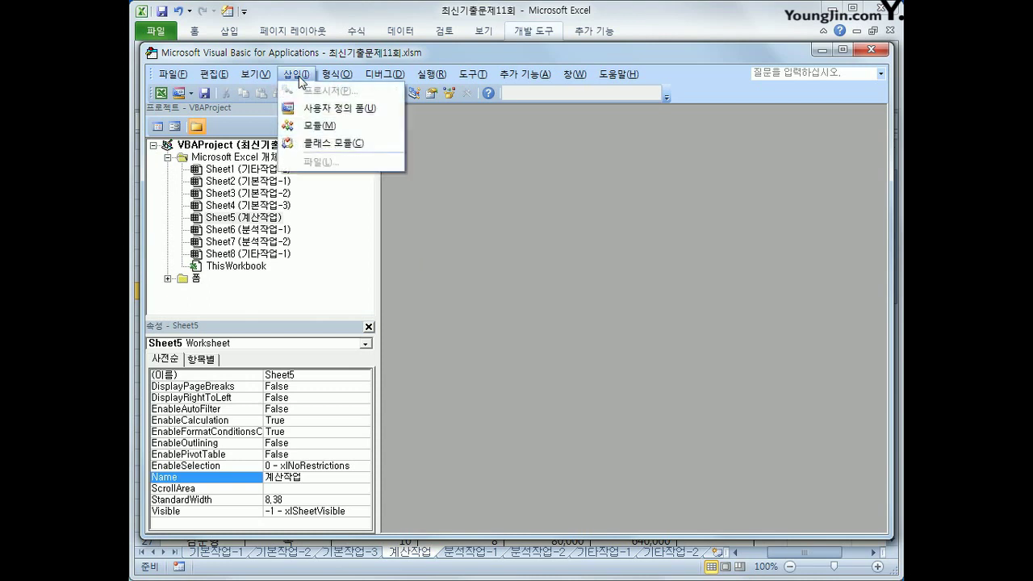
click(320, 126)
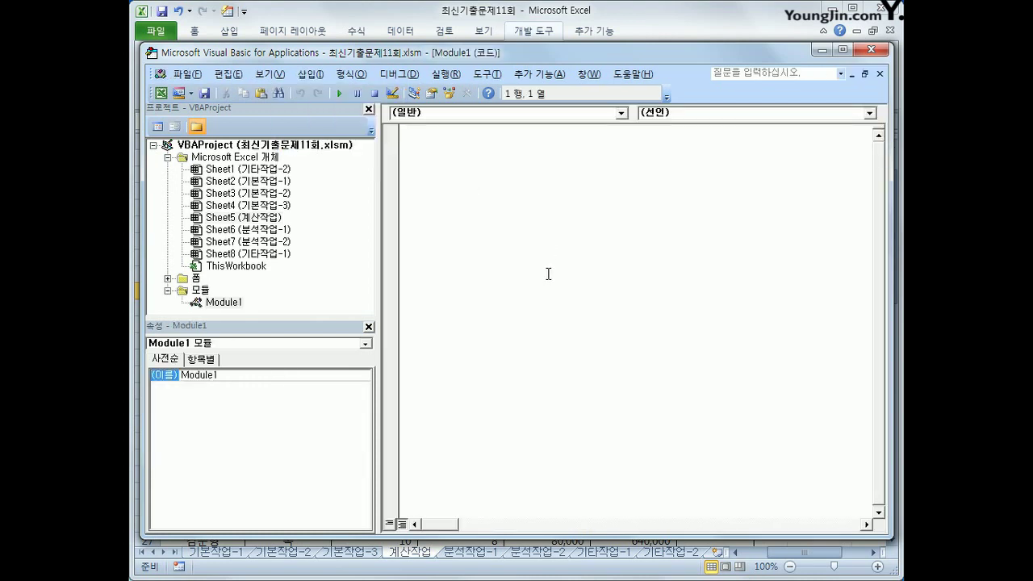
Step: Declare the public function fn접수율(정원, 등록) in the new module
text(publ)
key(BackSpace)
key(BackSpace)
key(BackSpace)
text(ublic function fn접수)
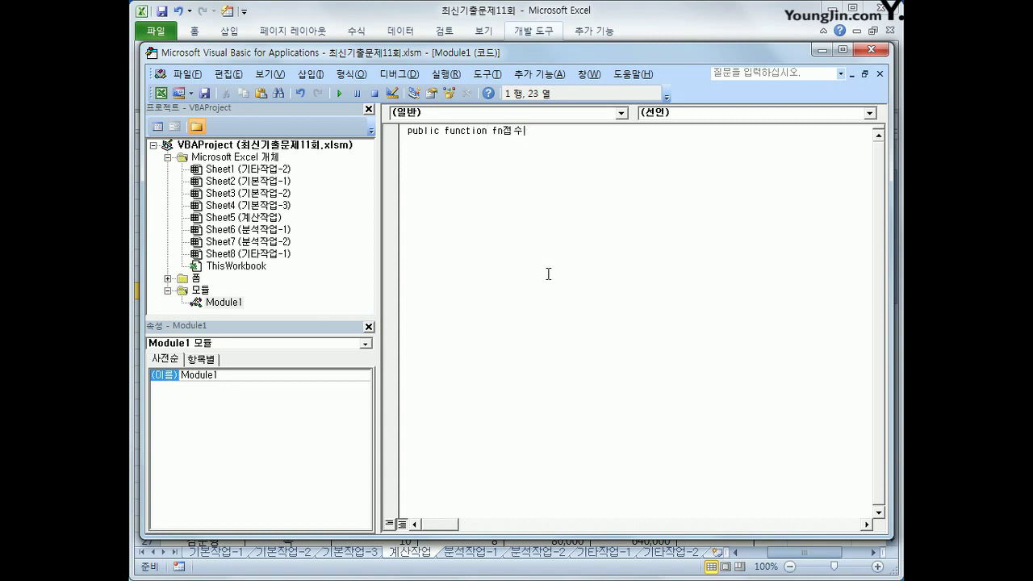
text((정원)
key(BackSpace)
key(BackSpace)
key(BackSpace)
text(률()
text(정원,ㄷ)
text(등록))
key(Return)
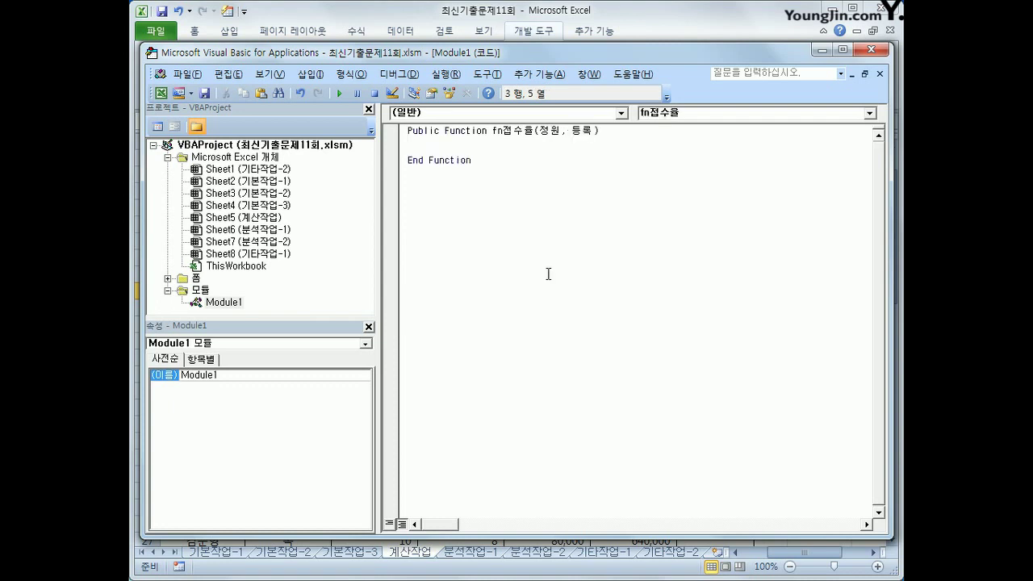
Step: Begin an If block in fn접수율 with the condition 등록 = 0
text(if)
text(emd)
key(BackSpace)
key(BackSpace)
key(BackSpace)
key(Hangul)
text(ㄷ등록 =0 ㅅ)
key(BackSpace)
key(Hangul)
text(then)
key(Return)
Step: Inside the If block, make fn접수율 return the text "등록미달"
key(Tab)
text(fn)
key(Hangul)
text(접수율 =)
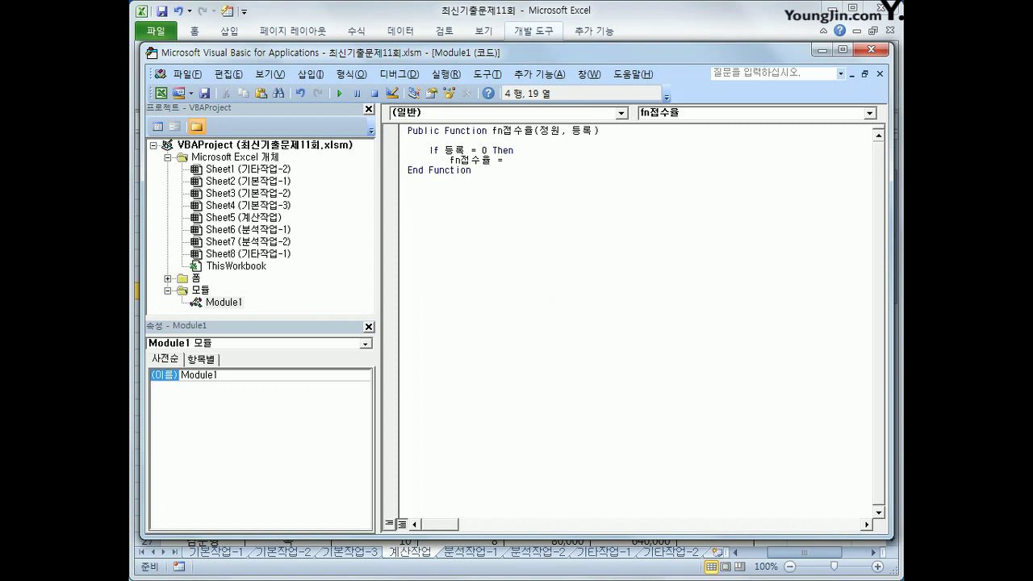
key(Return)
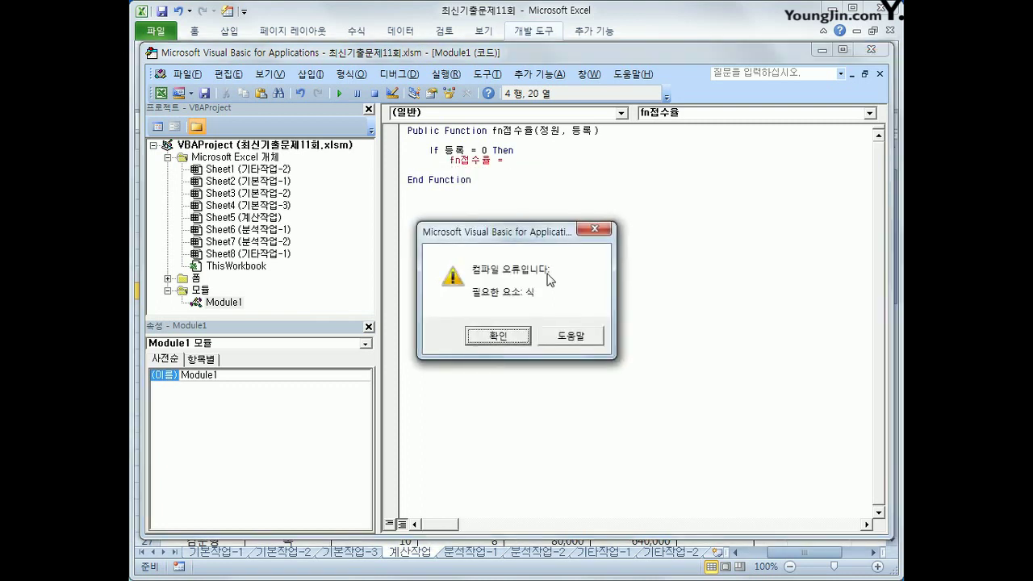
key(Return)
key(BackSpace)
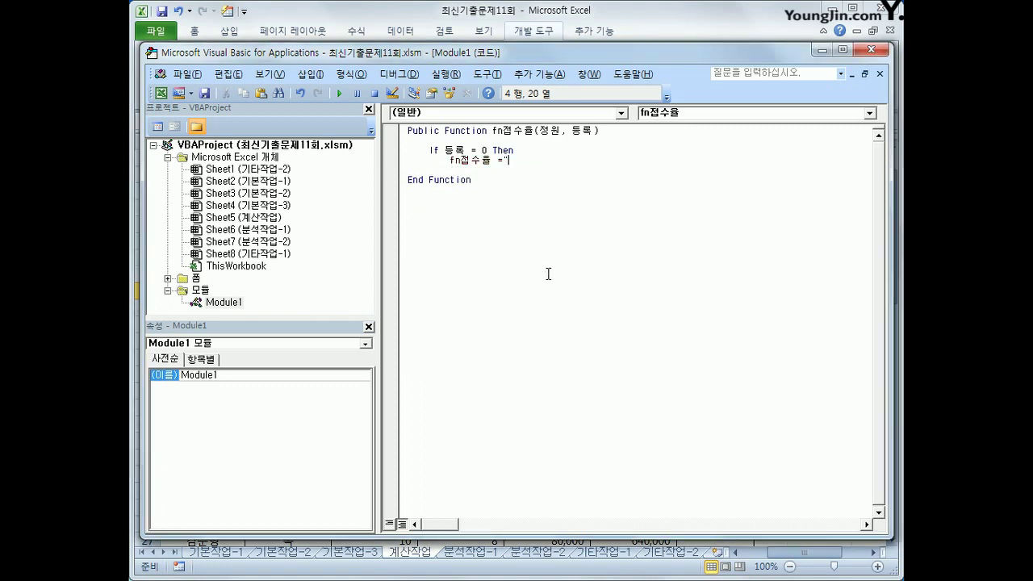
text("ㅎ등록)
text(미달)
key(Return)
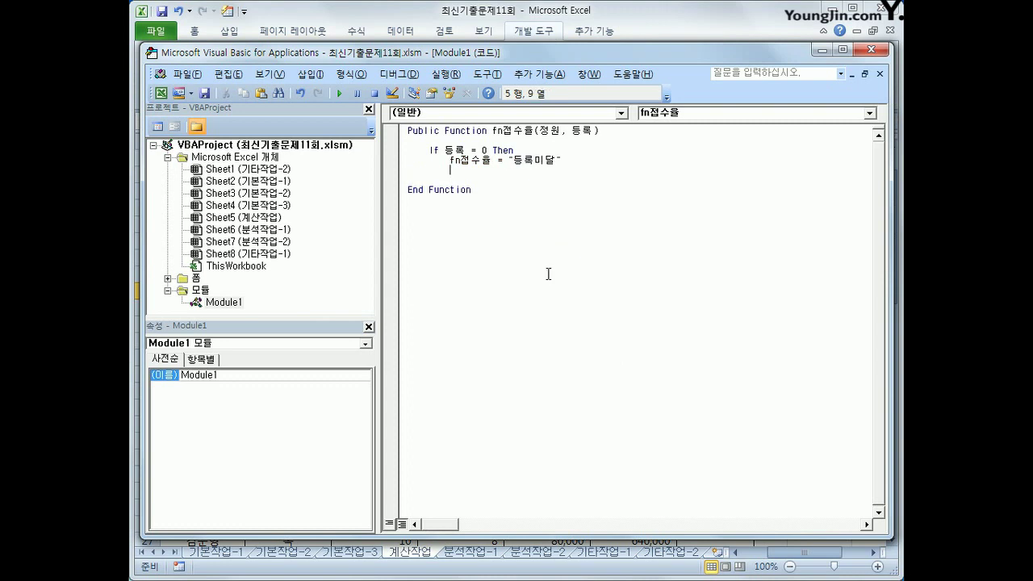
Step: Add an ElseIf branch to fn접수율 with the condition 등록 = 정원, aligned with the opening If
key(BackSpace)
text(ㅏ)
text(elseif)
text( 등록 =)
text(정ㅇ)
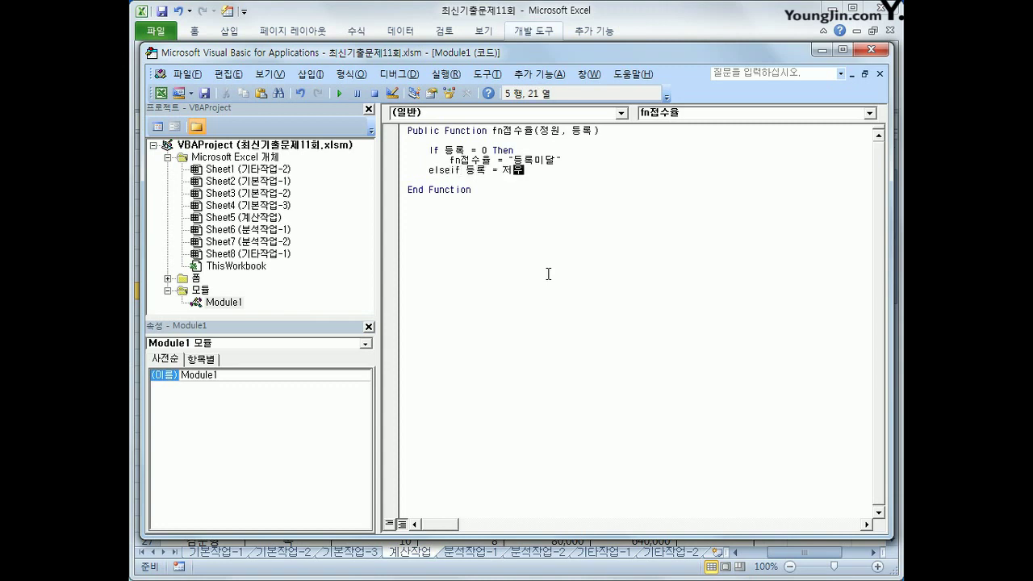
text(원 then)
key(Return)
Step: Make fn접수율 return the text "등록완료" inside the 등록 = 정원 branch
key(Tab)
text(fn)
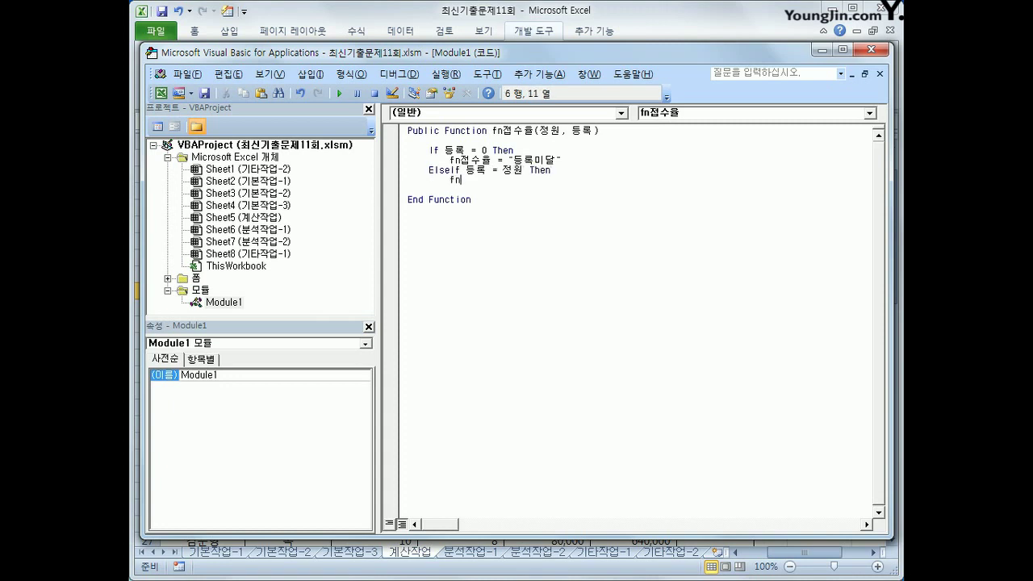
text(접숭율 =)
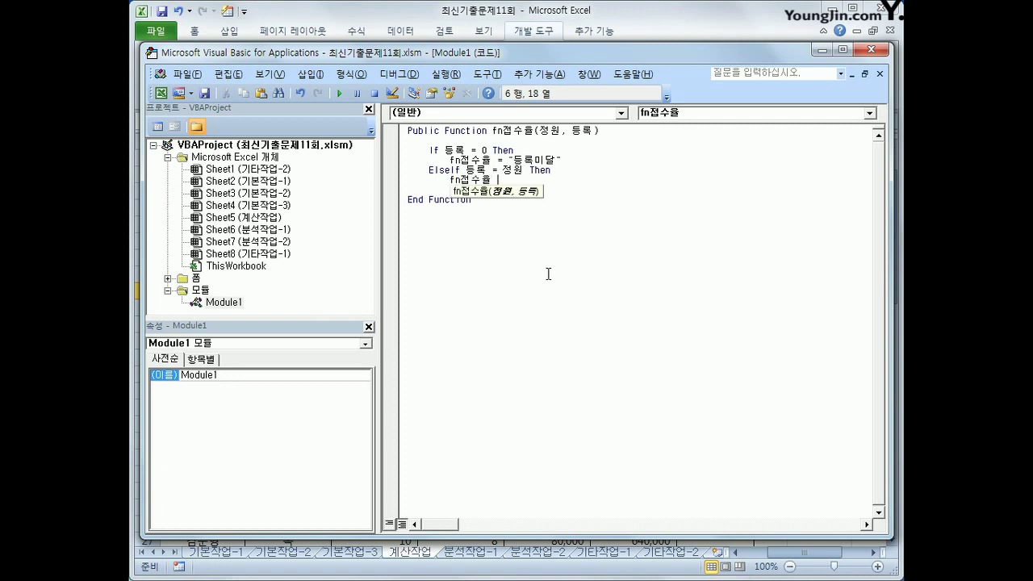
text( "등로)
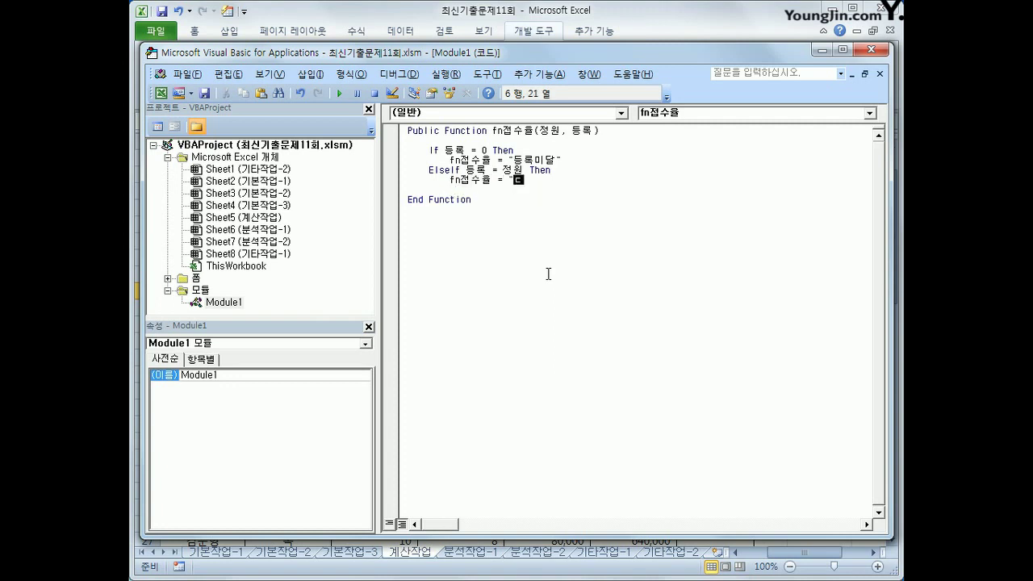
text(록완료")
key(Return)
Step: Add a second ElseIf branch to fn접수율 with the condition 등록 > 정원
key(BackSpace)
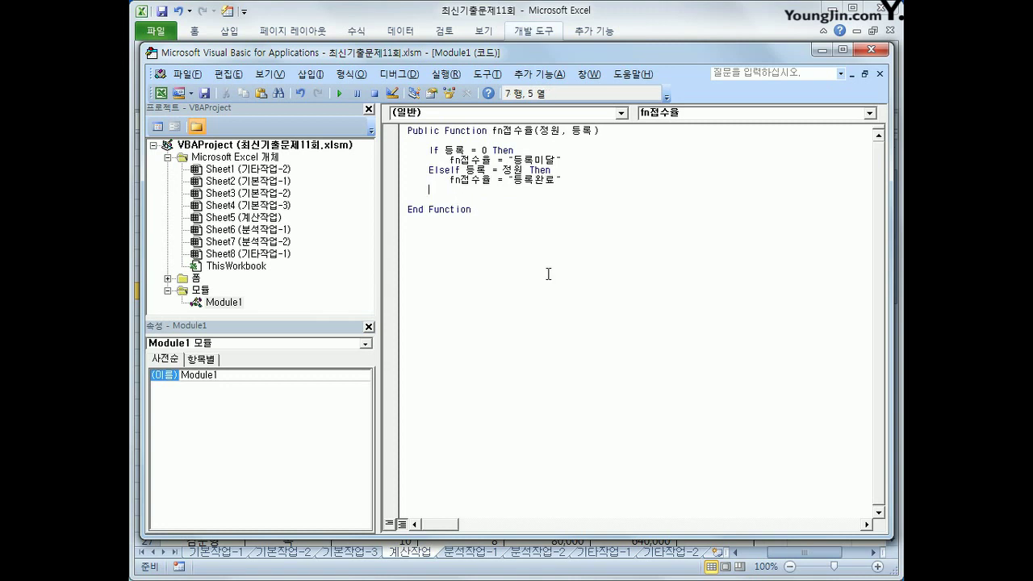
text(el)
text(seif )
text(등록>)
text(정ㅇ)
text( Then)
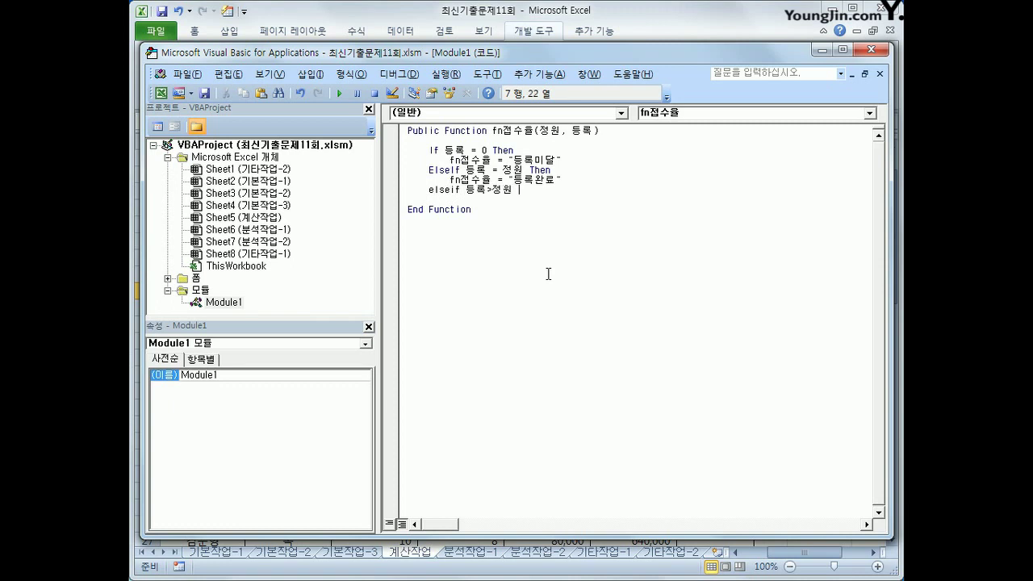
key(Return)
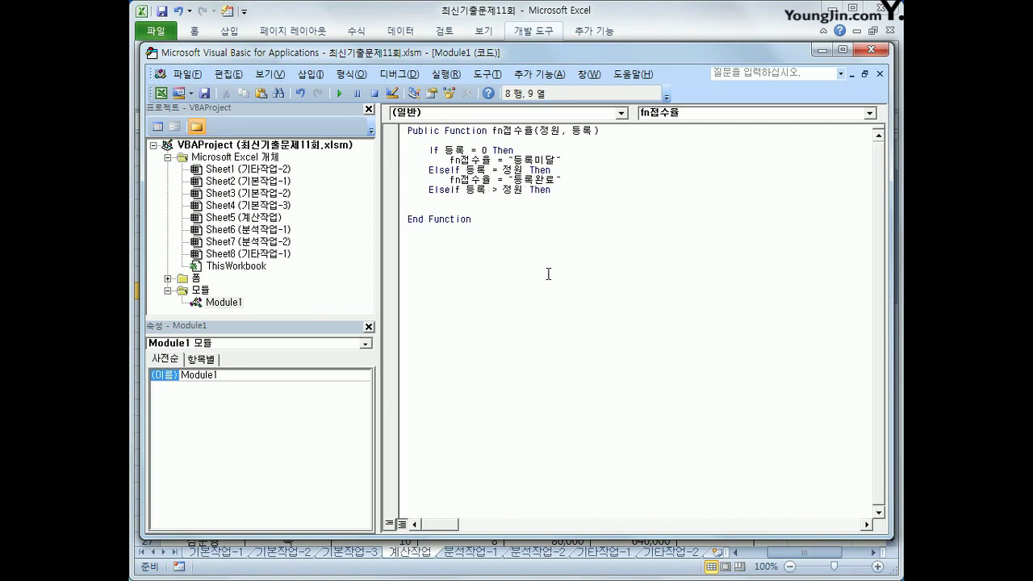
Step: Fill the 등록 > 정원 branch with a copy of the "등록완료" assignment and change its text to "등록초과"
key(Up)
key(End)
key(Down)
text(fn접수율 = "등록완료")
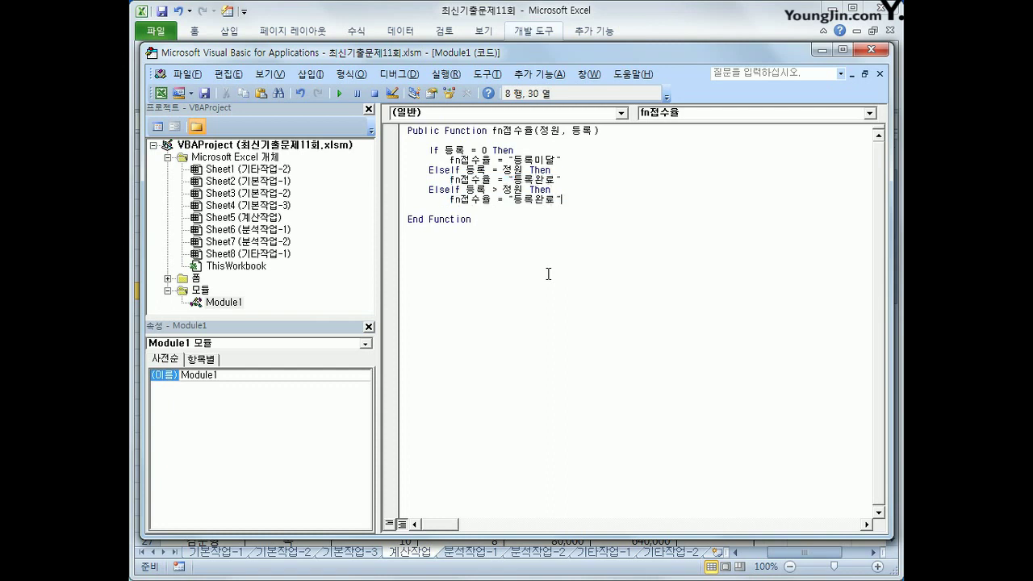
key(Left)
key(Left)
key(Left)
key(shift+Right)
key(shift+Right)
text(초과)
key(End)
Step: Add an Else branch at the If level and insert an indented copy of the fn접수율 = "등록완료" line in it
key(Return)
key(BackSpace)
text(Else)
key(Return)
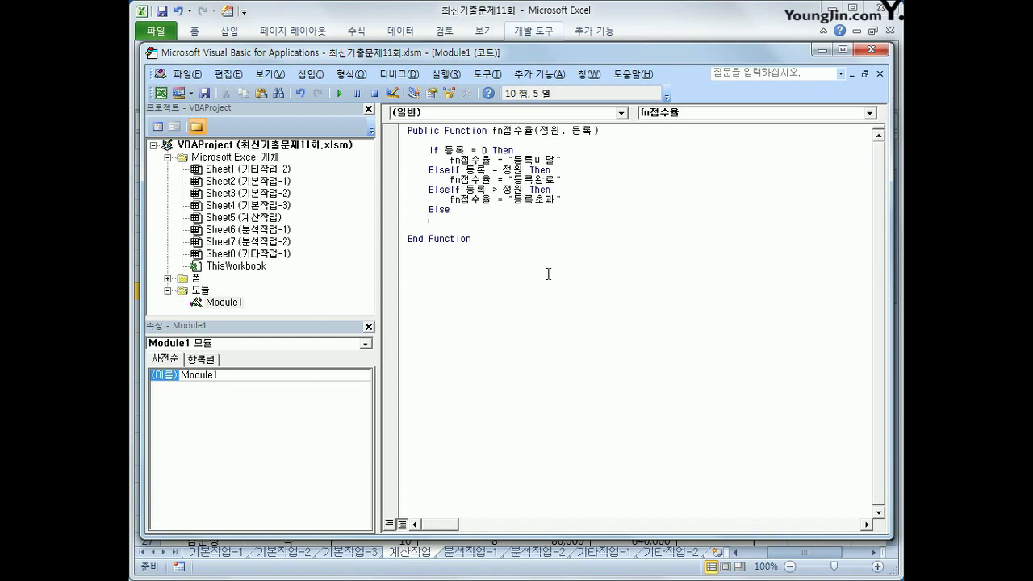
key(Tab)
text(fn접수율 = "등록완료")
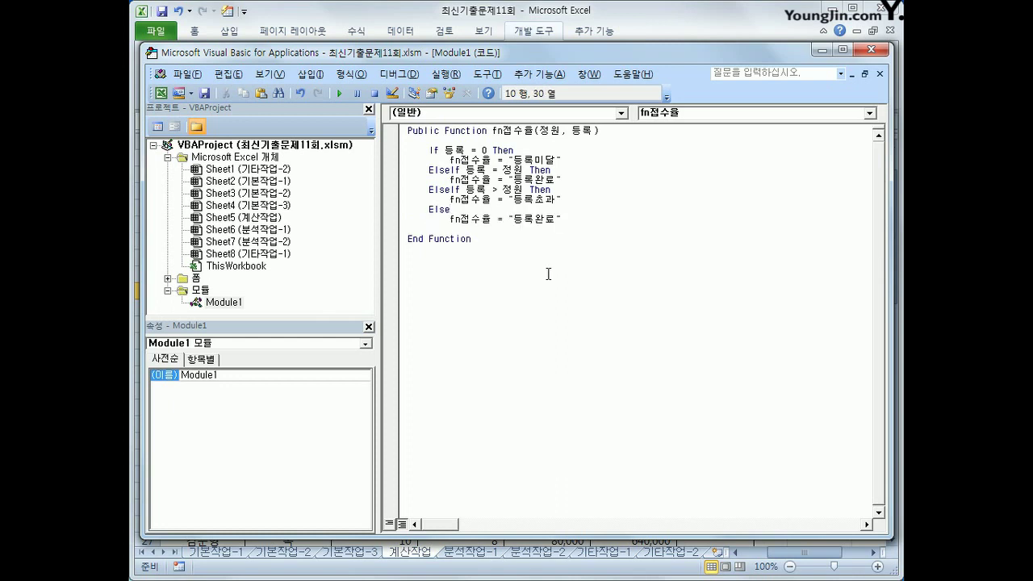
Step: Replace the "등록완료" result in the Else branch of fn접수율 with the expression 등록 / 정원
key(Left)
key(Left)
key(Left)
key(Left)
key(Left)
key(shift+End)
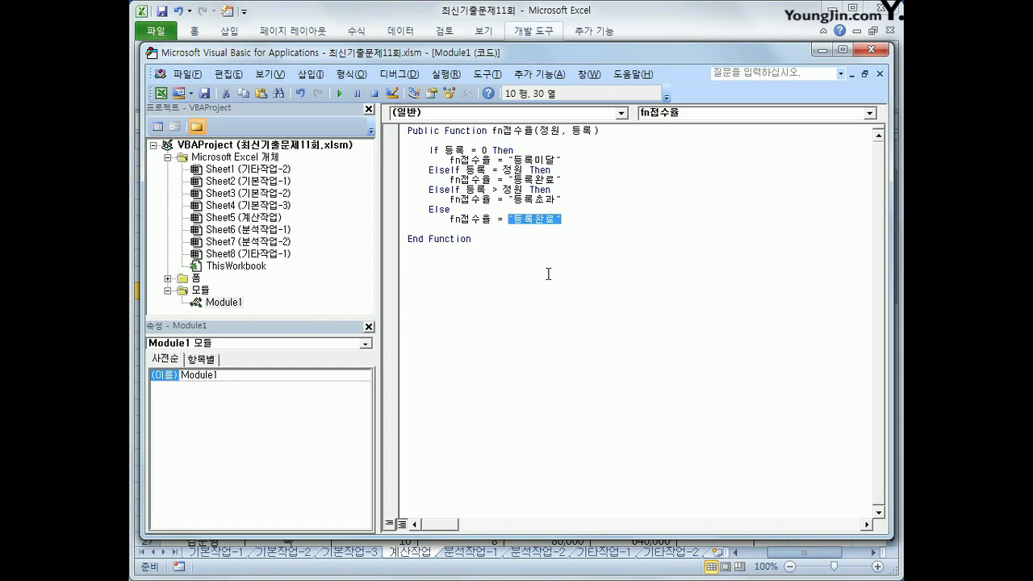
text(emd)
key(BackSpace)
key(BackSpace)
key(BackSpace)
key(Hangul)
text(등로)
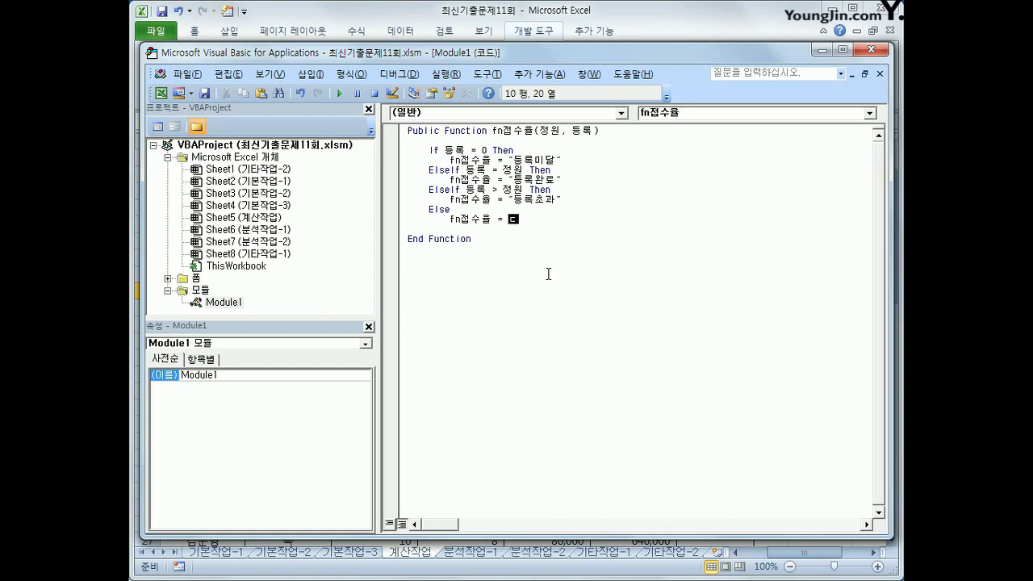
text(록 / 정원)
key(Return)
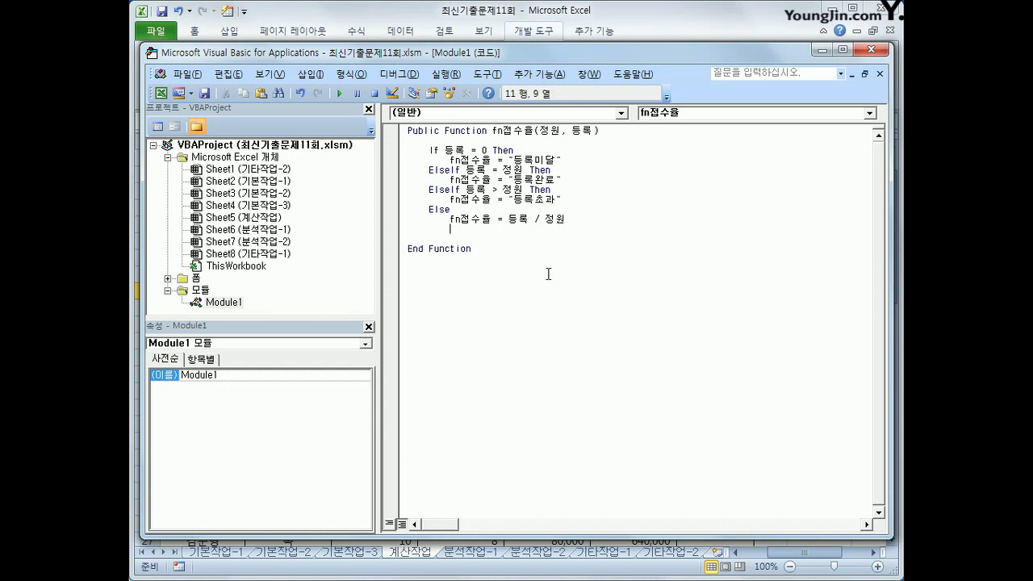
Step: Close the conditional block below the Else branch with an unindented End If line
key(BackSpace)
text(e)
key(BackSpace)
key(Hangul)
text(end if)
key(Return)
key(Tab)
key(Up)
key(Up)
Step: Check the result line of each branch in fn접수율 and close the Visual Basic editor
click(574, 159)
click(572, 184)
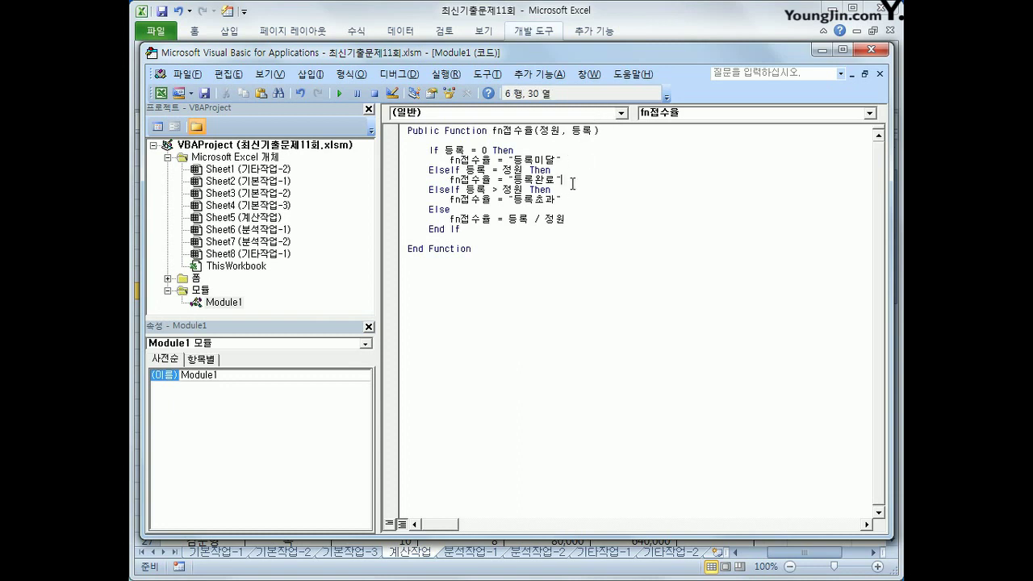
click(568, 199)
click(573, 221)
click(868, 51)
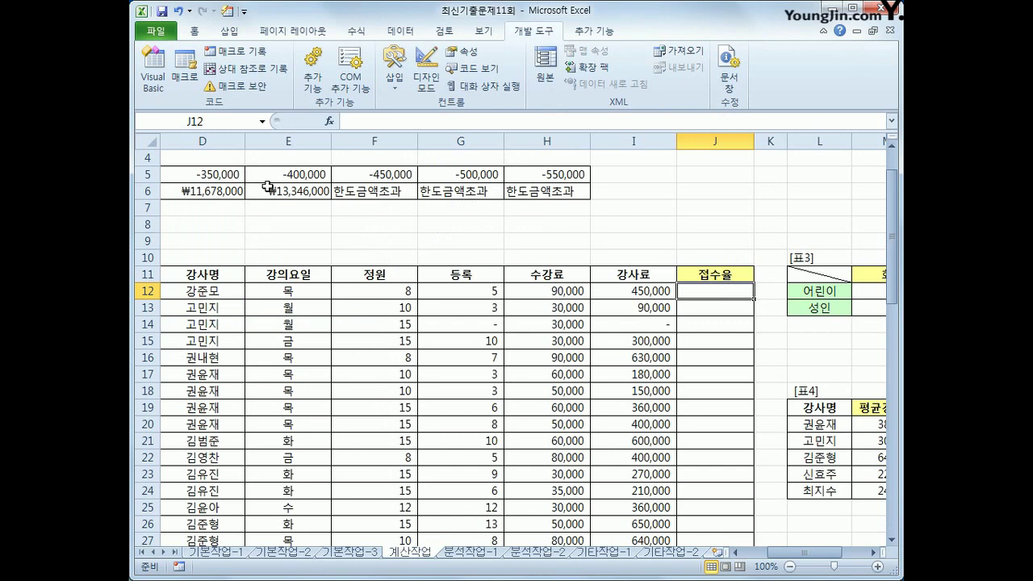
Step: Insert the user-defined function fn접수율 in cell J12 with F12 as 정원 and G12 as 등록
click(334, 122)
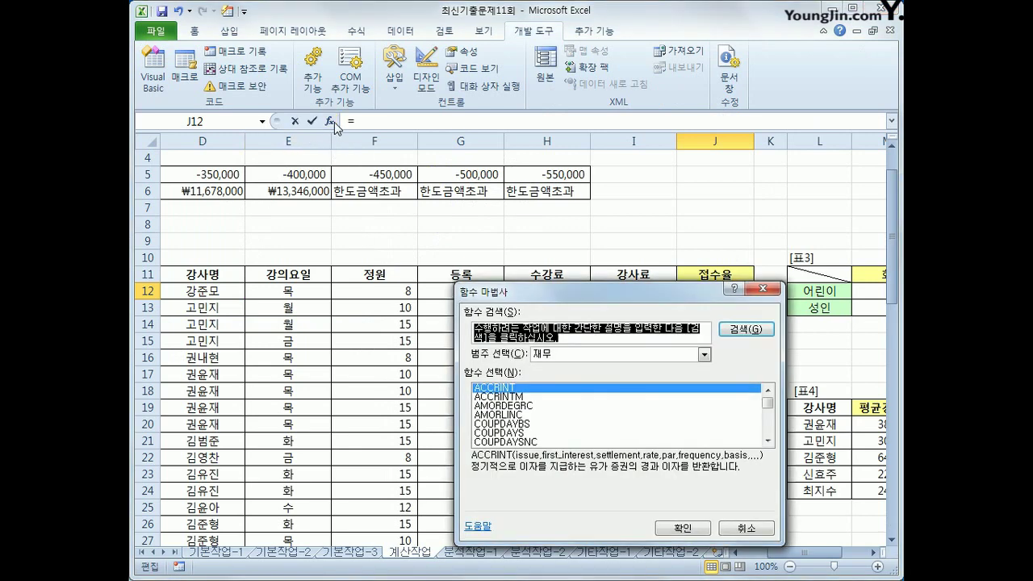
drag(536, 291, 540, 228)
click(706, 292)
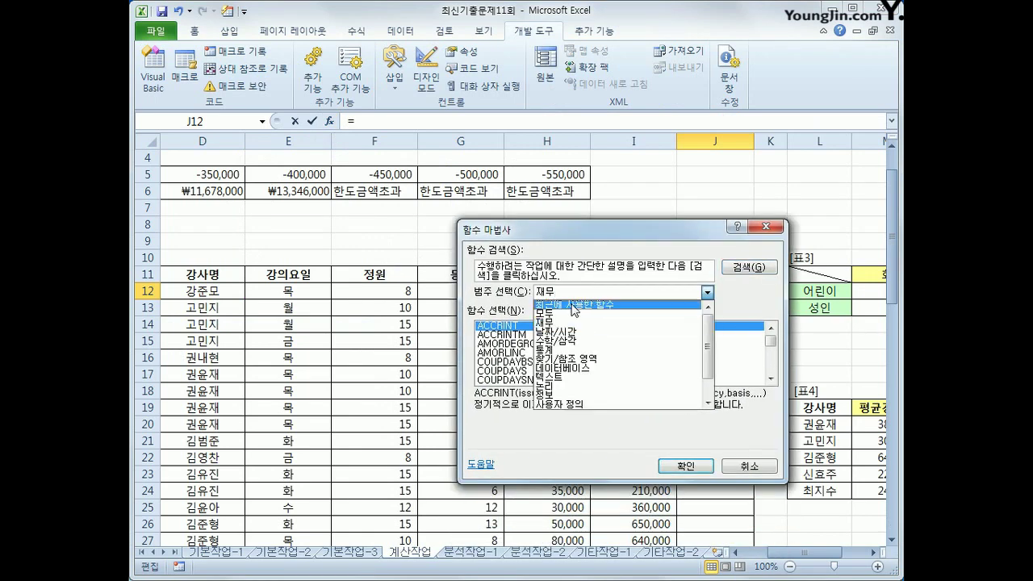
click(600, 404)
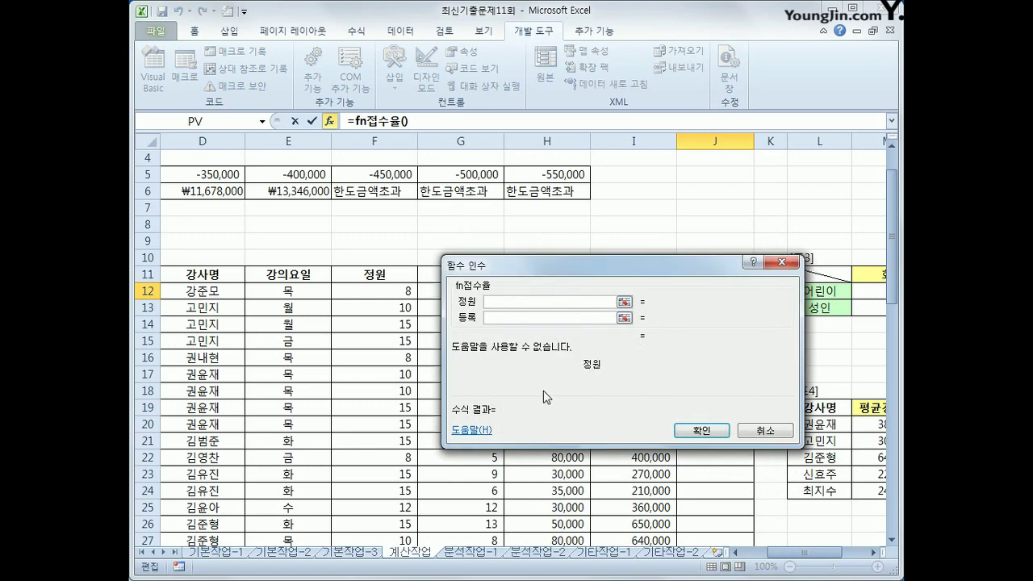
drag(543, 390, 517, 473)
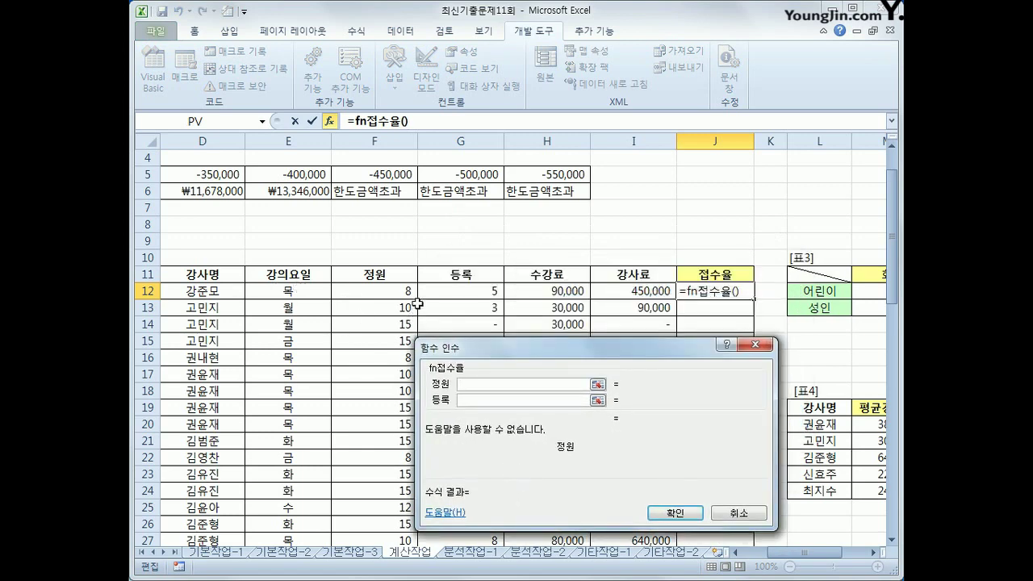
click(395, 292)
click(478, 400)
click(485, 292)
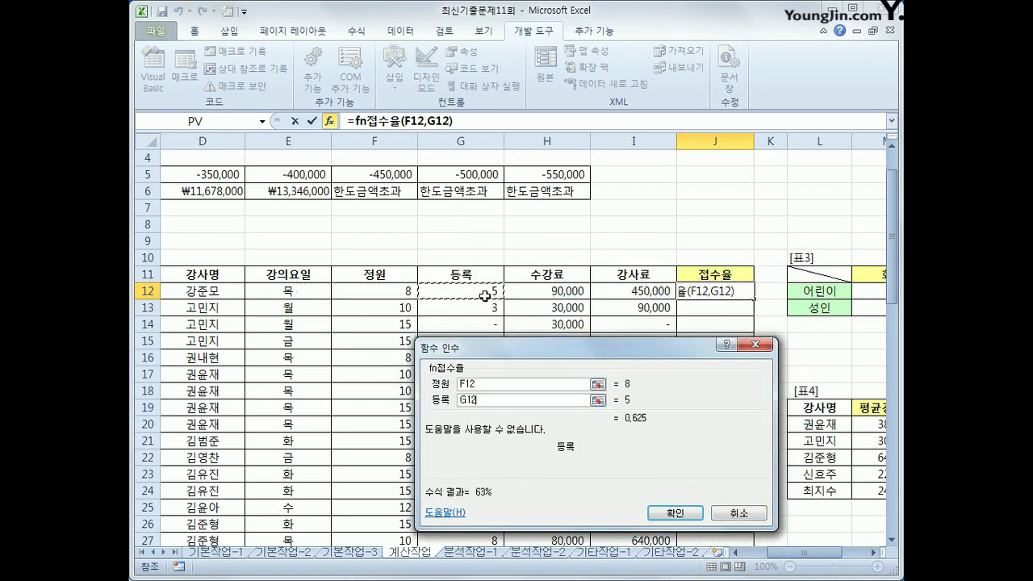
click(674, 513)
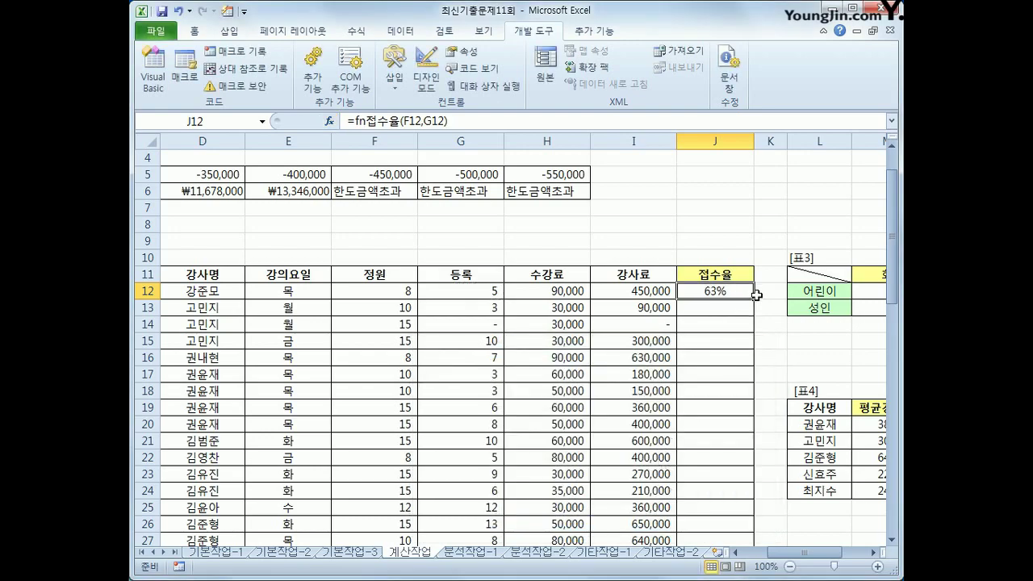
Step: Fill the J12 formula down the 접수율 column to J38 and check the results
double_click(755, 298)
scroll(757, 408, down, 5)
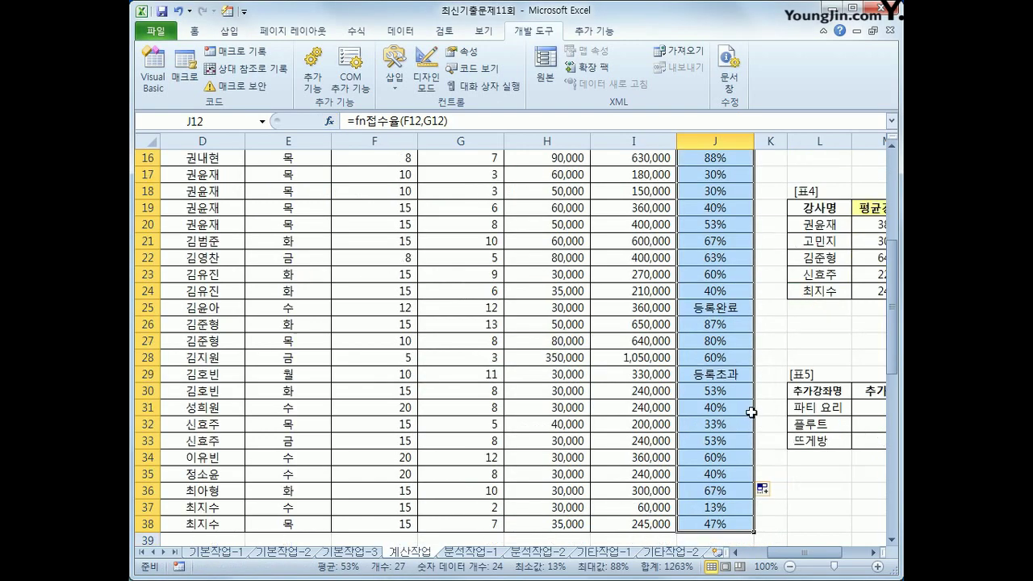
scroll(747, 401, up, 4)
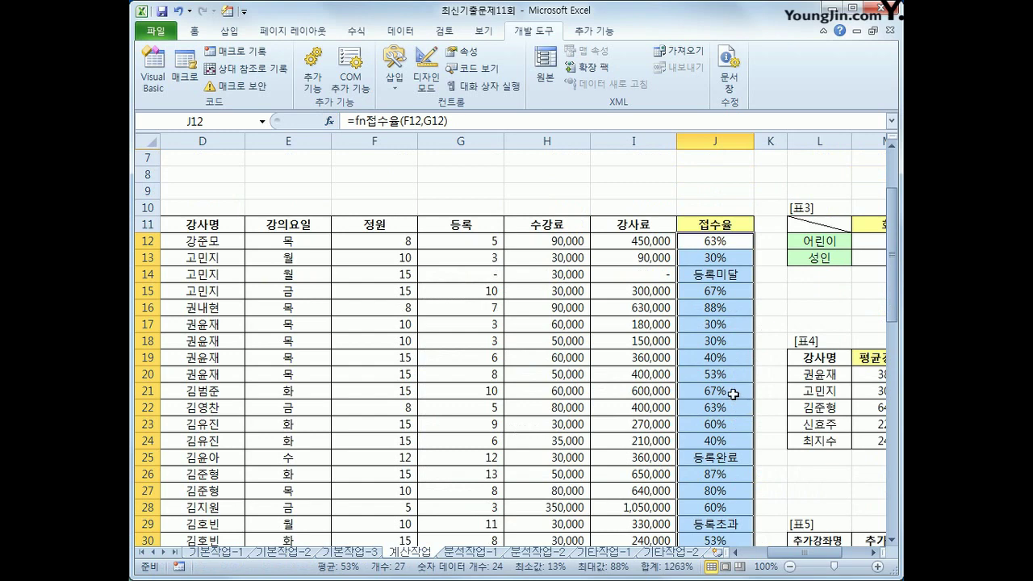
scroll(733, 394, down, 3)
click(732, 526)
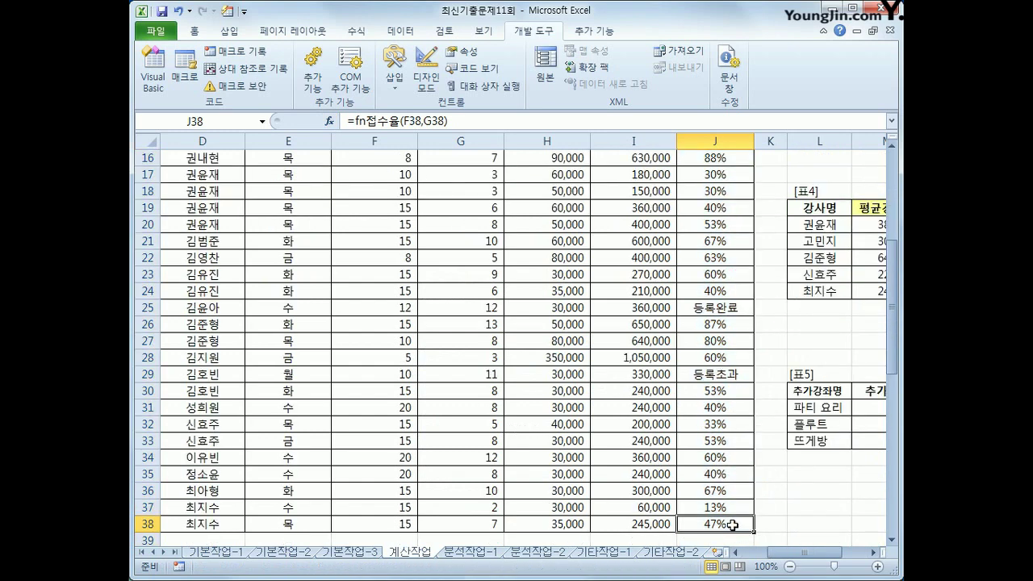
scroll(755, 503, up, 3)
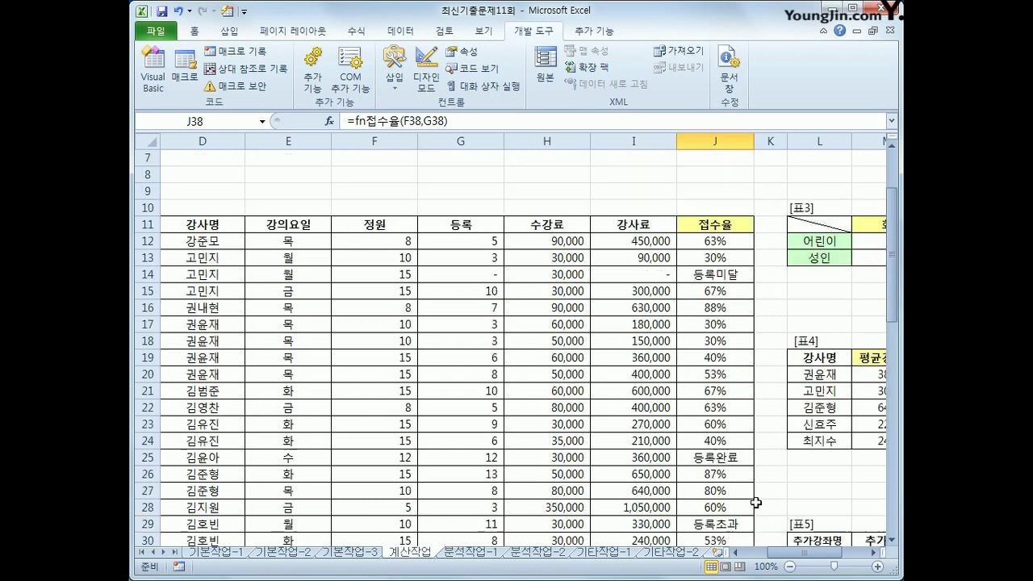
scroll(755, 503, up, 2)
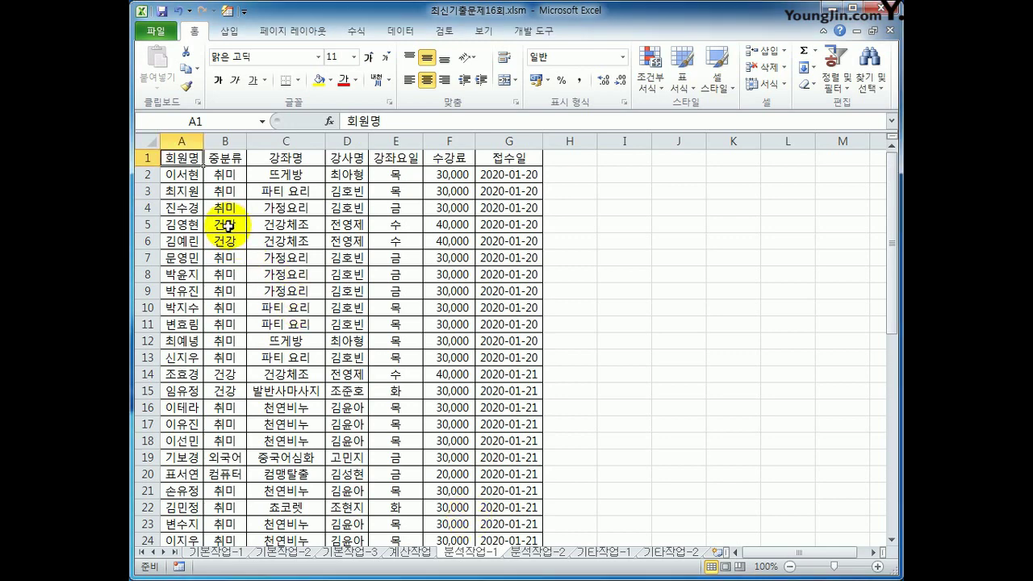
Step: Create a pivot table from range A1:G48 of sheet 분석작업-1, placed on the existing worksheet at cell I4
click(229, 31)
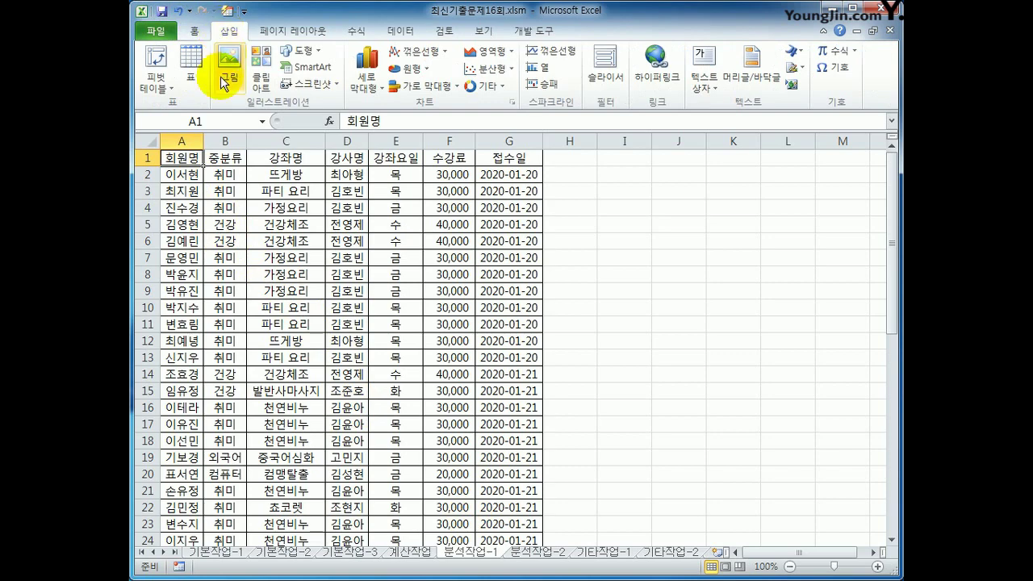
click(157, 63)
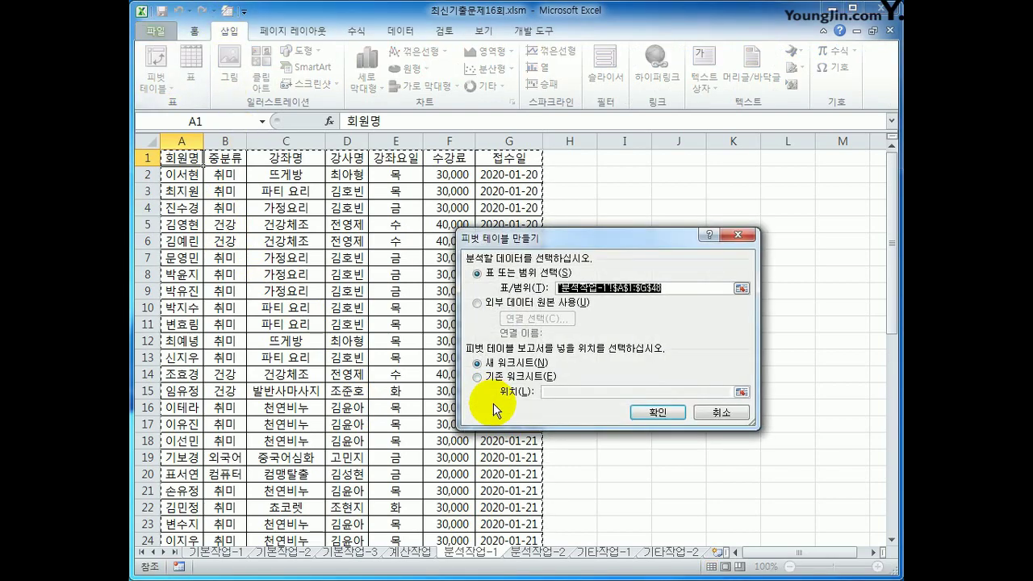
scroll(476, 494, down, 9)
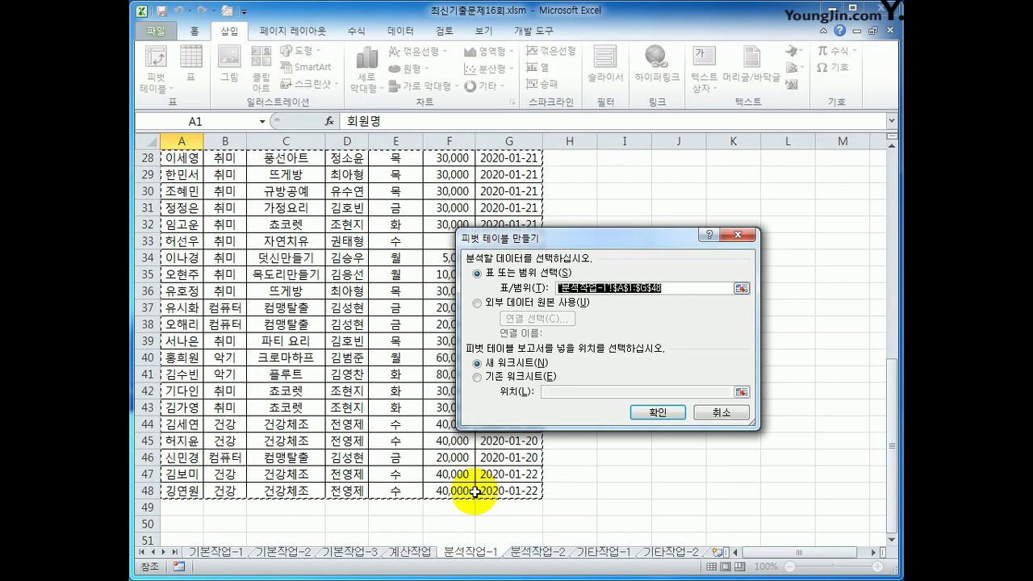
click(487, 377)
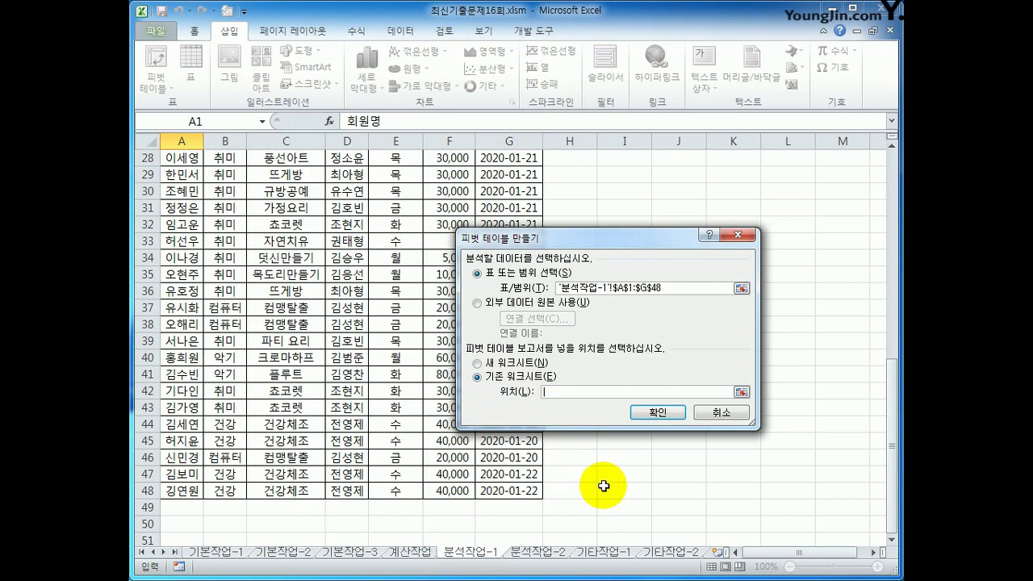
scroll(604, 486, up, 9)
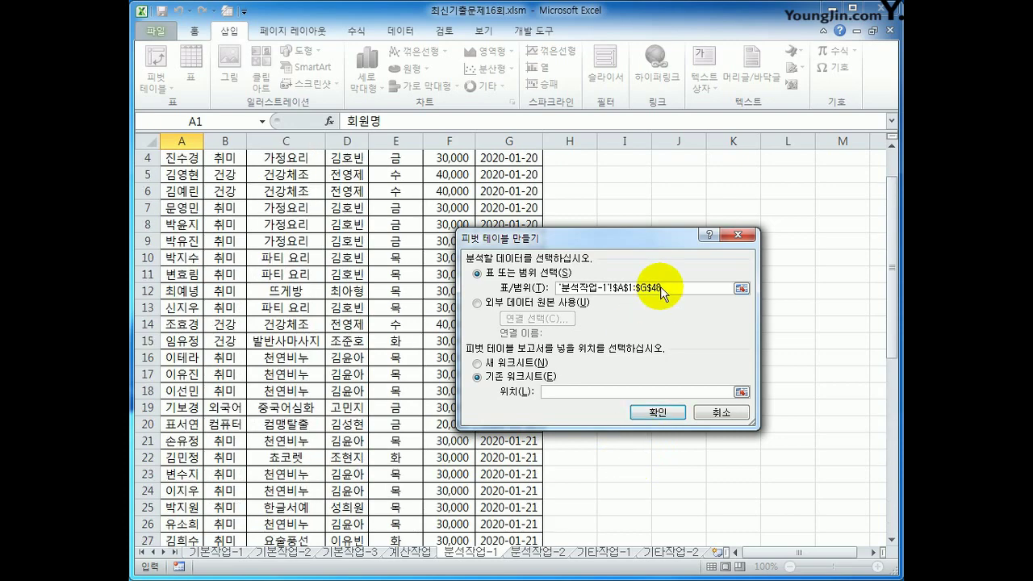
click(633, 208)
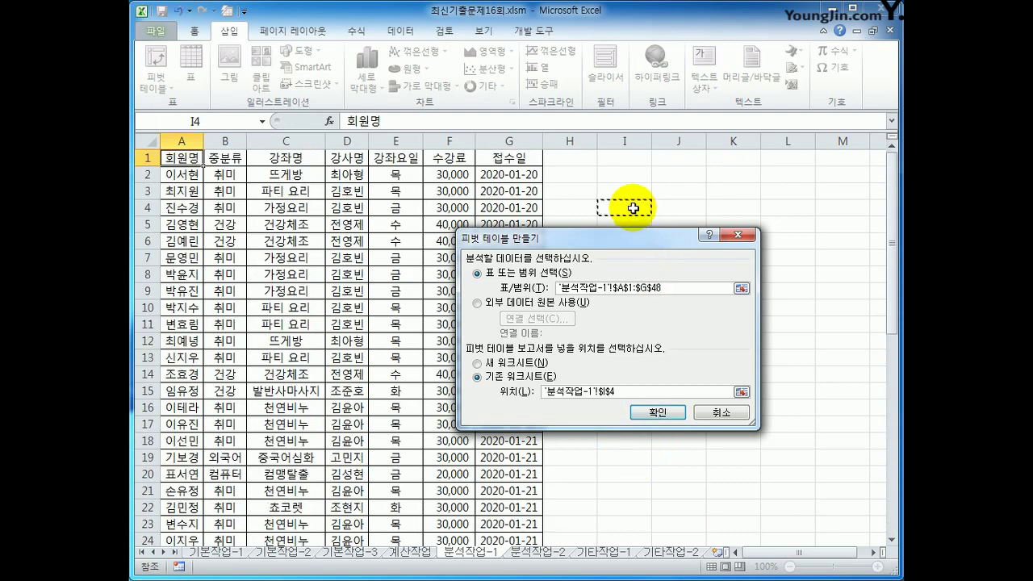
click(660, 413)
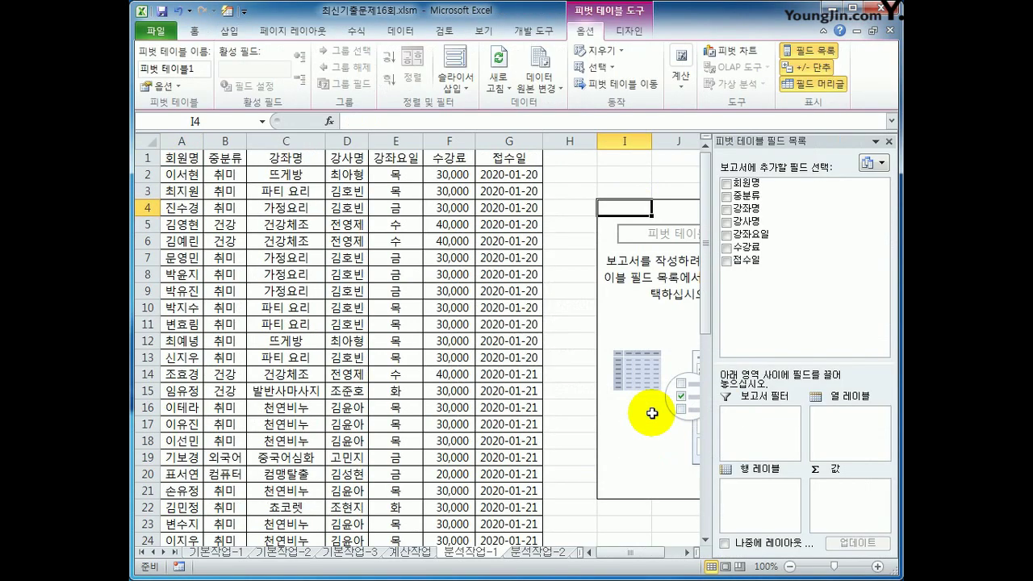
Step: Add 강좌요일 and, below it, 중분류 as row labels of the pivot table
click(687, 552)
click(687, 553)
click(687, 553)
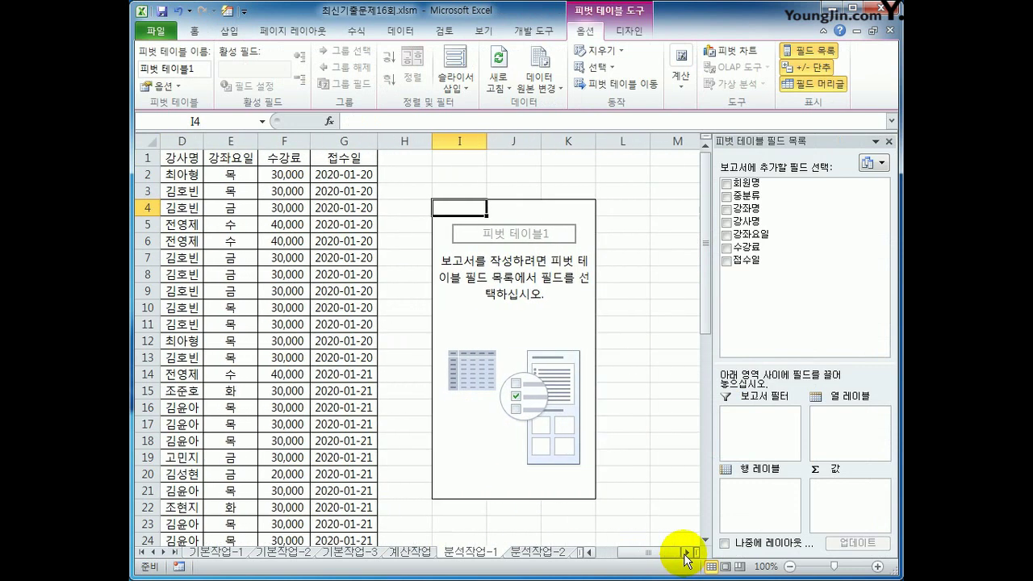
click(687, 552)
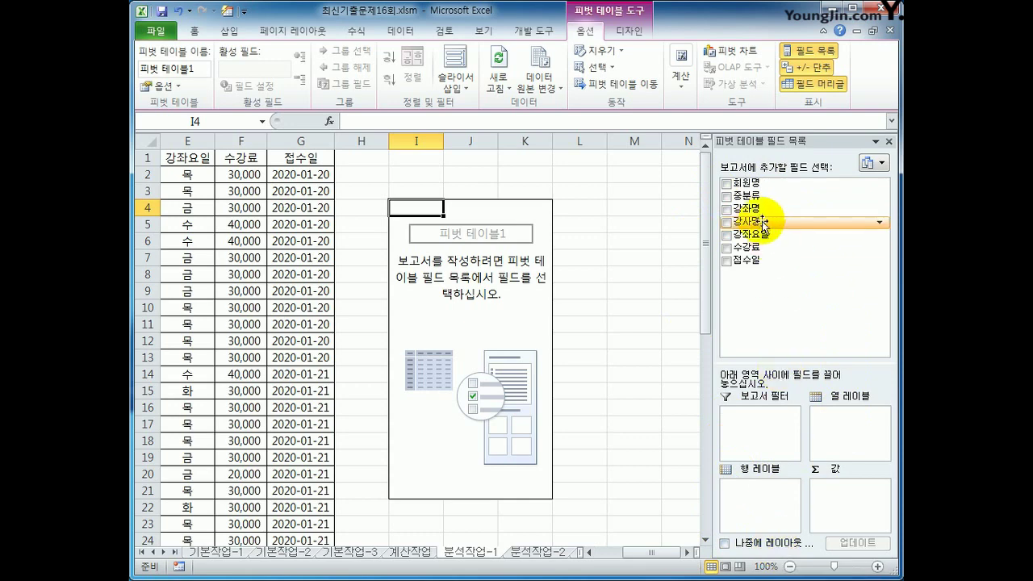
drag(777, 236, 777, 502)
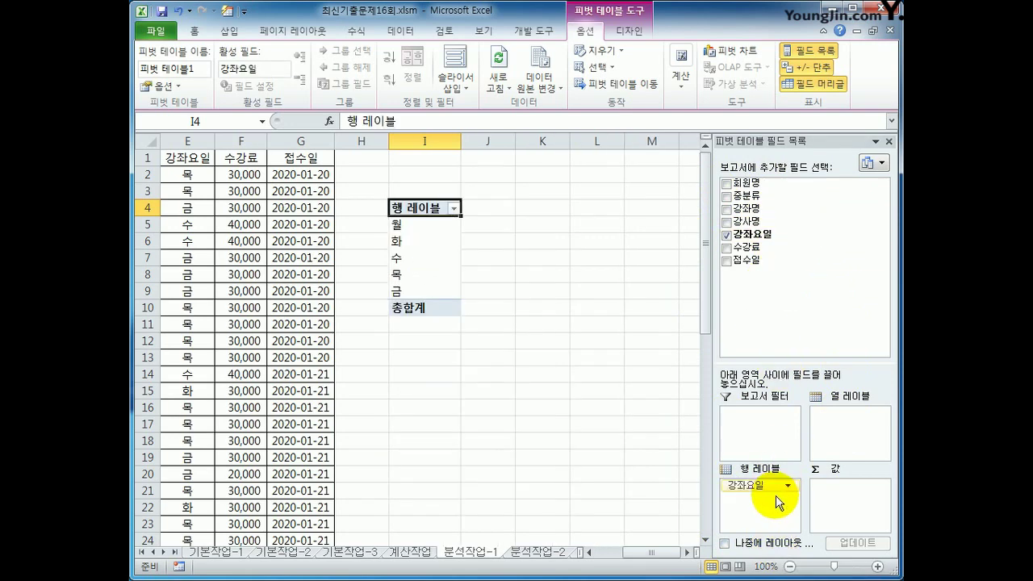
drag(753, 201, 767, 514)
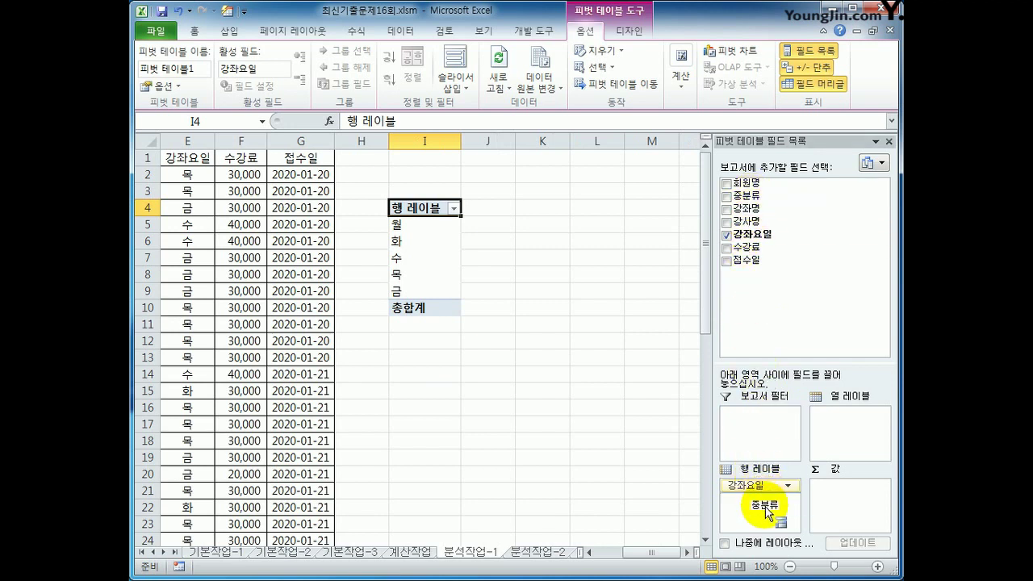
drag(766, 513, 768, 511)
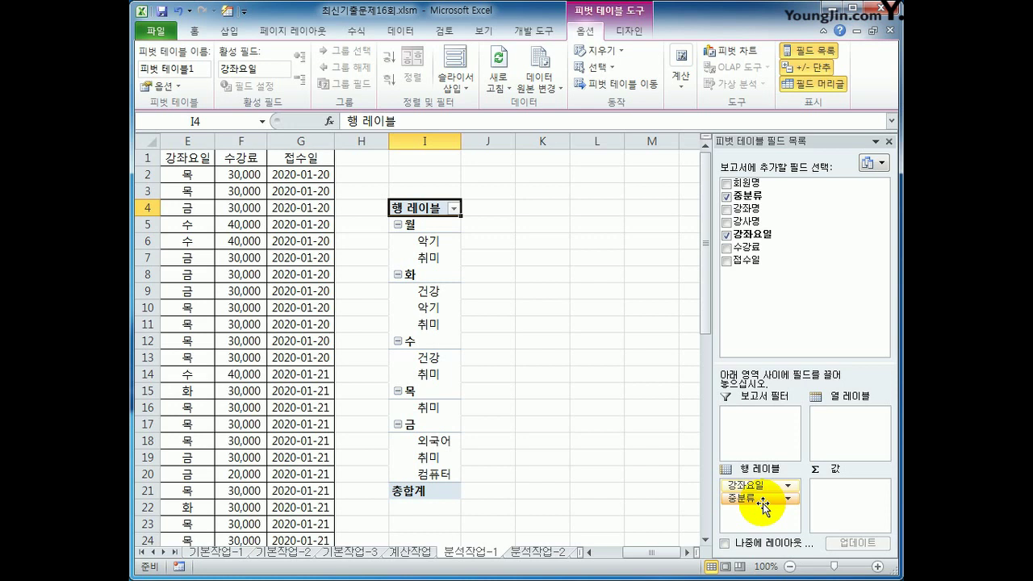
Step: Add 회원명 once and 수강료 twice as value fields of the pivot table
drag(763, 505, 857, 502)
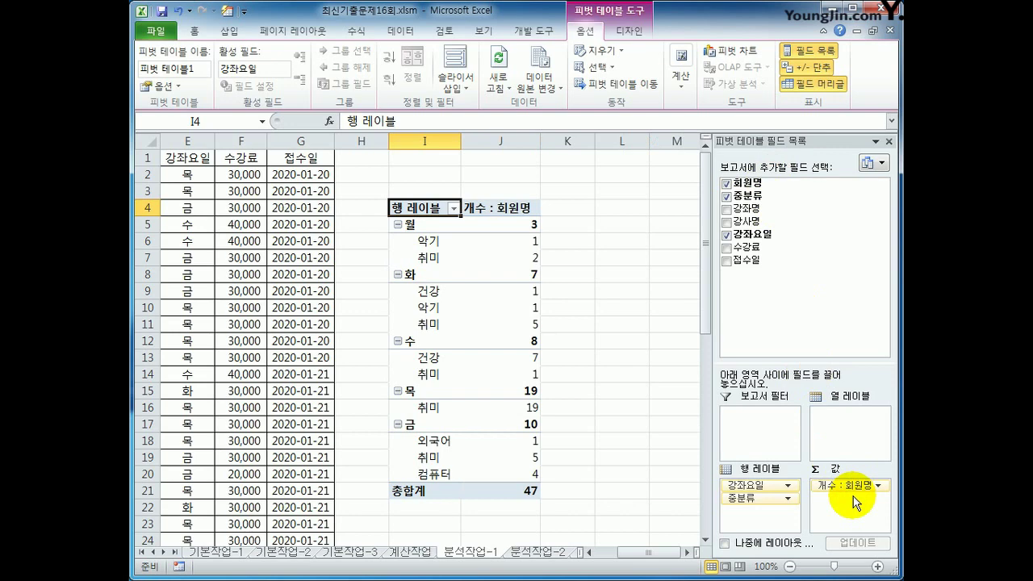
drag(775, 246, 849, 513)
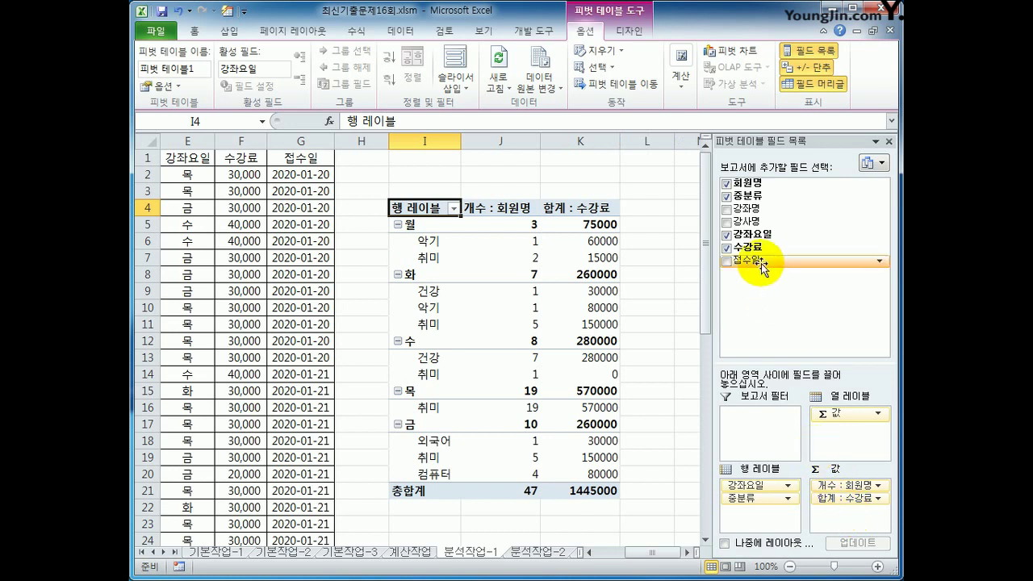
drag(855, 257, 853, 534)
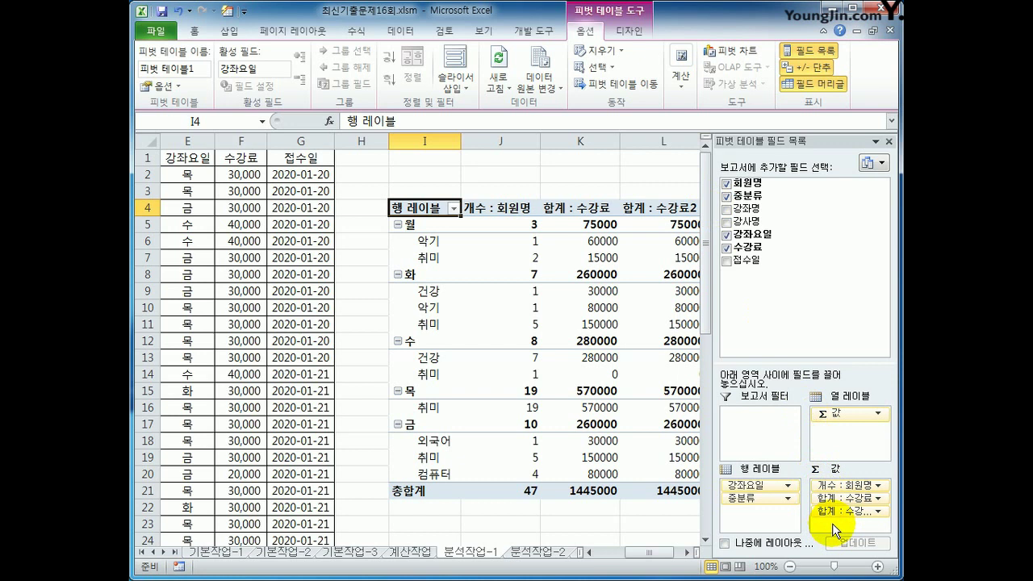
Step: Show the second 수강료 value field as 총합계 비율 and give it the custom name 비율
click(666, 206)
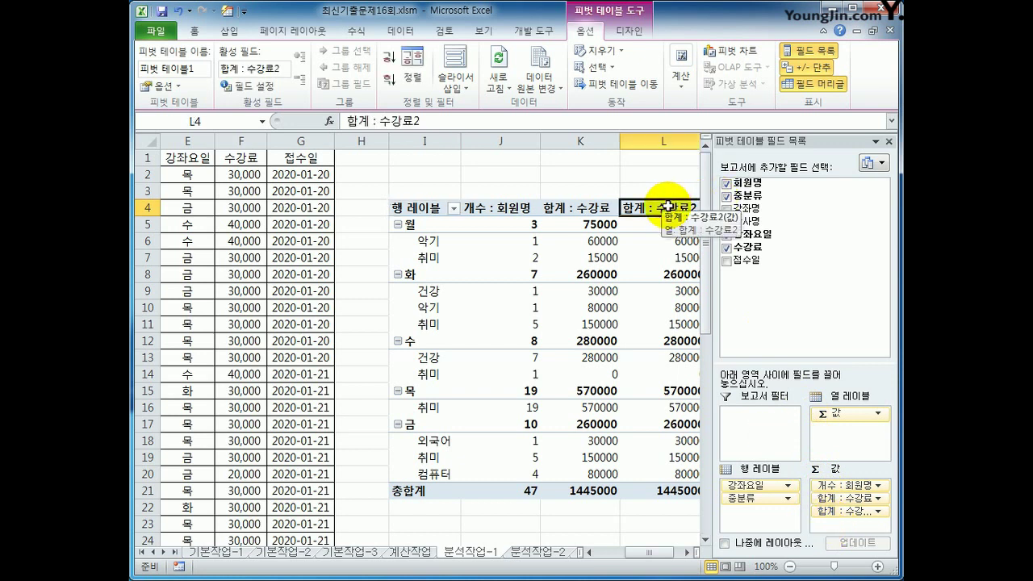
click(686, 553)
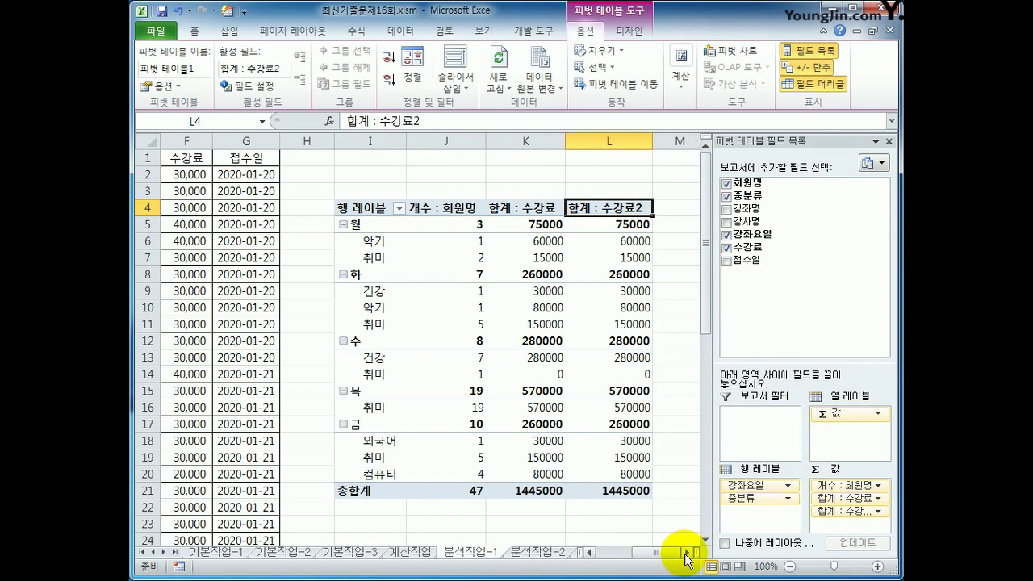
right_click(610, 213)
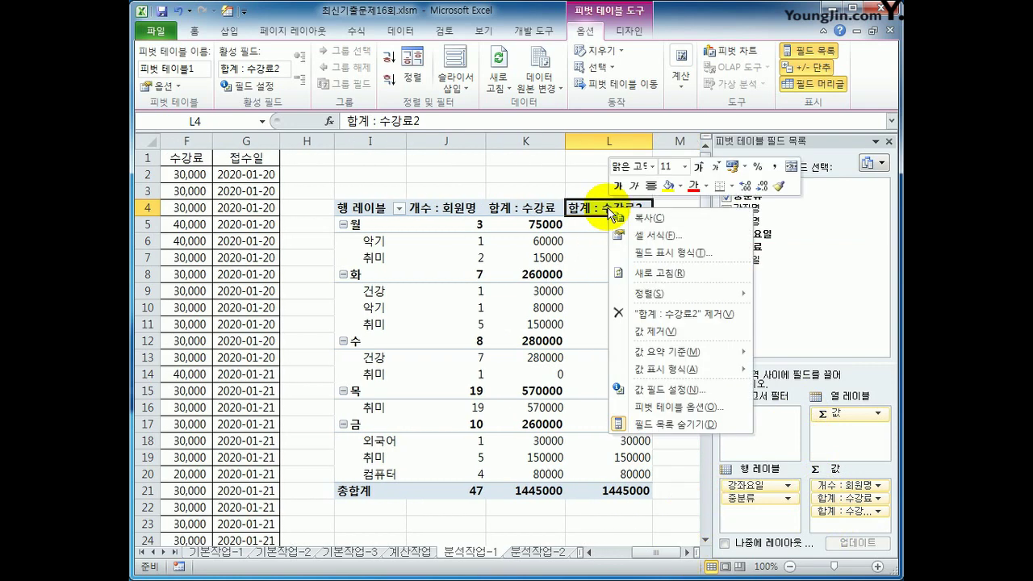
click(676, 391)
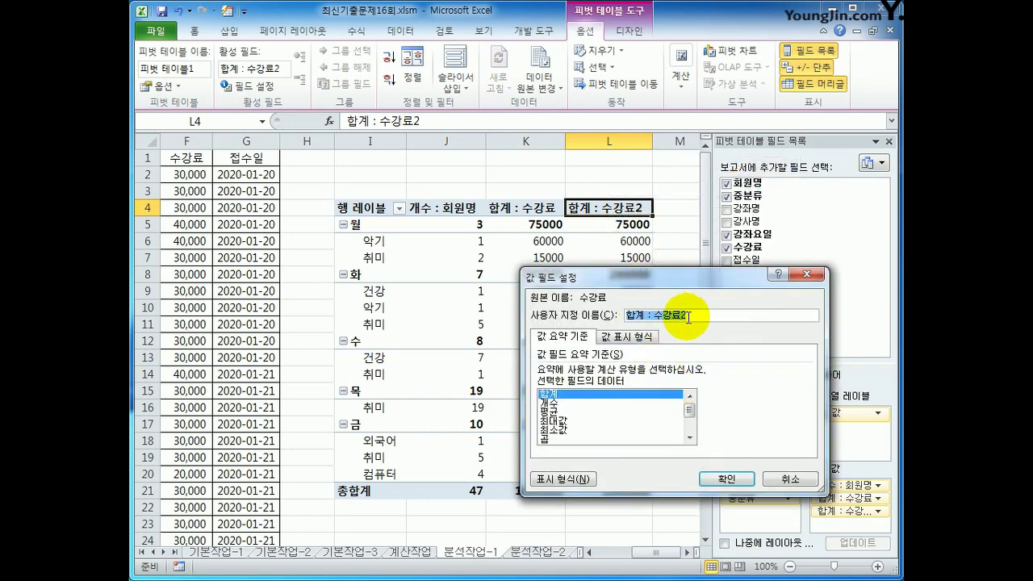
click(625, 337)
click(663, 376)
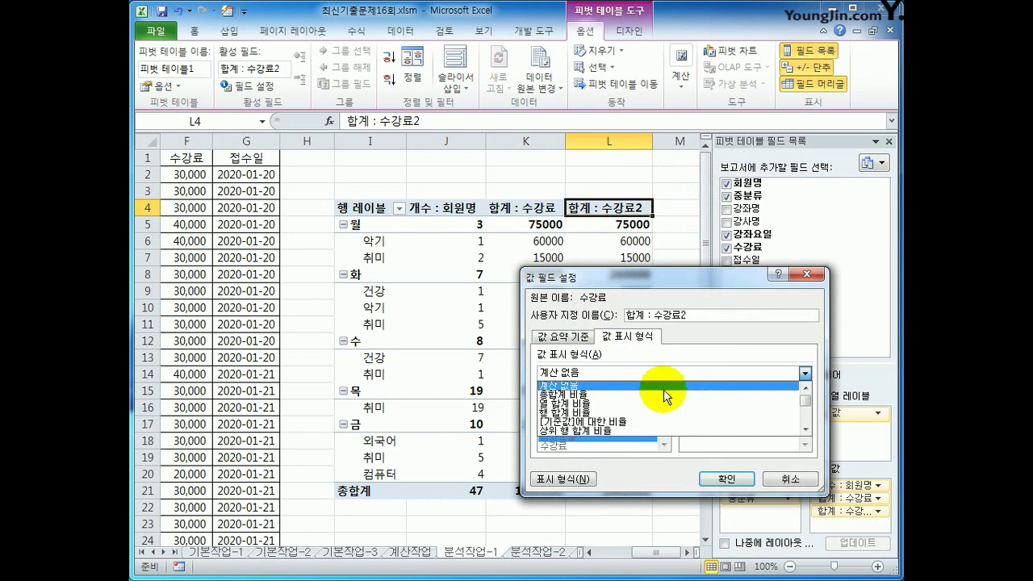
click(663, 396)
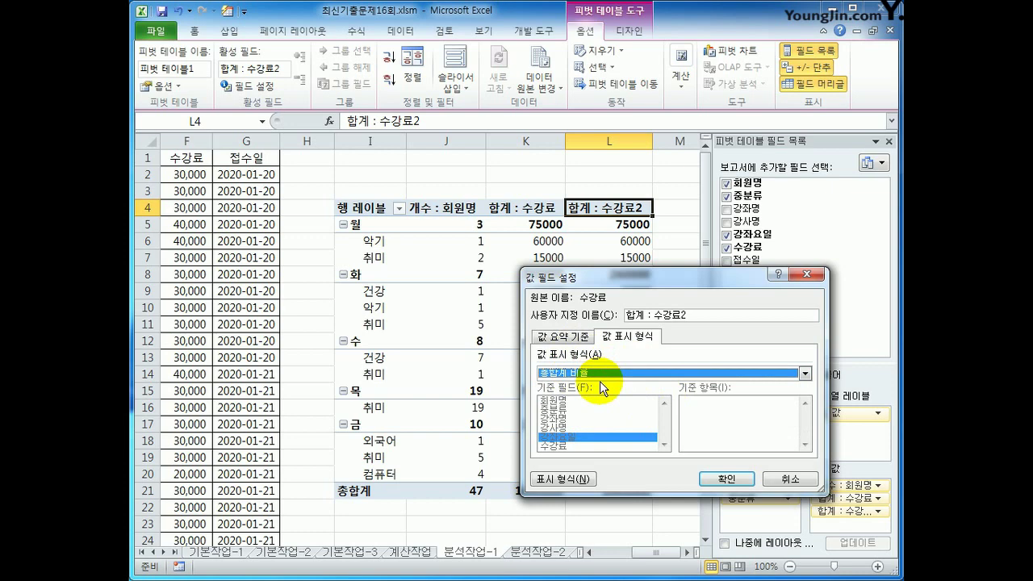
drag(703, 315, 611, 315)
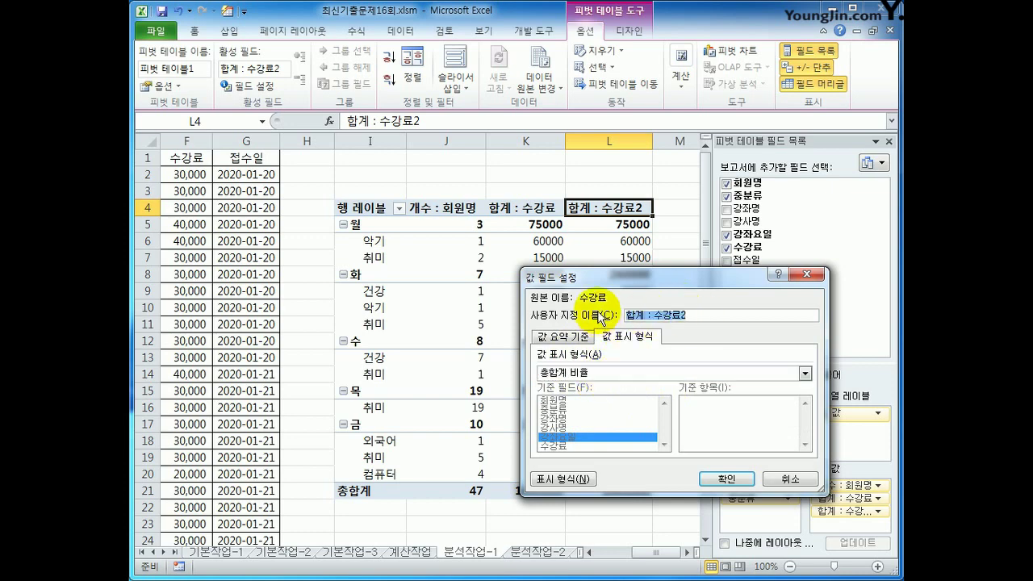
text(비율)
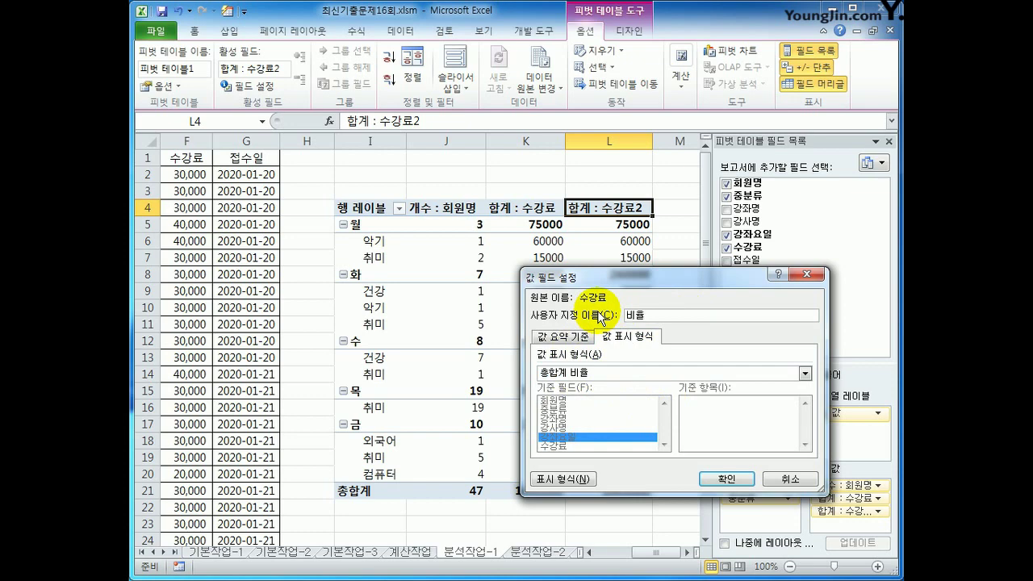
click(724, 480)
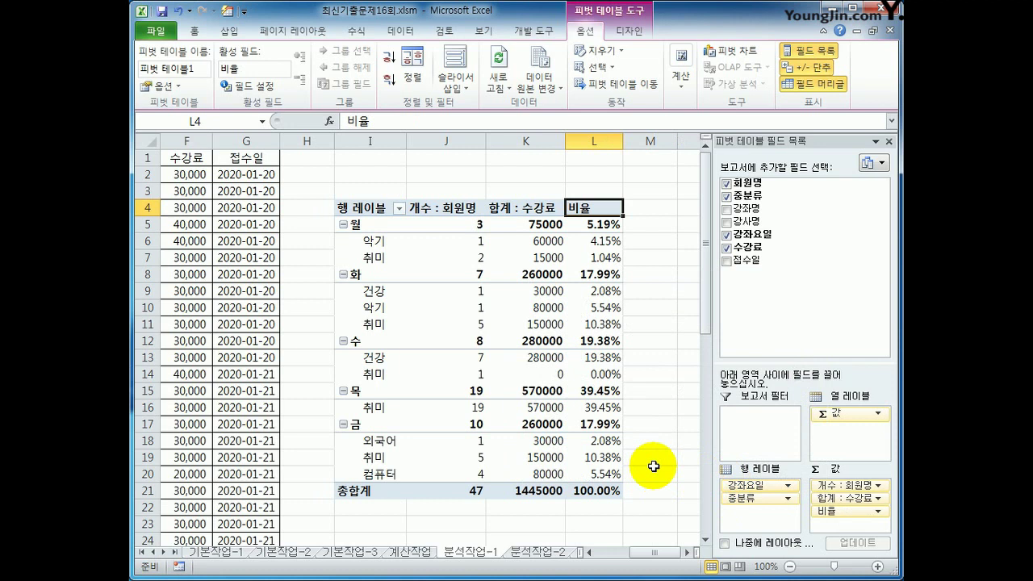
Step: Rename the 회원명 count field of the pivot table as 회원수
click(464, 207)
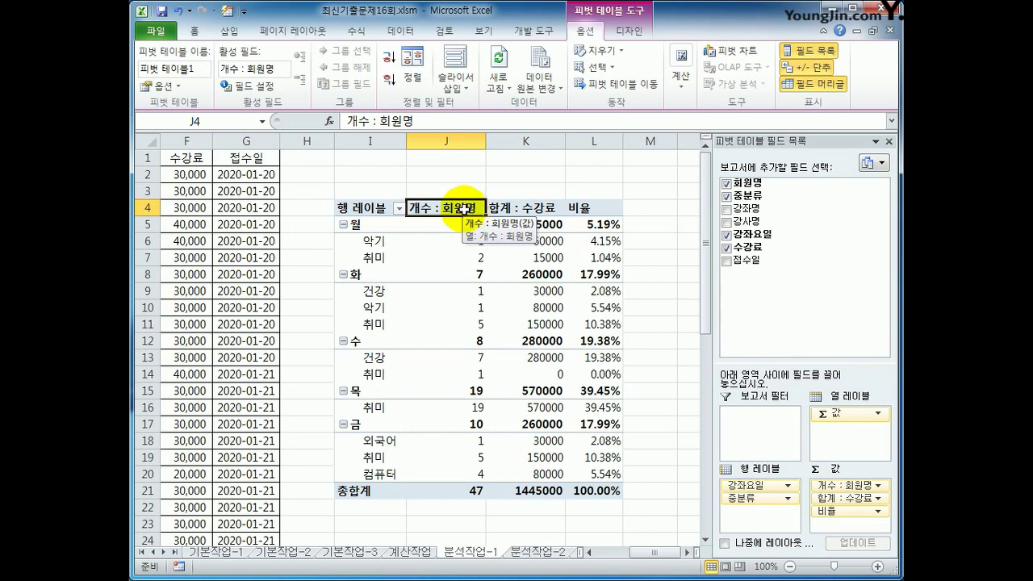
right_click(463, 211)
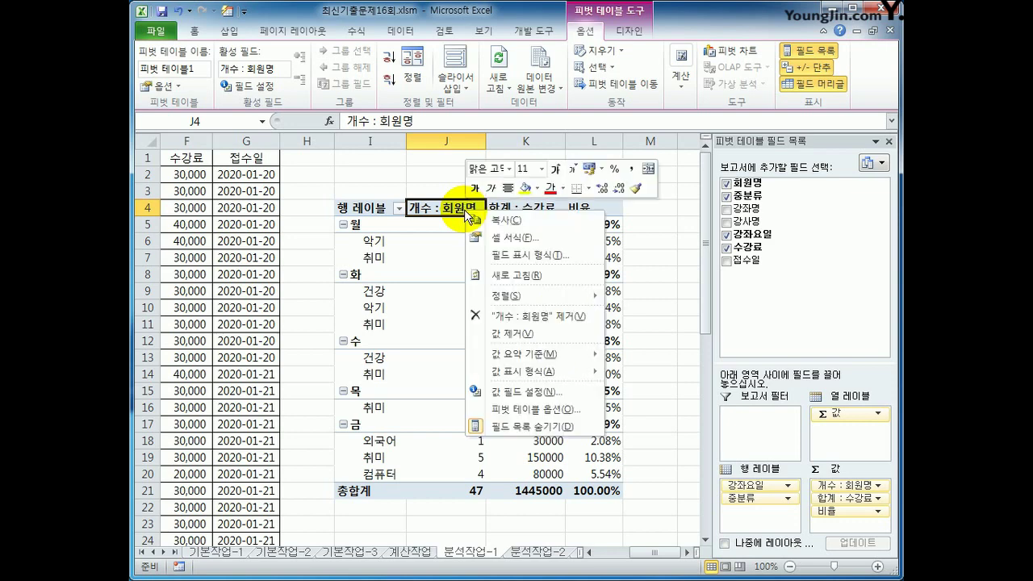
click(508, 392)
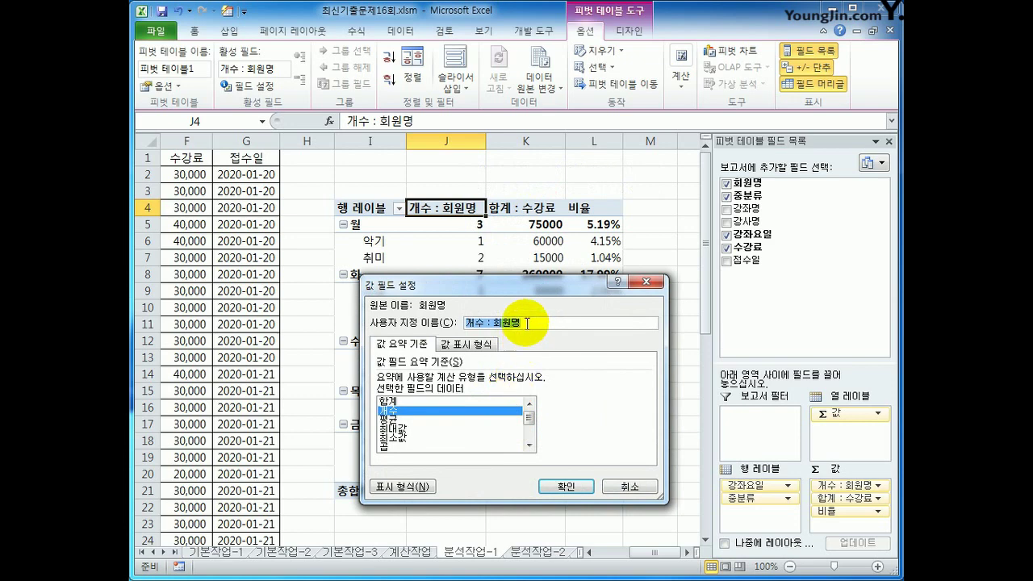
text(회원수)
click(565, 487)
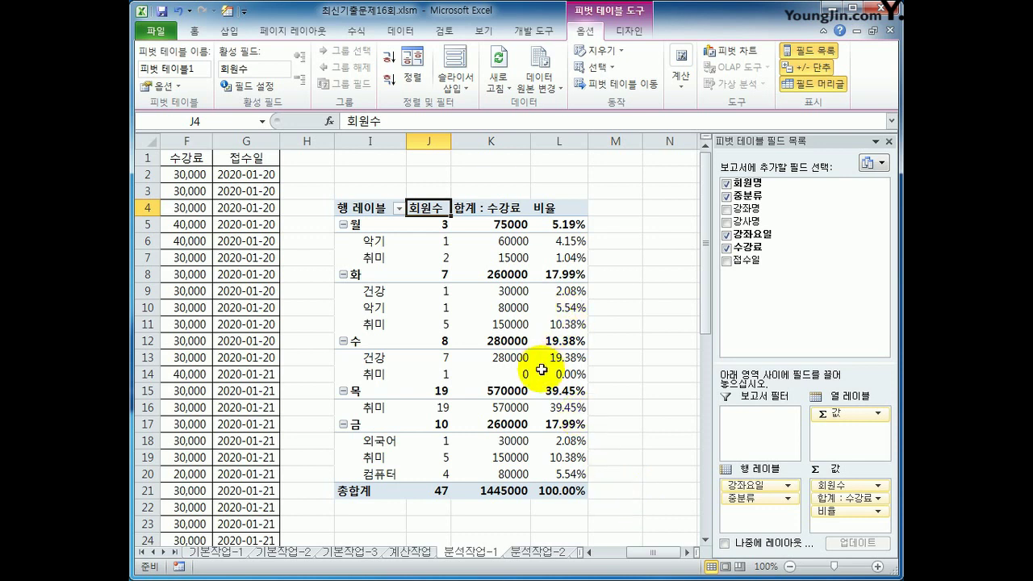
Step: Set the pivot table's report layout to outline form (개요 형식)
click(627, 32)
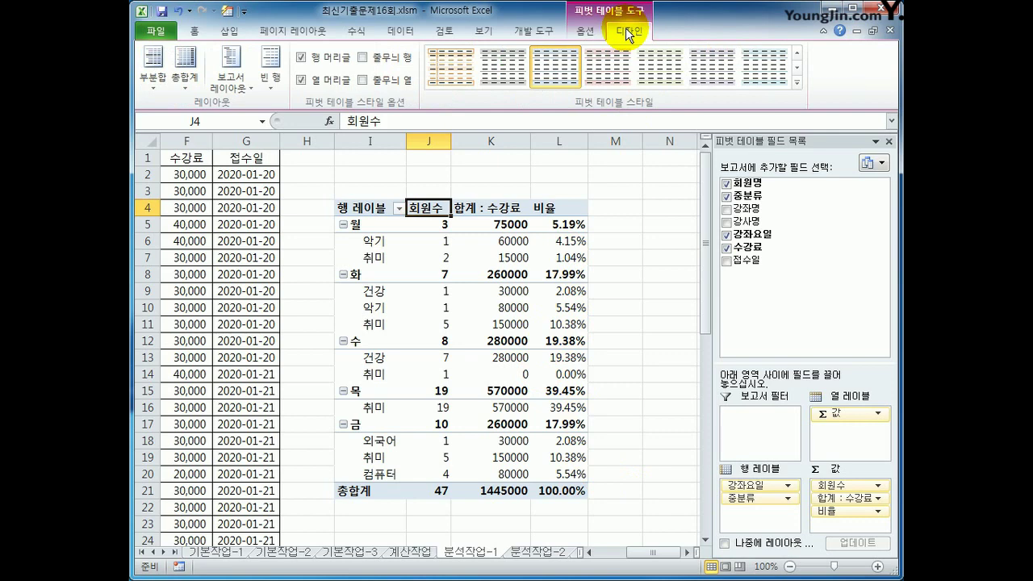
click(232, 74)
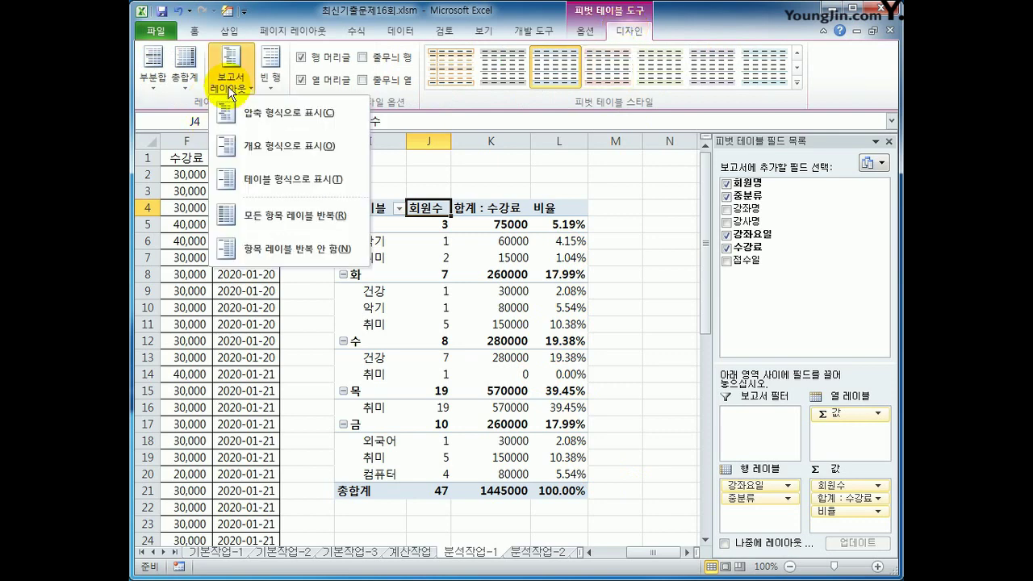
click(255, 156)
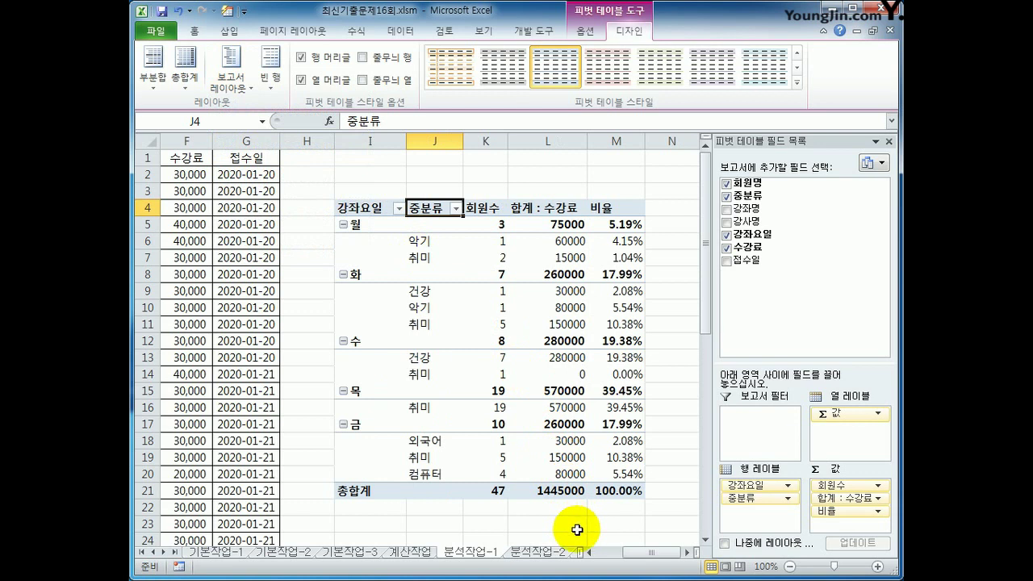
Step: Give the 합계 : 수강료 field the 숫자 format with 0 decimal places and a thousands separator
click(550, 208)
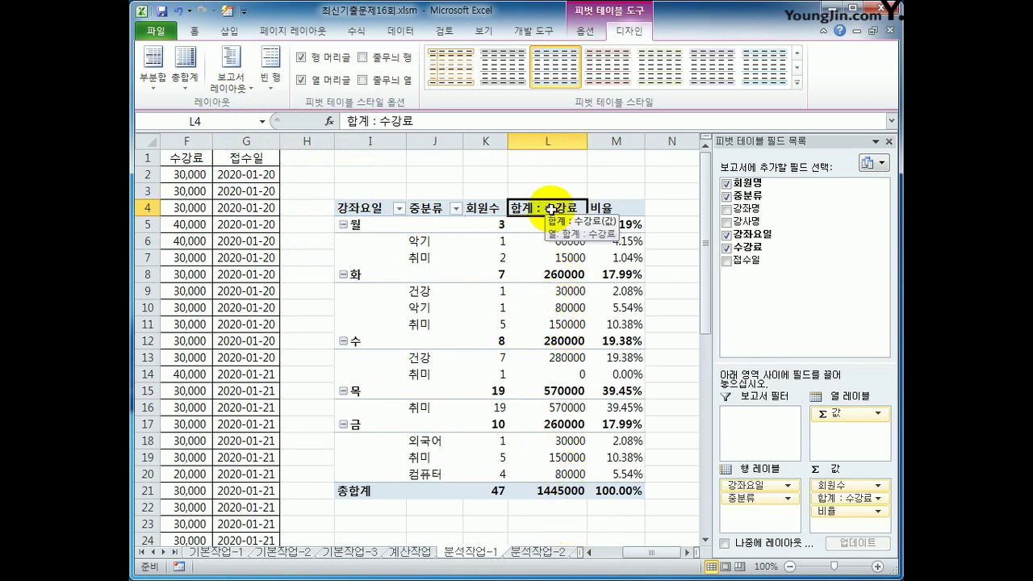
right_click(550, 208)
click(650, 390)
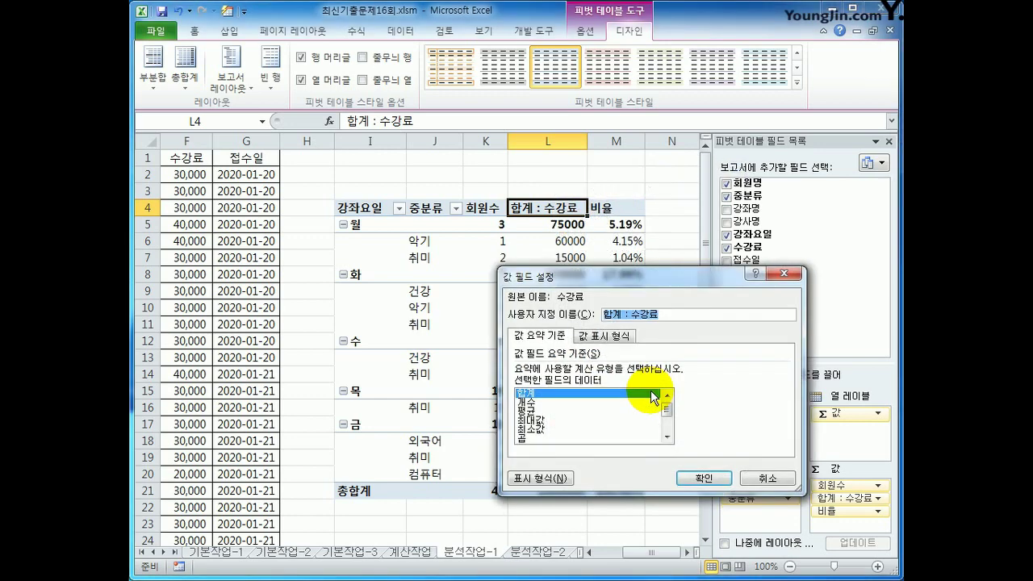
click(547, 479)
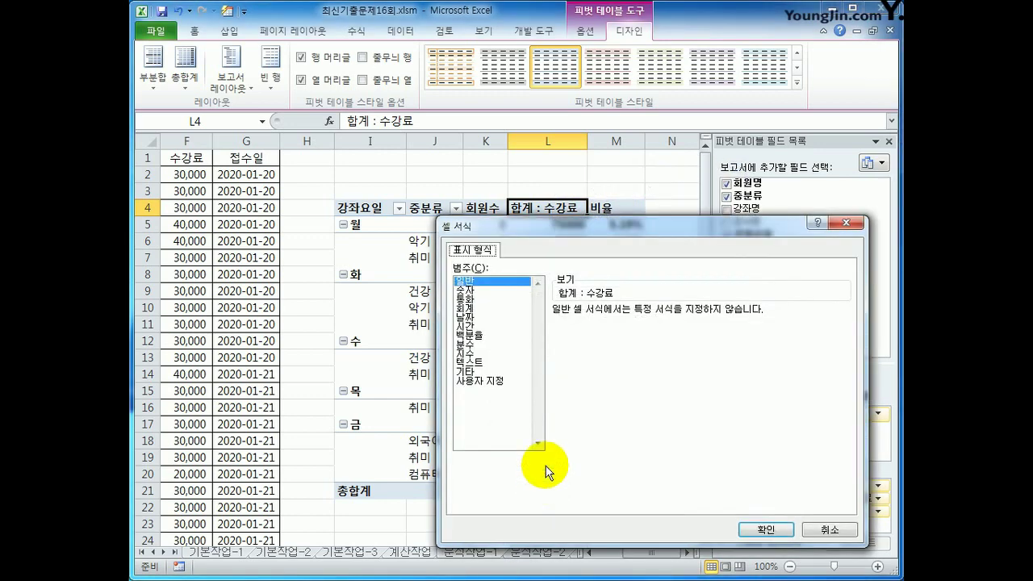
drag(541, 224, 343, 121)
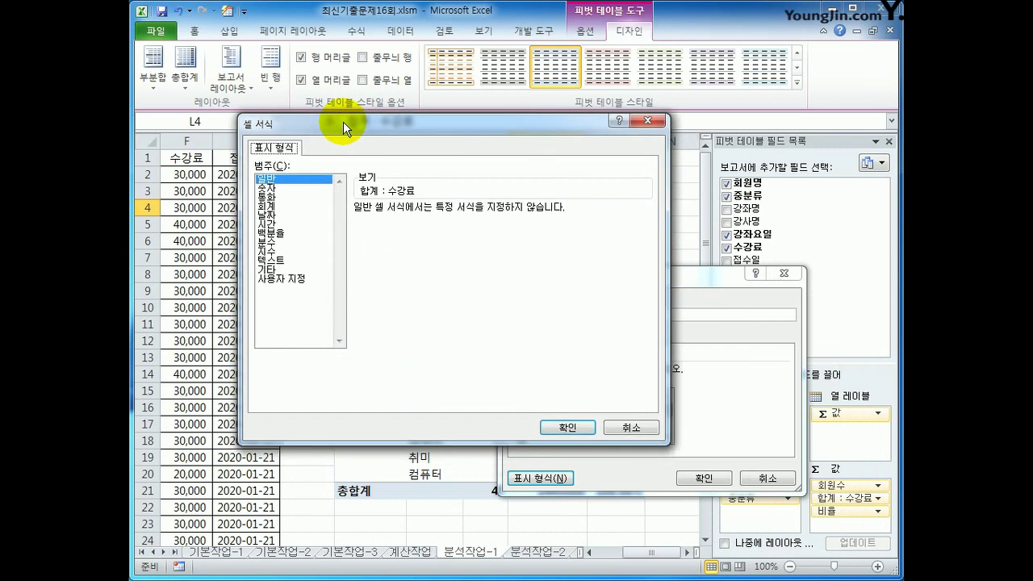
click(280, 188)
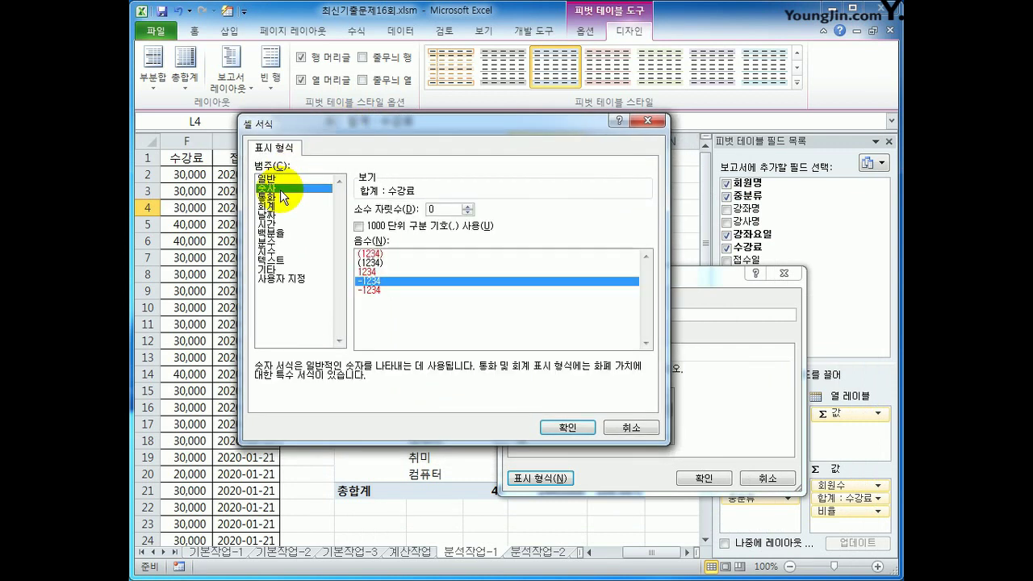
click(401, 232)
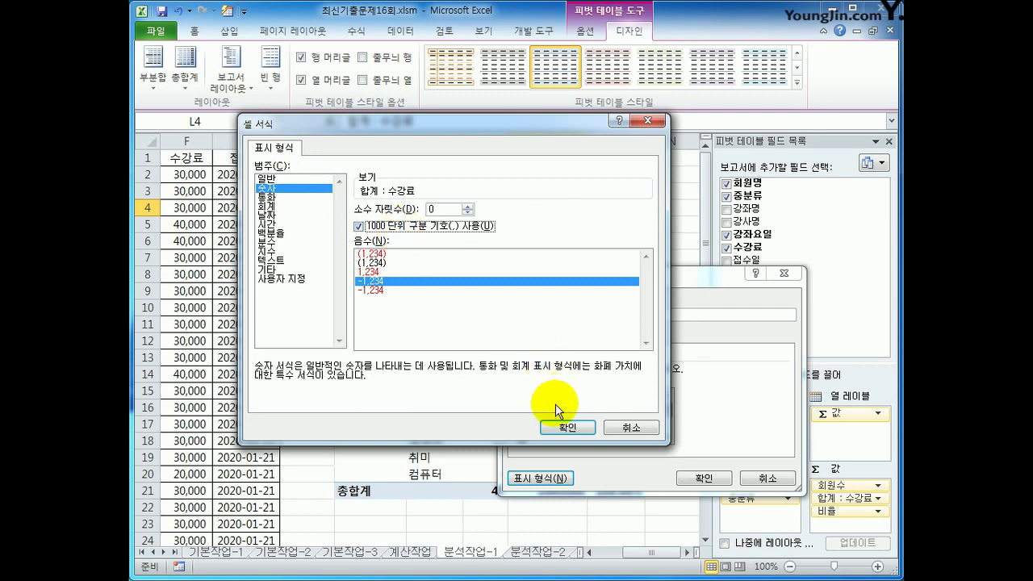
click(565, 426)
click(702, 478)
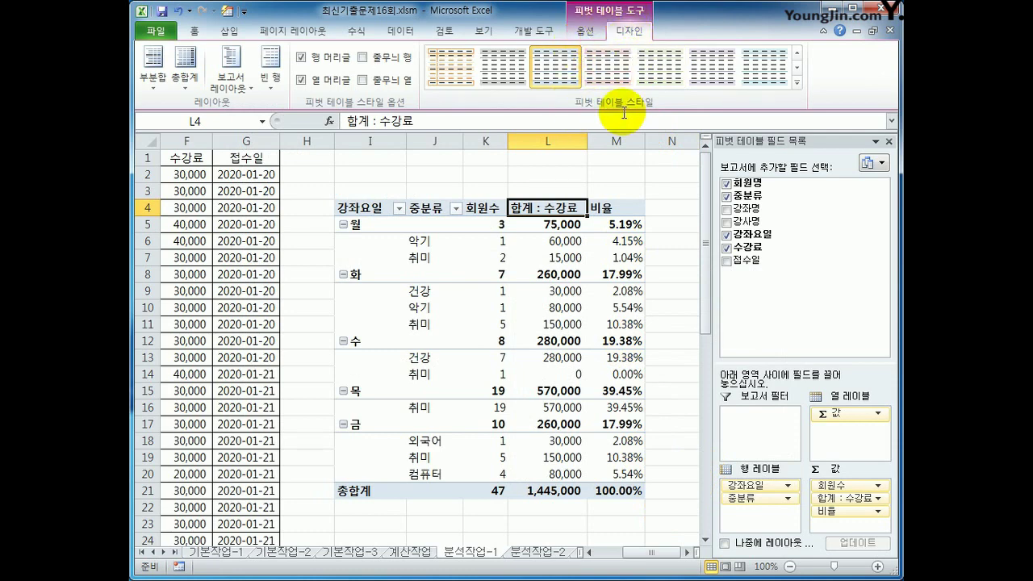
Step: Apply the teal pivot table style from the second row of the 보통 group and deselect the pivot table
click(797, 85)
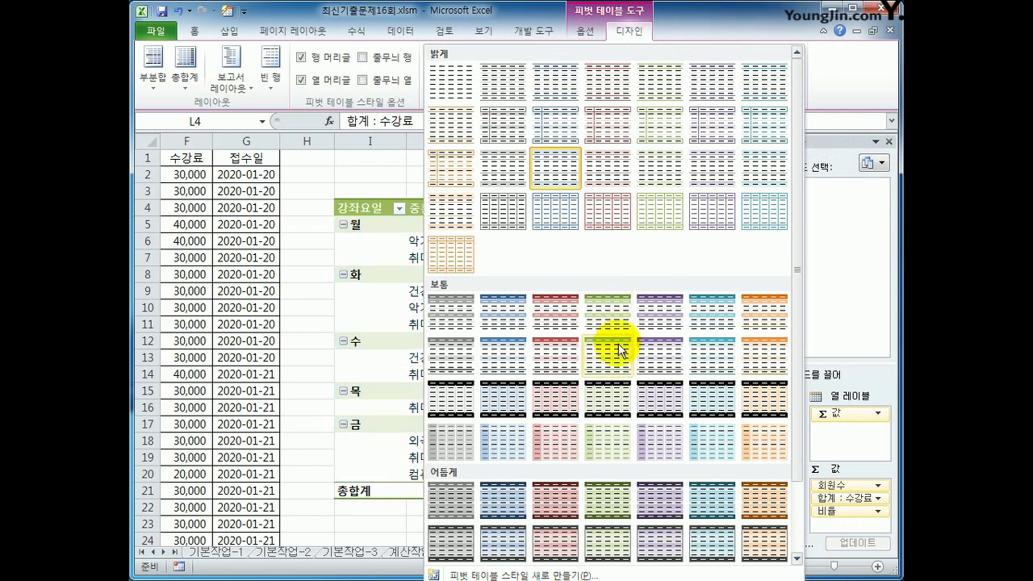
click(707, 360)
click(666, 521)
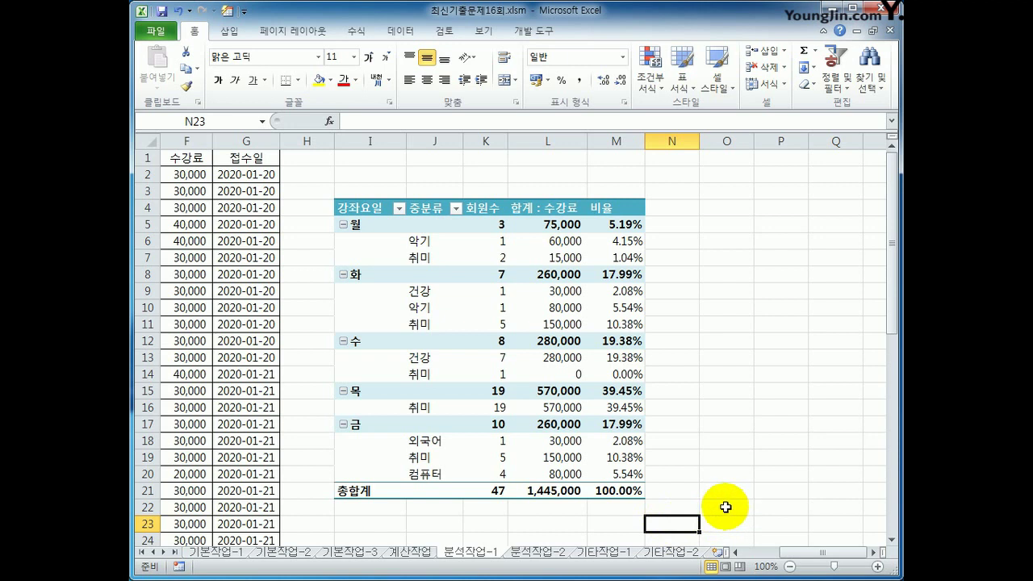
Step: On sheet 분석작업-2, start recording a macro named 과목수강료할인, stored in the current workbook
click(537, 552)
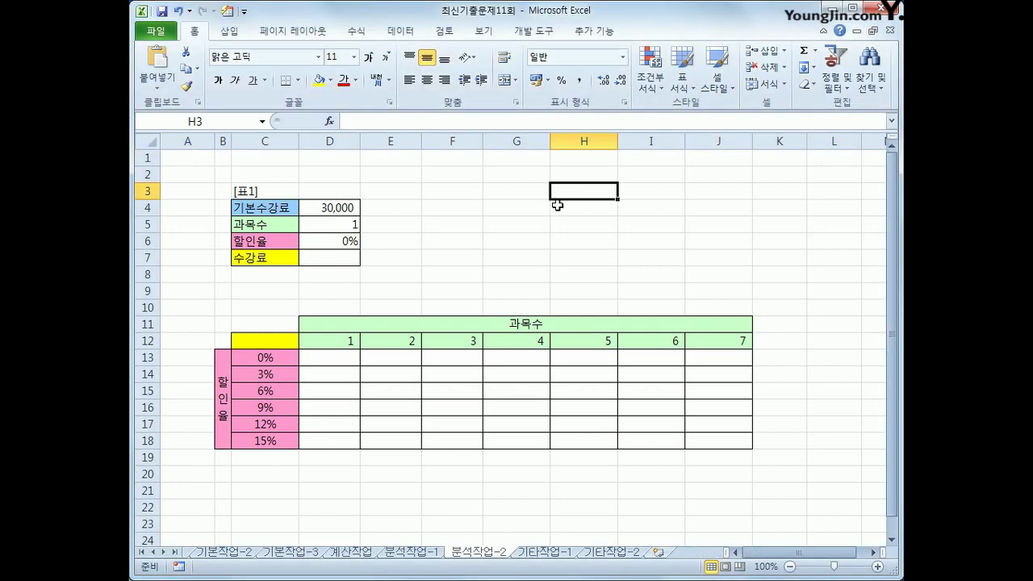
click(178, 567)
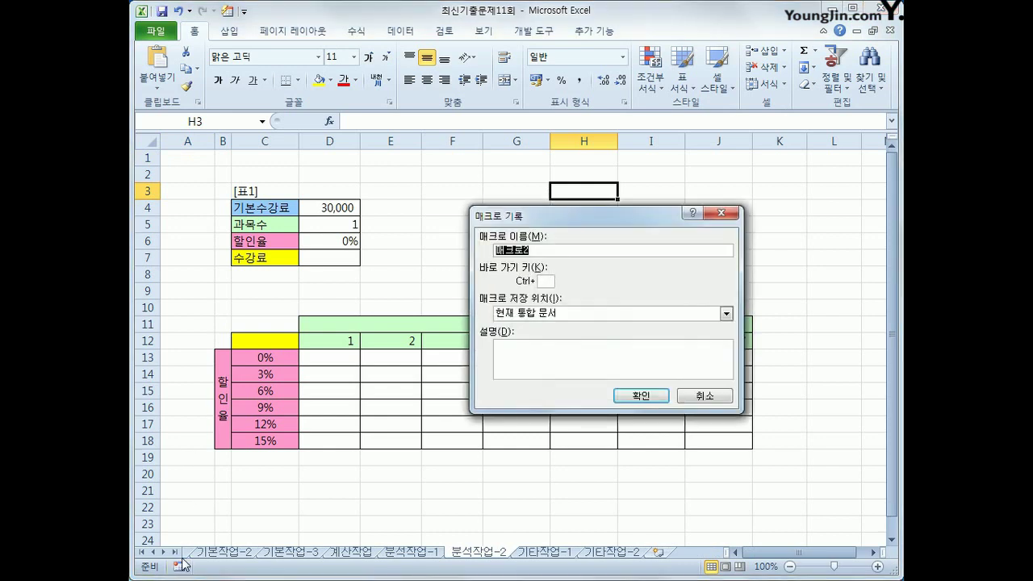
text(과목수강료할인)
click(638, 396)
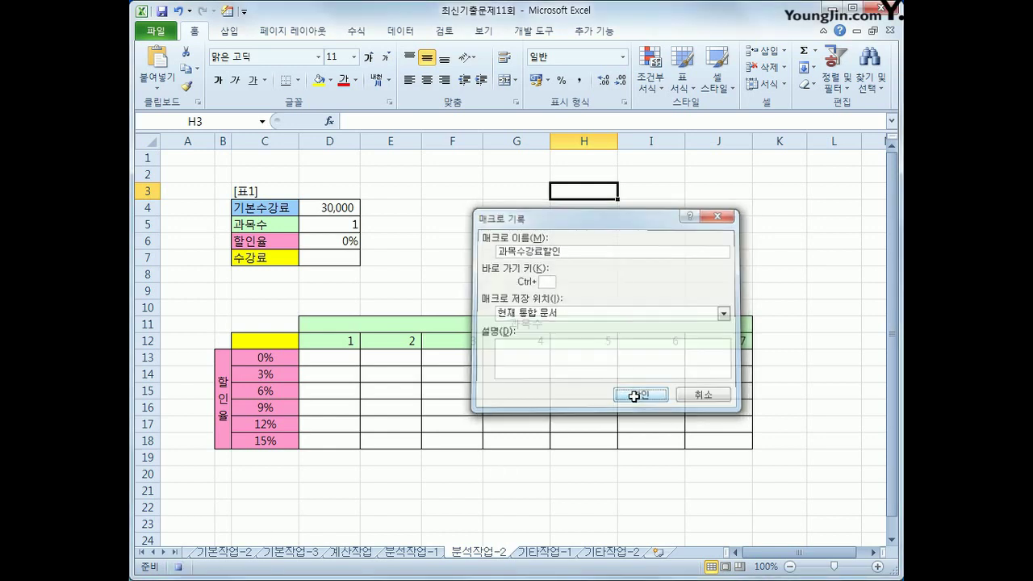
Step: Enter the formula =D4*D5*(1-D6) for 수강료 in cell D7
click(277, 343)
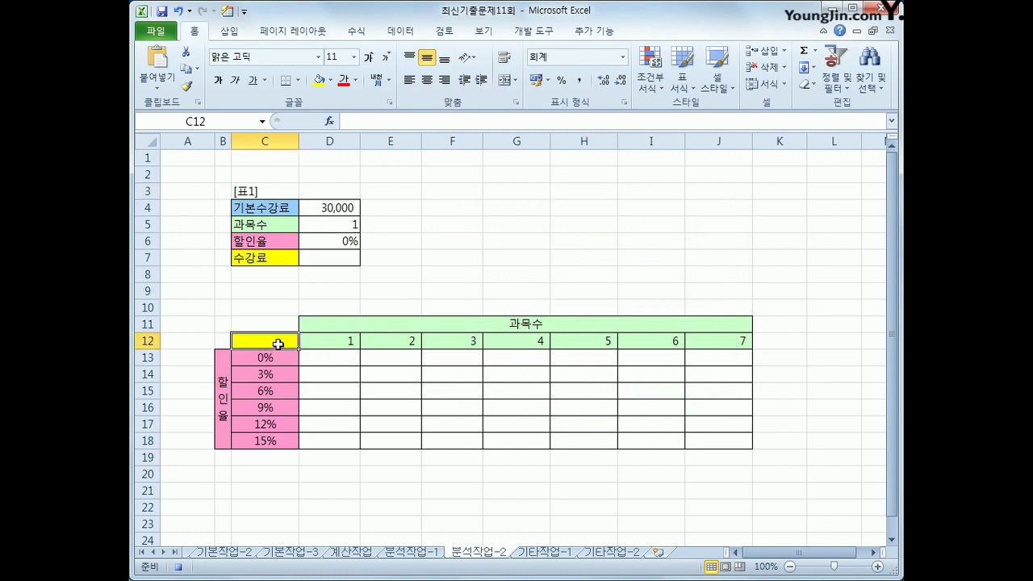
click(335, 255)
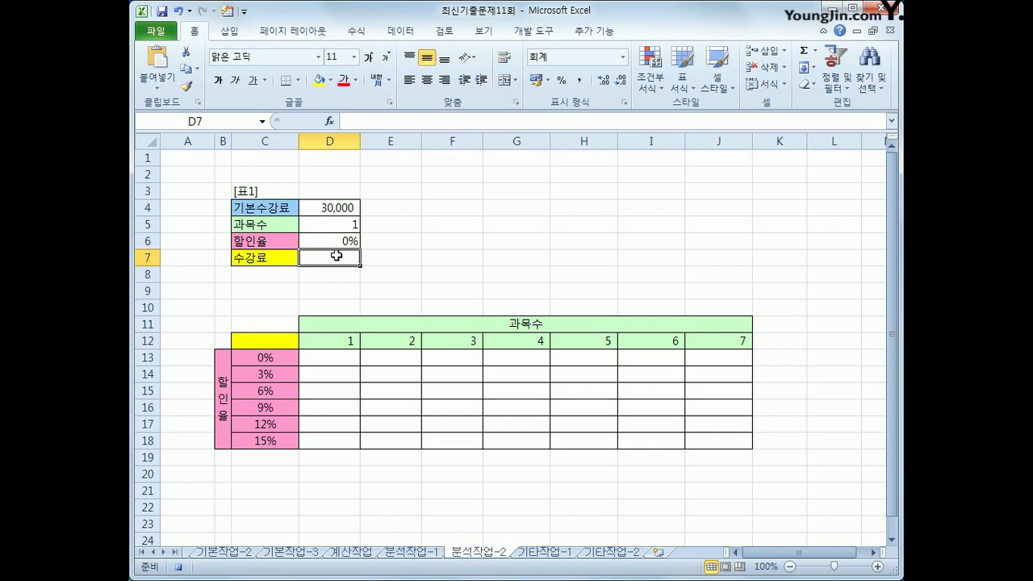
text(=)
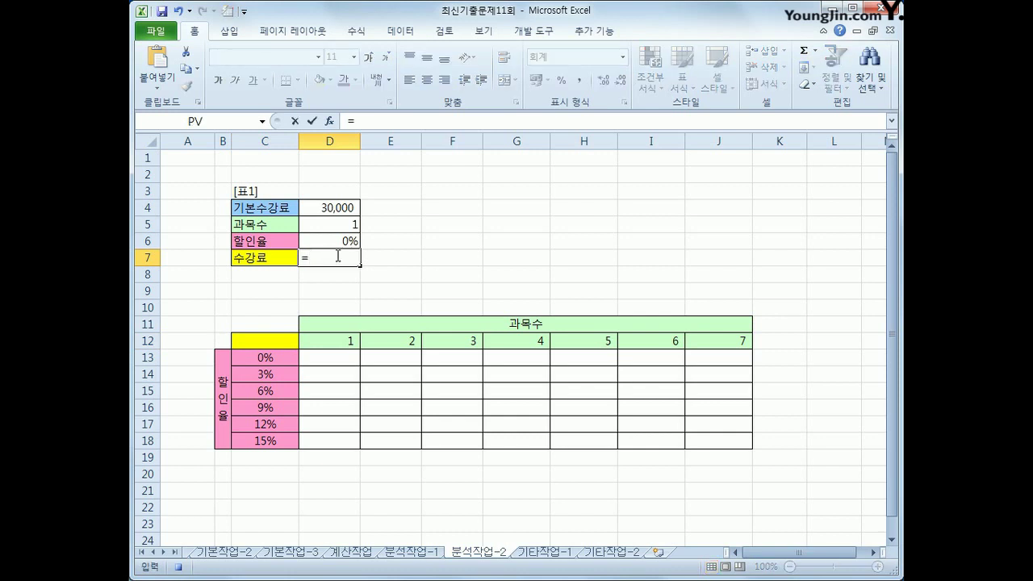
click(326, 214)
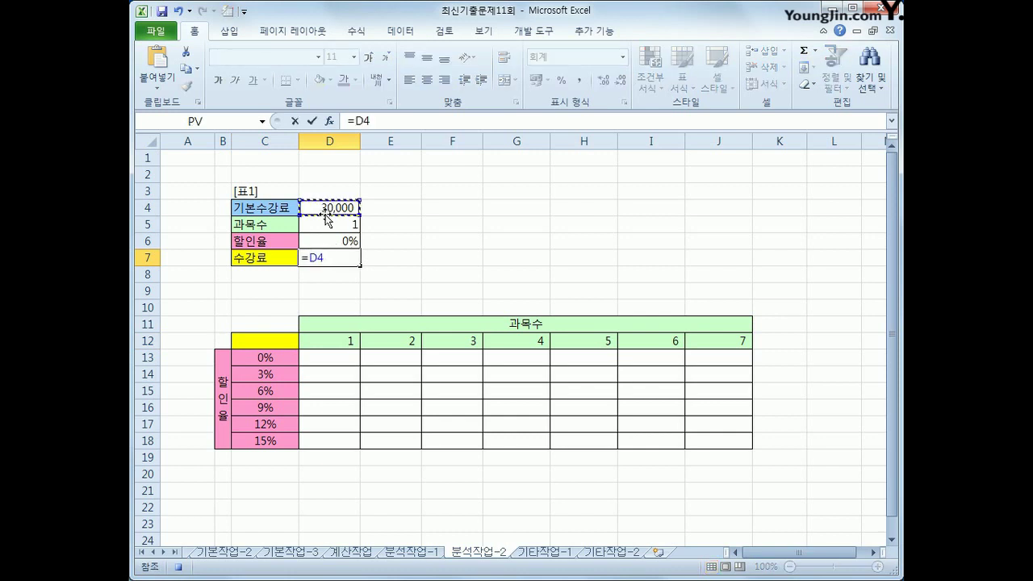
text(*)
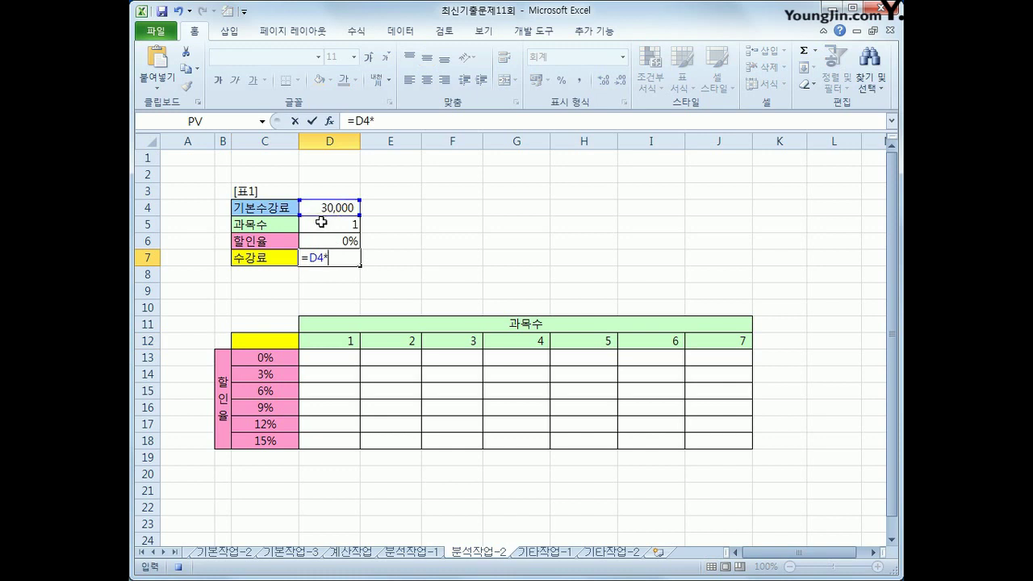
click(321, 222)
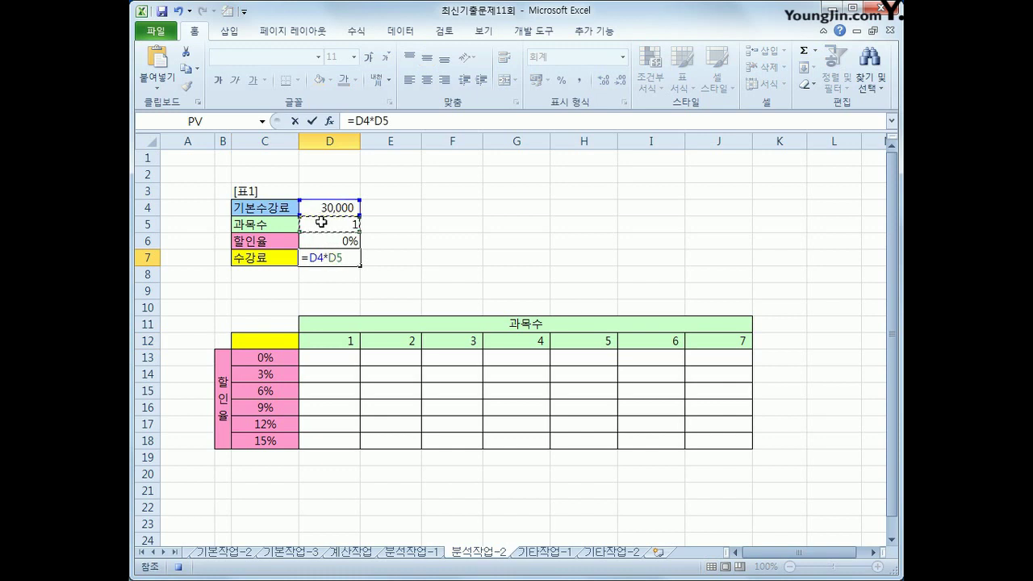
text(*(1-)
key(Up)
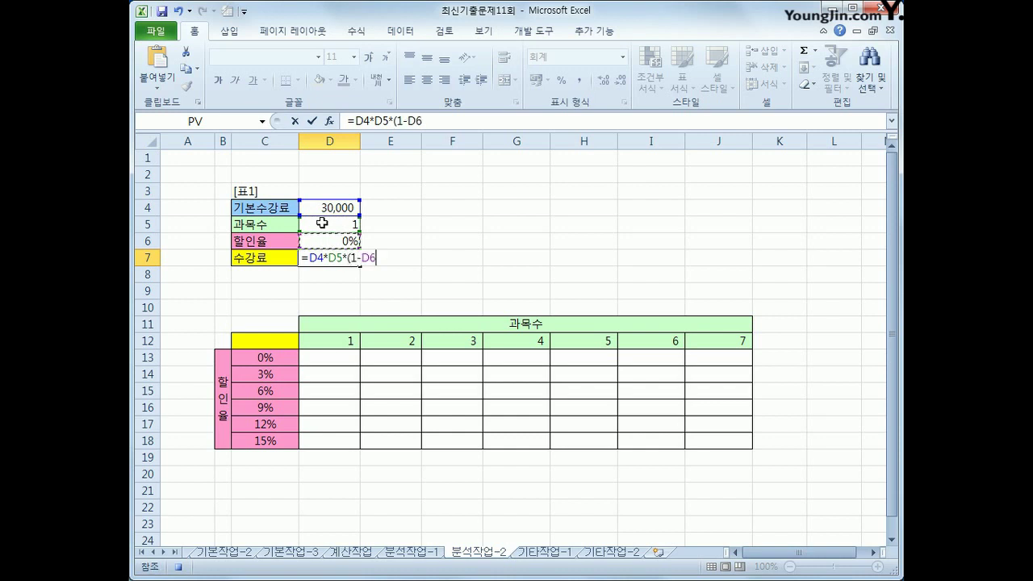
text())
key(Return)
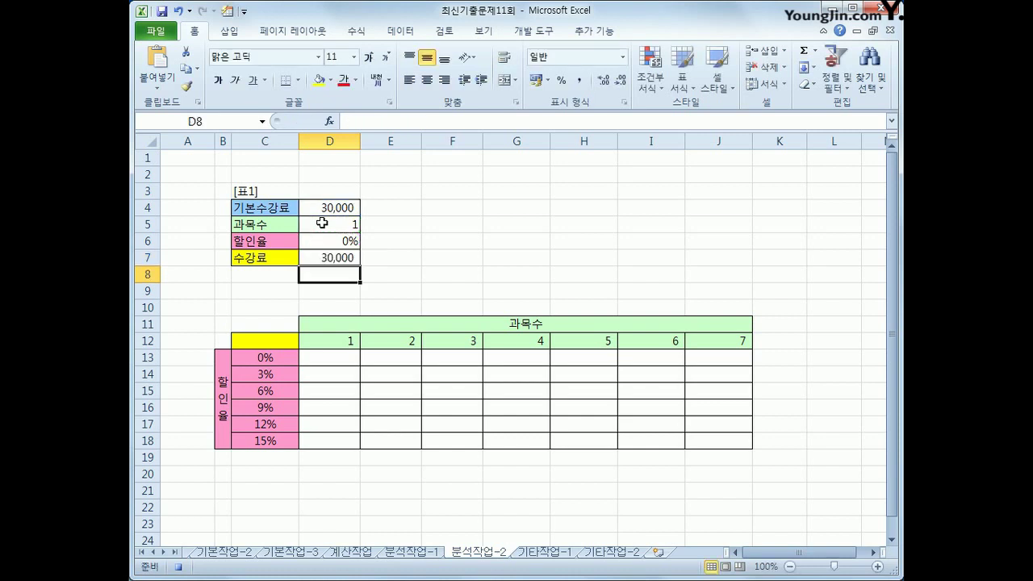
key(Up)
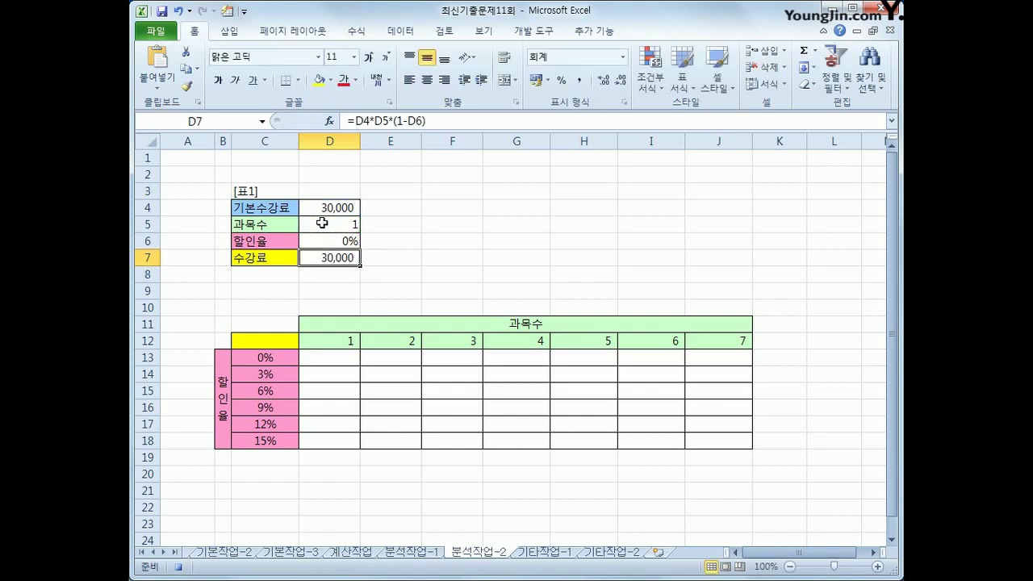
Step: Link the yellow corner cell C12 of the discount table to the course fee with =D7
click(264, 340)
text(=)
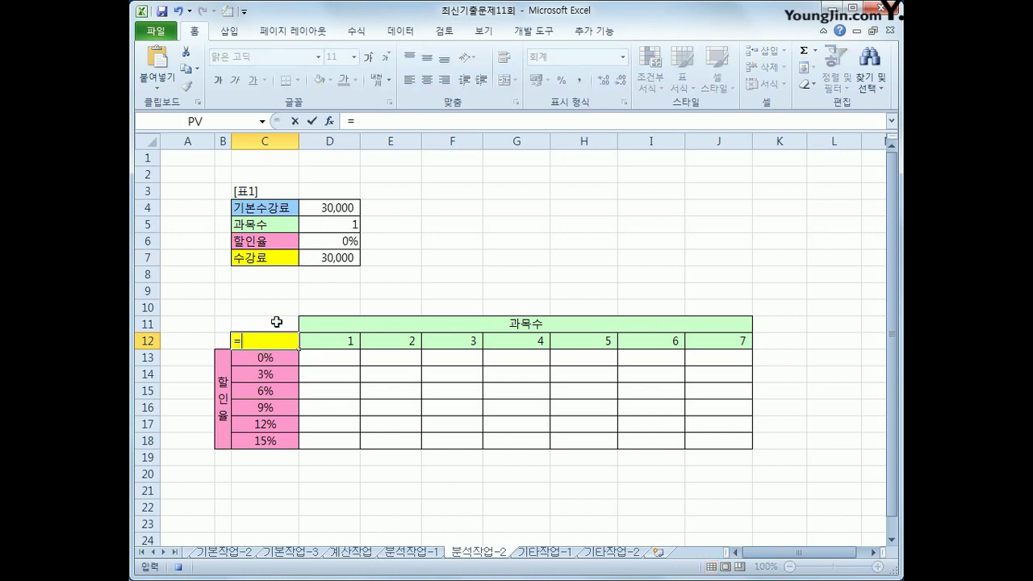
click(328, 259)
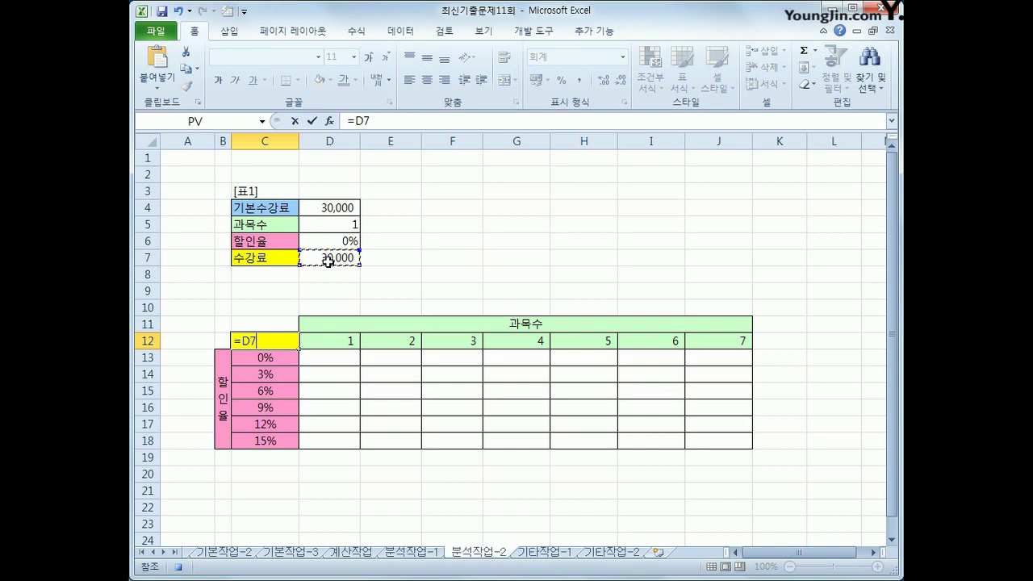
key(Return)
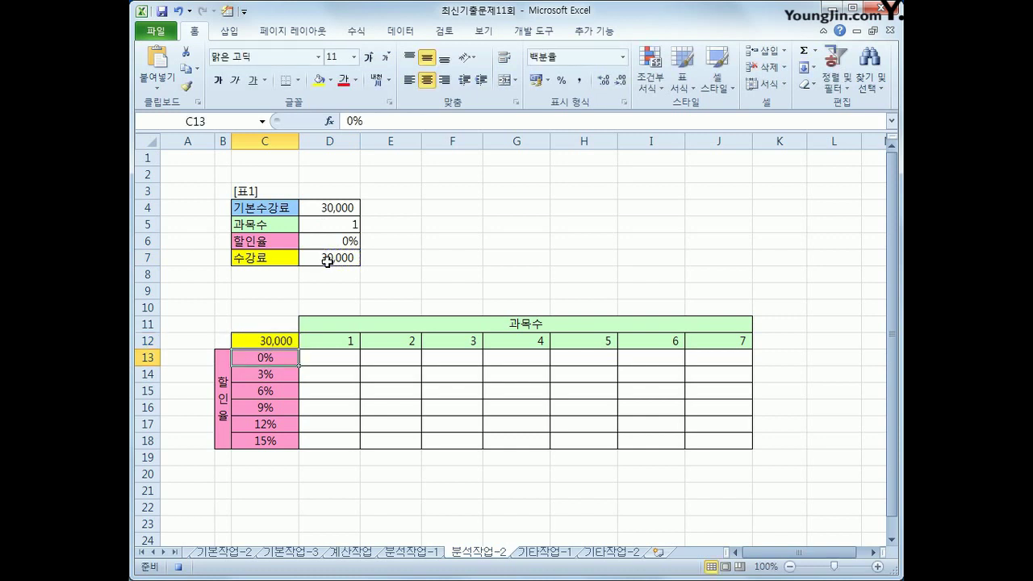
Step: Create a what-if data table over C12:J18 with row input cell $D$5 and column input cell $D$6
click(284, 339)
drag(284, 340, 714, 438)
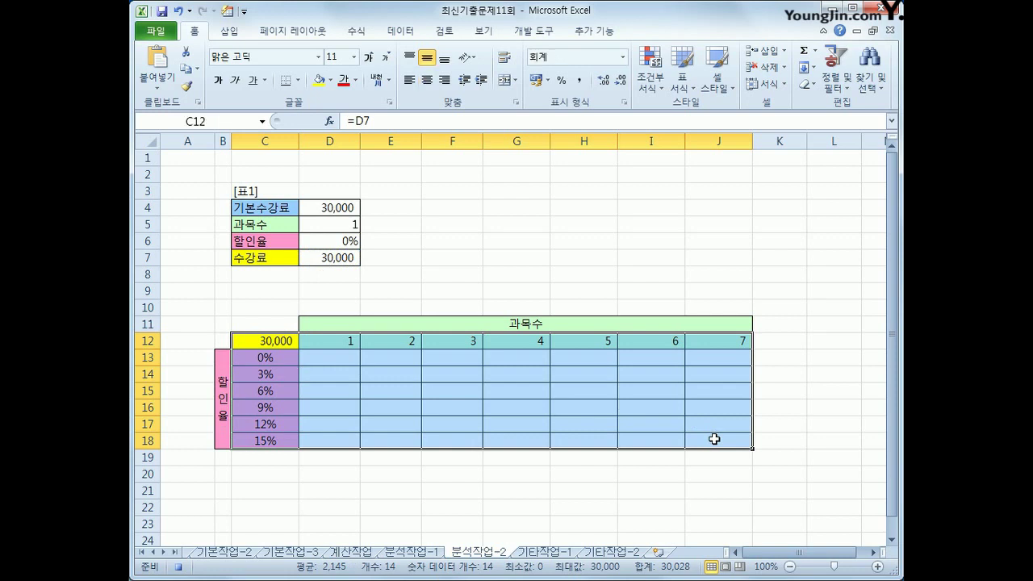
click(402, 32)
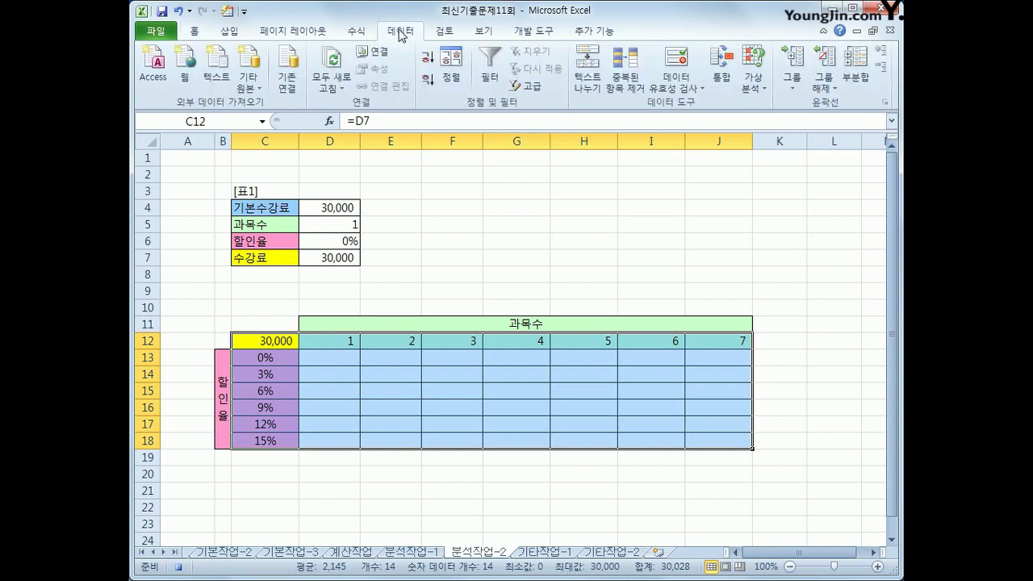
click(754, 89)
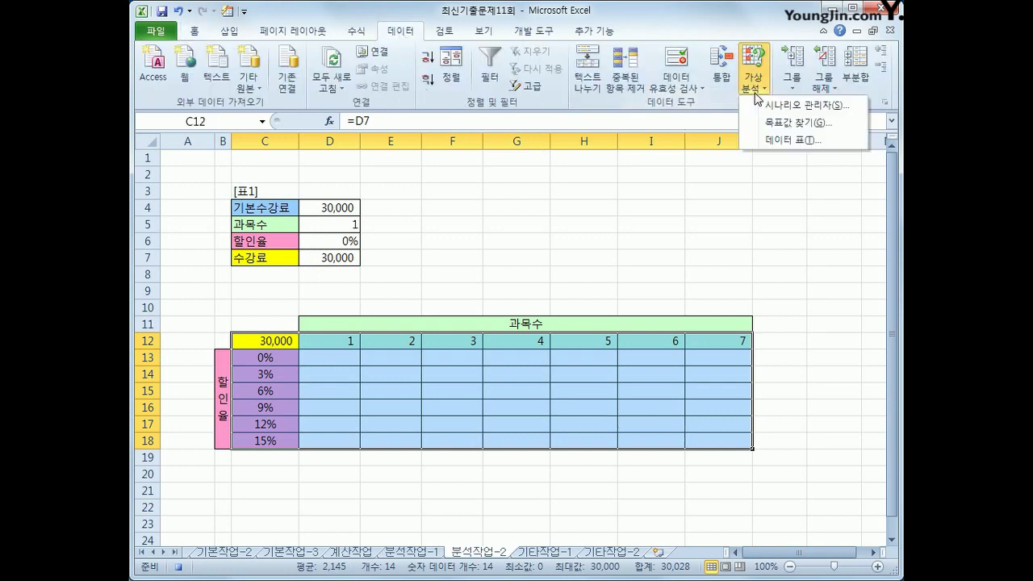
click(771, 141)
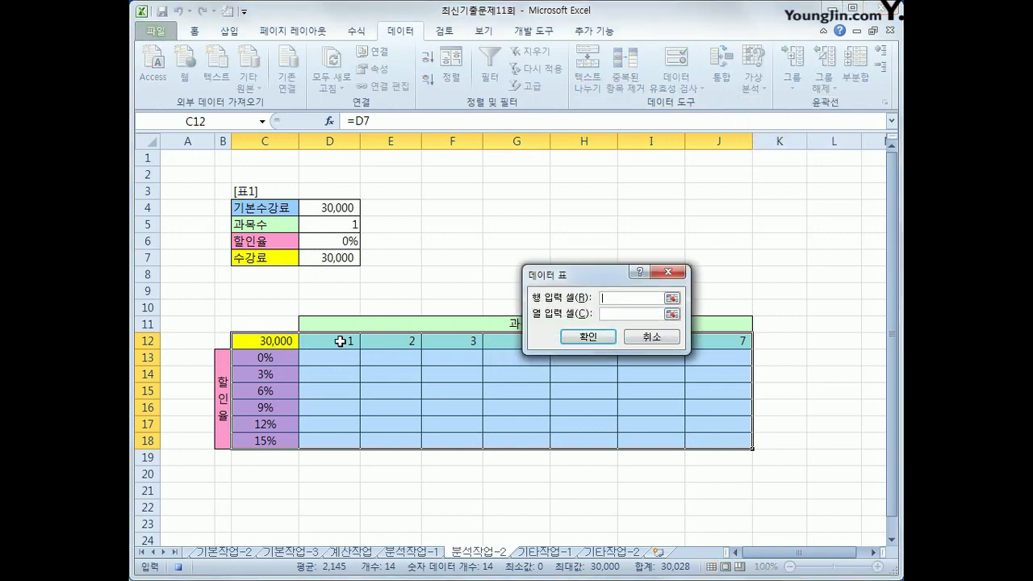
drag(598, 275, 579, 189)
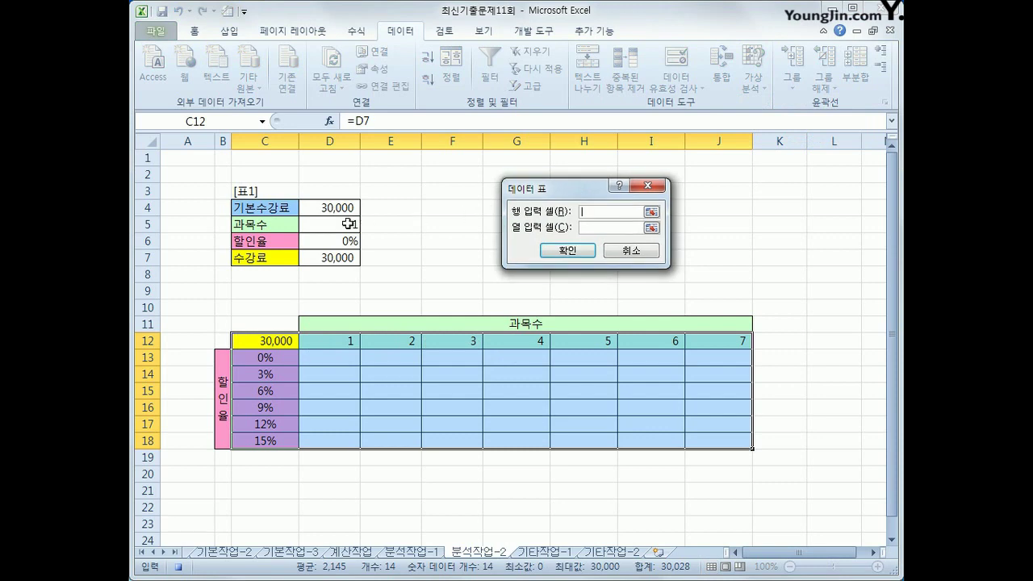
click(347, 223)
click(591, 227)
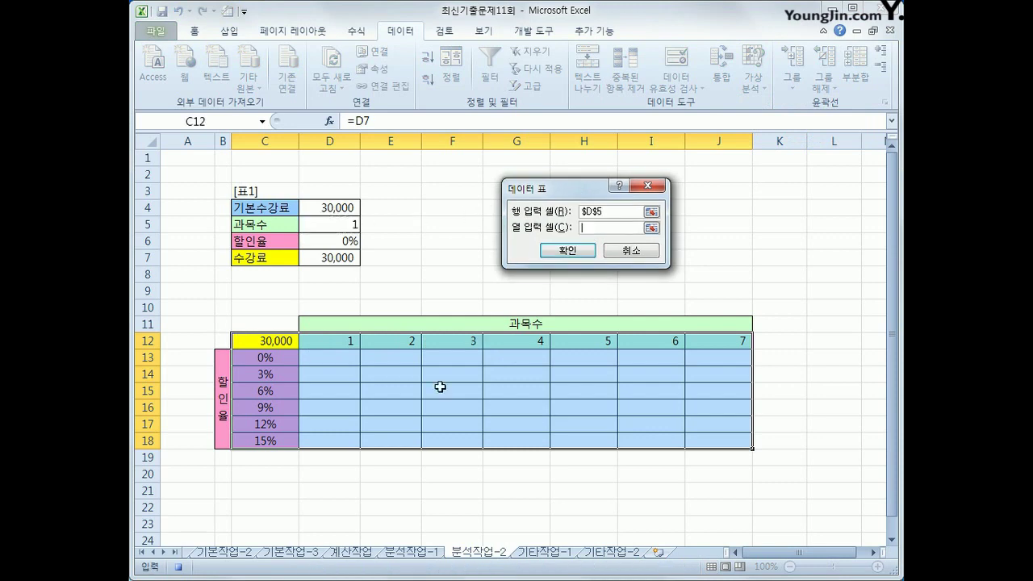
click(343, 242)
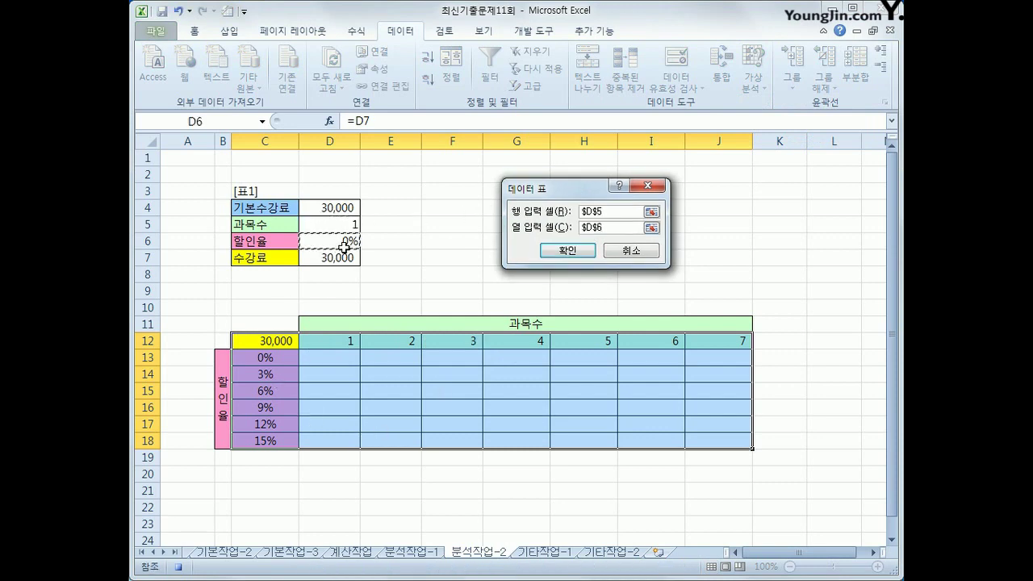
click(555, 252)
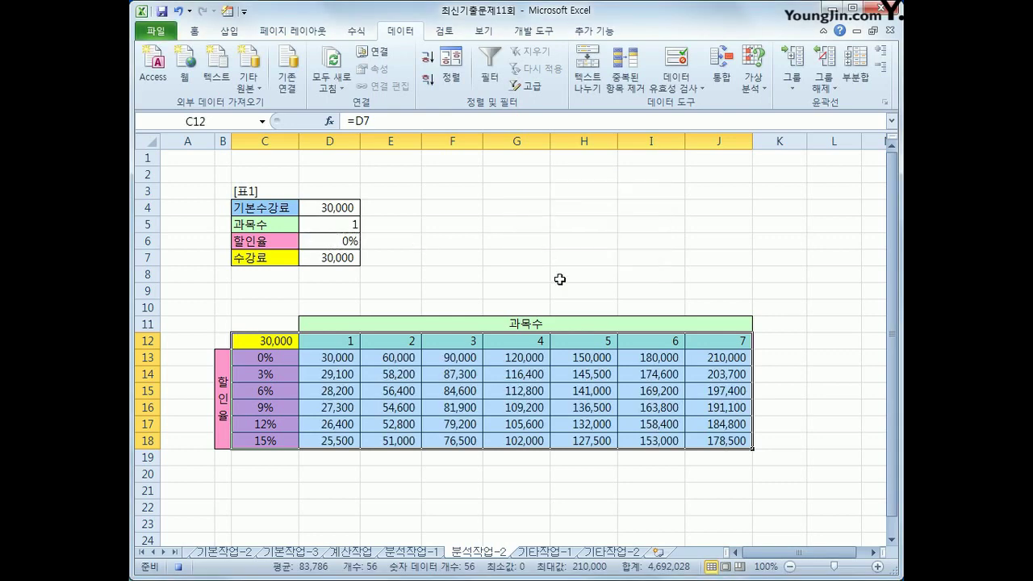
Step: Deselect the table range by selecting cell J18 and stop recording the macro
click(717, 435)
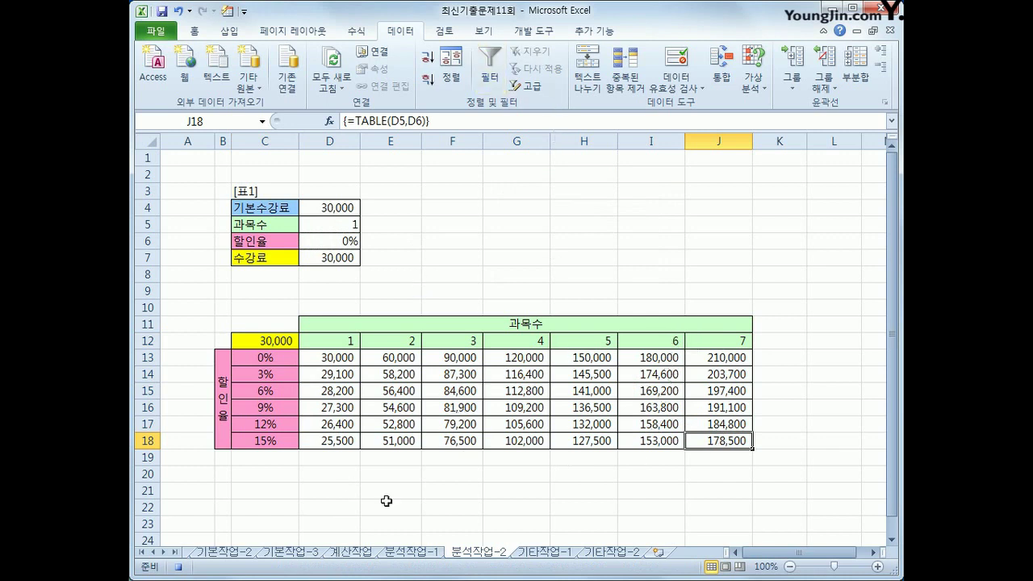
click(534, 30)
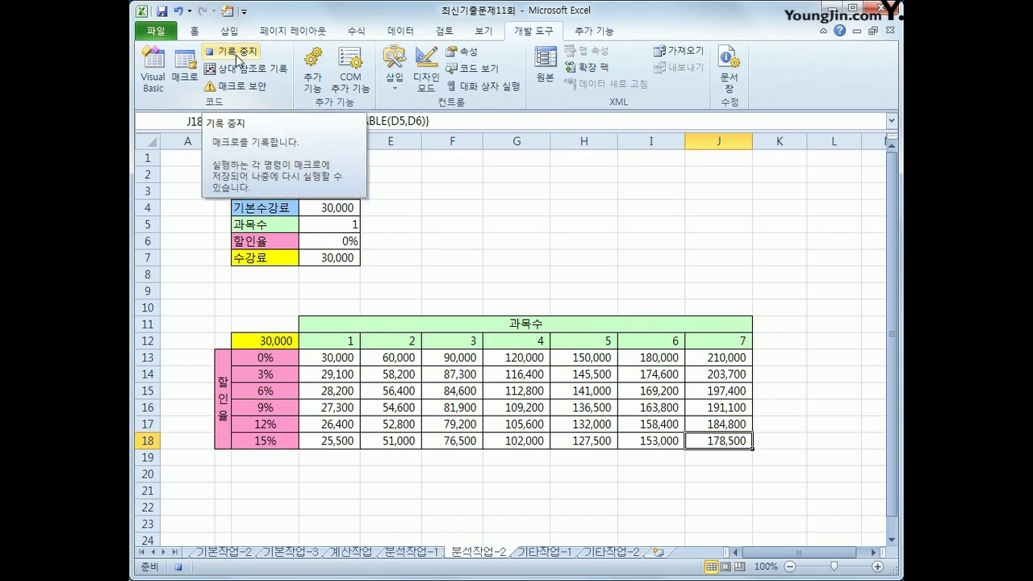
click(236, 53)
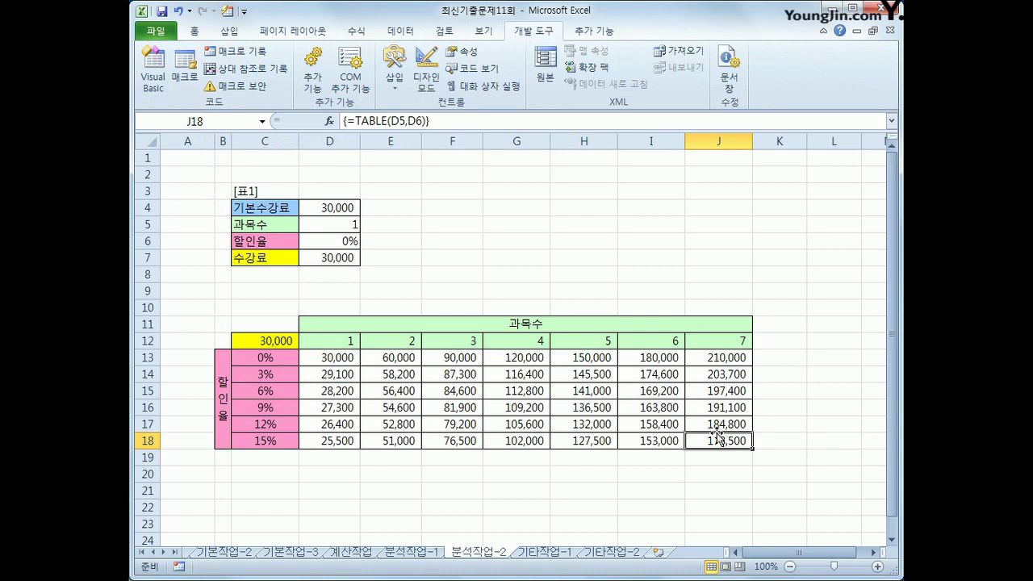
Step: Draw a folded-corner shape of about 1.75 by 4.5 cm over cells F4:G6 and label it 수강료할인
click(646, 258)
click(226, 34)
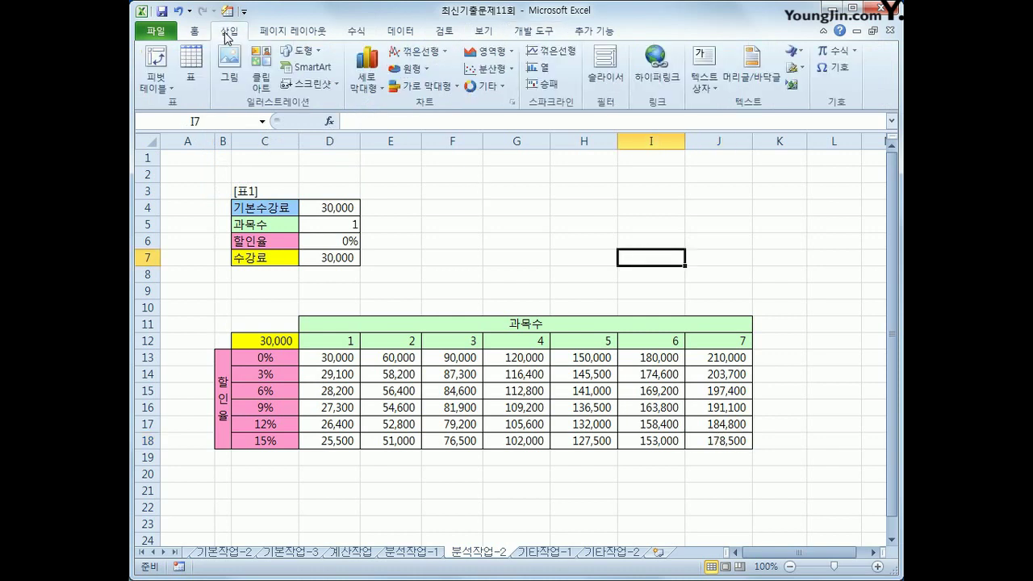
click(302, 51)
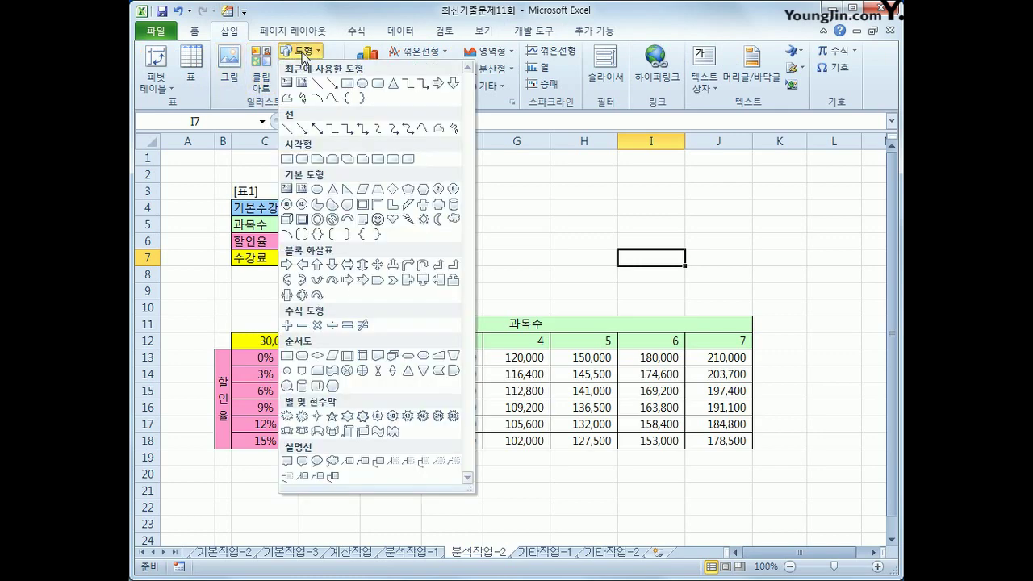
click(360, 220)
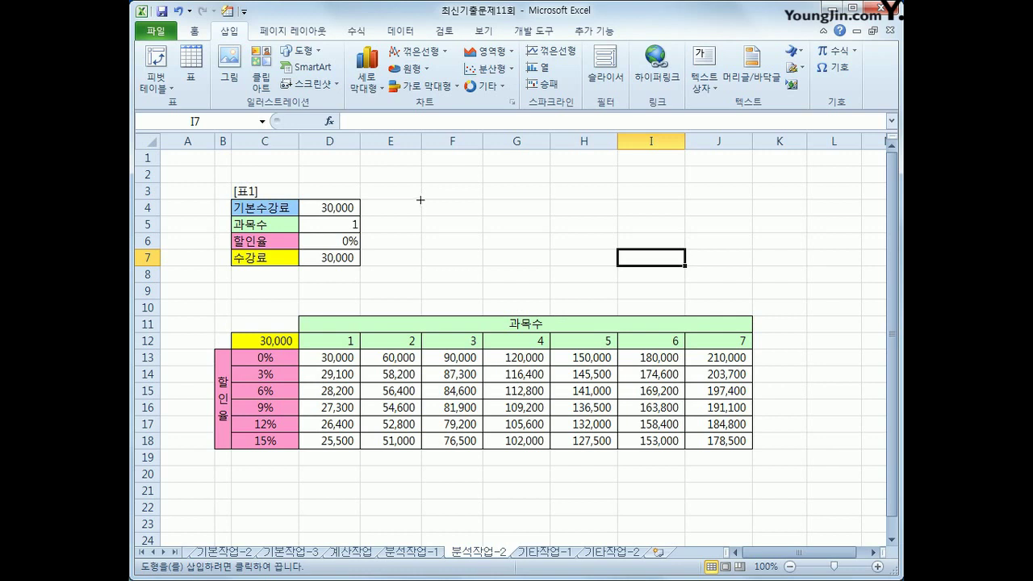
mouse_move(419, 199)
mouse_down()
mouse_move(531, 234)
mouse_move(534, 249)
mouse_up()
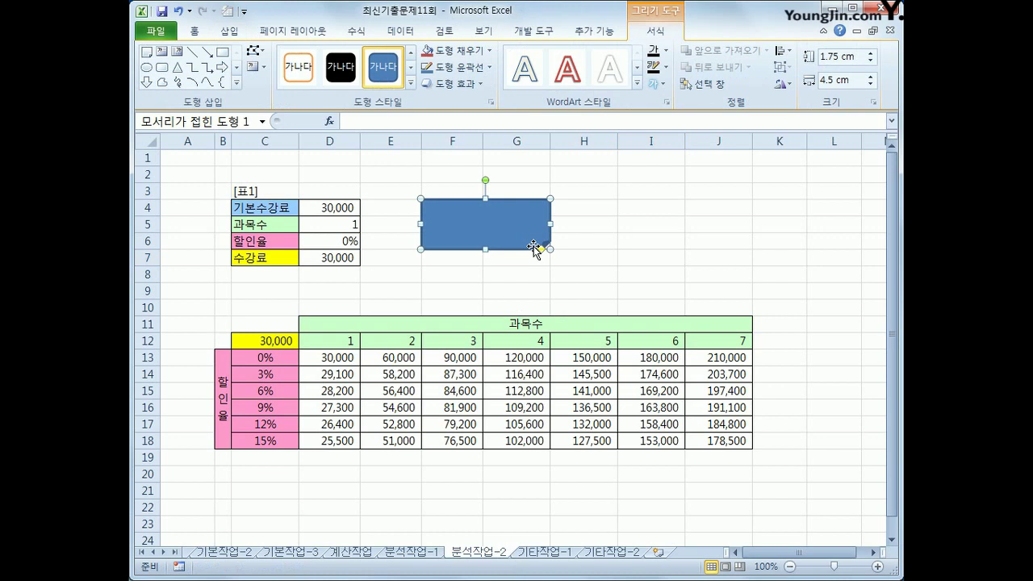
text(수강료하ㄹ인)
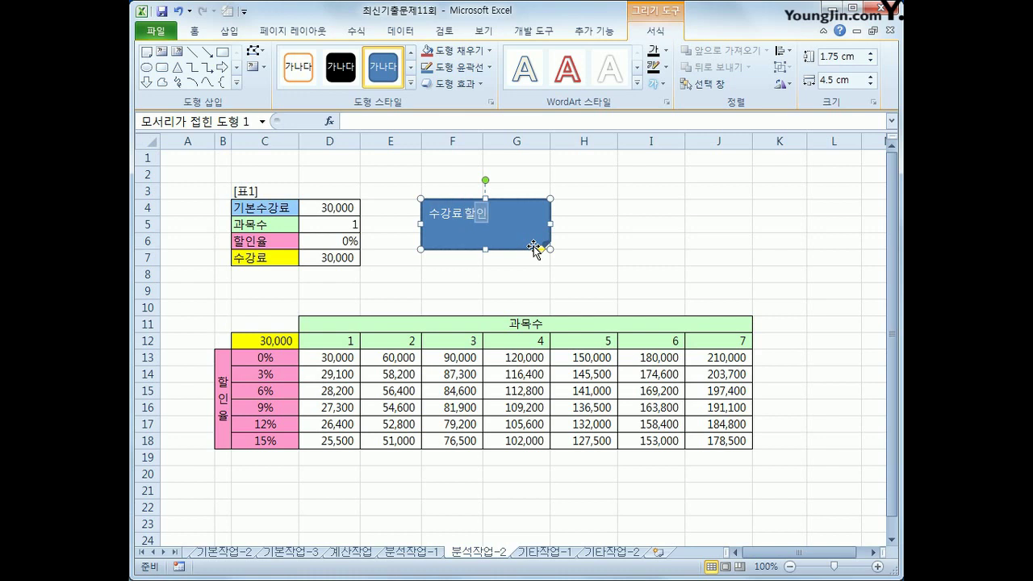
key(Escape)
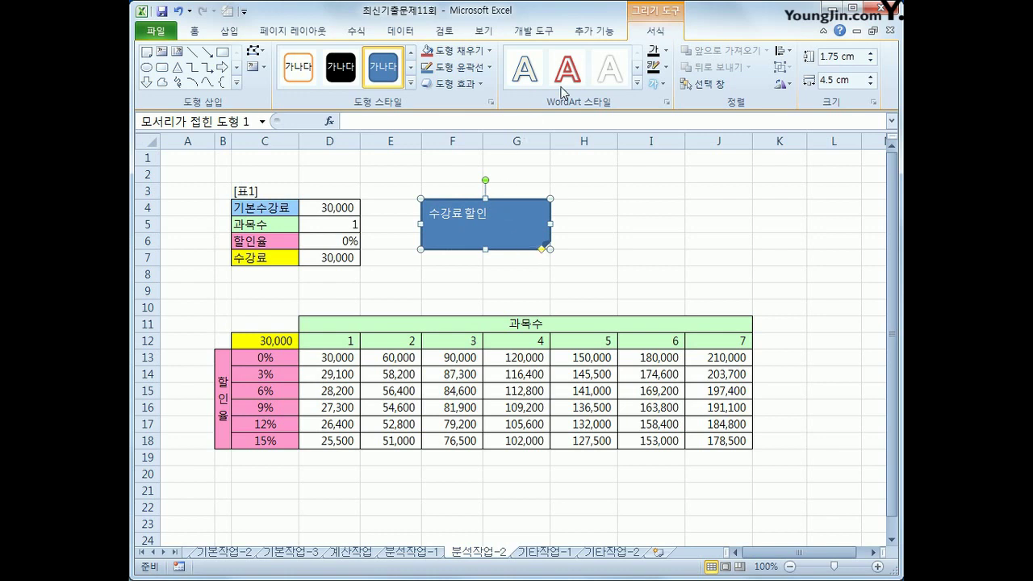
Step: Fill the folded-corner shape with standard purple and centre its text vertically and horizontally
click(469, 54)
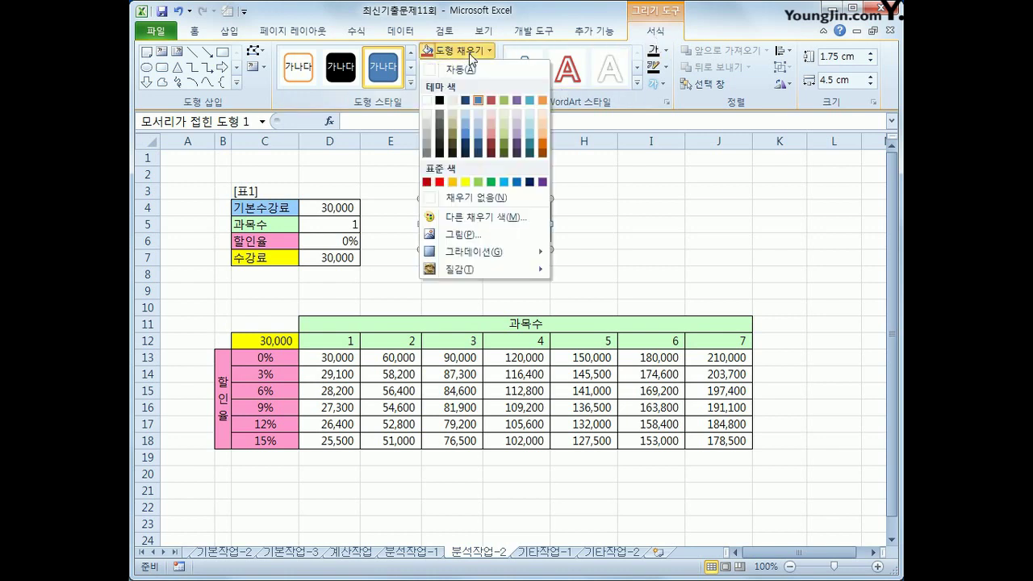
click(542, 182)
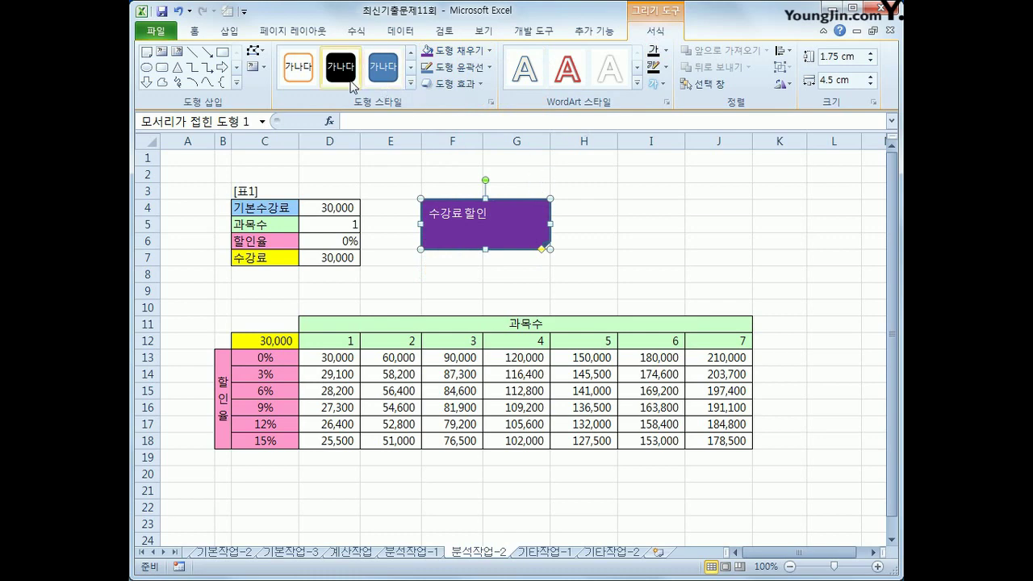
click(194, 32)
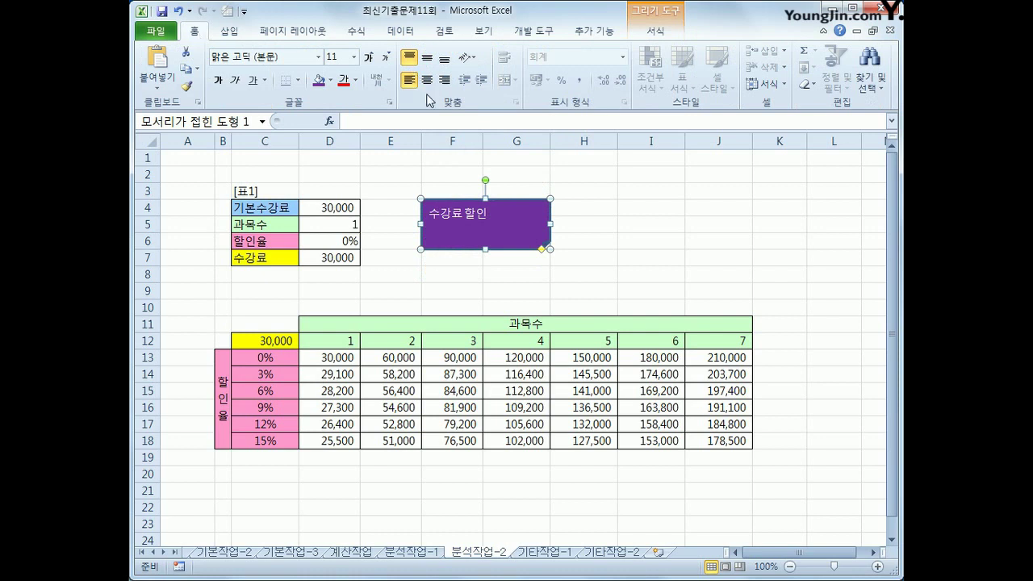
click(428, 57)
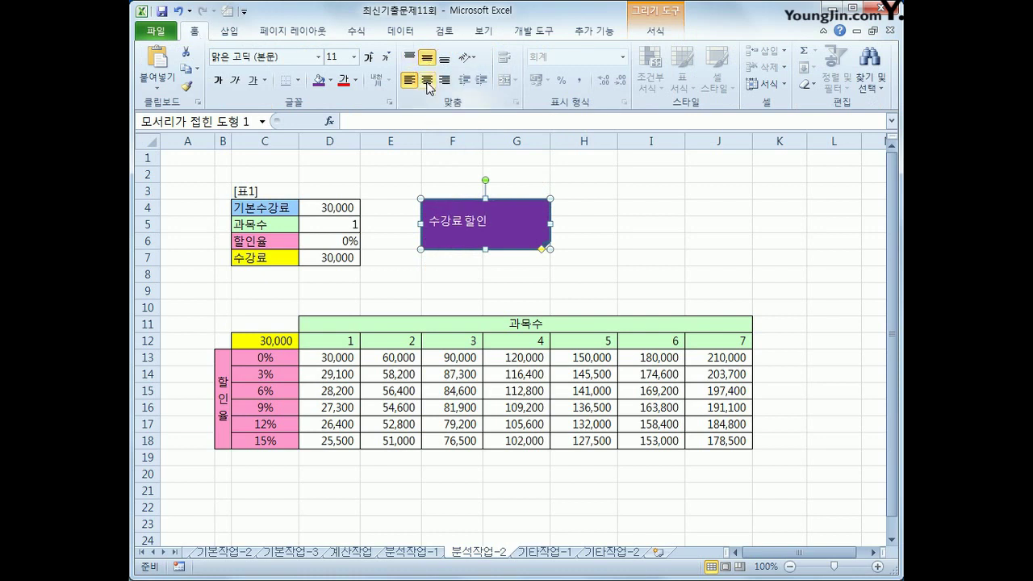
click(427, 81)
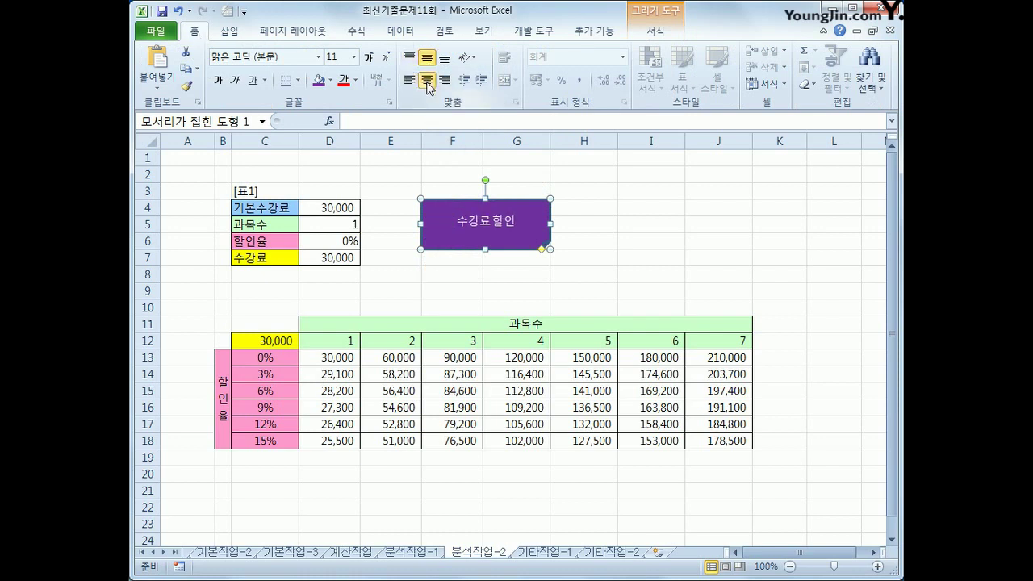
Step: Assign the macro 과목수강료할인 to the purple folded-corner shape
right_click(517, 240)
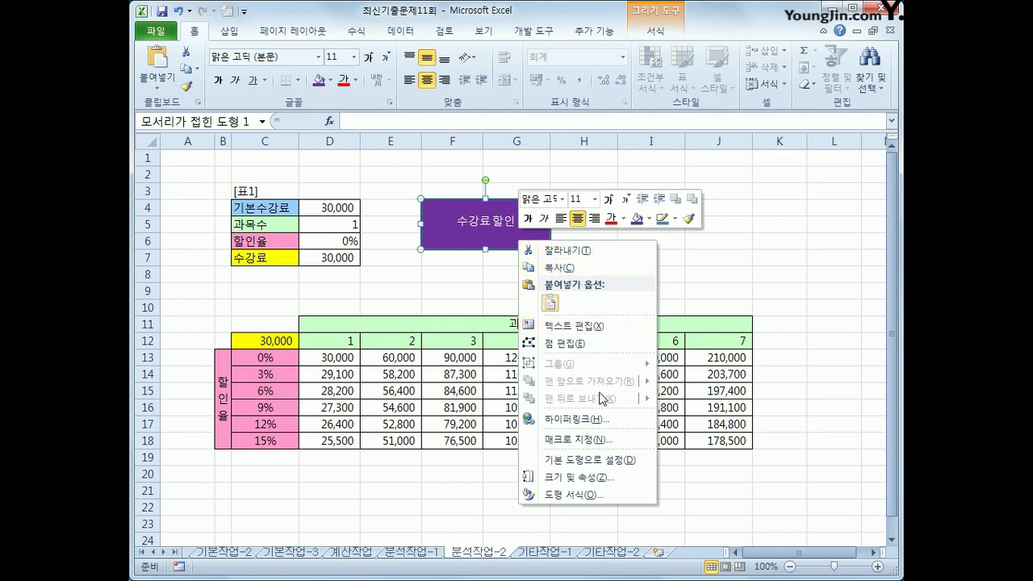
click(593, 439)
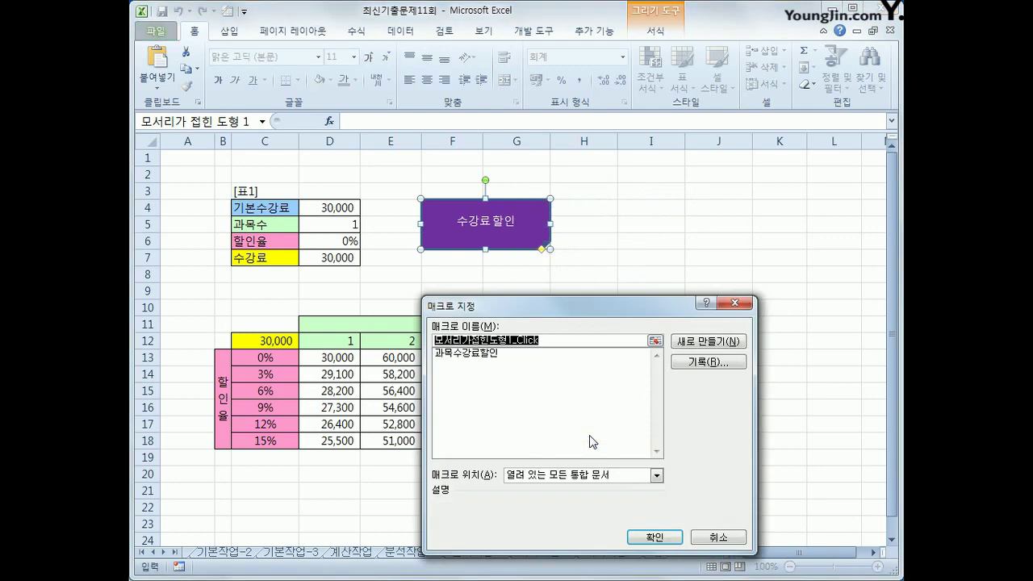
click(493, 357)
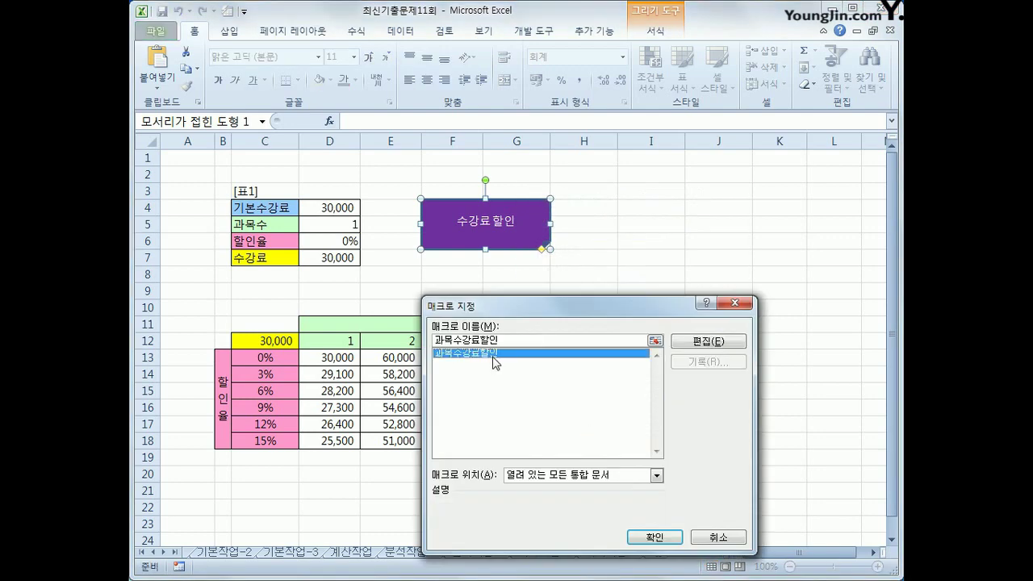
click(658, 537)
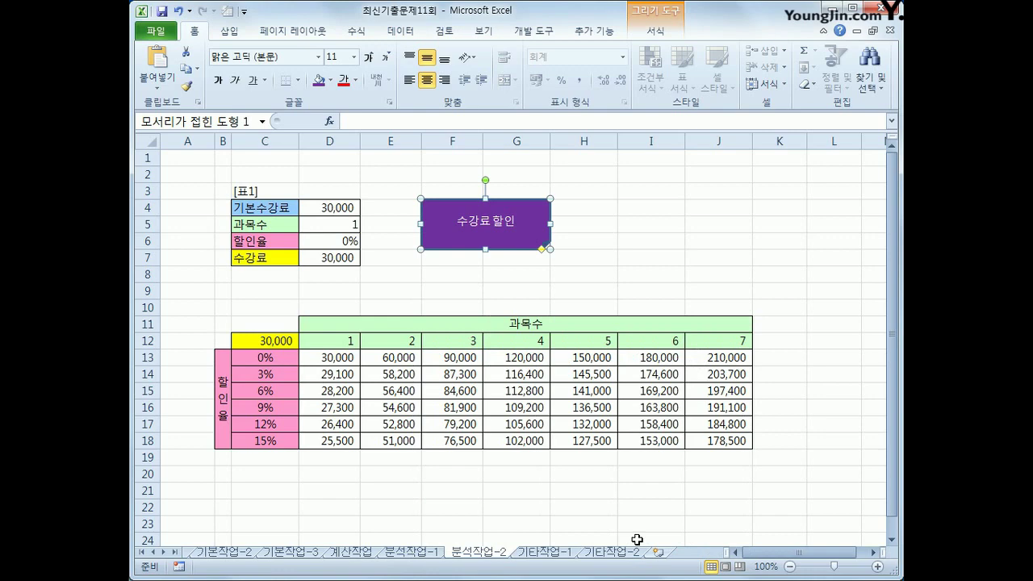
Step: On sheet 기타작업-1, add the 합계 data in E3:E8 to the doughnut chart as a new series
click(565, 555)
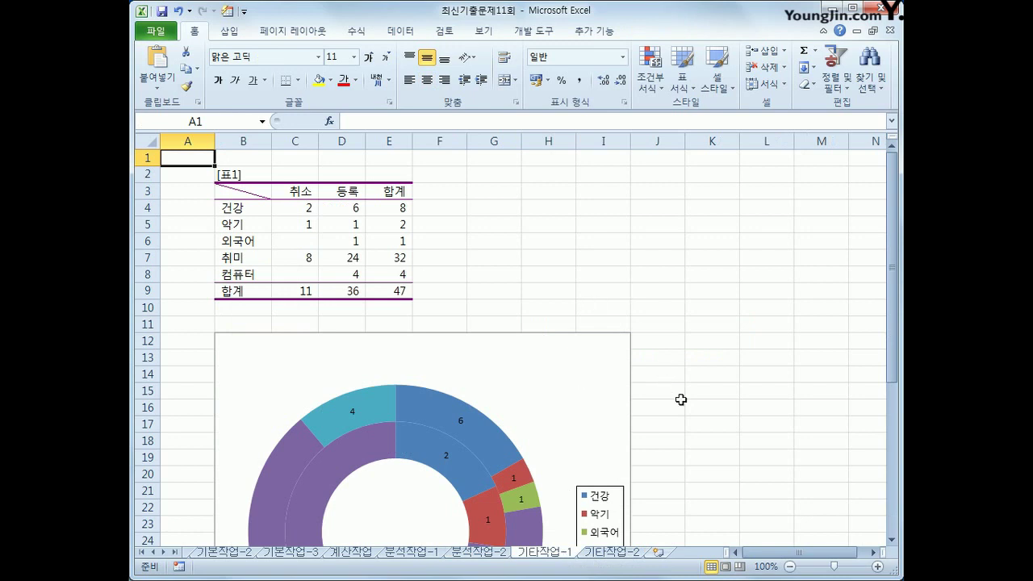
click(727, 400)
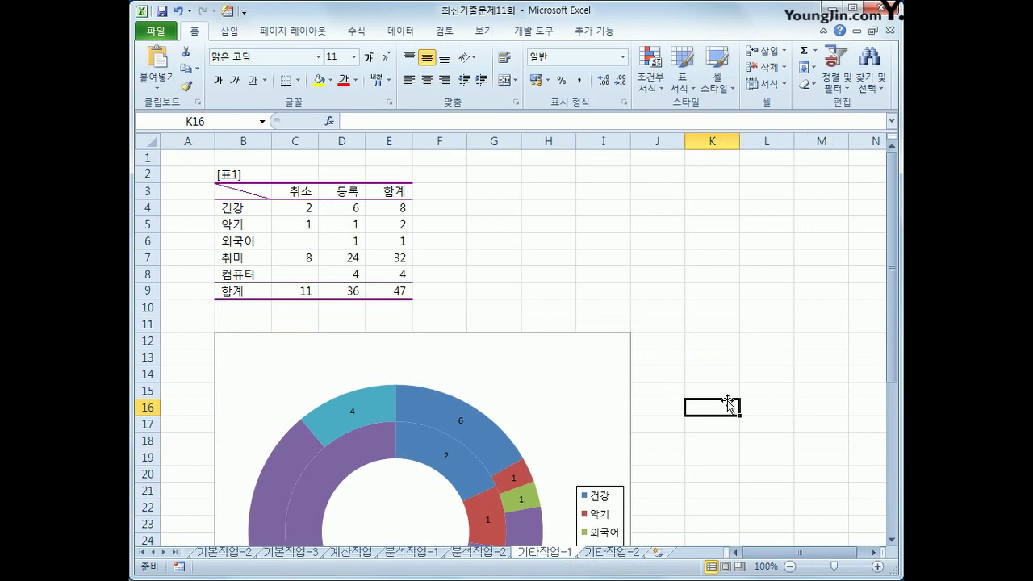
click(560, 369)
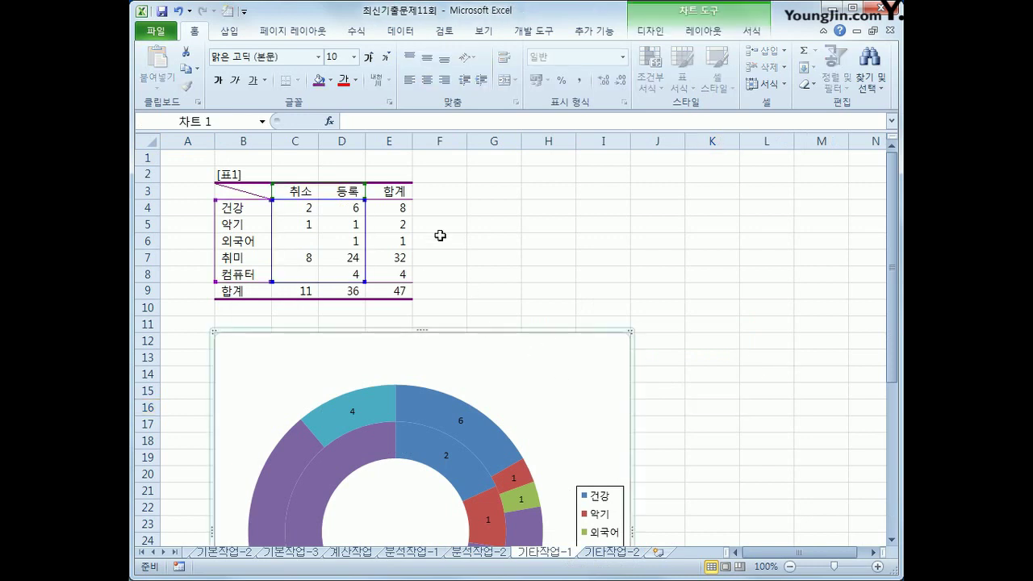
drag(403, 196, 405, 273)
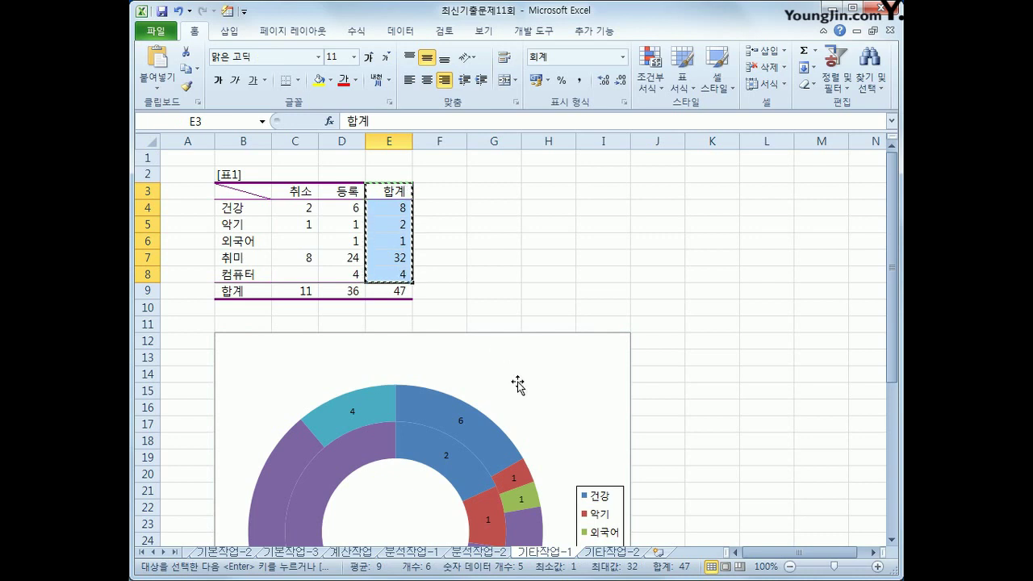
key(ctrl+c)
click(554, 385)
key(ctrl+v)
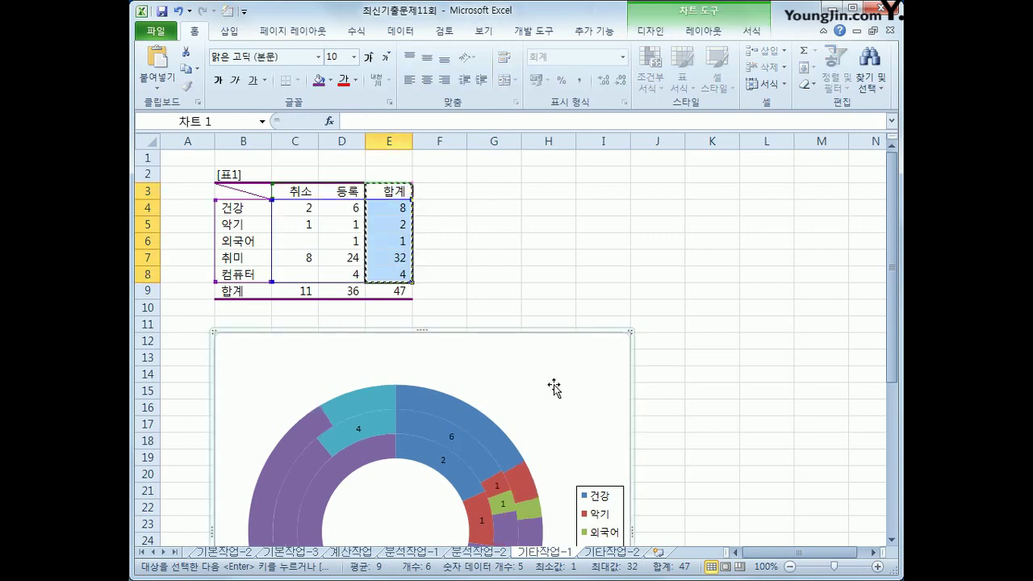
Step: Add data labels to the doughnut chart's outer 합계 series
scroll(554, 387, down, 2)
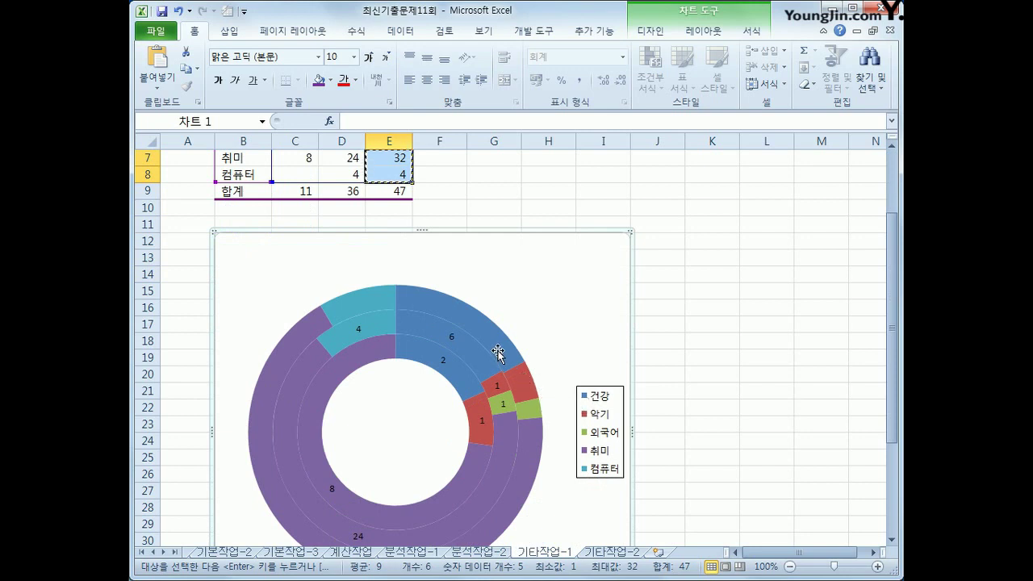
scroll(511, 330, up, 1)
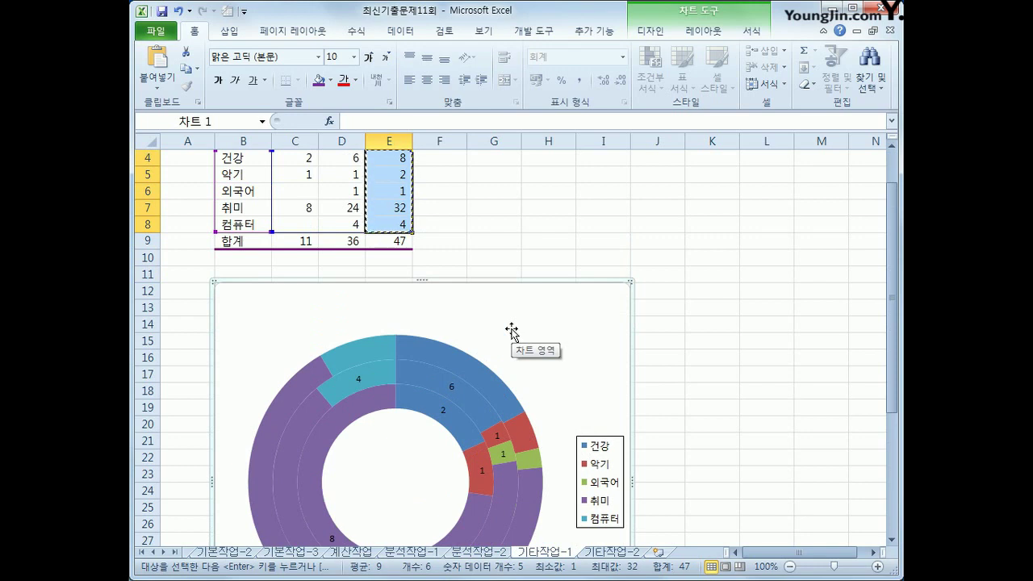
click(464, 360)
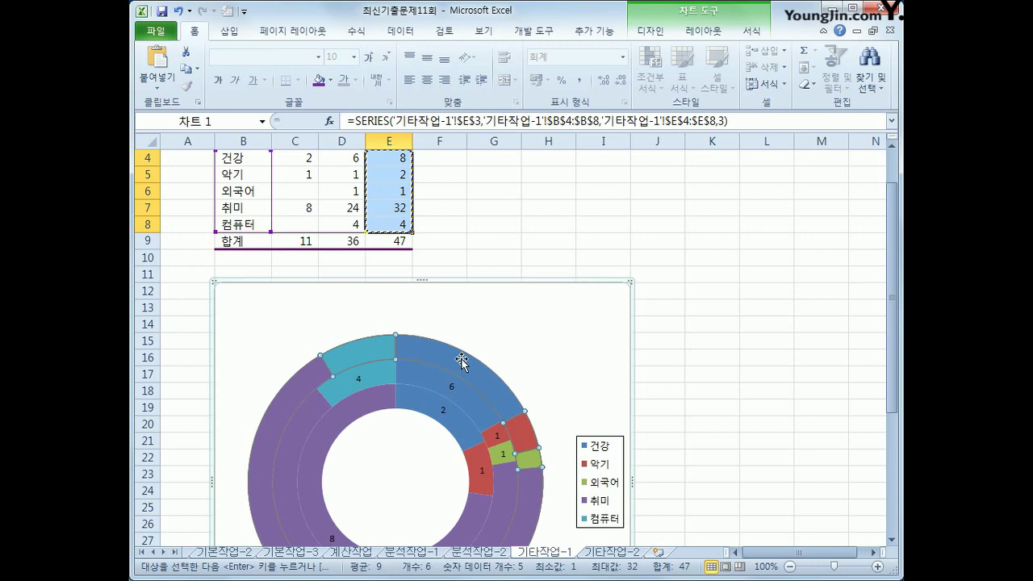
right_click(462, 362)
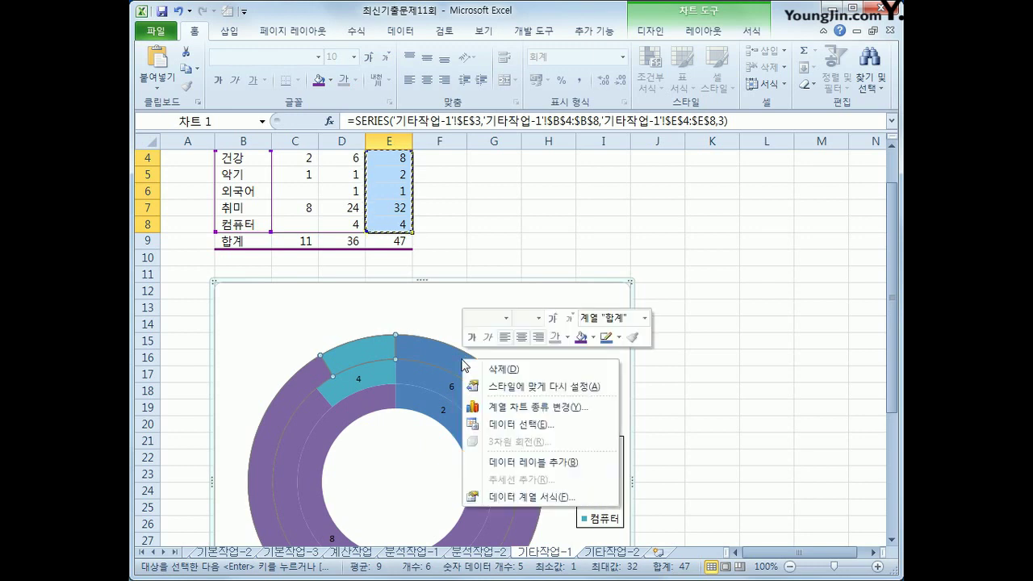
click(529, 462)
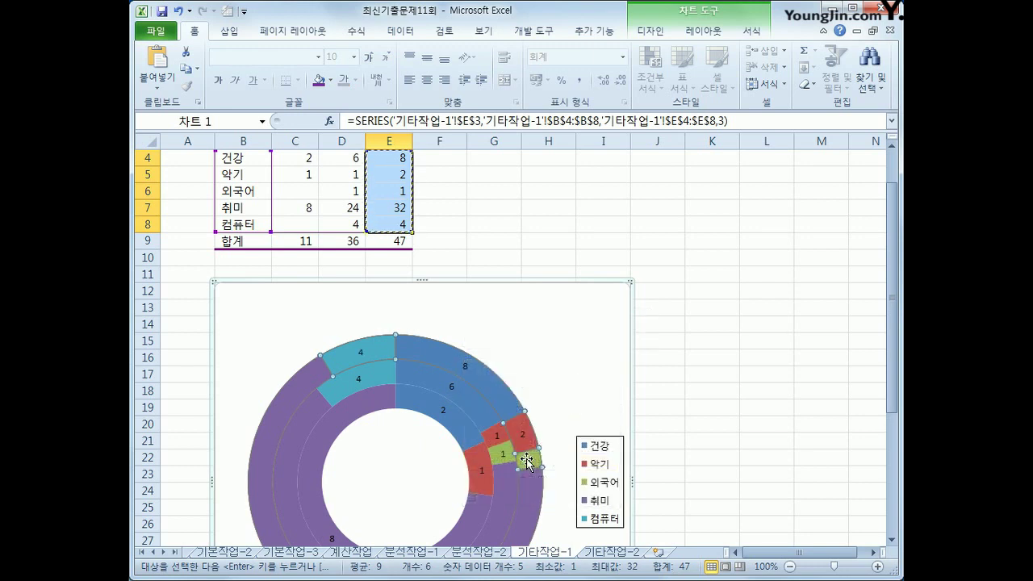
Step: Make the 합계 series' data labels bold and red
click(466, 367)
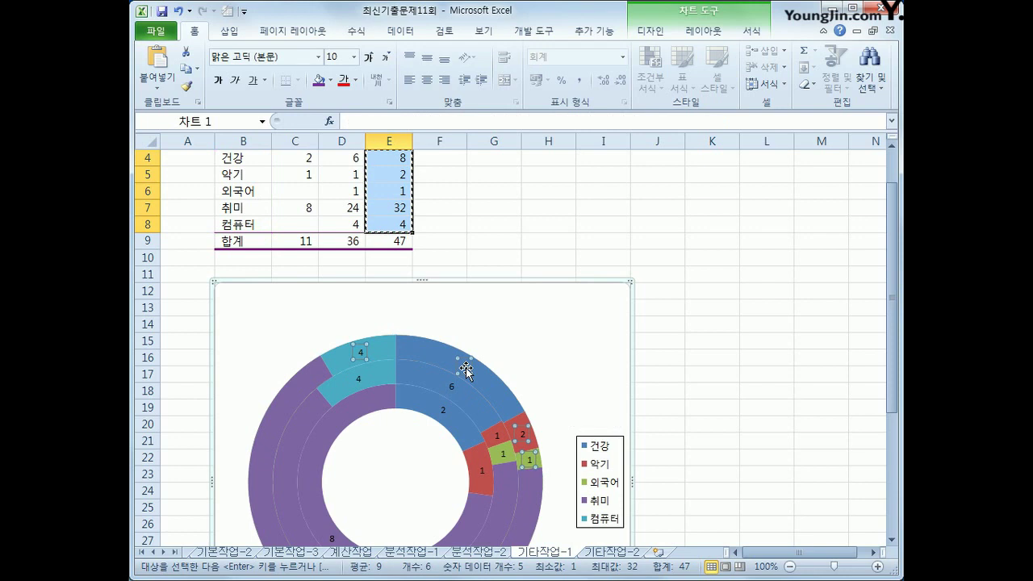
right_click(466, 369)
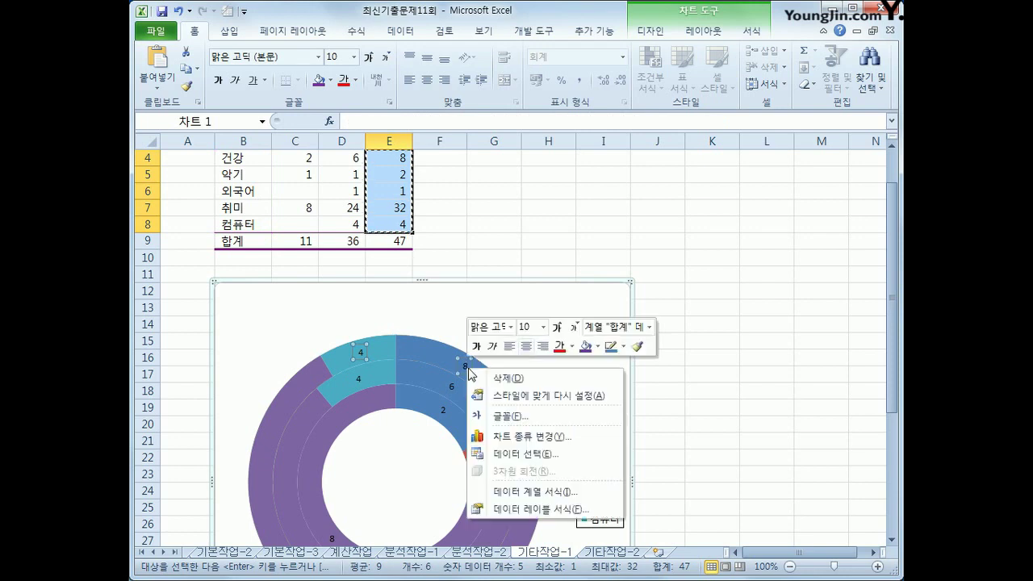
click(476, 346)
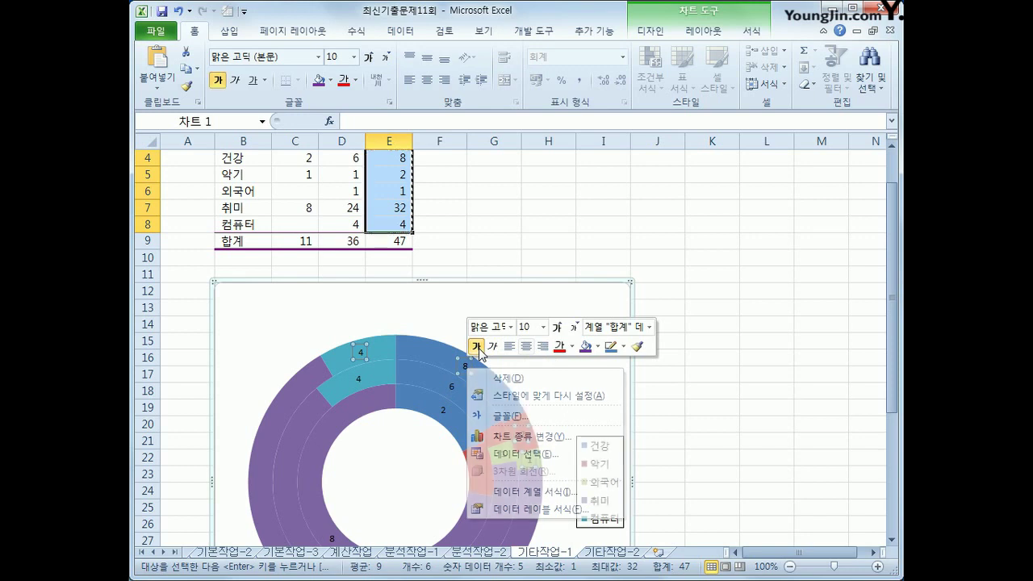
click(564, 350)
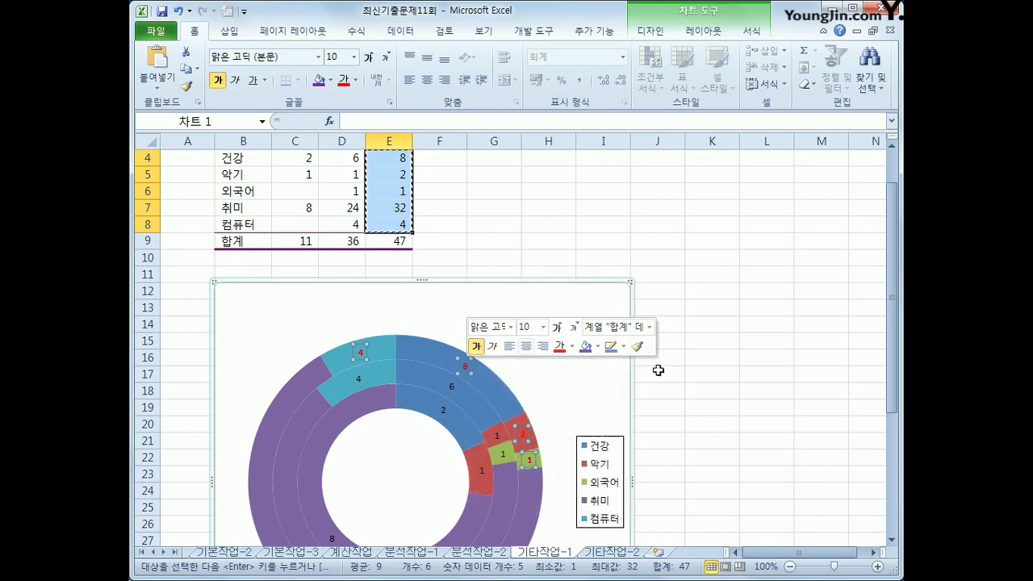
click(588, 386)
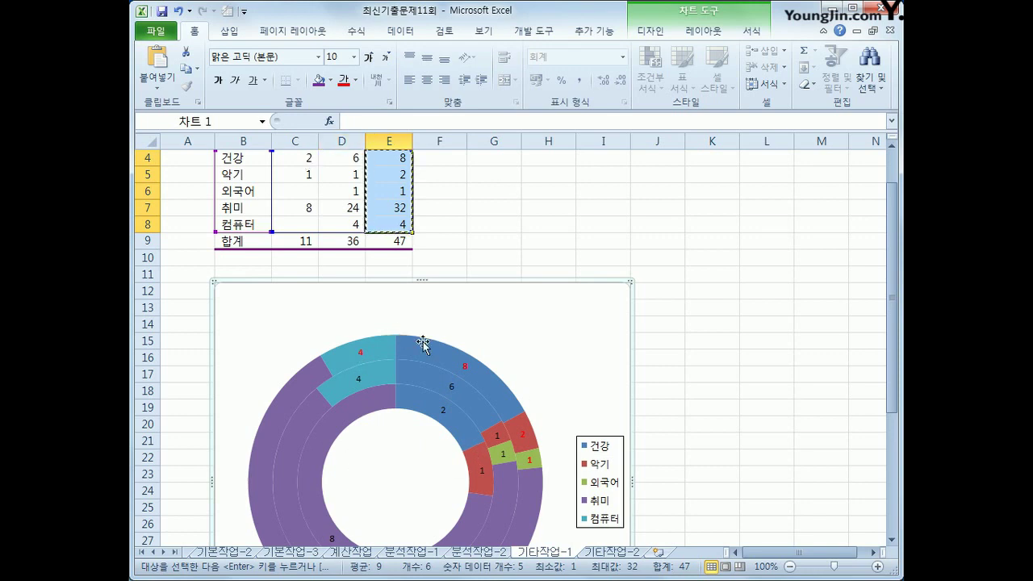
Step: Set the doughnut's first slice angle to 15 and its hole size to 20%
right_click(450, 361)
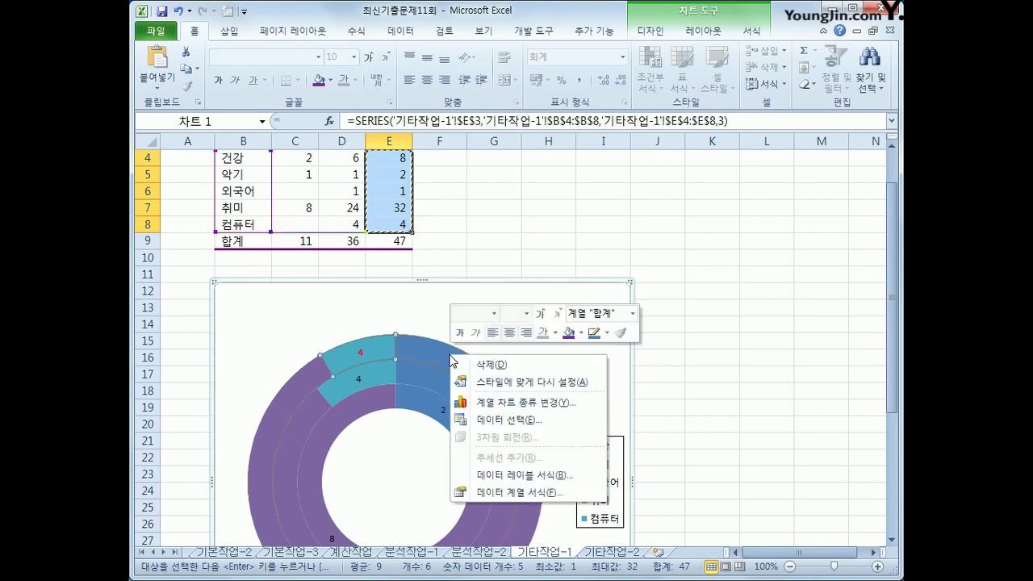
click(543, 494)
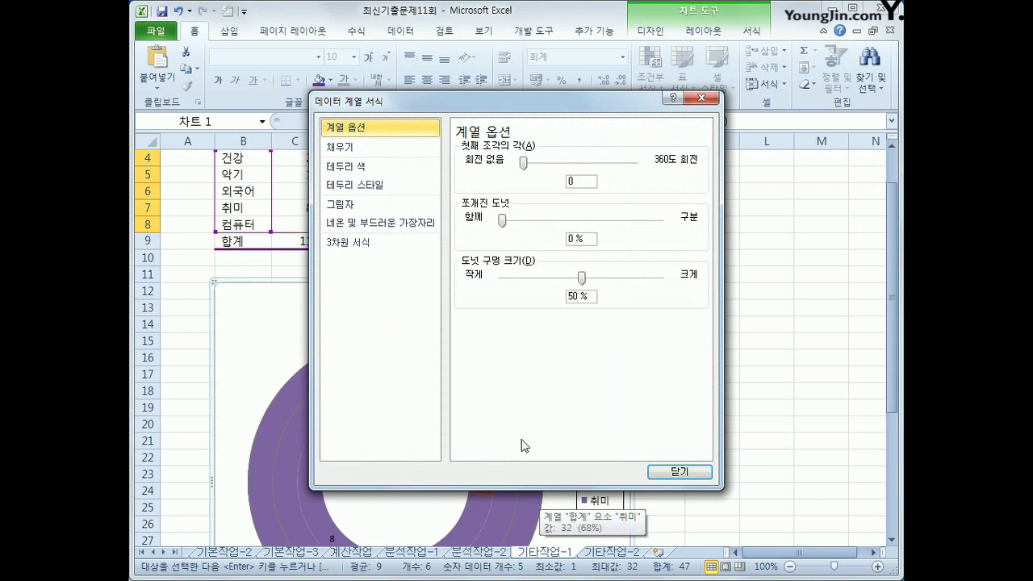
click(573, 182)
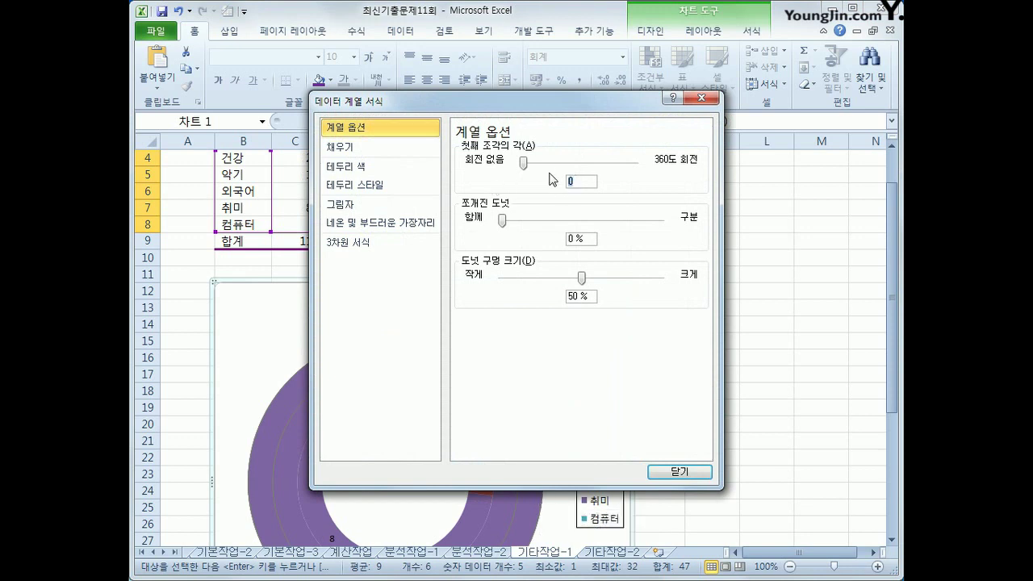
text(15)
click(596, 298)
text(20)
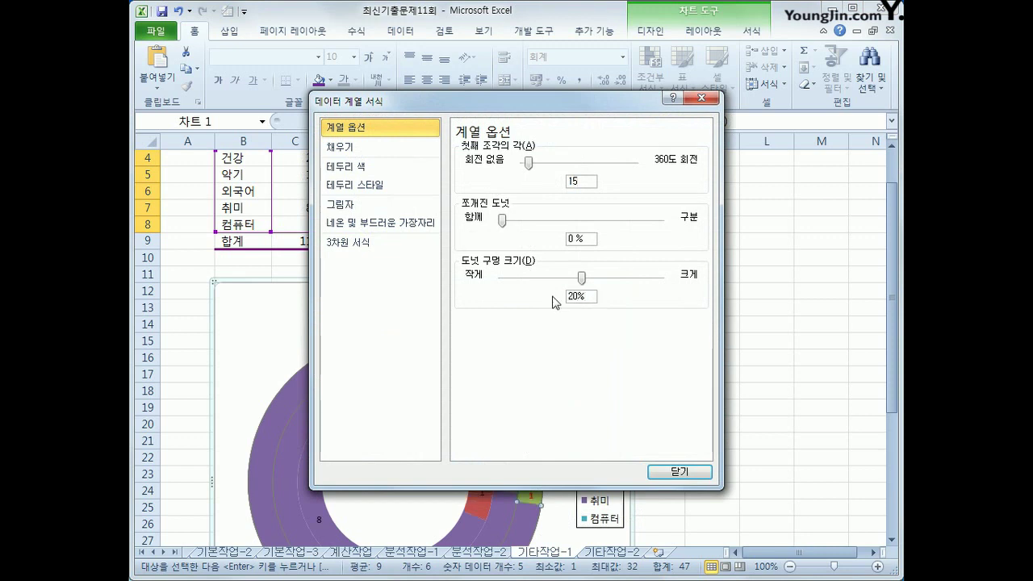
click(676, 470)
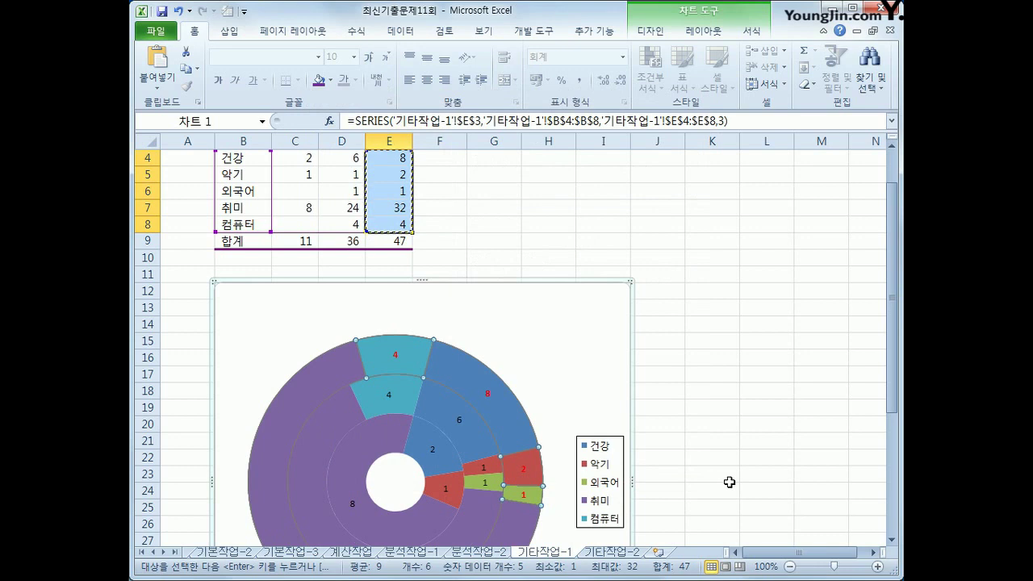
Step: Add a chart title above the doughnut chart reading 분야별 등록 현황
click(609, 363)
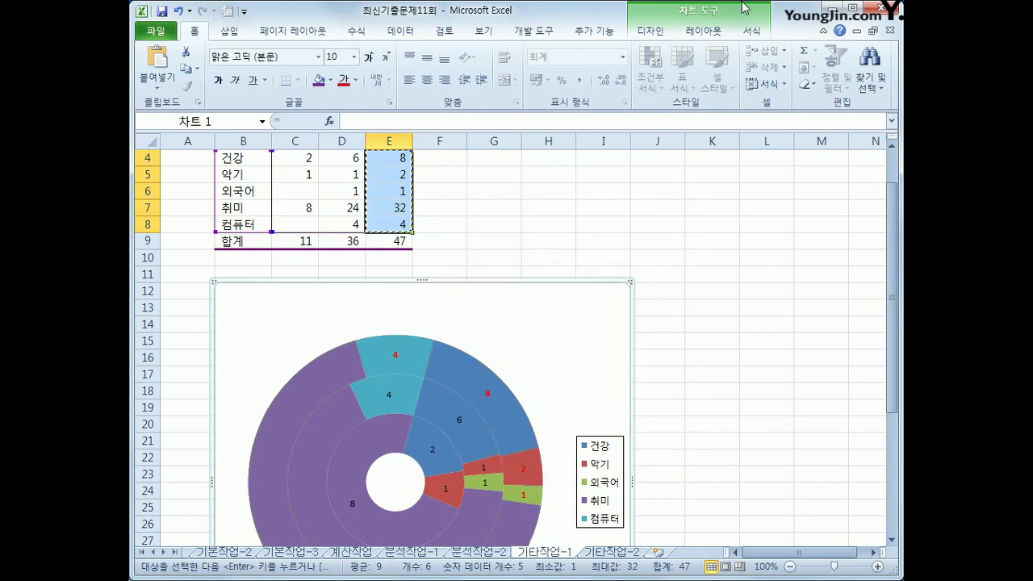
click(708, 31)
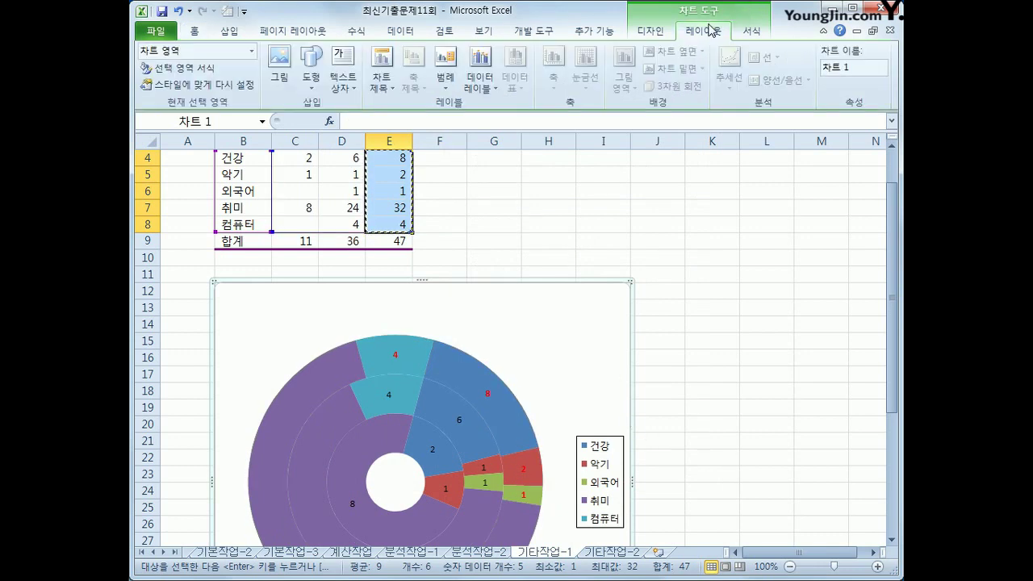
click(382, 77)
click(421, 188)
drag(385, 307, 454, 307)
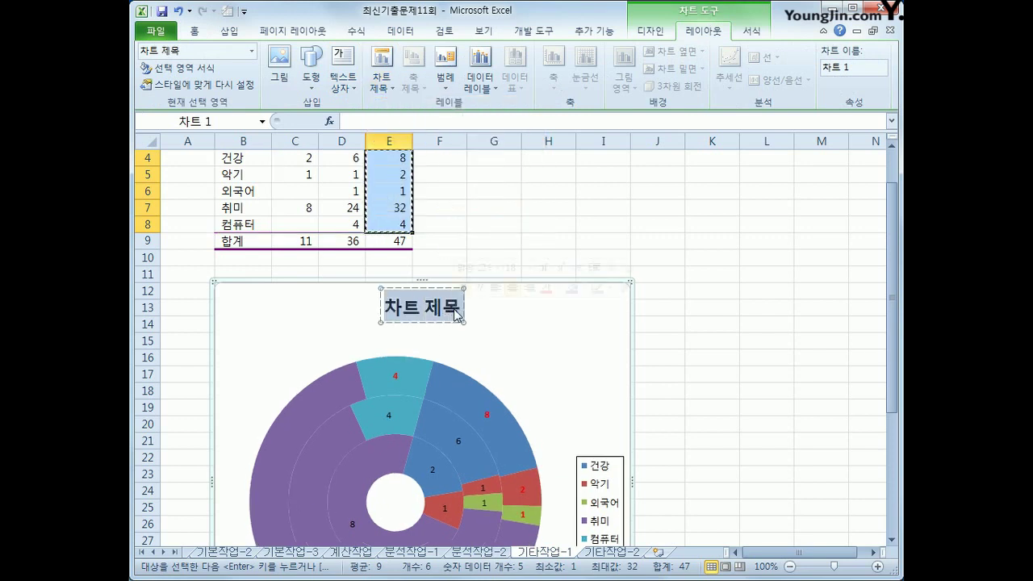
text(분야버ㄹ 등록 현화)
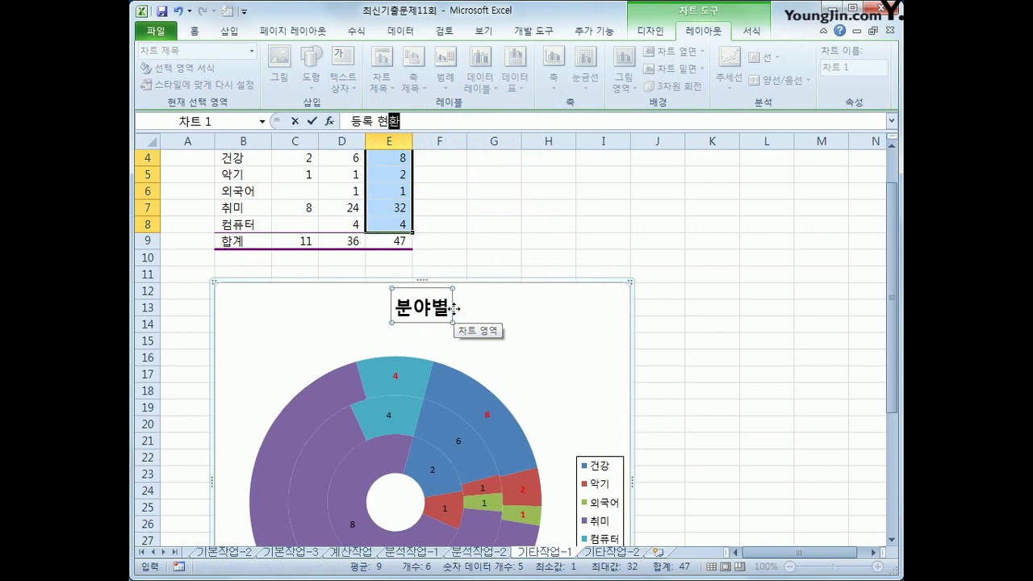
text(ㅇ)
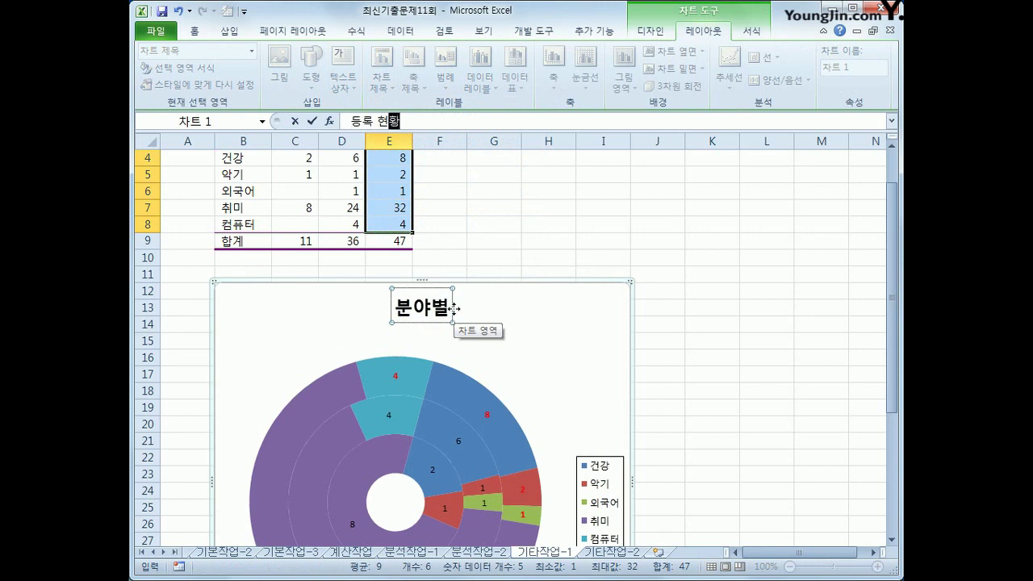
click(357, 122)
key(Home)
text(분야별)
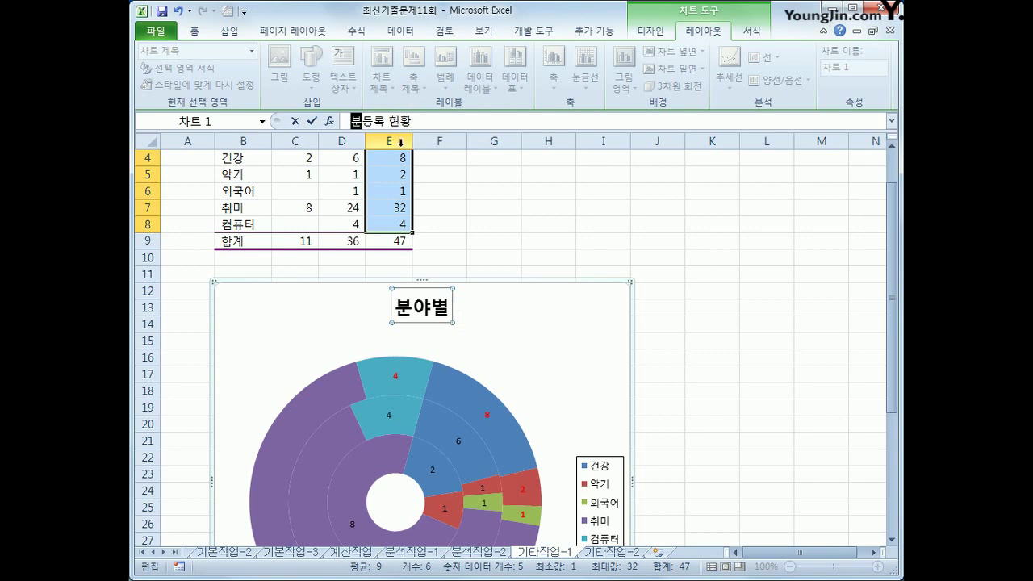
key(Return)
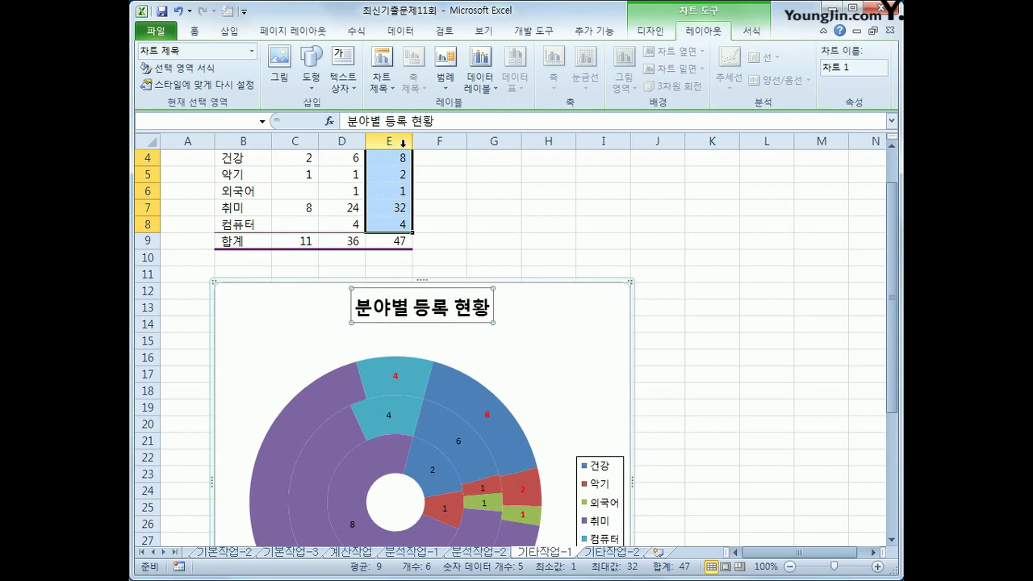
Step: Set the chart title's font size to 14 and fill its background with white
right_click(471, 320)
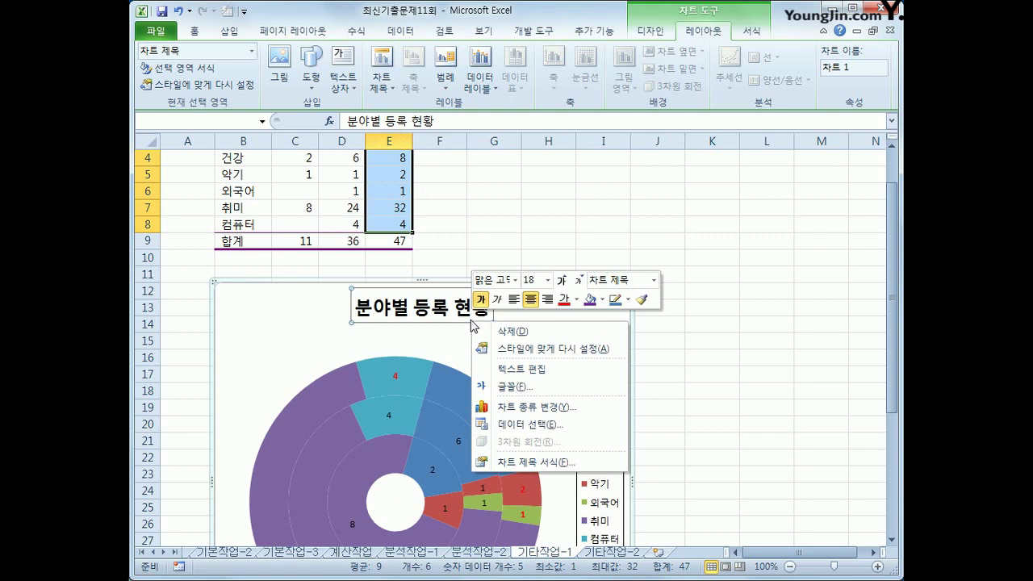
click(547, 280)
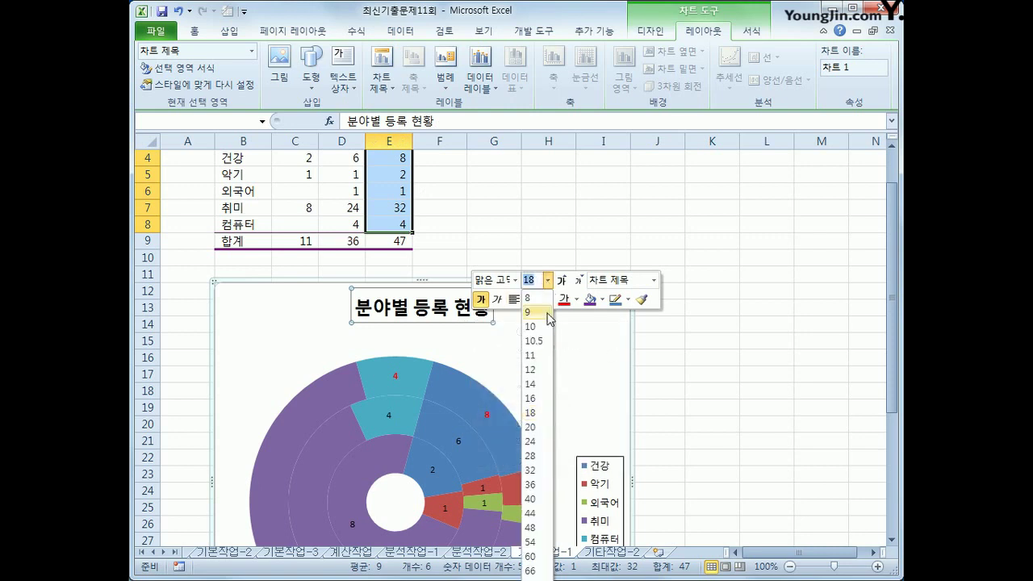
click(538, 385)
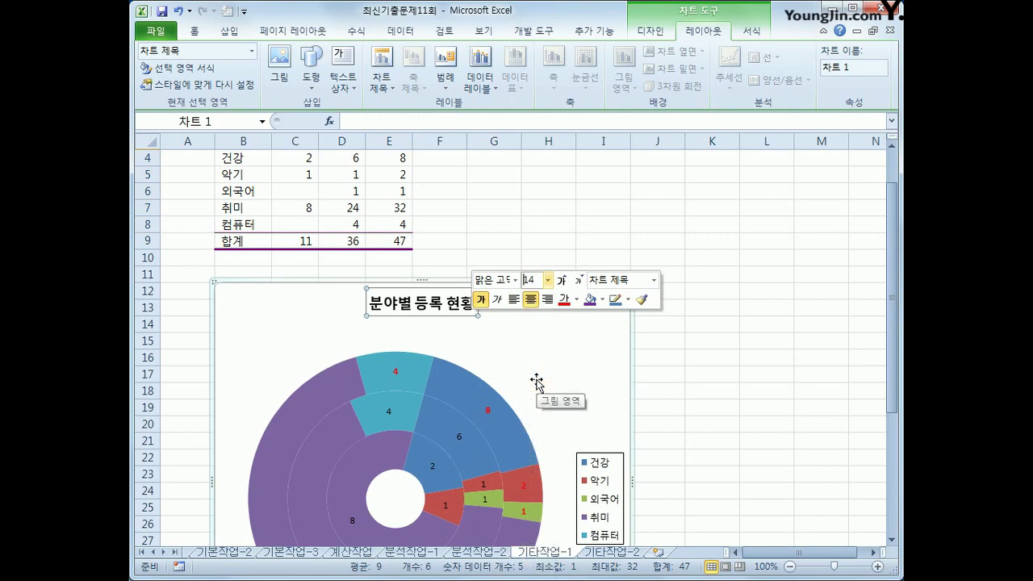
click(602, 300)
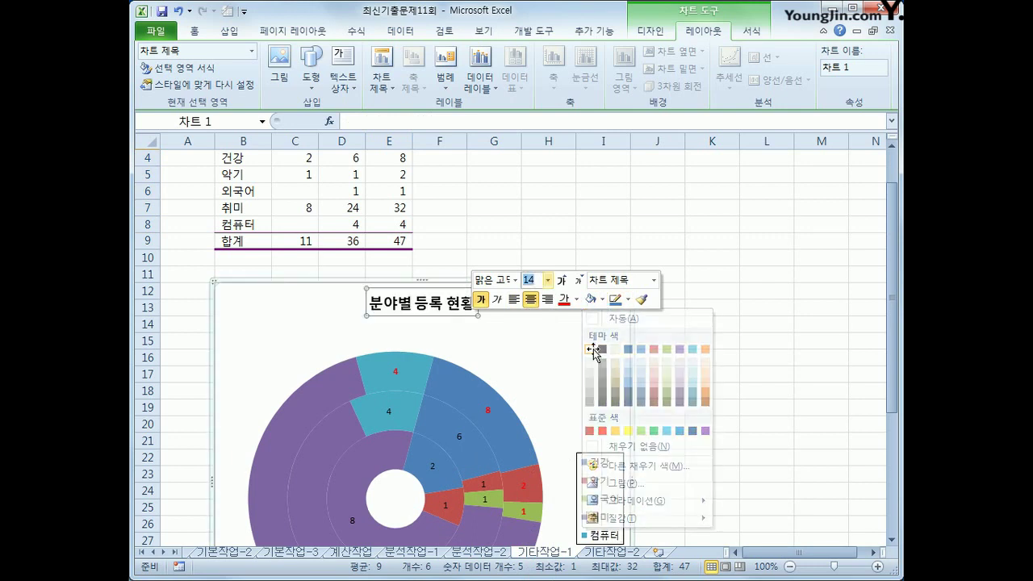
Step: Fill the chart title with white and give it an outline in the automatic colour
click(594, 348)
click(627, 303)
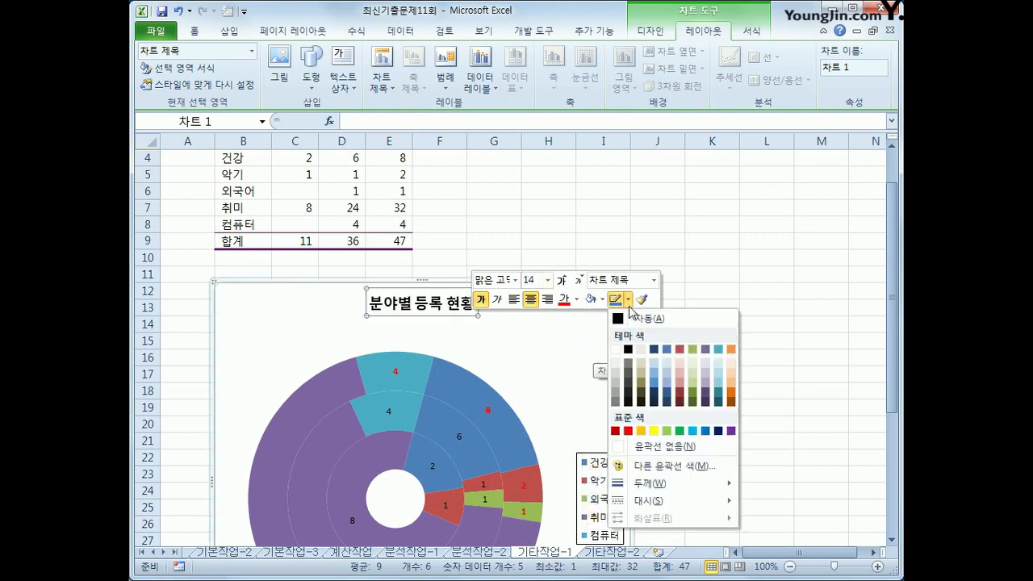
click(621, 320)
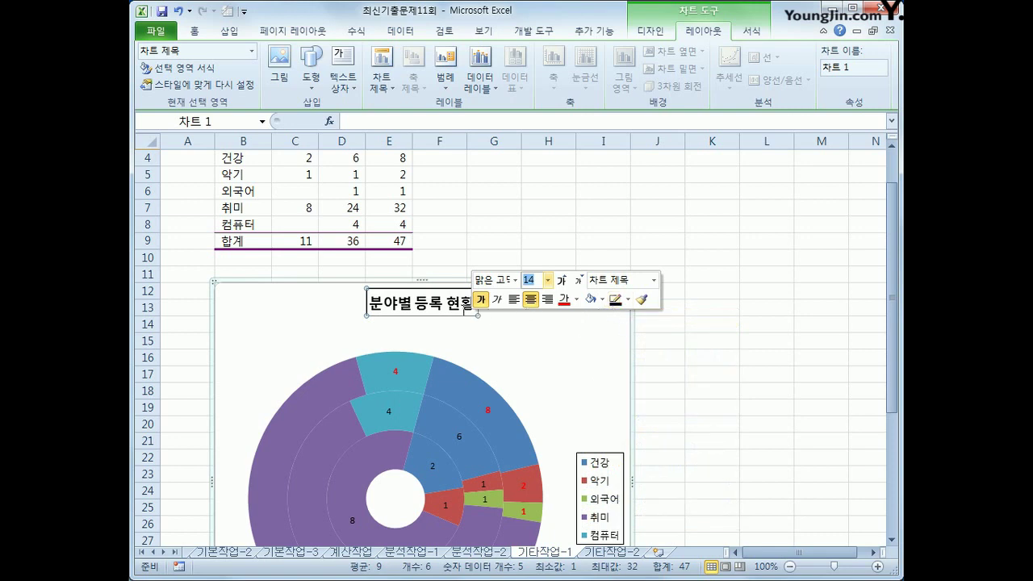
Step: Give the chart title the outer shadow preset cast at 45° with 60% transparency, 4 pt blur and 3 pt distance
right_click(462, 314)
click(531, 452)
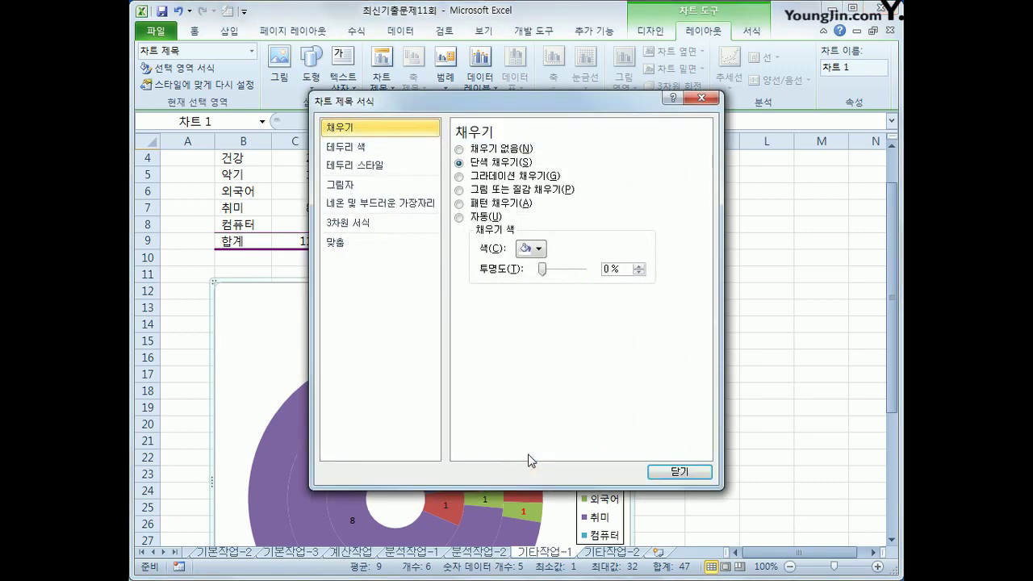
click(365, 190)
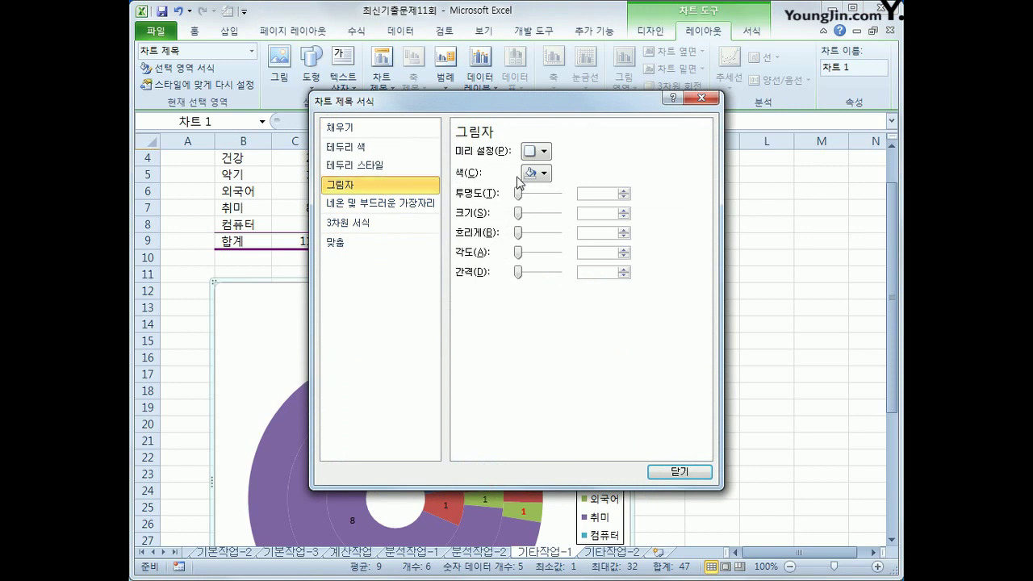
click(529, 152)
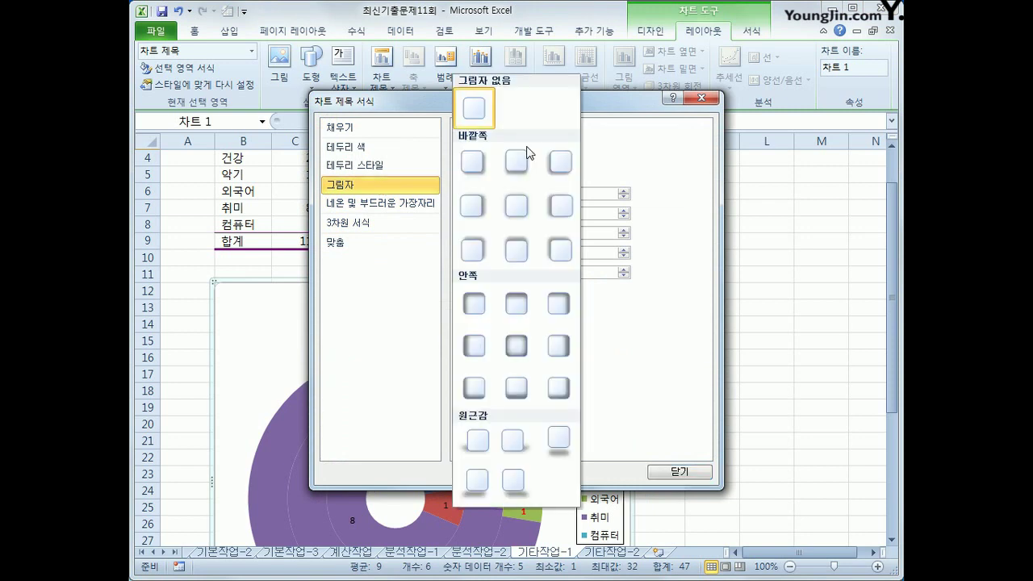
click(473, 171)
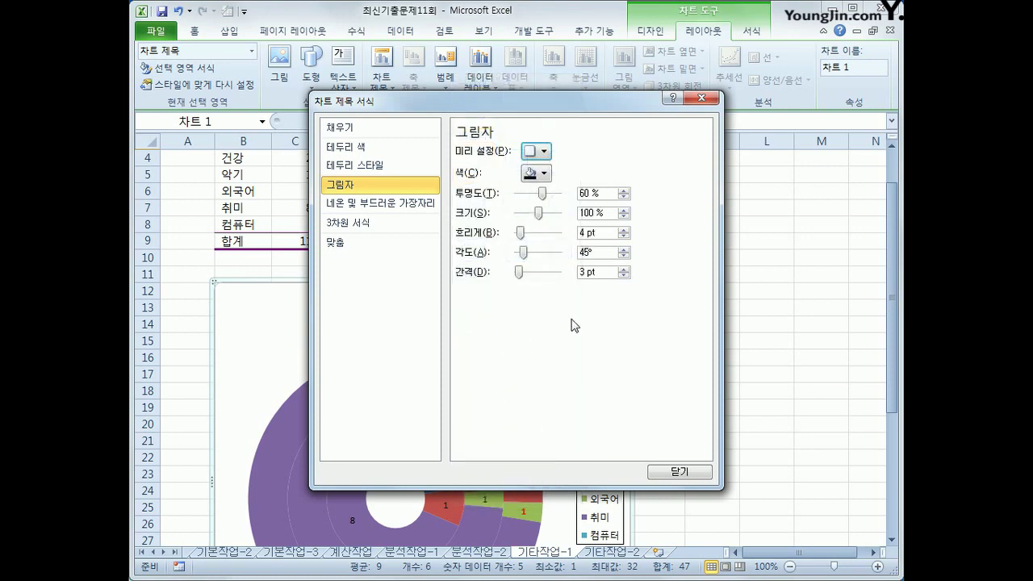
click(691, 474)
click(715, 451)
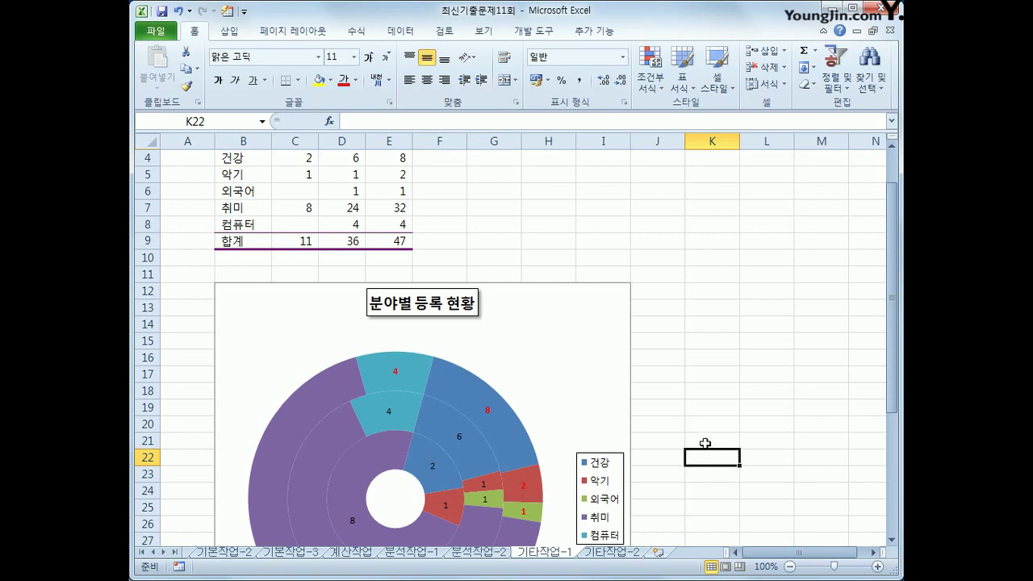
Step: Place the doughnut chart's legend below the plot (아래쪽)
right_click(623, 482)
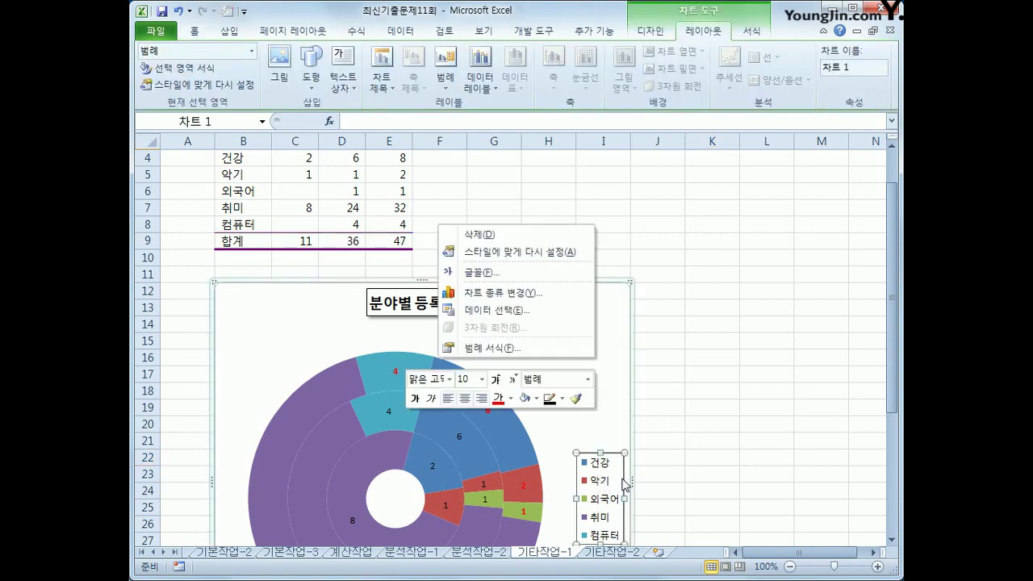
click(522, 354)
click(496, 182)
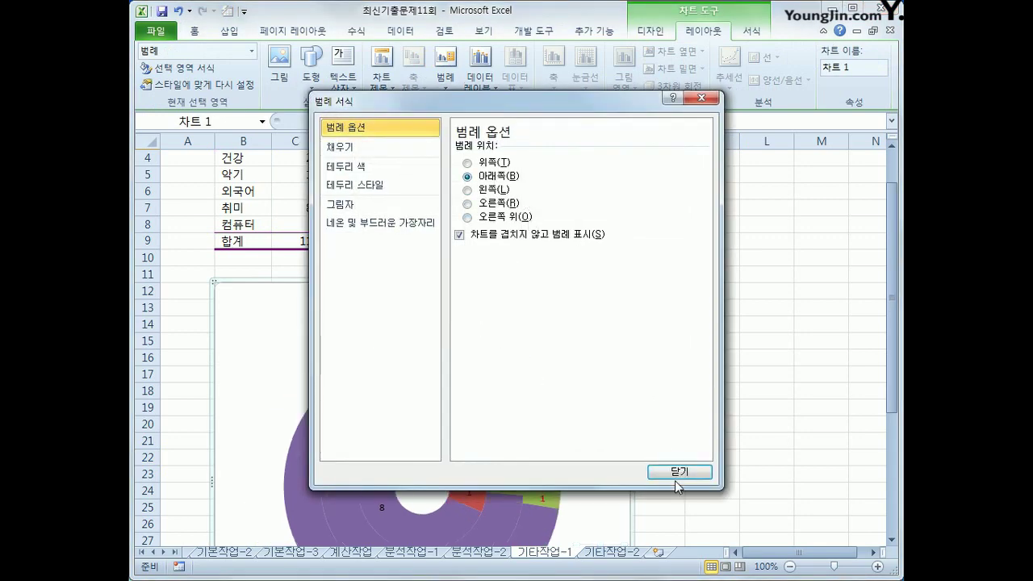
click(675, 478)
click(445, 69)
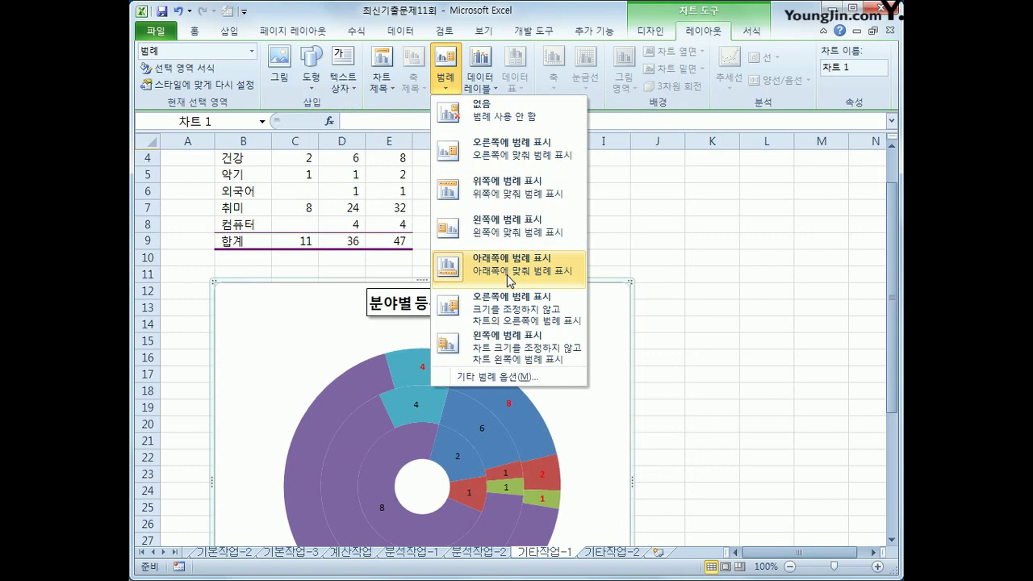
click(689, 290)
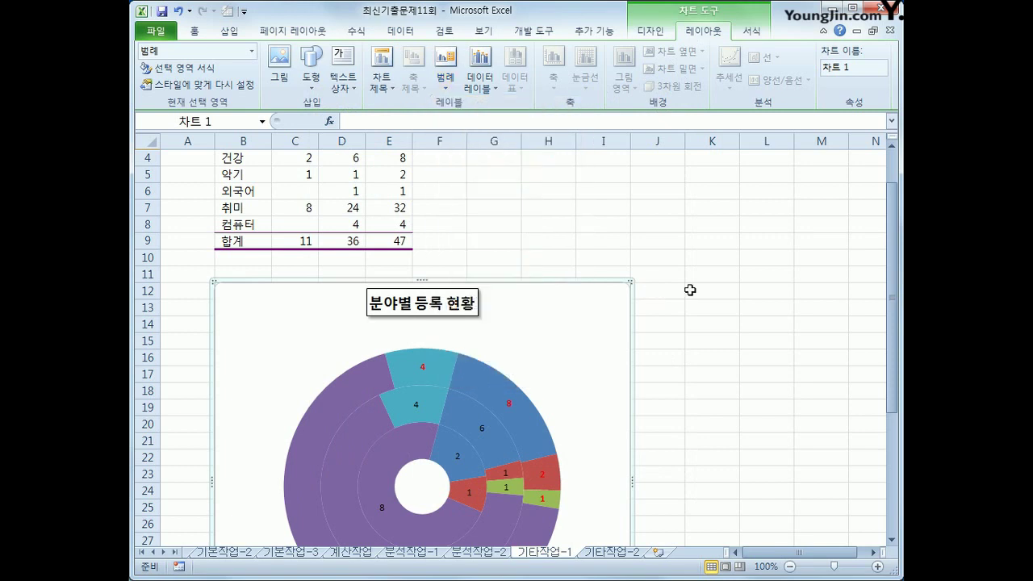
Step: Give the chart area's border rounded corners (둥근 모서리)
click(594, 332)
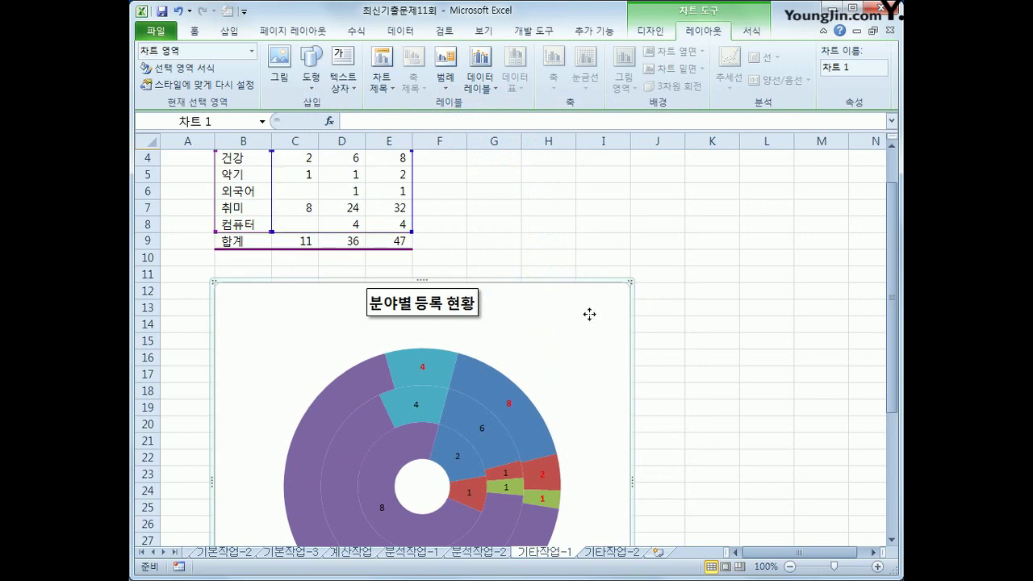
right_click(589, 314)
click(553, 422)
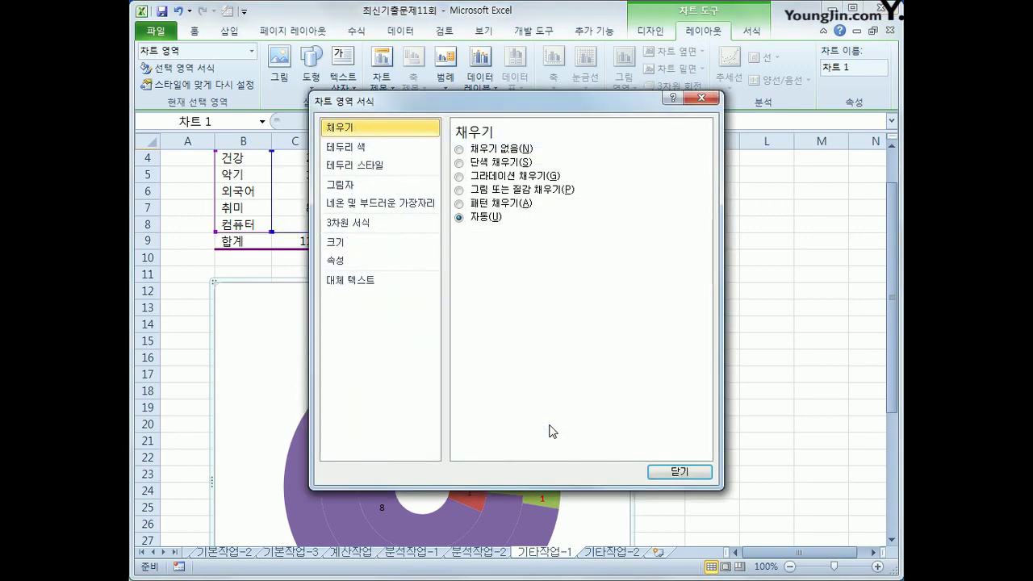
click(408, 166)
click(483, 303)
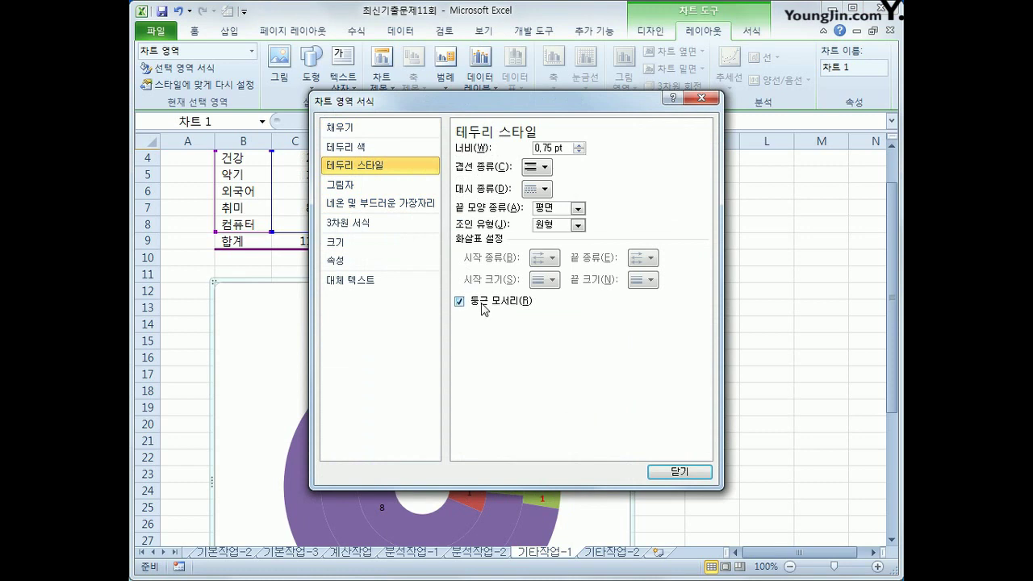
Step: Apply the outer shadow preset with a 45° angle, 4 pt blur and 3 pt distance to the chart area, and review the chart
click(373, 183)
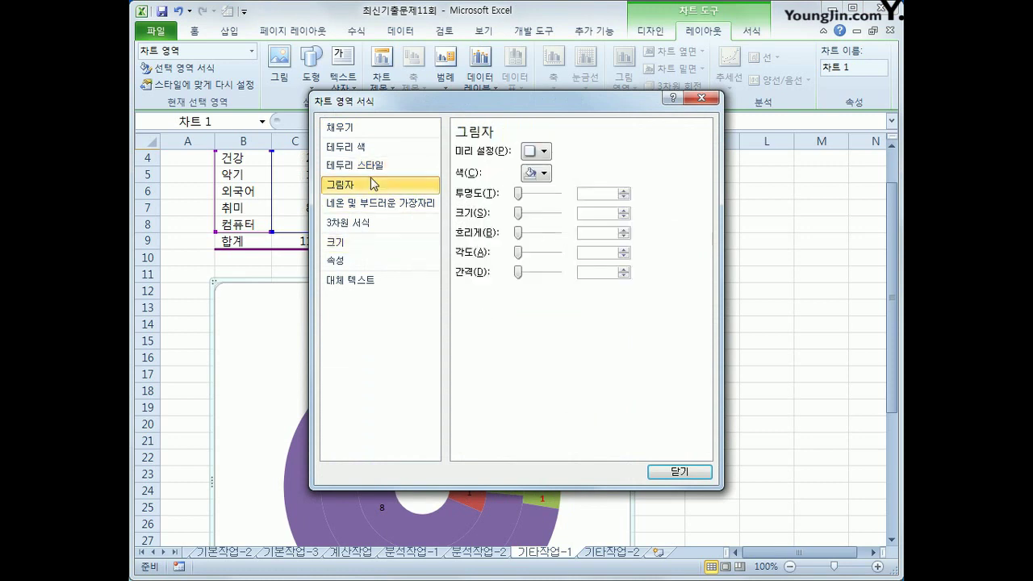
click(539, 150)
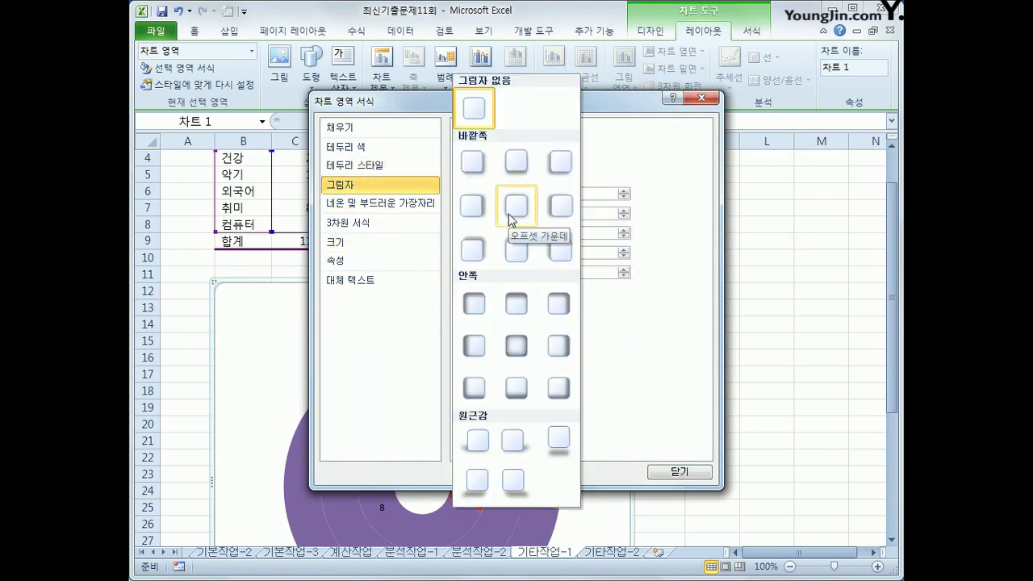
click(476, 168)
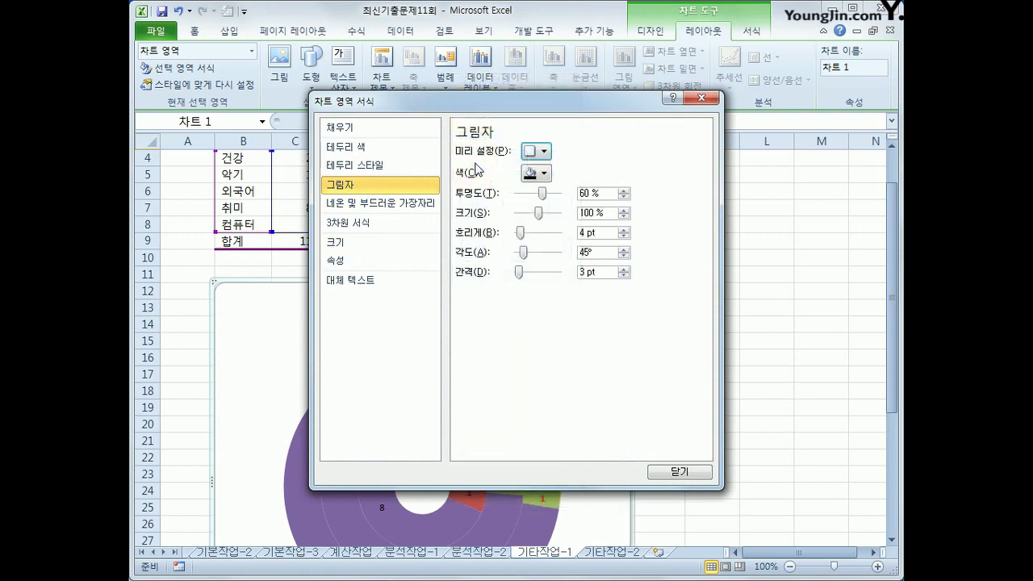
click(676, 473)
click(756, 486)
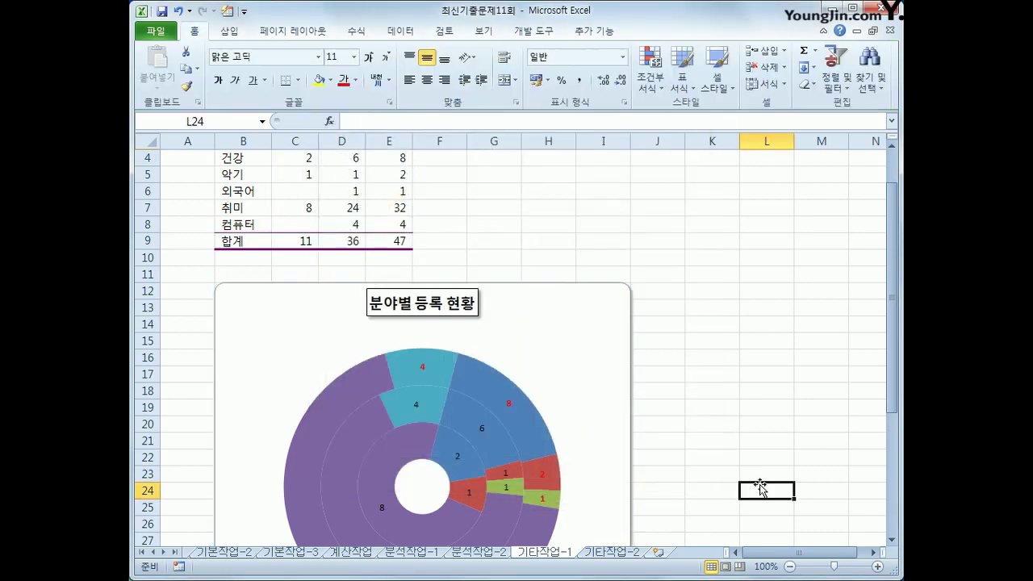
scroll(749, 485, down, 3)
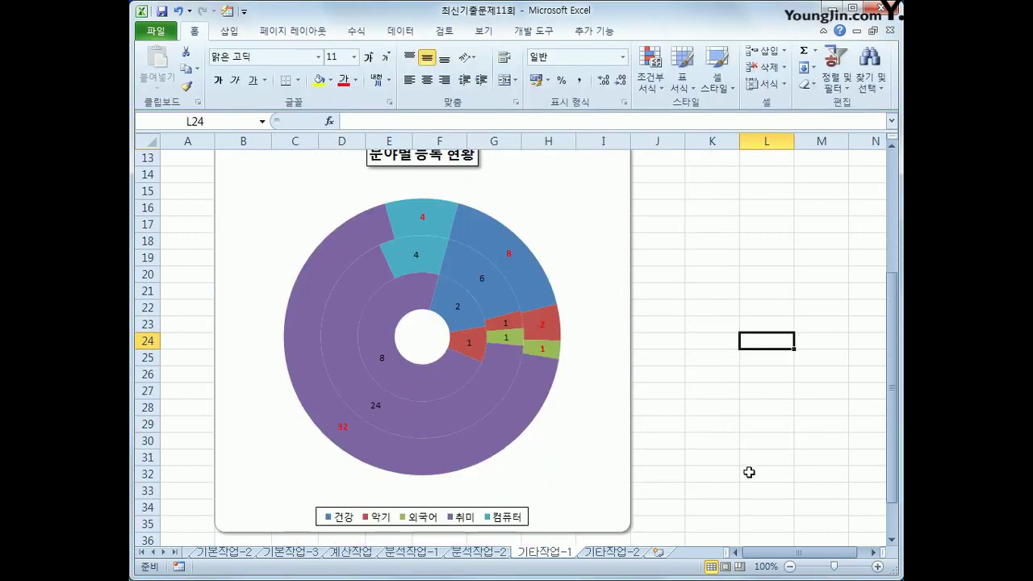
scroll(748, 466, up, 1)
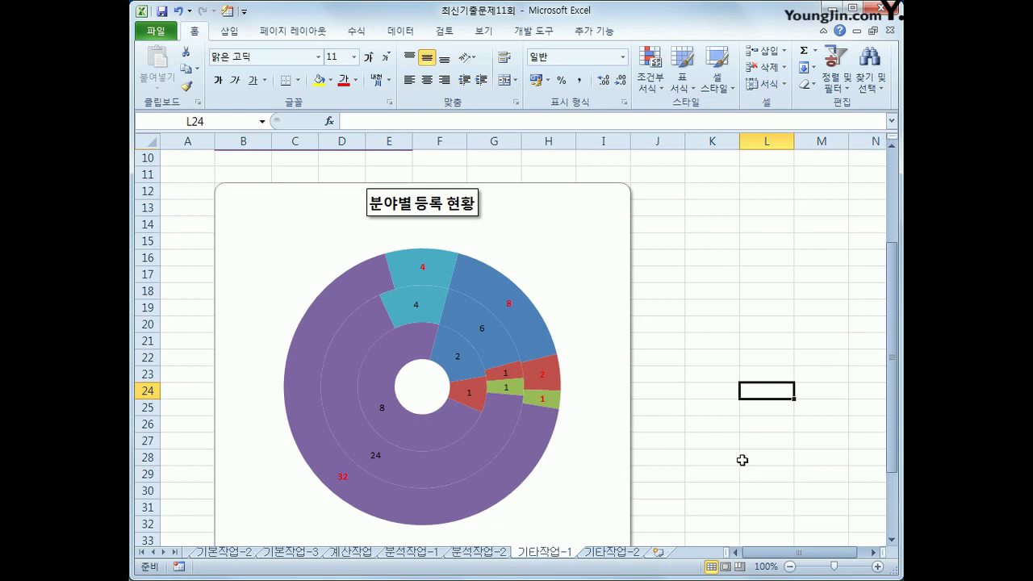
Step: On sheet 기타작업-2, turn on design mode and open the click event code of the 수강인원등록 button
click(626, 551)
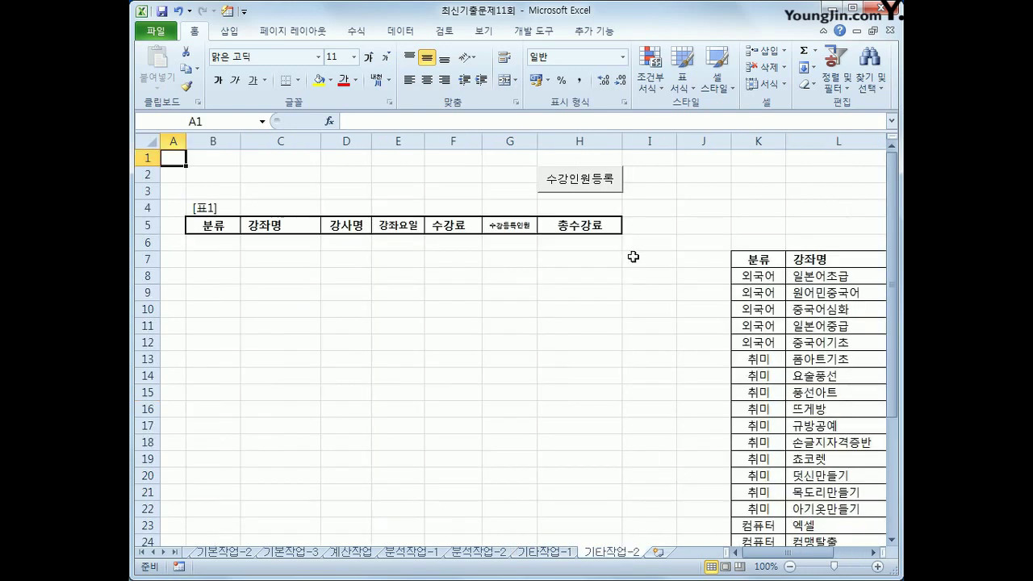
click(641, 376)
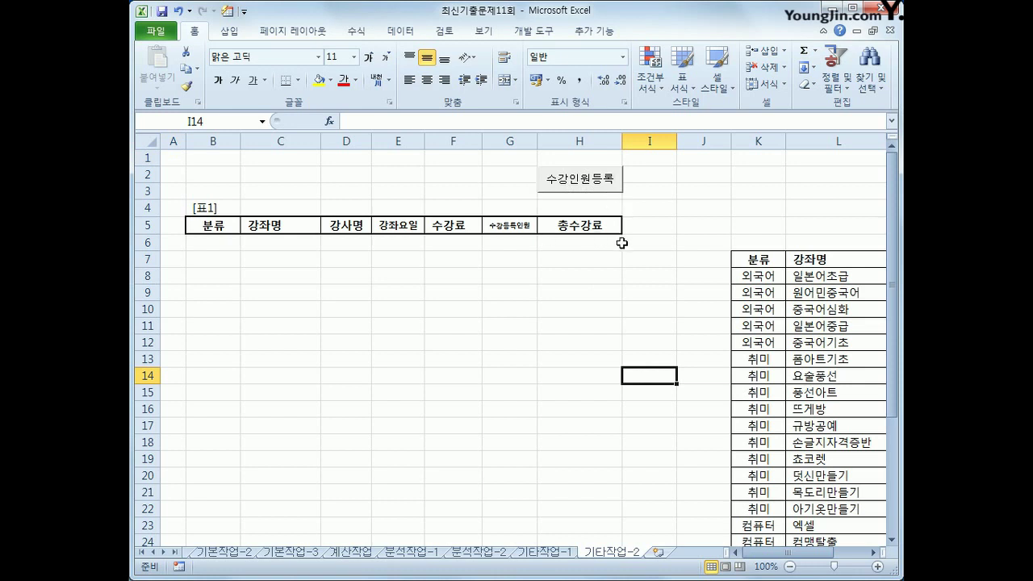
click(547, 33)
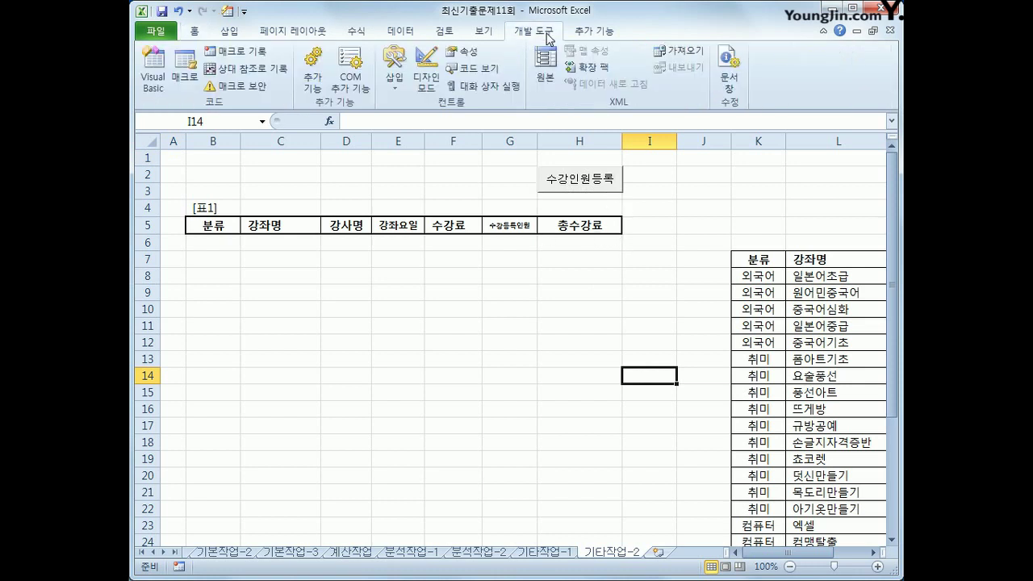
click(435, 81)
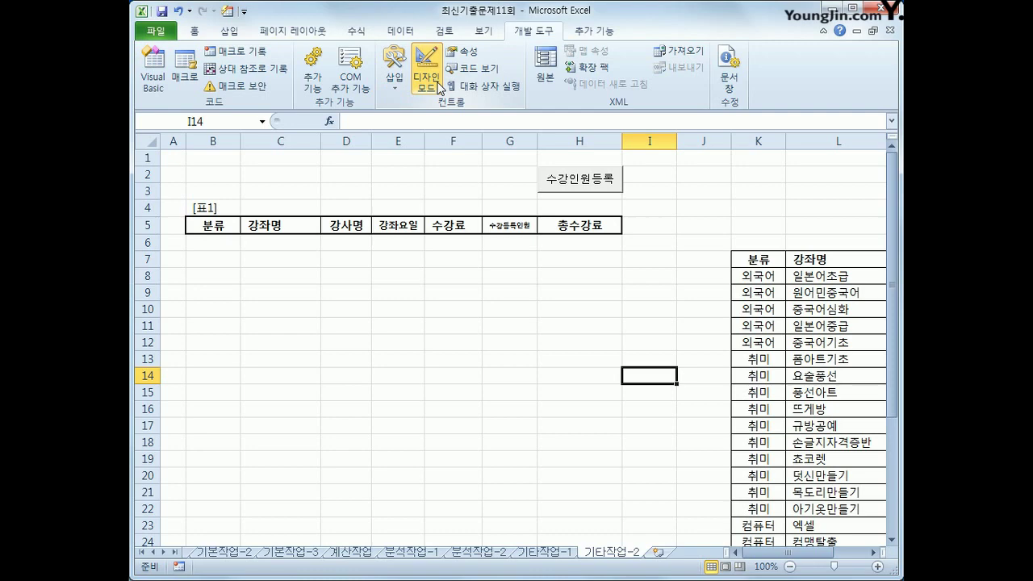
click(583, 184)
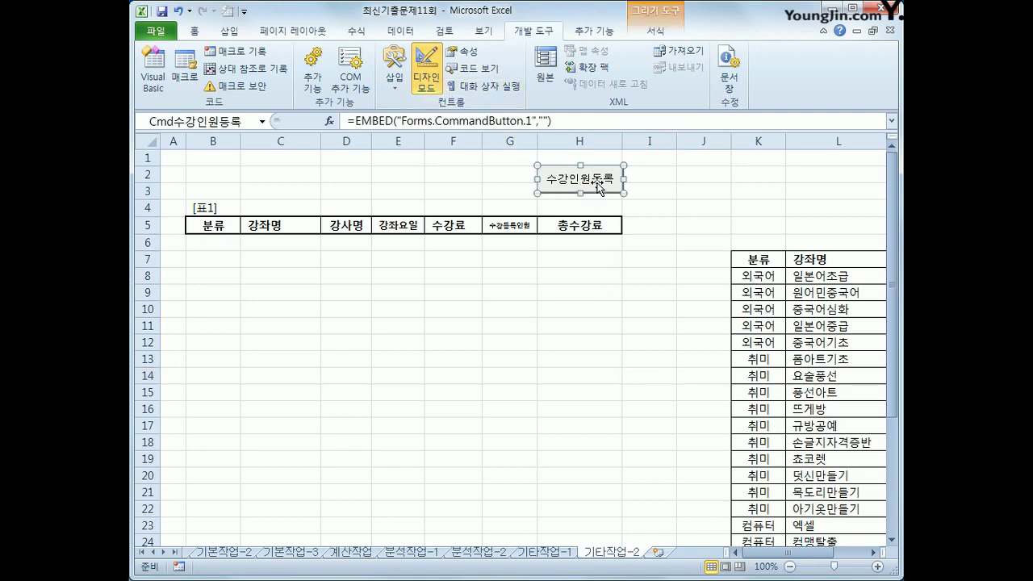
double_click(597, 185)
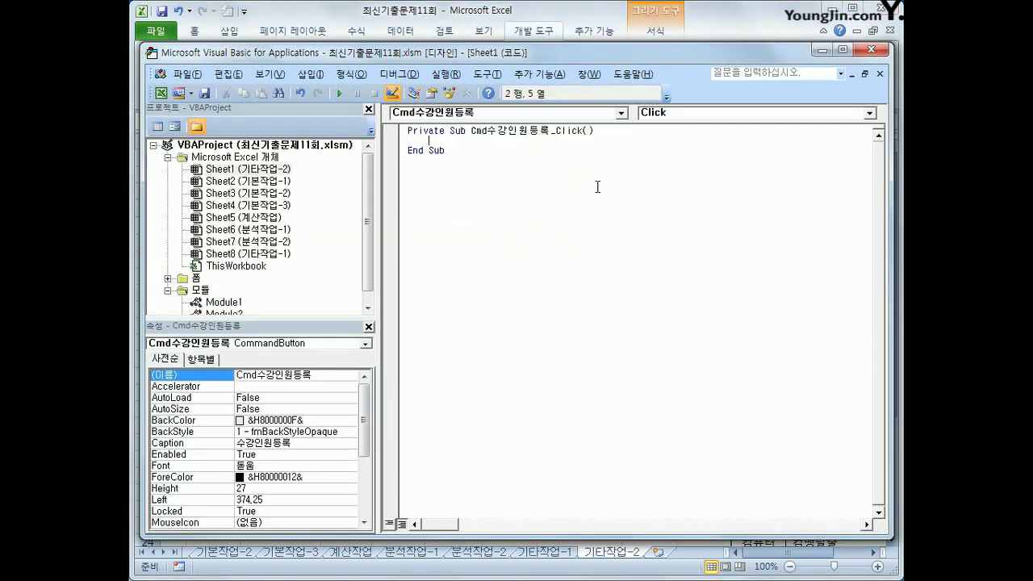
Step: Write the statement 수강인원등록화면.Show in the Cmd수강인원등록_Click procedure
text(수강이누ㅓ)
key(BackSpace)
key(BackSpace)
text(우)
text(원등록화면.)
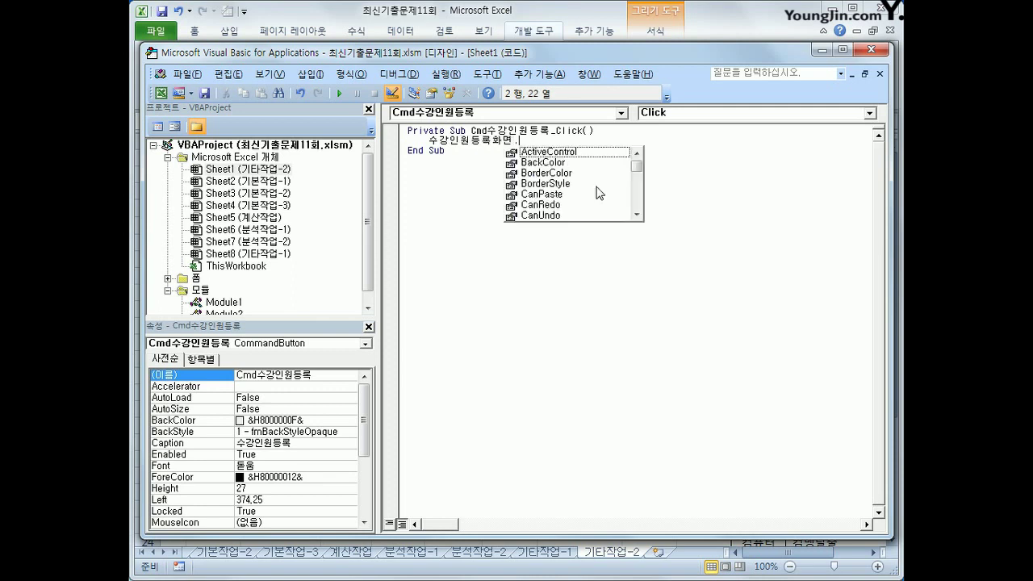
text(Show)
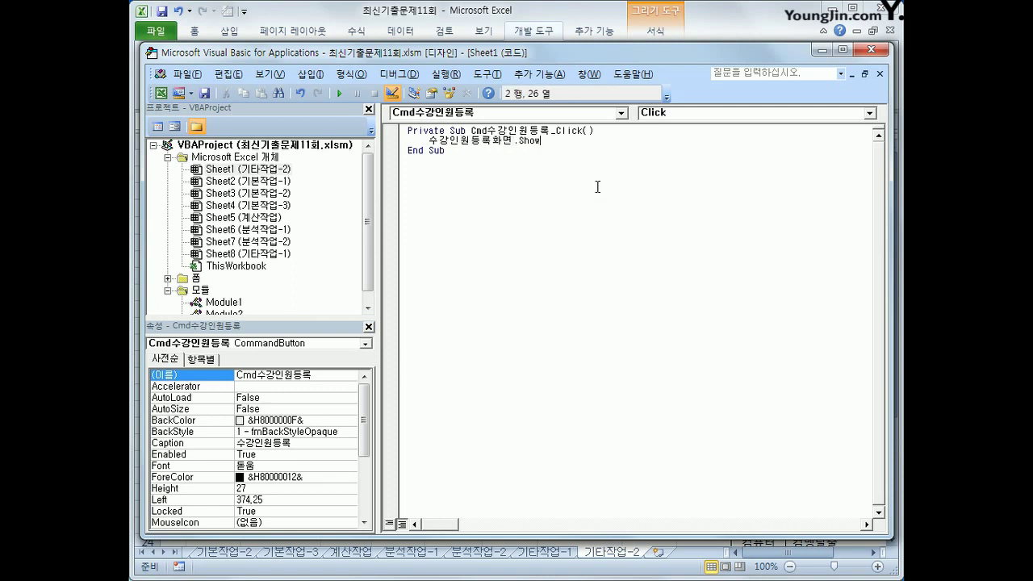
key(Down)
Step: Open the code of the 수강인원등록화면 form and create the UserForm's Initialize event procedure
double_click(197, 278)
click(227, 291)
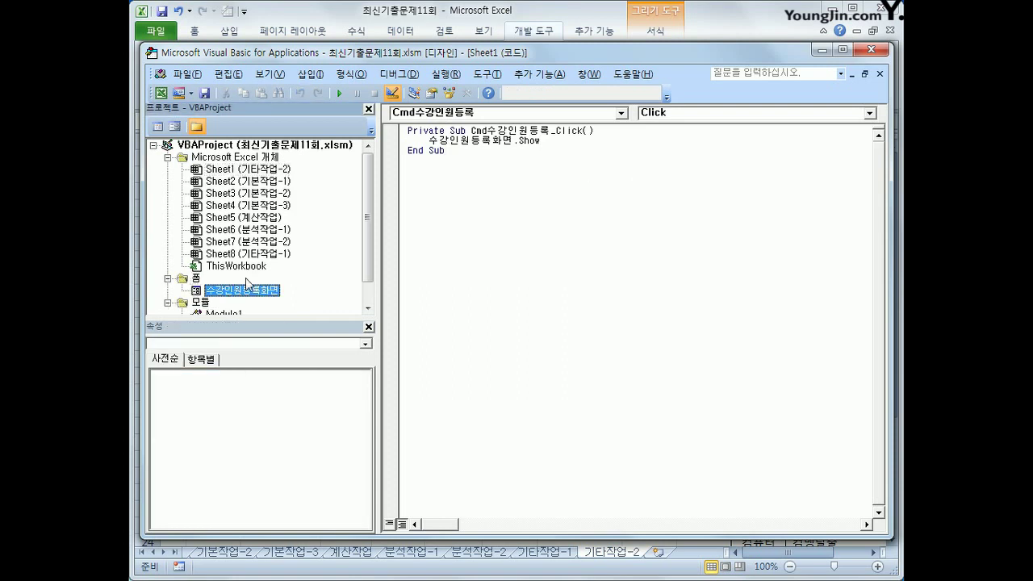
click(158, 126)
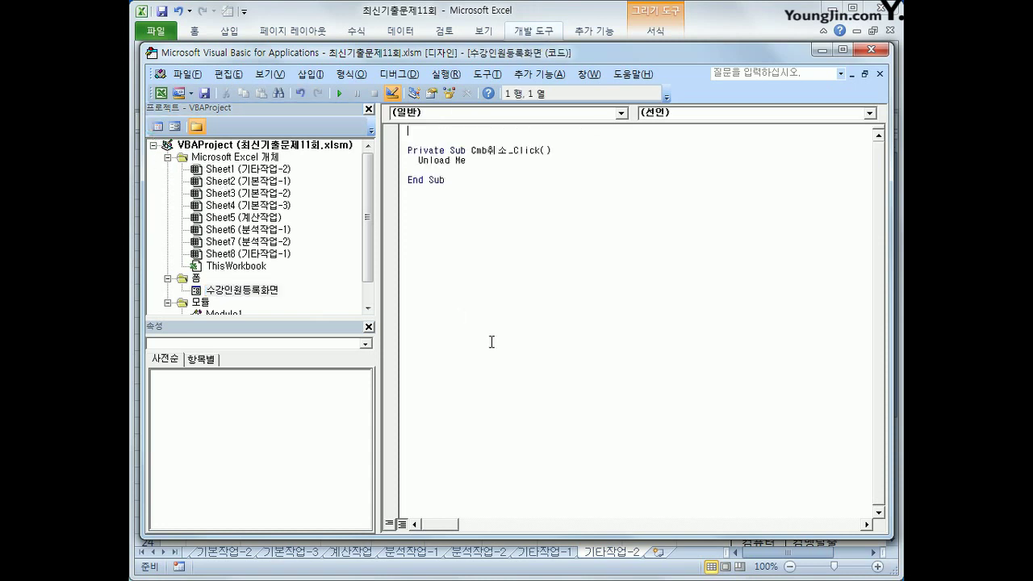
click(499, 117)
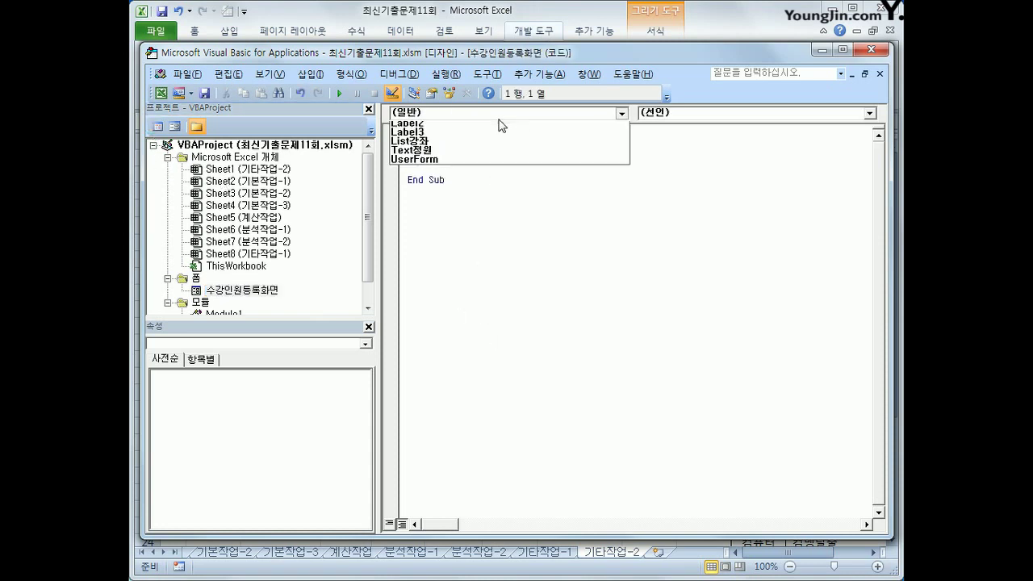
click(479, 206)
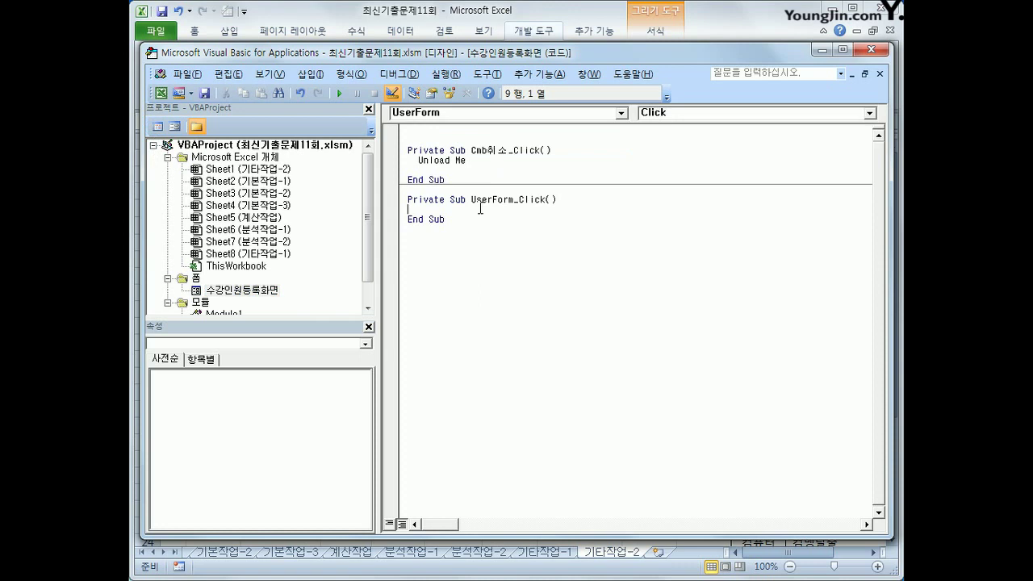
click(730, 113)
click(724, 161)
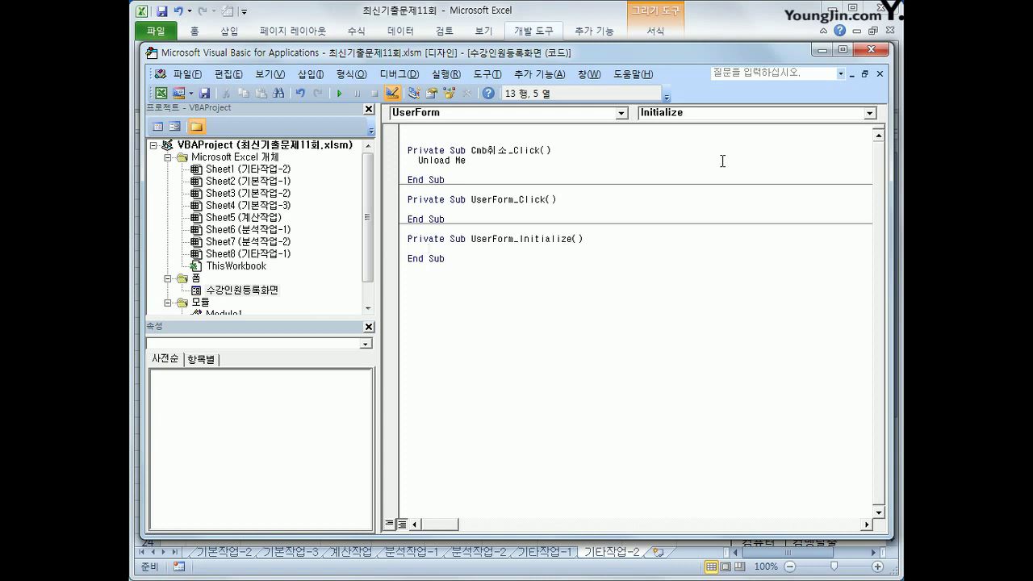
Step: Start a With block for the Cob분류 combo box in the UserForm_Initialize procedure
text(com)
key(BackSpace)
text(b분류)
text(.)
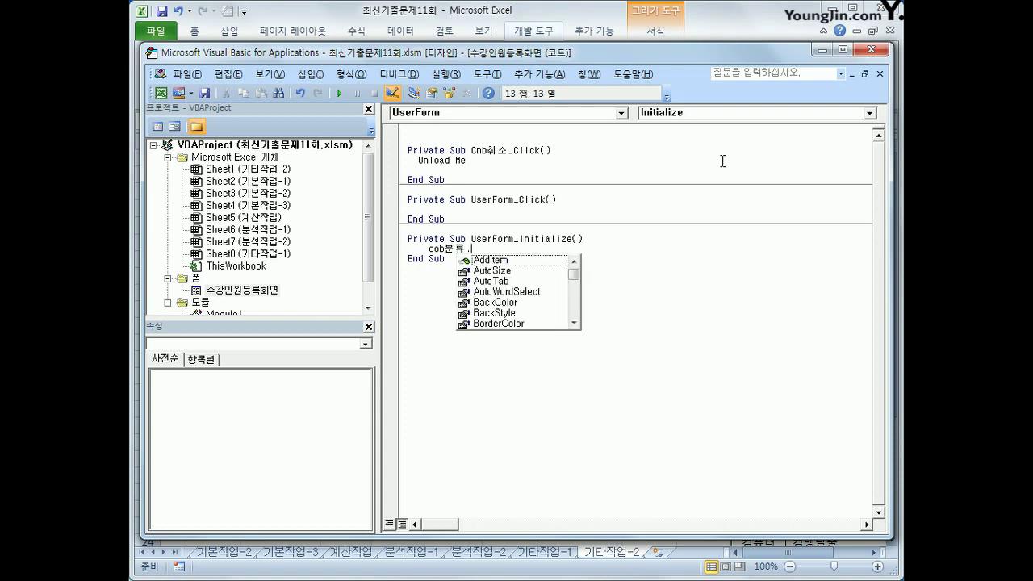
key(BackSpace)
key(Home)
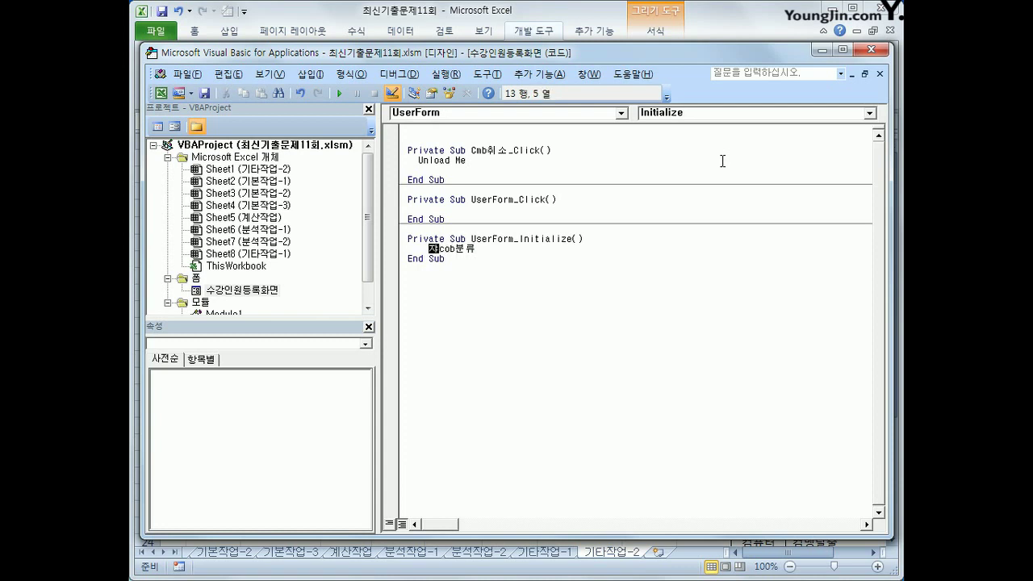
text(with)
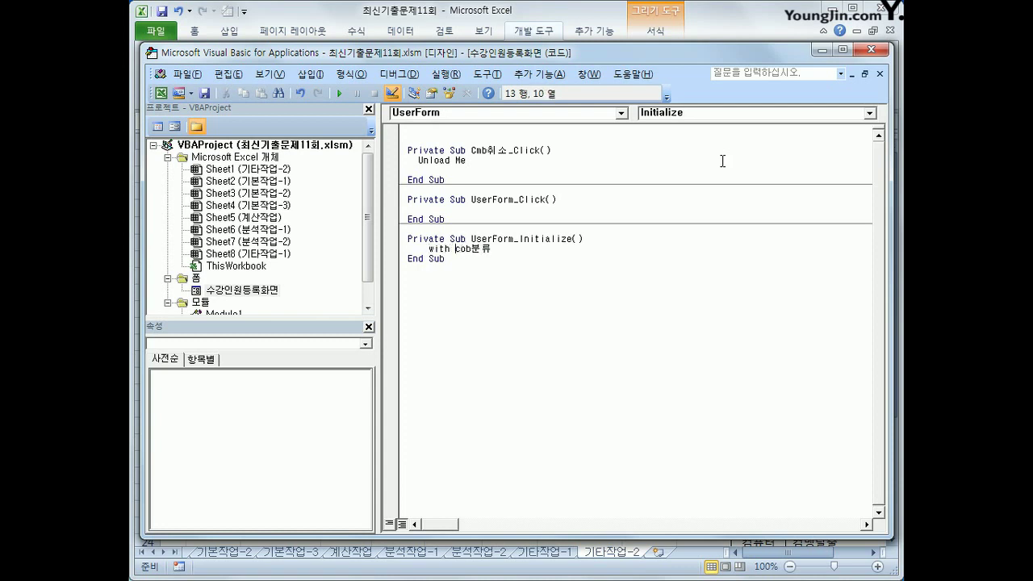
key(End)
key(Return)
Step: Inside the With block, write AddItem statements for "외국어" and "취미"
text(.AddItem )
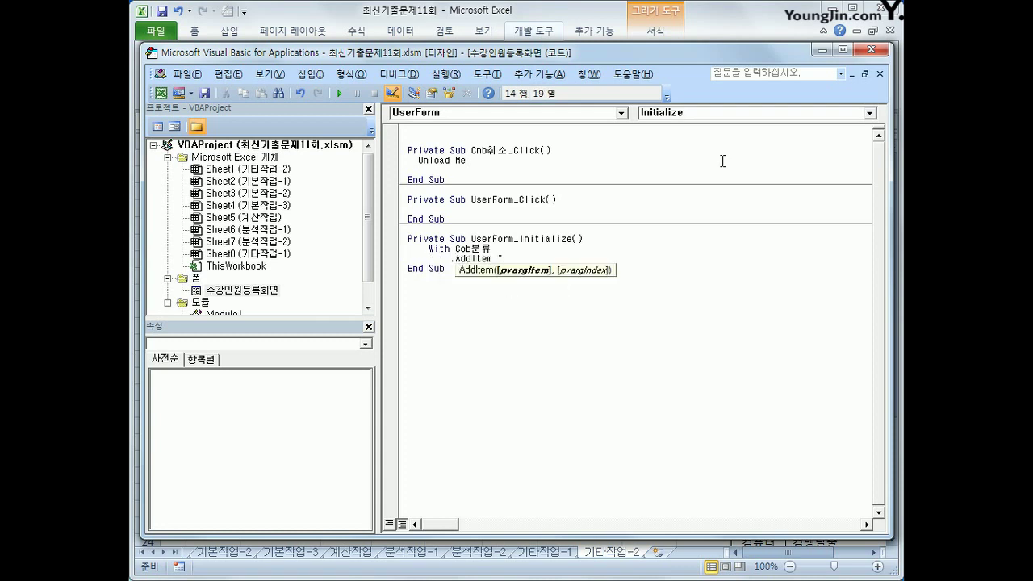
text("컴)
text(국)
text(어")
key(Return)
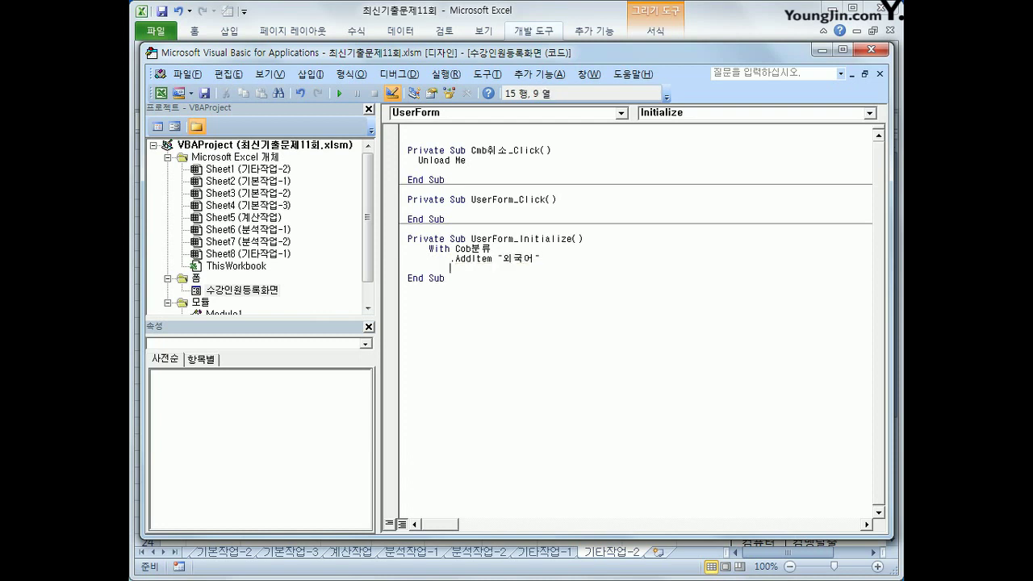
text(.)
key(Tab)
text(")
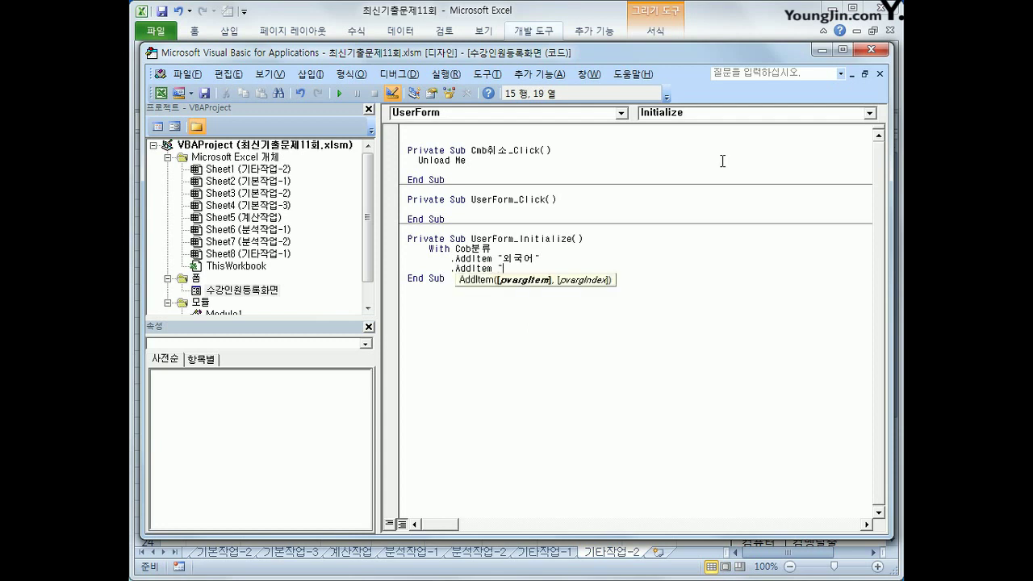
text(취미")
key(Return)
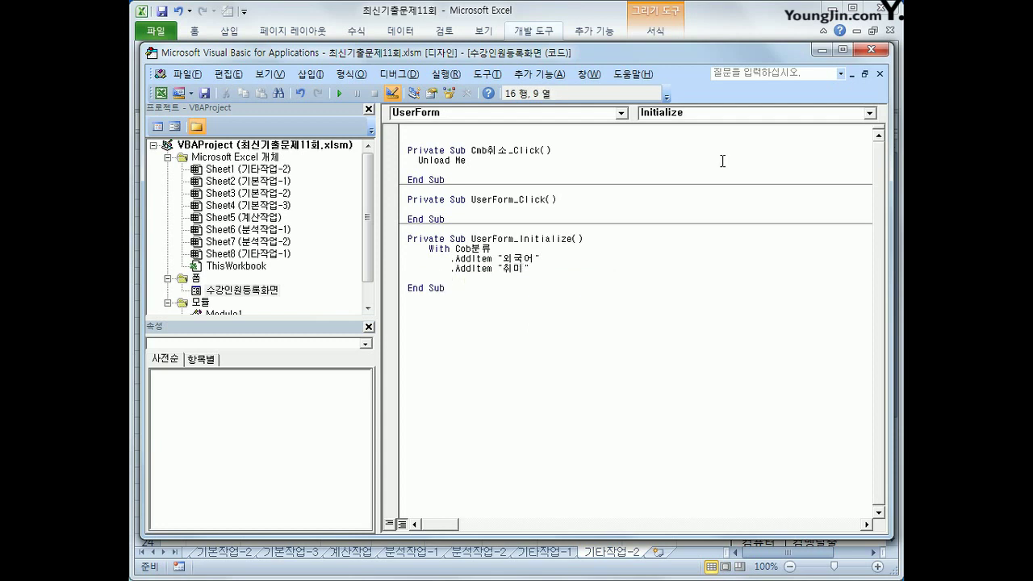
Step: Write the AddItem statement for "컴퓨터", close the block with End With, and insert a blank line above the block
text(.)
key(Tab)
text("컴)
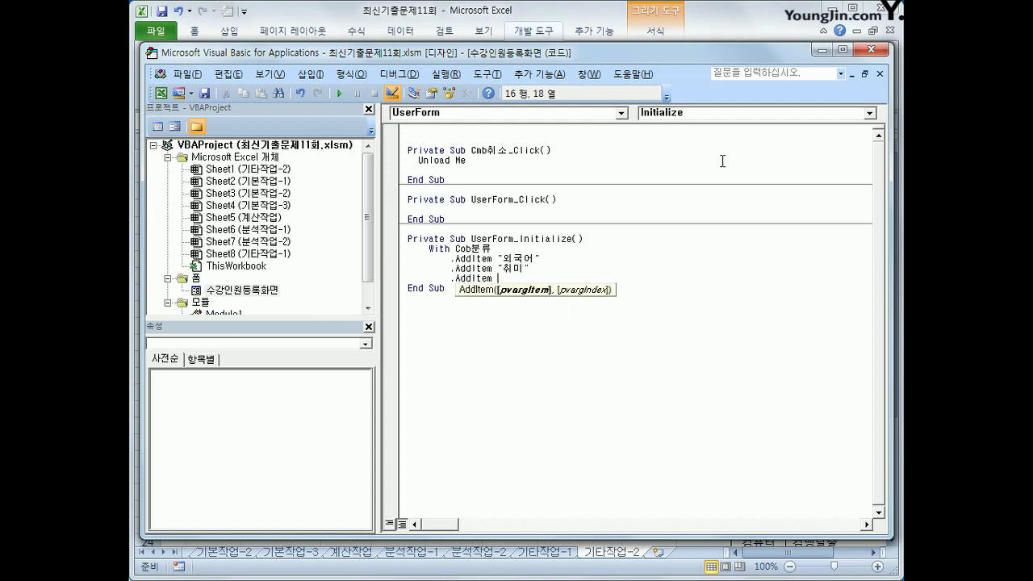
text(퓨터")
key(Return)
key(BackSpace)
text(end with)
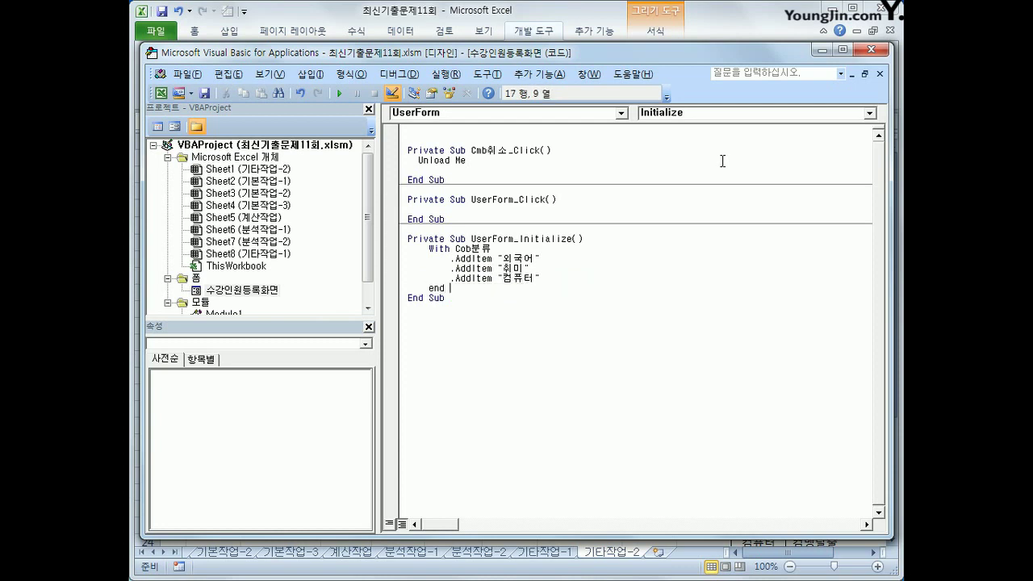
key(Return)
key(Up)
key(Up)
key(Up)
key(Up)
key(Return)
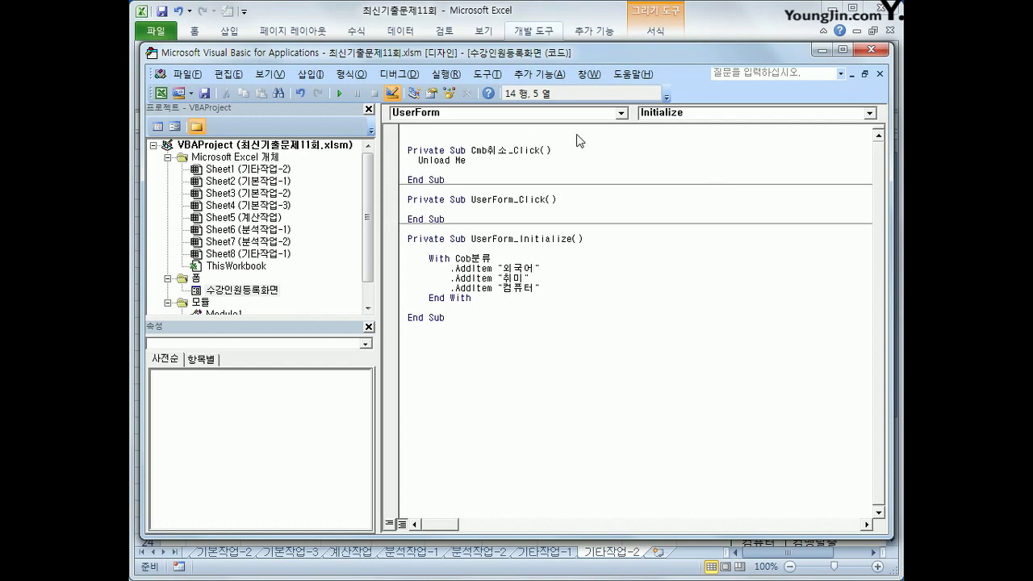
Step: Return to the worksheet, turn off design mode, and open the registration form with the 수강인원등록 button
key(alt+F11)
click(440, 91)
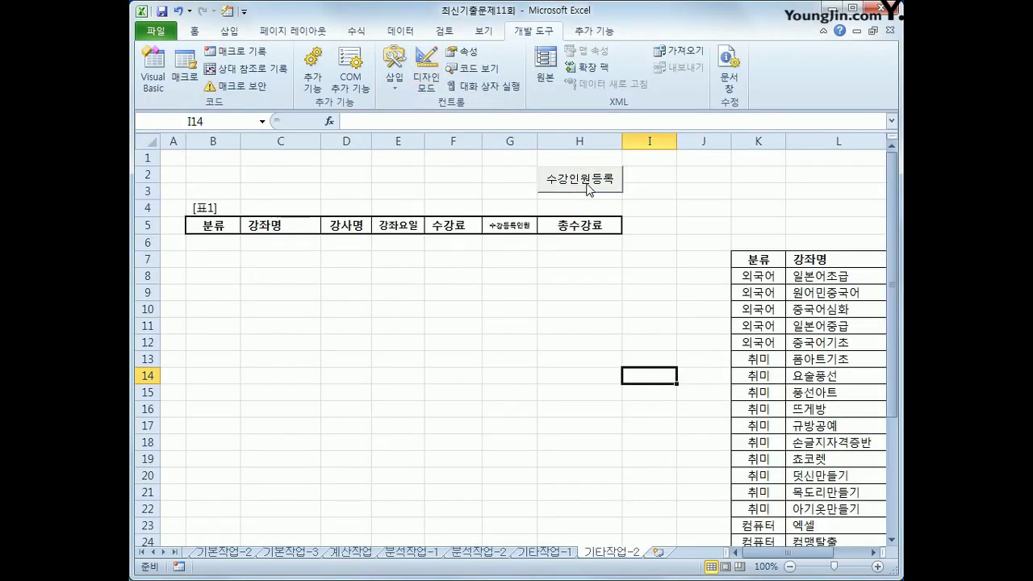
click(589, 188)
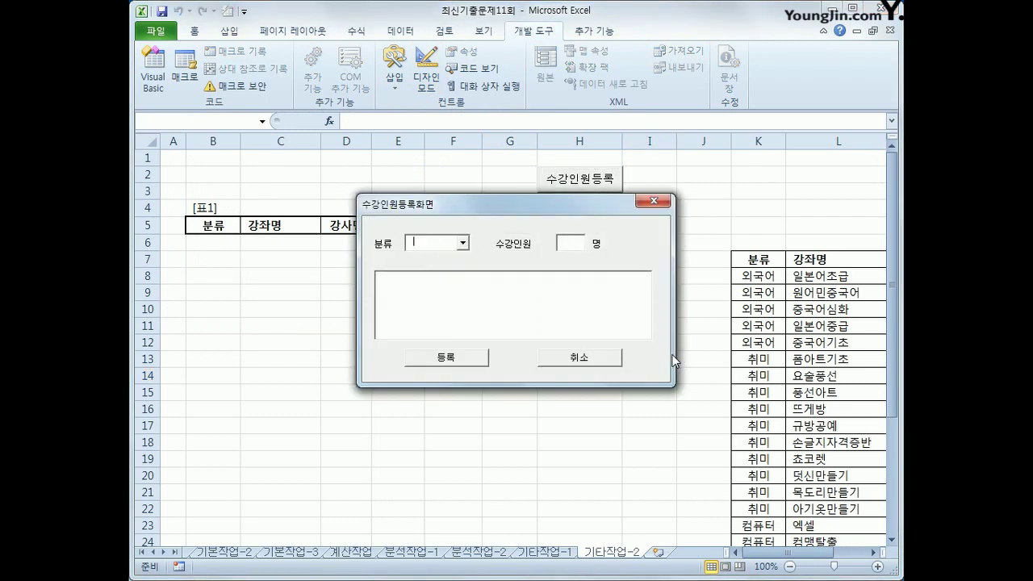
Step: Test the form's 분류 combo box by choosing entries such as 외국어 and 컴퓨터, and close the form
click(463, 243)
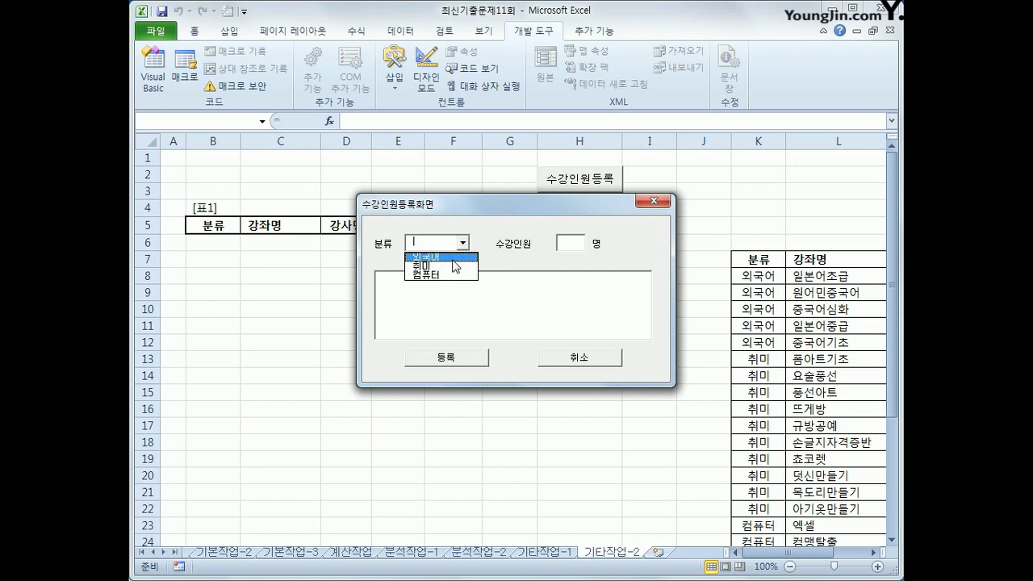
click(453, 258)
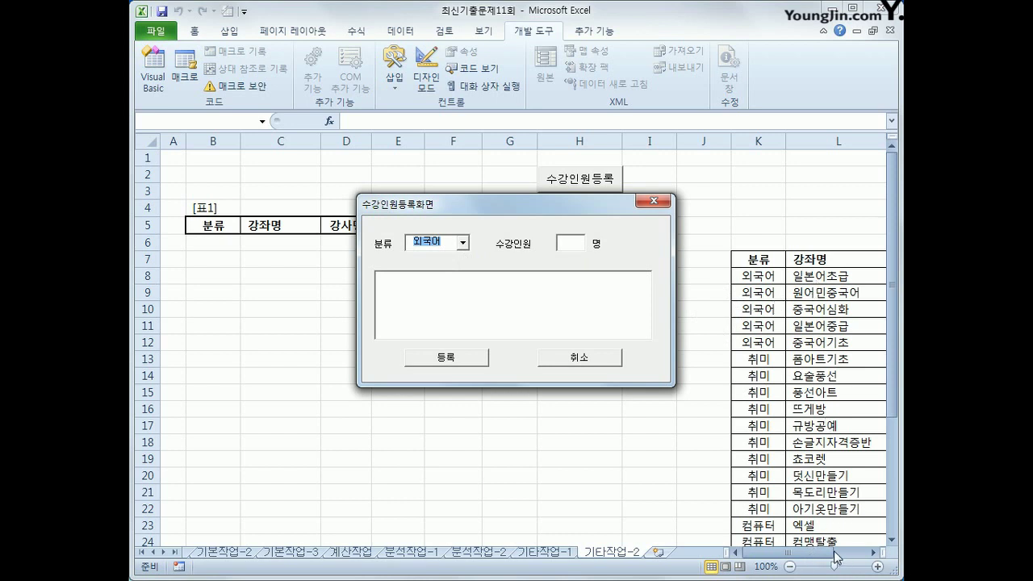
click(462, 242)
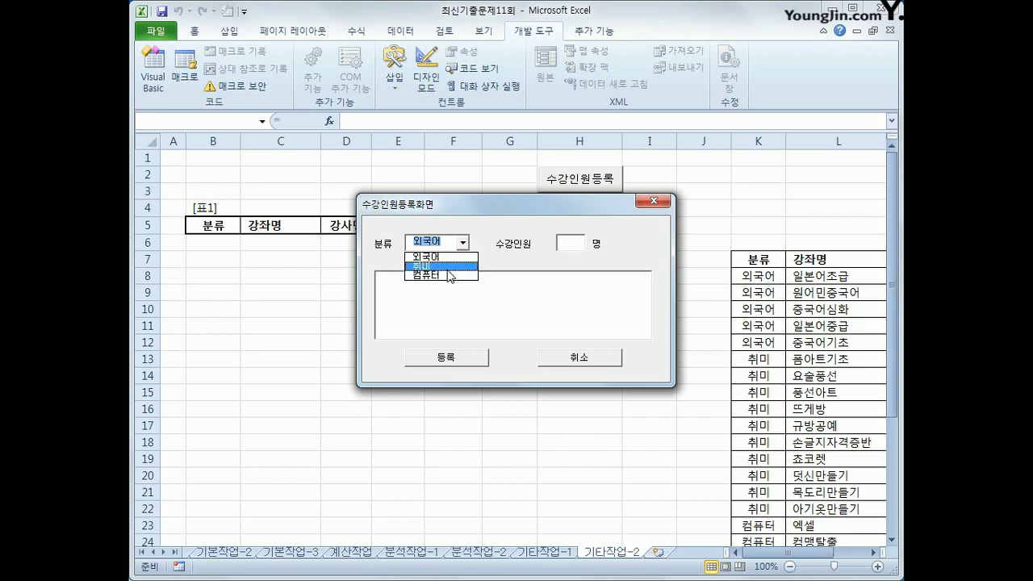
click(448, 274)
click(462, 243)
click(453, 276)
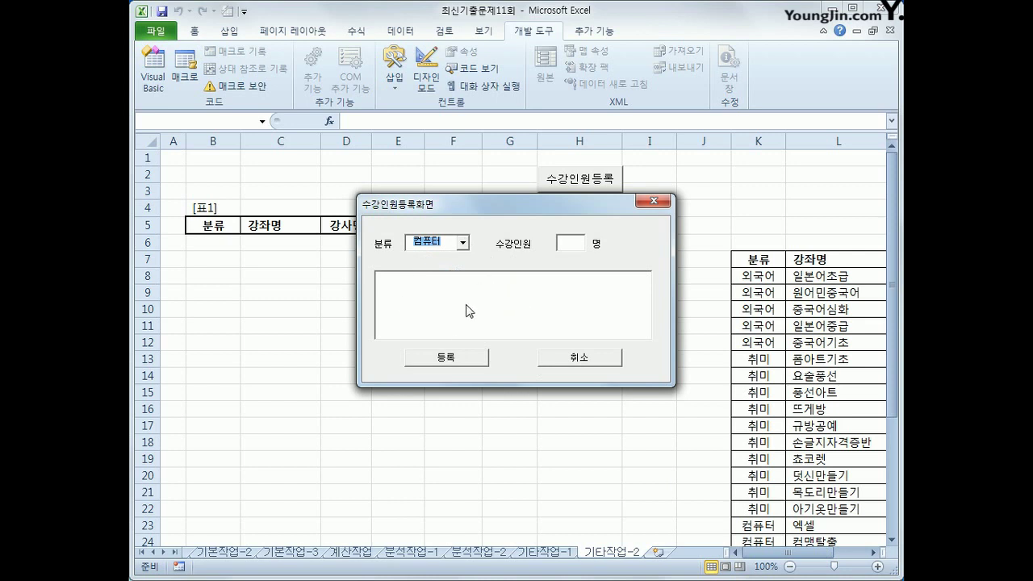
click(470, 311)
click(666, 207)
click(715, 212)
Step: Reopen the Visual Basic editor and create the Change event procedure for Cob분류 in the form's code
click(153, 73)
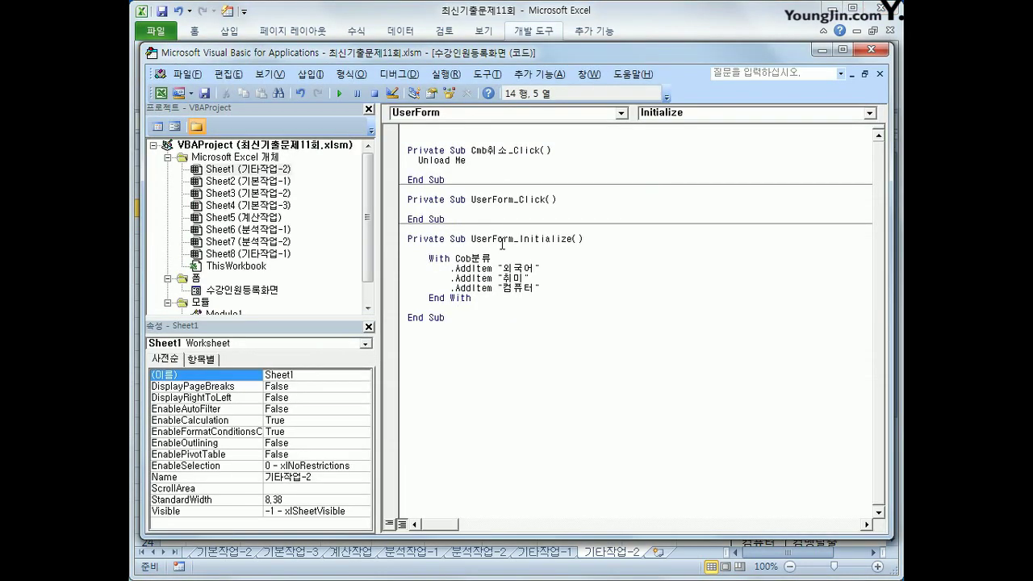
click(530, 338)
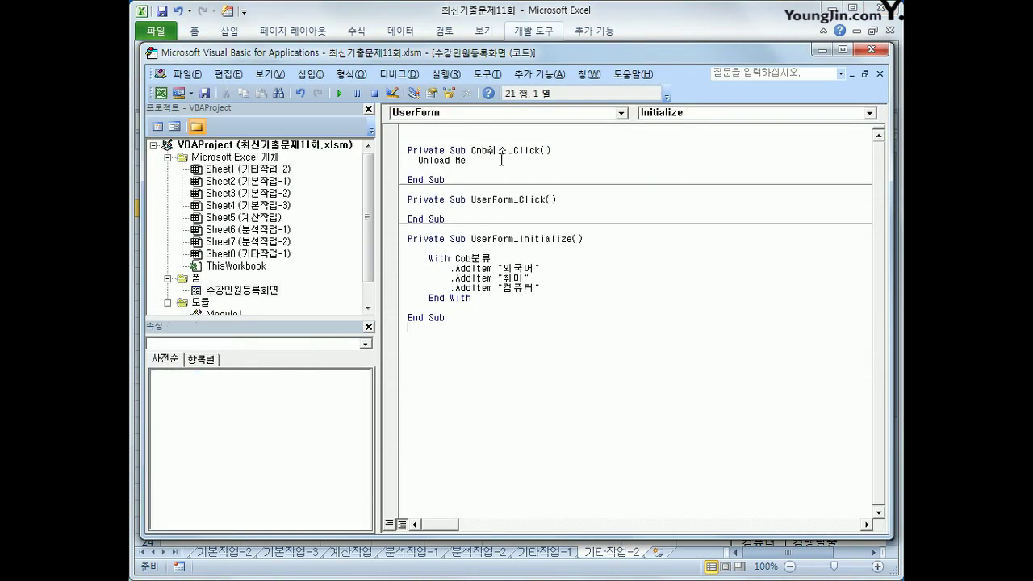
click(511, 113)
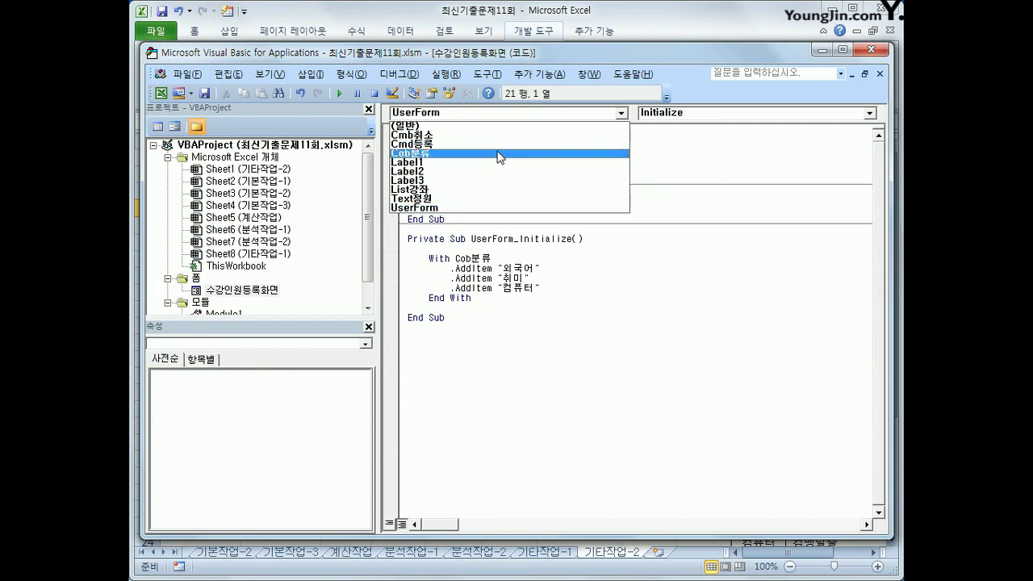
click(499, 154)
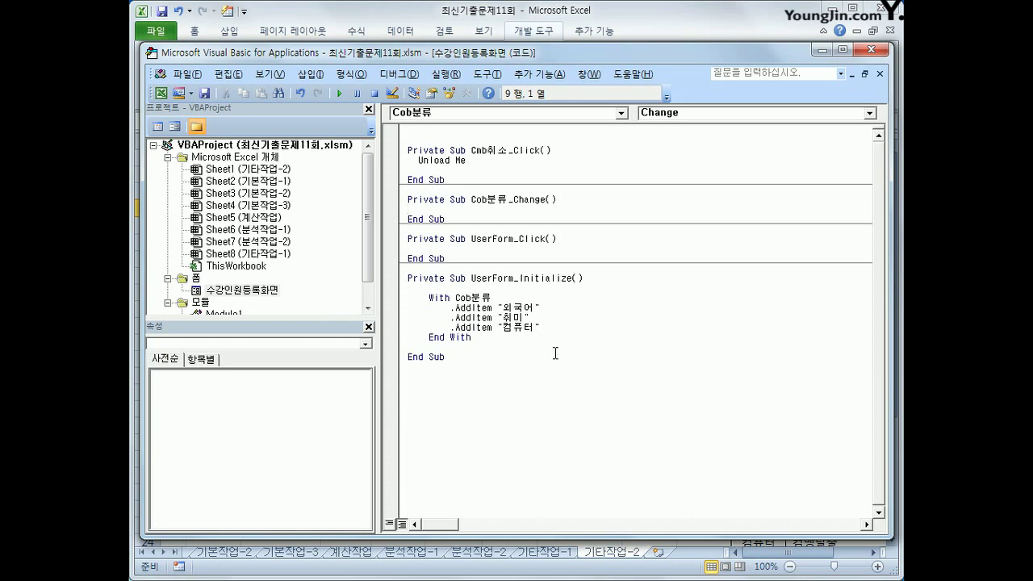
Step: Begin a Select Case Cob분류 block in the Cob분류_Change procedure
key(Return)
text(s)
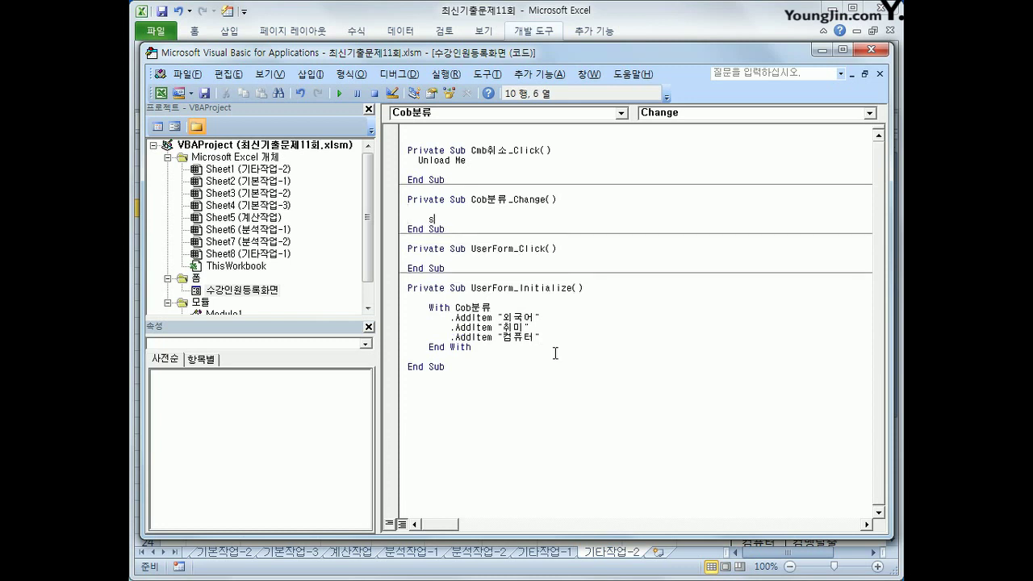
text(elect case)
text(cob분류)
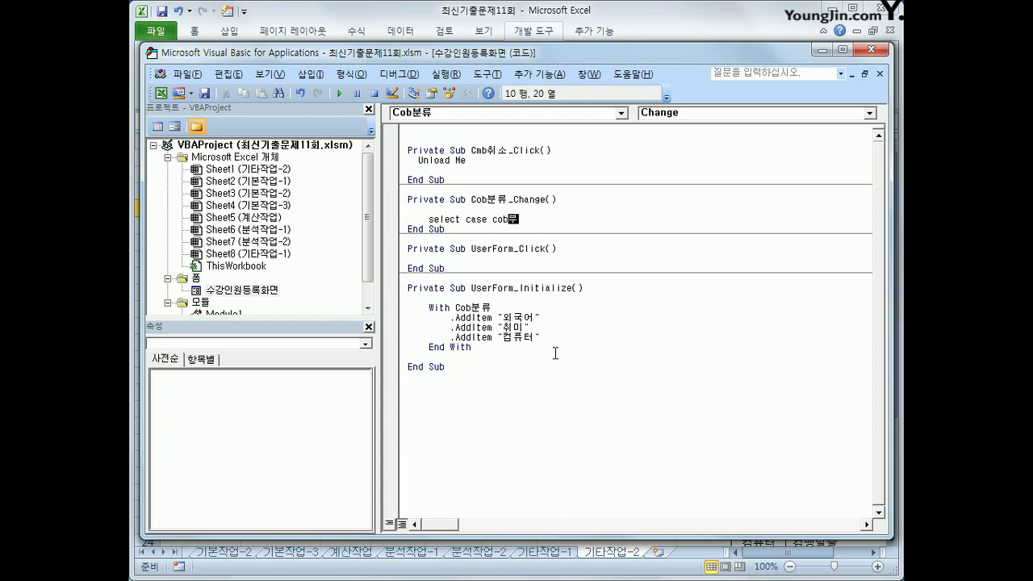
key(Return)
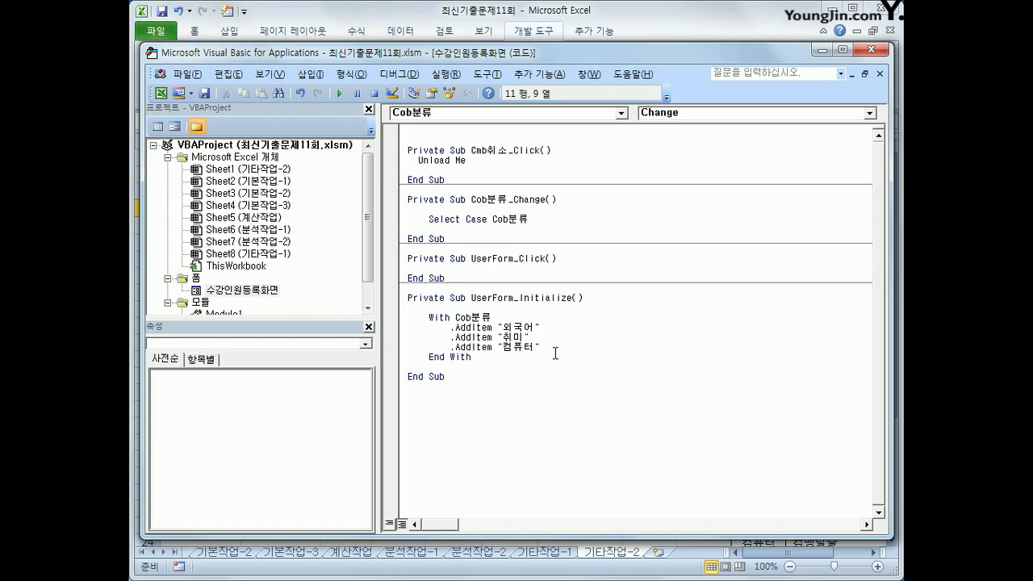
Step: Add the Case "외국어" branch with the statement List강좌.RowSource = "L8:O12"
text(case )
text("외구)
text(국어")
key(Return)
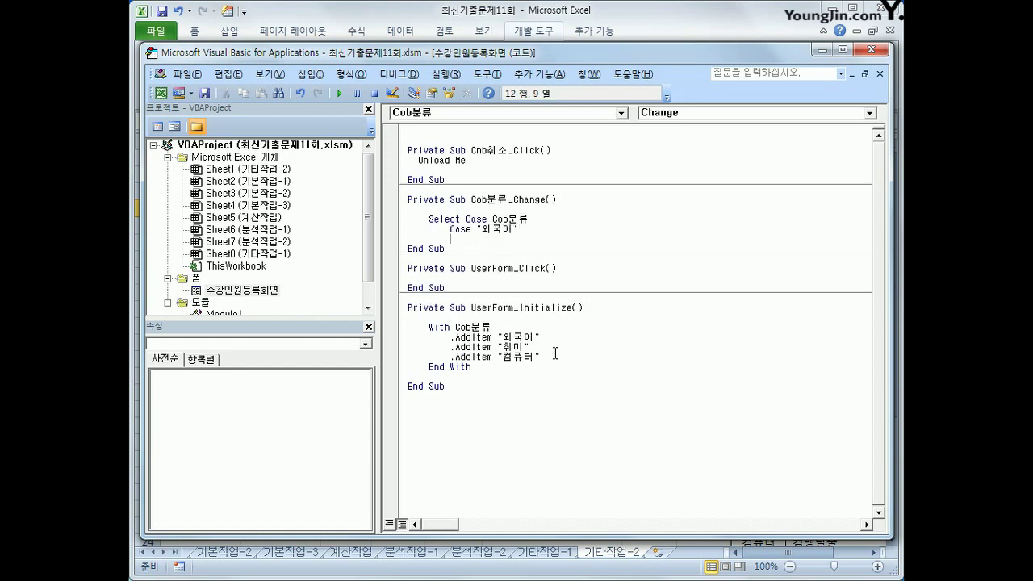
key(Tab)
text(list가 )
text(강좌.)
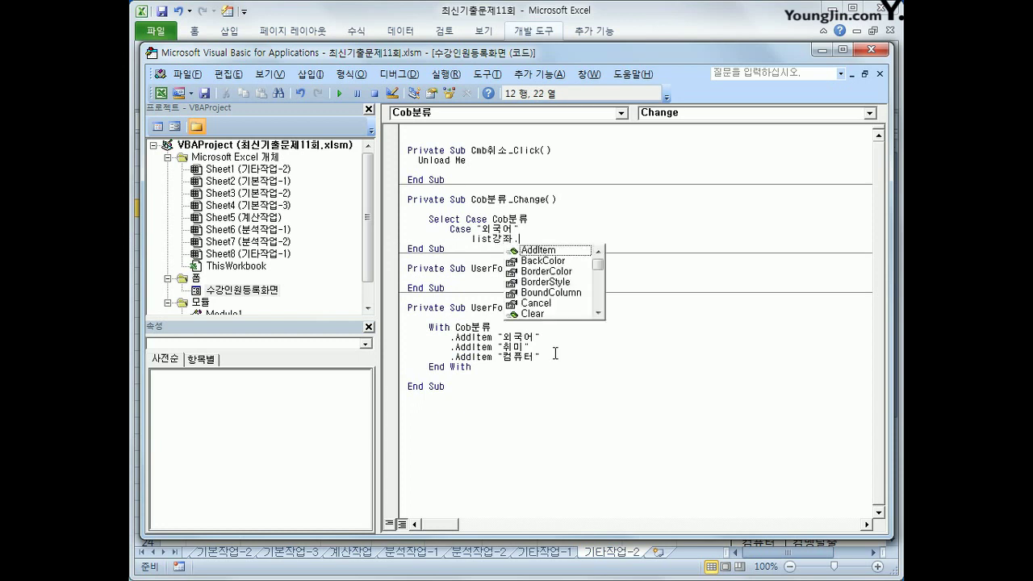
text(ro)
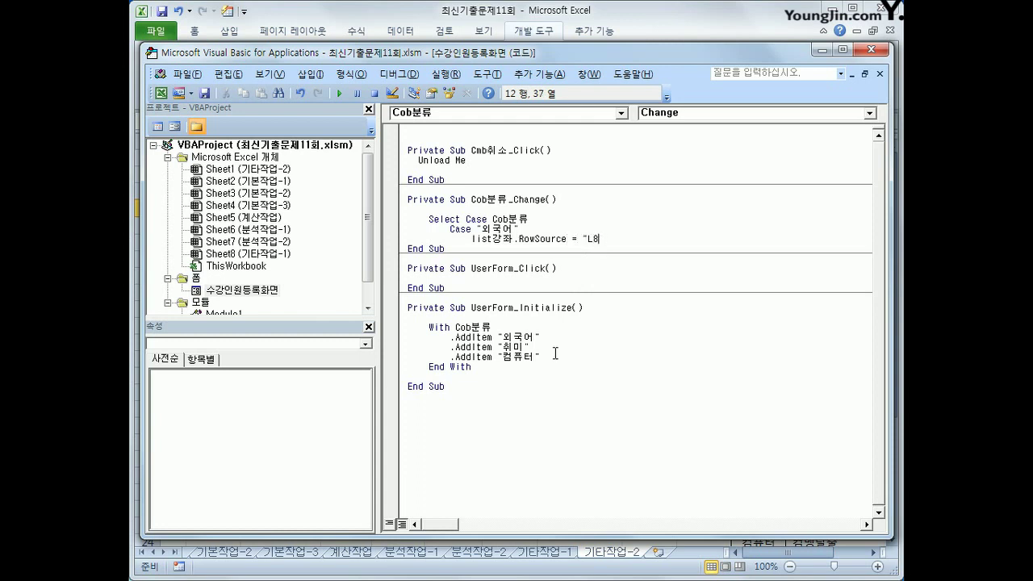
key(Return)
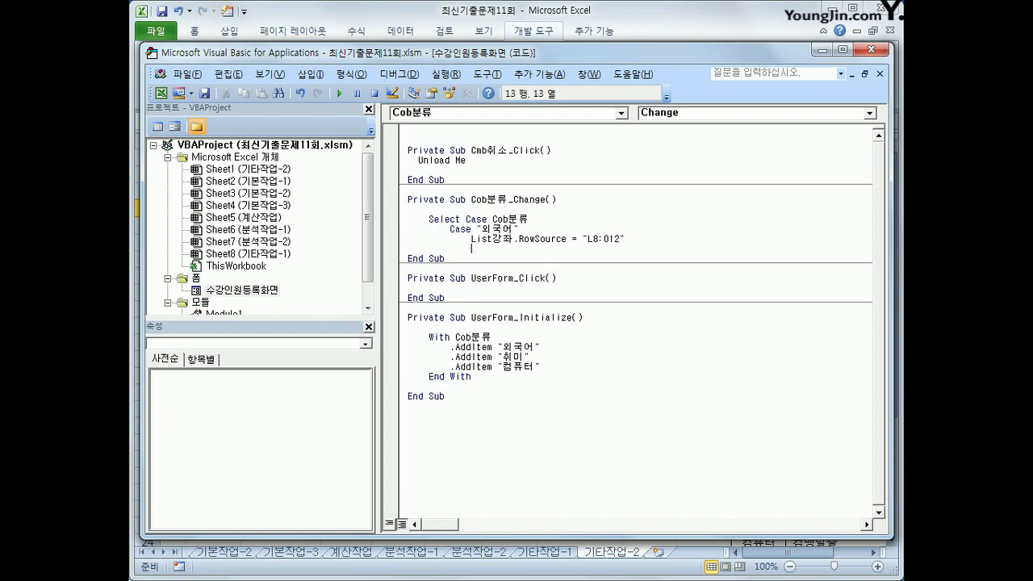
Step: Duplicate the 외국어 case below it and change the copy to Case "취미" with RowSource "L13:O22"
key(shift+Down)
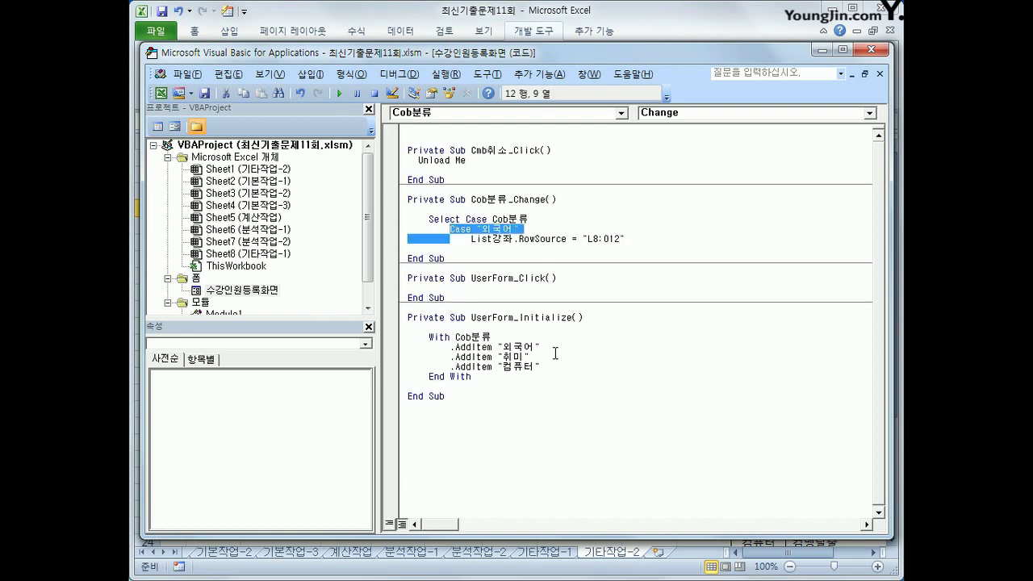
key(shift+End)
key(ctrl+c)
key(Down)
key(ctrl+v)
key(Left)
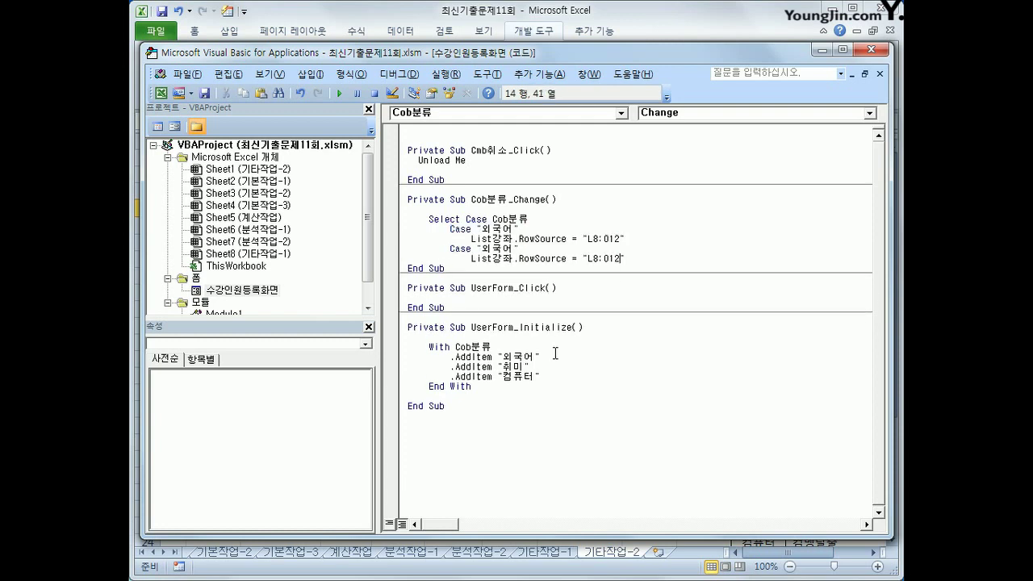
key(shift+Right)
text(ㅊ)
text(미)
key(Down)
key(End)
text(13:O)
text(2)
key(Delete)
key(Return)
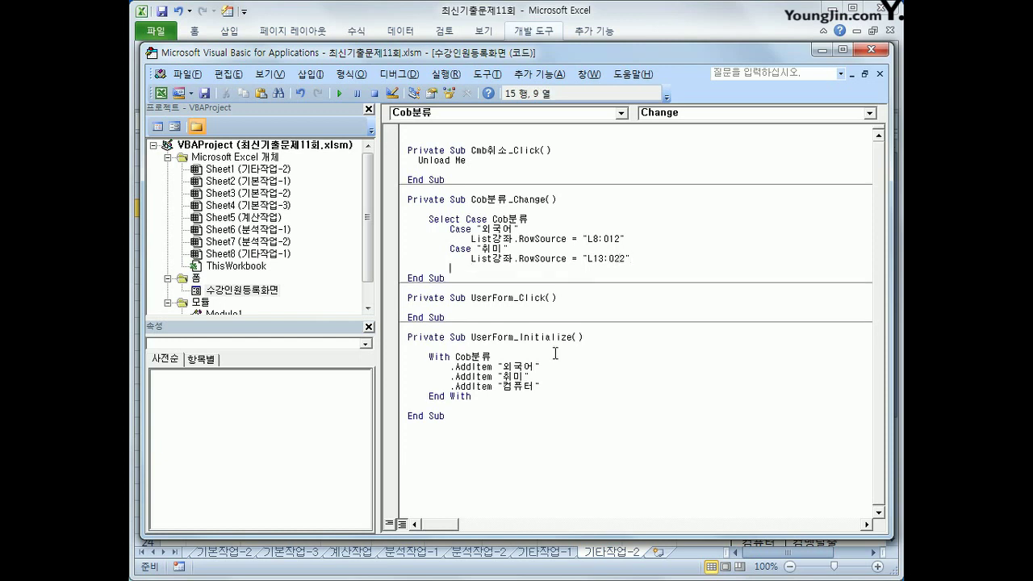
Step: Paste another copy of the case, change it to "컴퓨터" with RowSource "L23:O24", and close the block with End Select
key(ctrl+v)
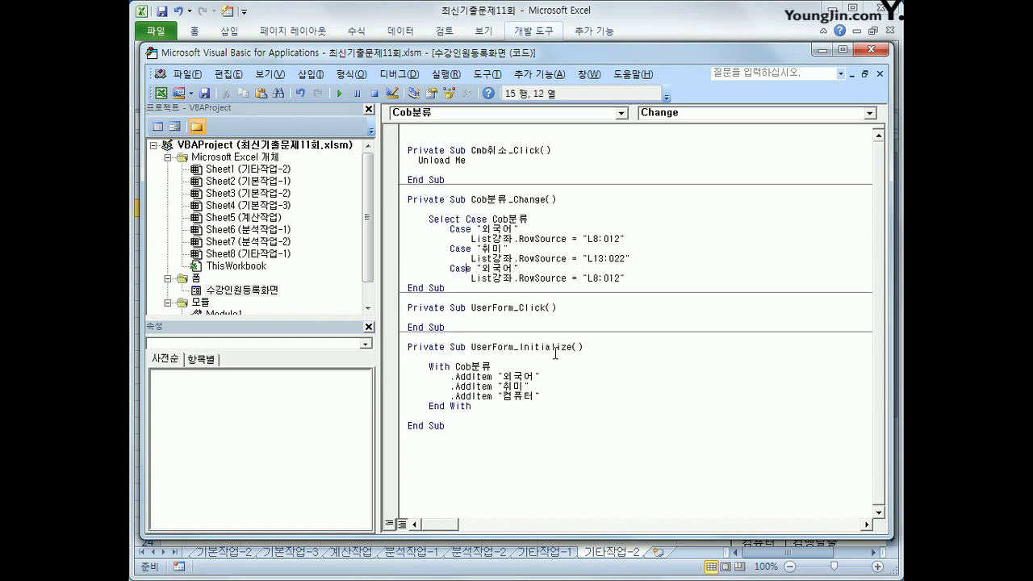
key(Delete)
text(컴퓨터)
text(23)
text(24)
key(Return)
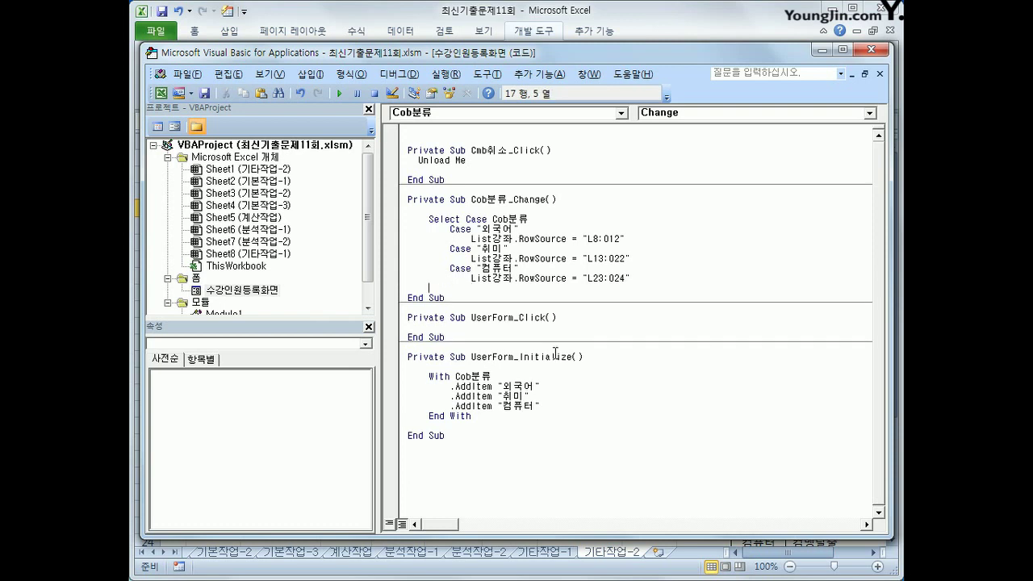
text(end select)
key(Return)
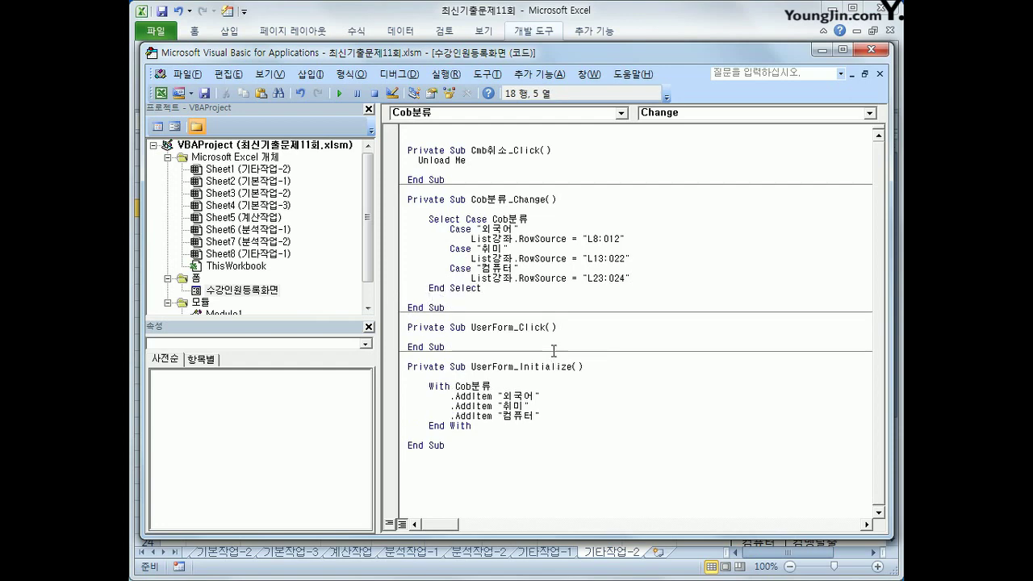
Step: Close the code editor, open the 수강인원등록 form, and choose 외국어 as the 분류 to test the course list
click(871, 51)
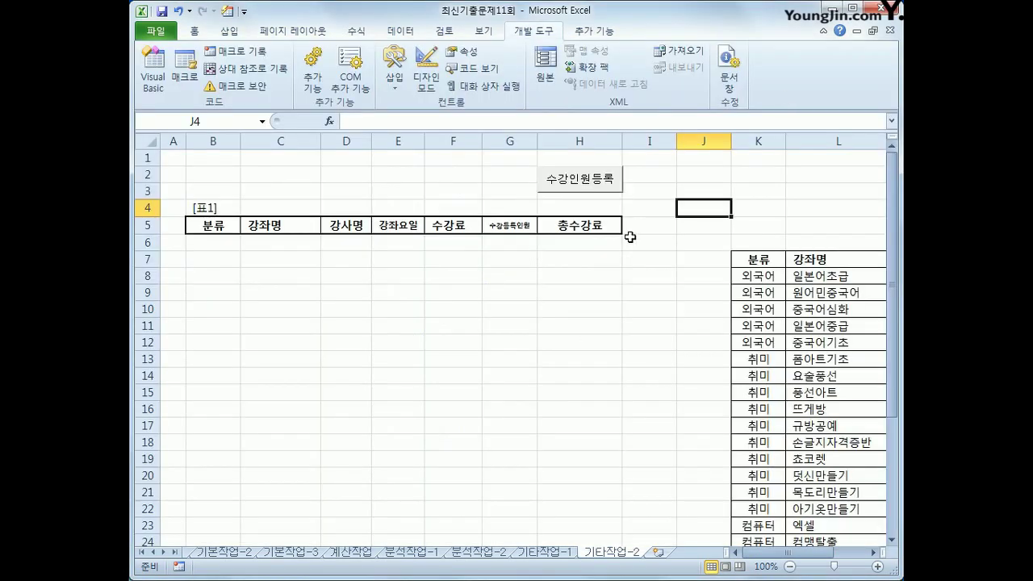
click(563, 179)
click(463, 242)
click(451, 255)
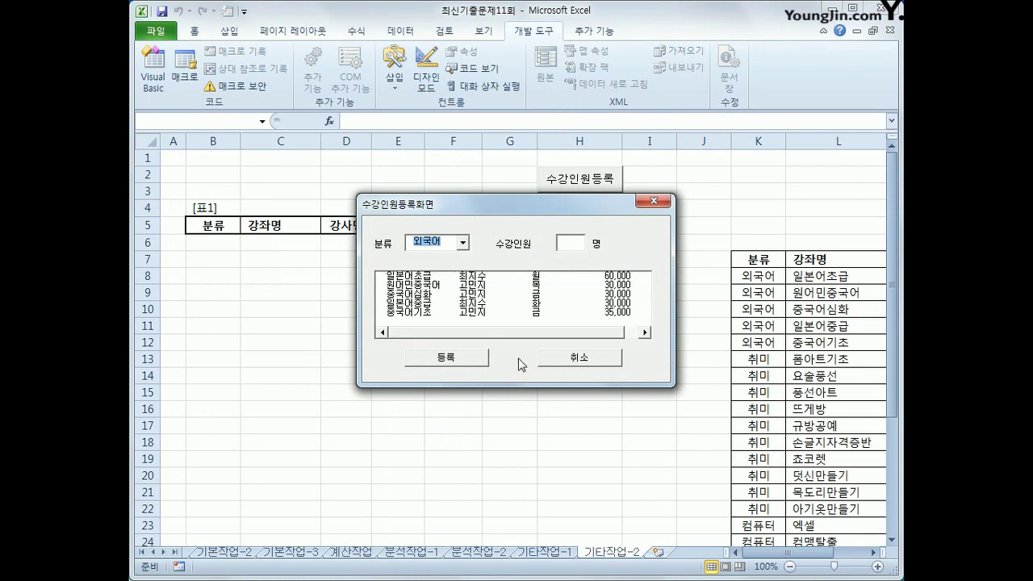
Step: Switch the form's 분류 to 취미 and to 컴퓨터 to check the course list for each category
click(464, 242)
click(457, 266)
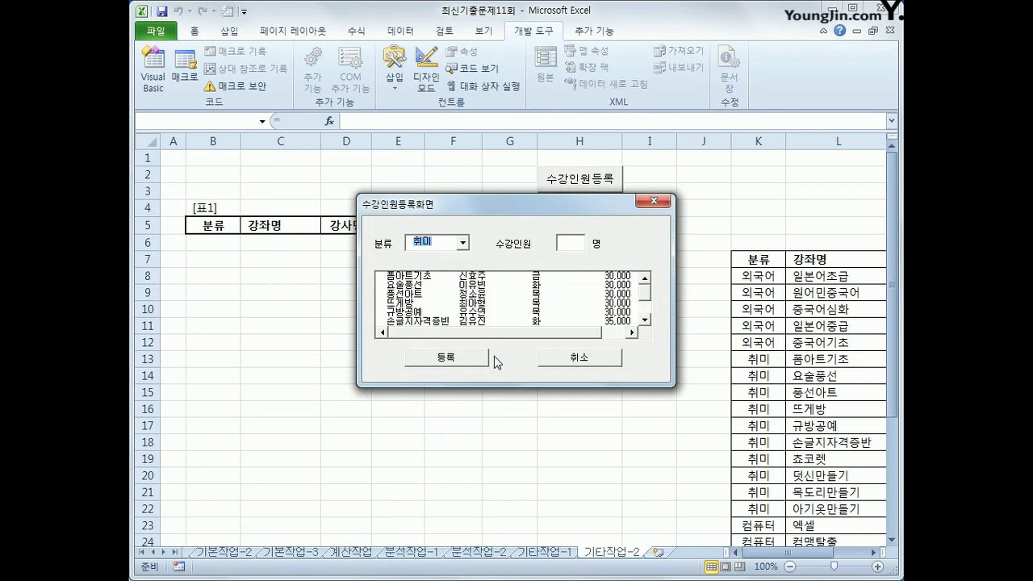
click(462, 242)
click(452, 278)
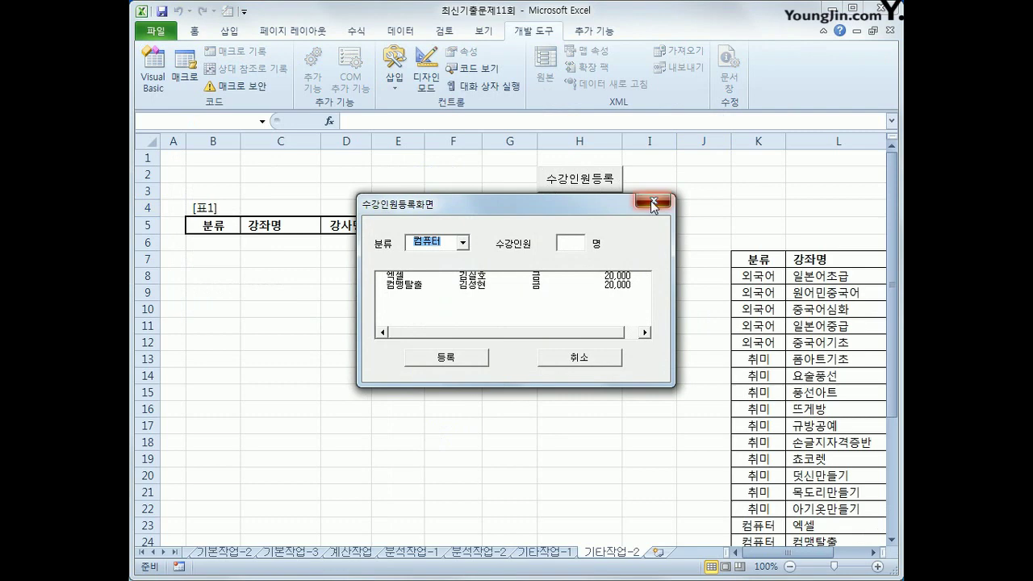
Step: Move the form clear of the [표1] header row, select the 엑셀 course and activate the 수강인원 field
drag(574, 208, 735, 208)
click(624, 280)
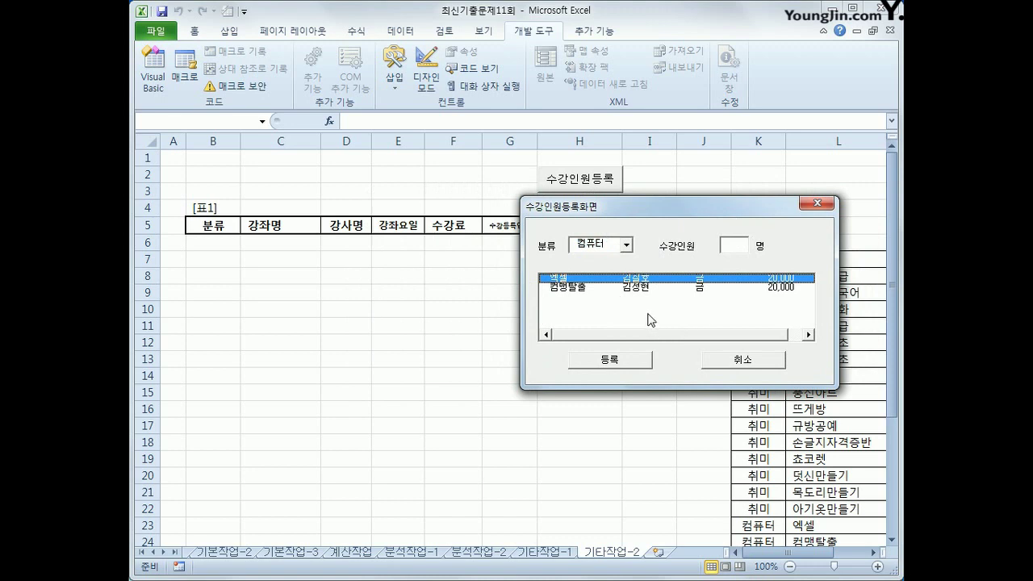
click(735, 244)
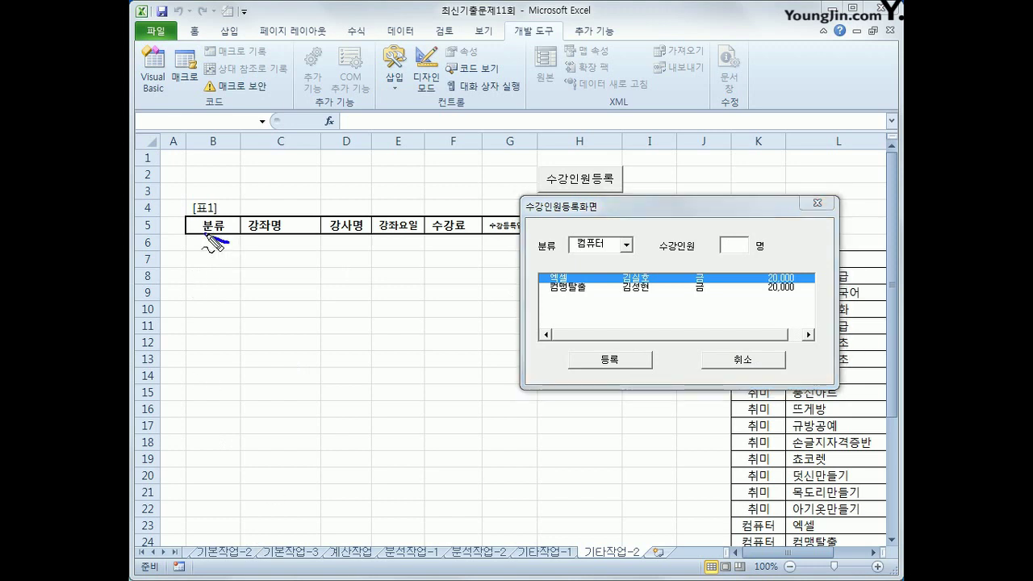
mouse_move(212, 239)
mouse_down()
mouse_move(230, 219)
mouse_move(230, 252)
mouse_up()
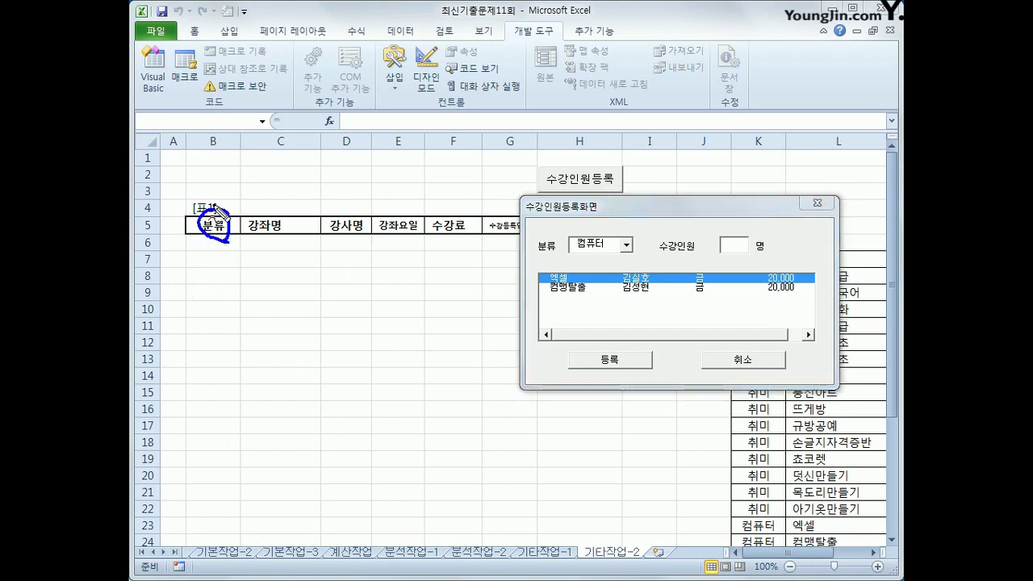
mouse_move(218, 212)
mouse_down()
mouse_move(193, 206)
mouse_move(246, 240)
mouse_up()
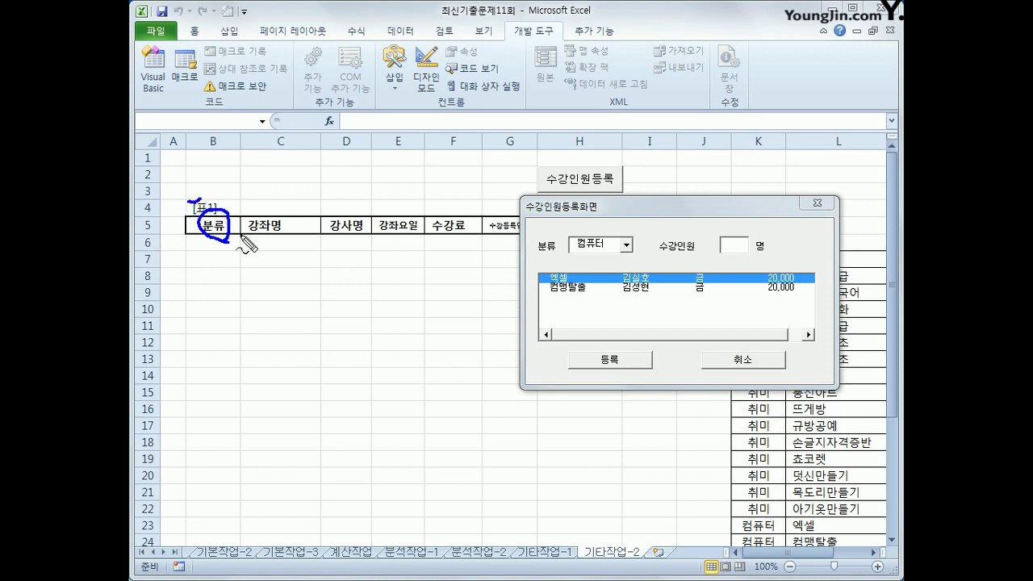
mouse_move(193, 203)
mouse_down()
mouse_move(240, 236)
mouse_move(258, 221)
mouse_move(295, 244)
mouse_move(316, 242)
mouse_up()
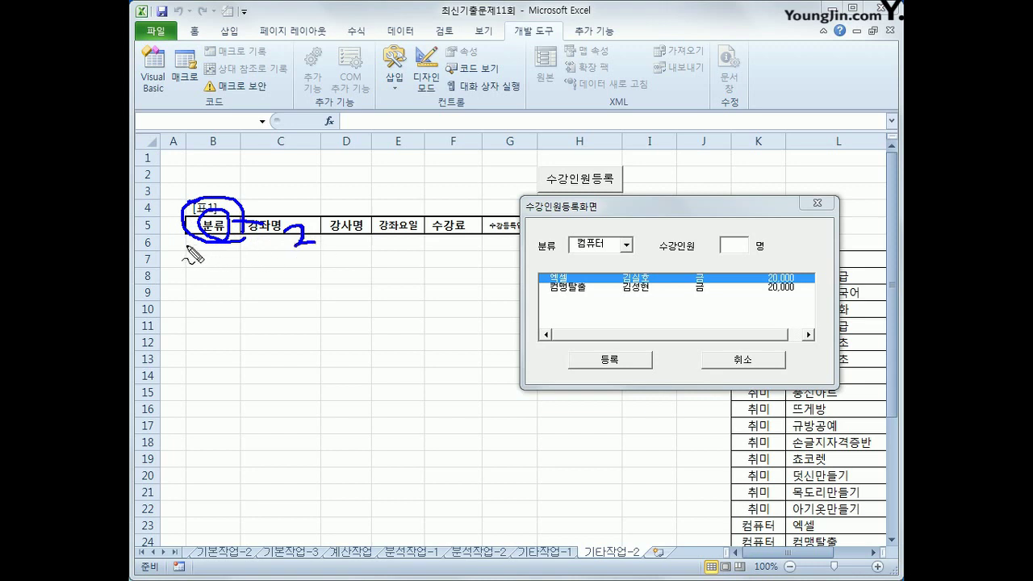
mouse_move(319, 235)
mouse_down()
mouse_move(349, 231)
mouse_move(326, 243)
mouse_up()
mouse_move(363, 222)
mouse_down()
mouse_move(355, 240)
mouse_move(388, 237)
mouse_move(373, 252)
mouse_up()
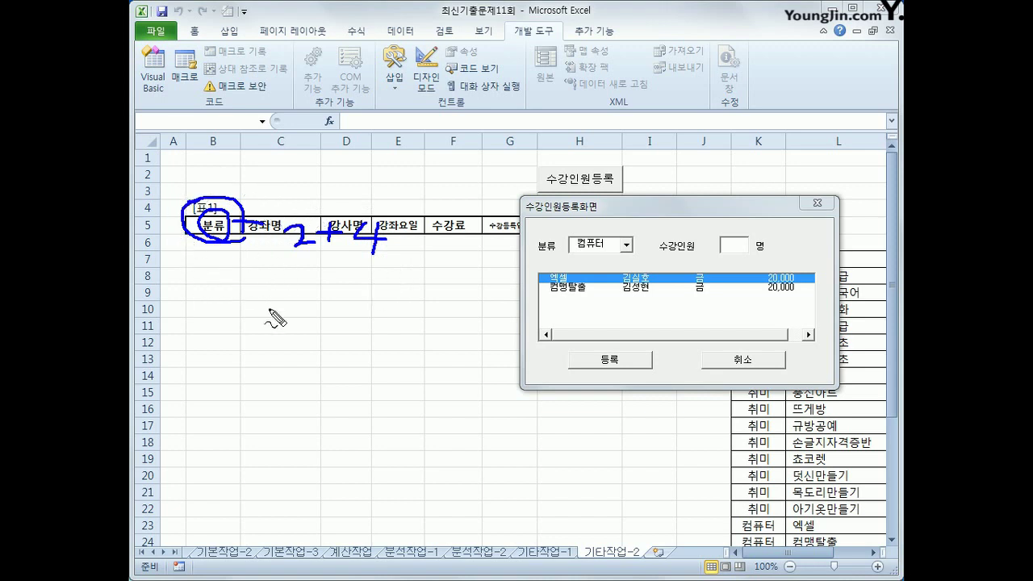
mouse_move(272, 329)
mouse_down()
mouse_move(300, 310)
mouse_move(319, 324)
mouse_up()
drag(296, 290, 300, 298)
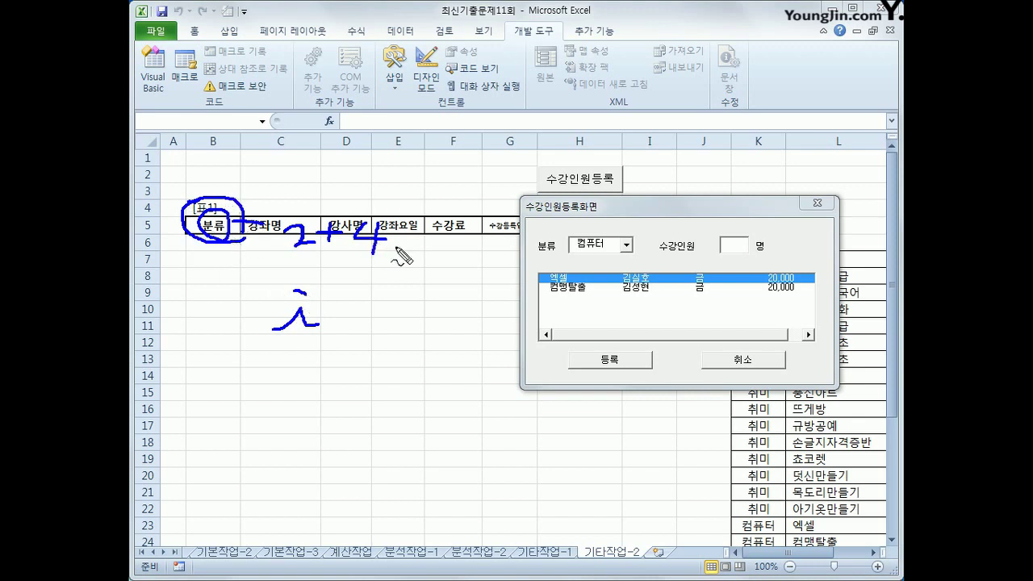
mouse_move(619, 255)
mouse_down()
mouse_move(582, 255)
mouse_move(615, 241)
mouse_up()
drag(223, 141, 217, 359)
drag(201, 159, 216, 170)
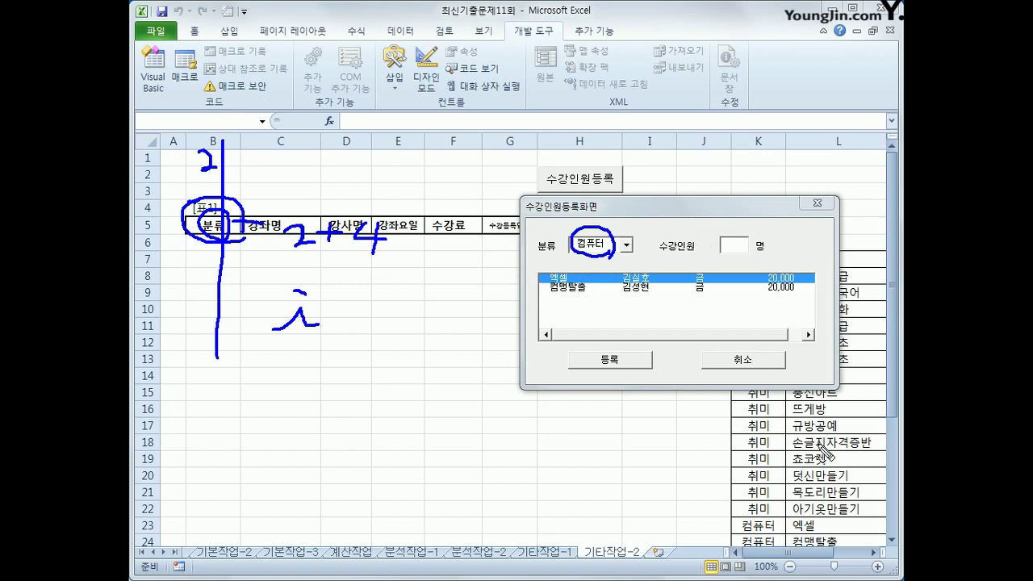
mouse_move(864, 509)
mouse_down()
mouse_move(810, 444)
mouse_move(870, 503)
mouse_up()
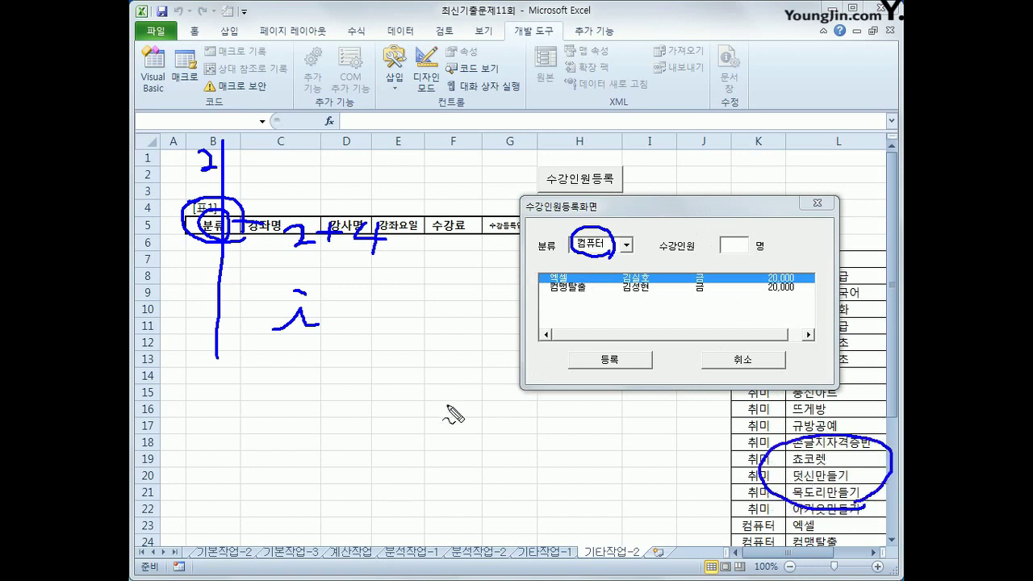
key(Escape)
Step: Cancel the registration form and select cells L7:L18 in the 강좌명 column of the course reference table
click(747, 357)
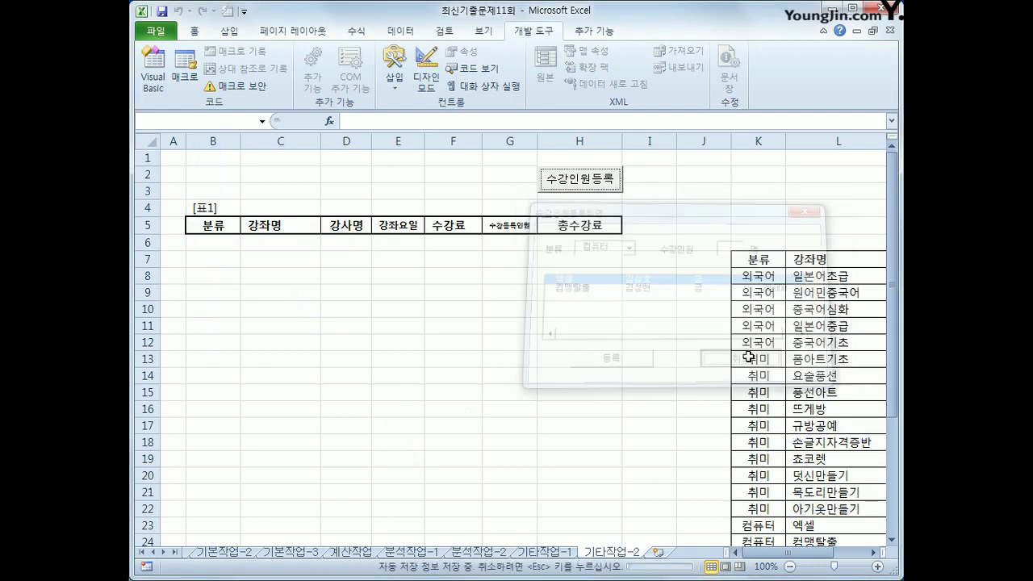
drag(805, 554, 843, 553)
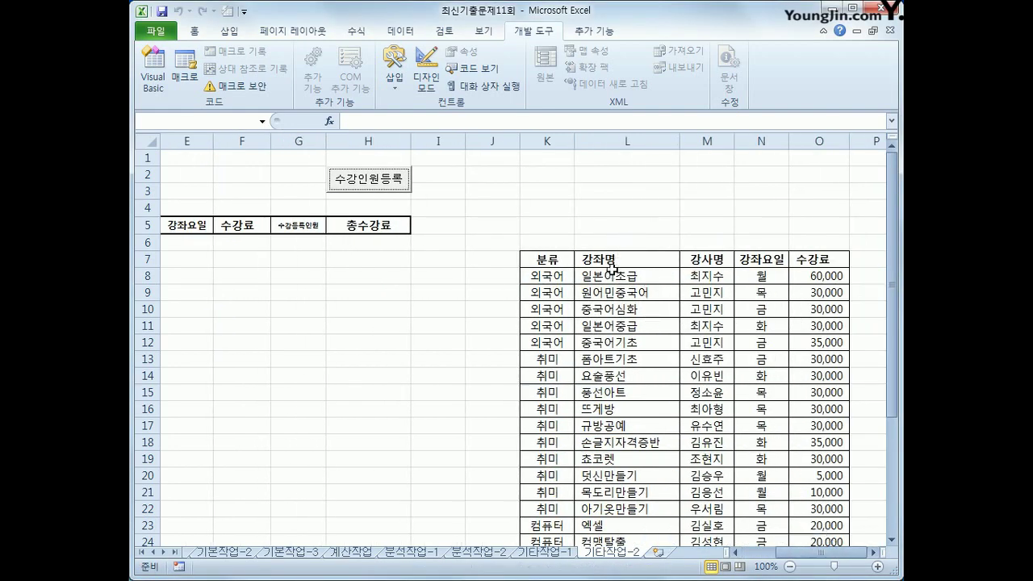
drag(612, 262, 611, 434)
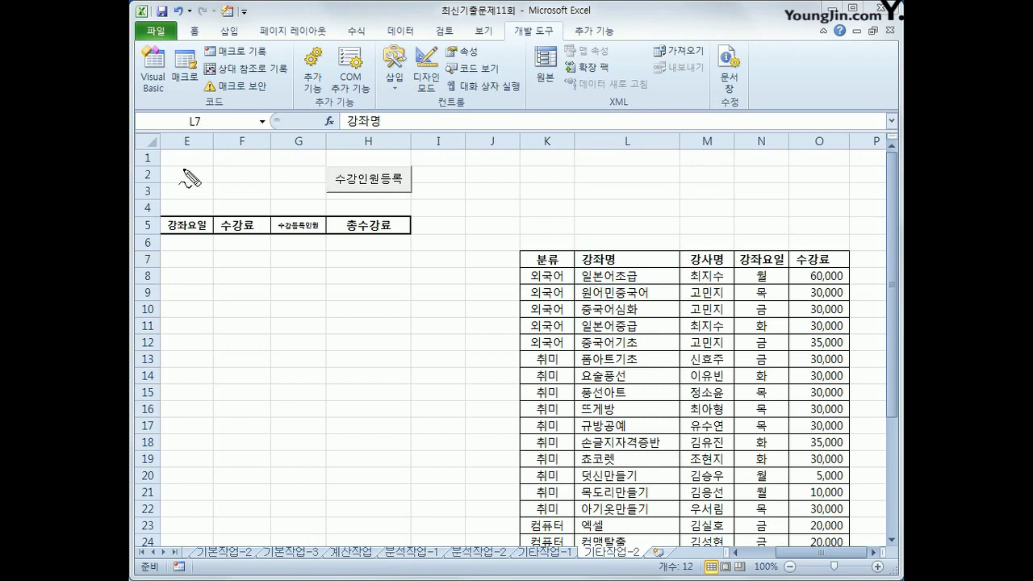
mouse_move(188, 145)
mouse_down()
mouse_move(187, 173)
mouse_move(205, 179)
mouse_up()
mouse_move(623, 163)
mouse_down()
mouse_move(611, 188)
mouse_move(649, 206)
mouse_up()
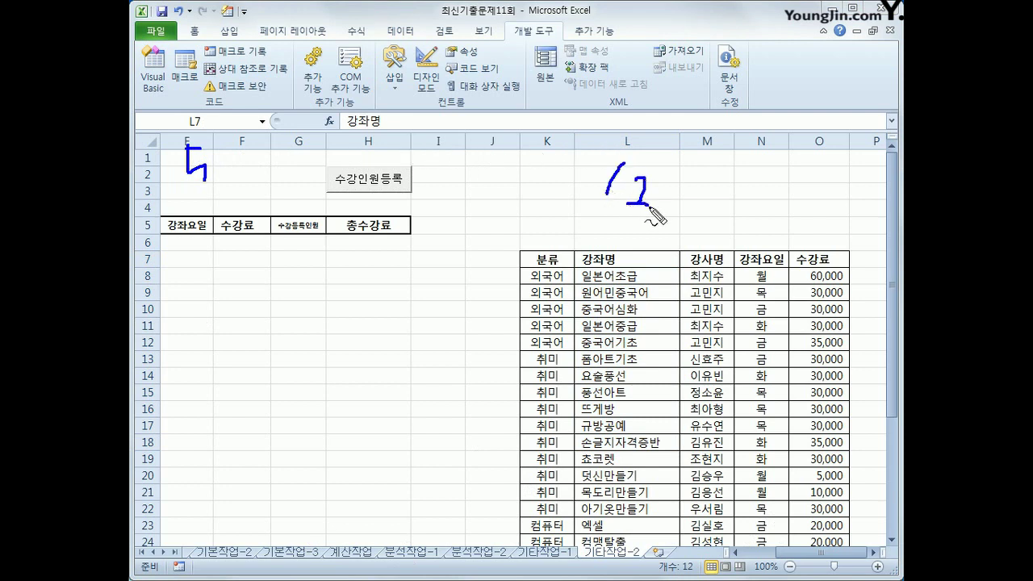
mouse_move(702, 172)
mouse_down()
mouse_move(699, 215)
mouse_move(720, 197)
mouse_move(710, 212)
mouse_up()
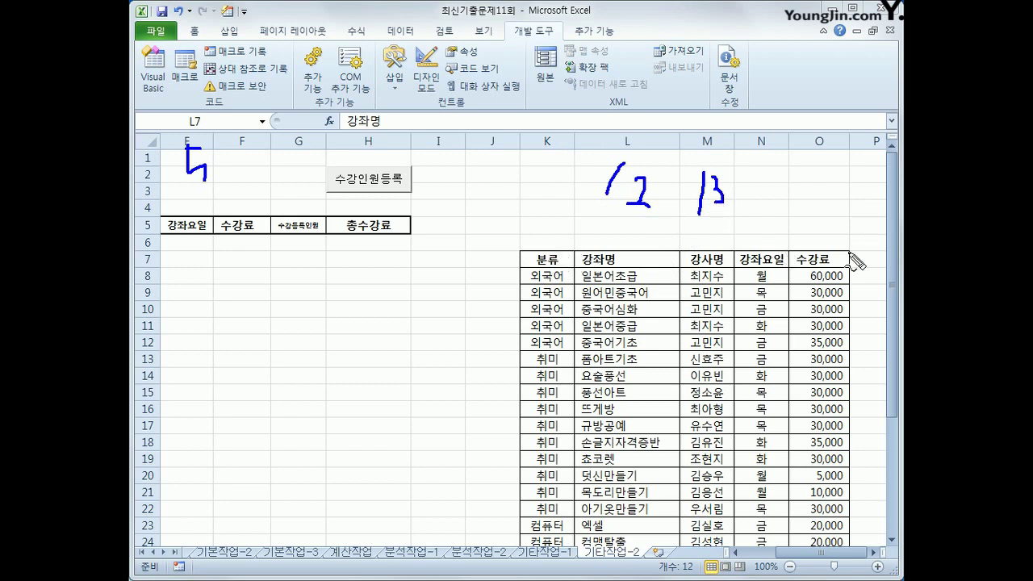
mouse_move(757, 187)
mouse_down()
mouse_move(754, 211)
mouse_move(784, 208)
mouse_move(775, 211)
mouse_up()
mouse_move(817, 183)
mouse_down()
mouse_move(808, 214)
mouse_move(830, 209)
mouse_move(839, 221)
mouse_move(846, 189)
mouse_up()
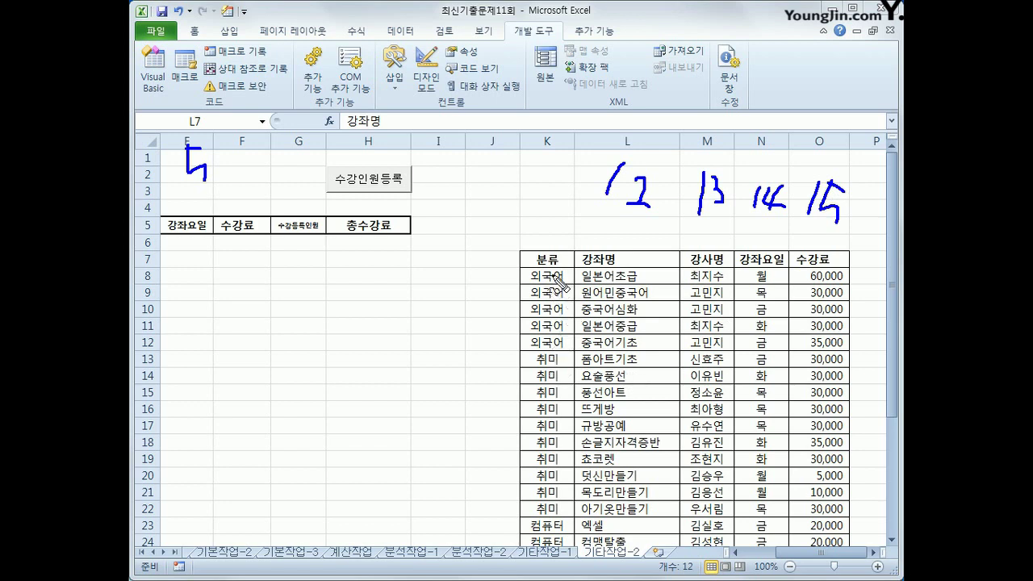
mouse_move(565, 279)
mouse_down()
mouse_move(524, 327)
mouse_move(575, 288)
mouse_up()
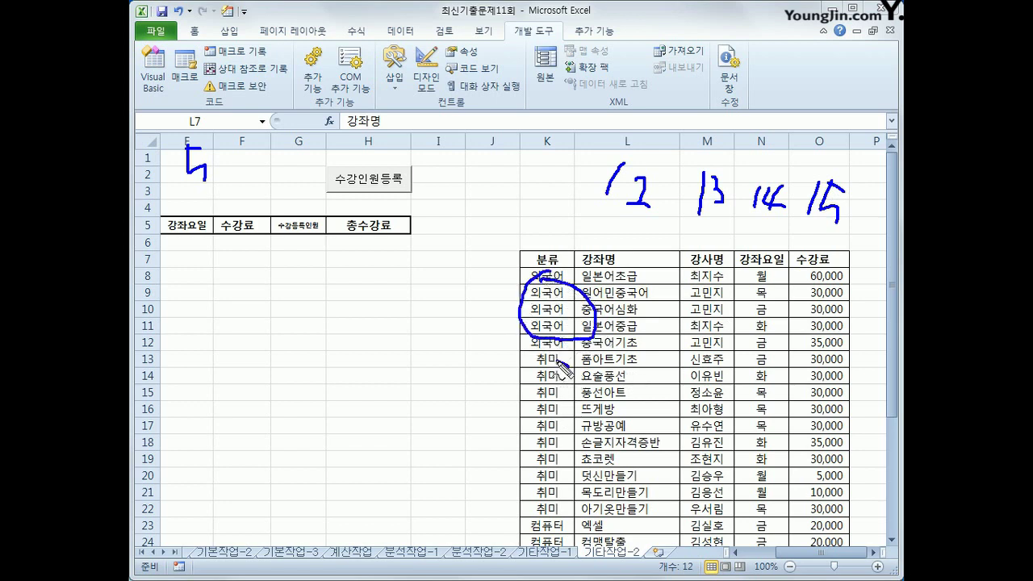
mouse_move(571, 360)
mouse_down()
mouse_move(520, 472)
mouse_move(611, 414)
mouse_move(574, 364)
mouse_up()
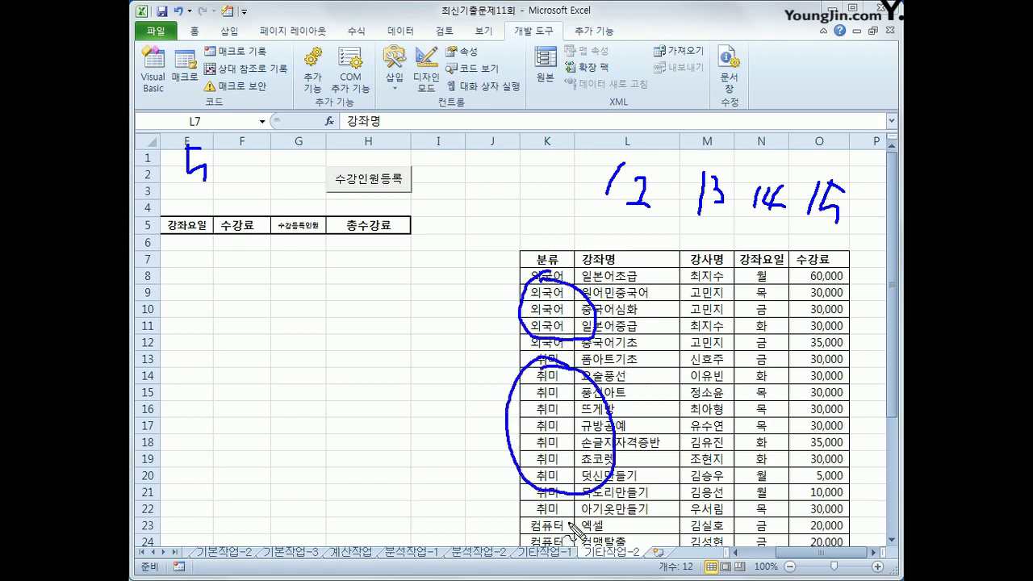
mouse_move(574, 523)
mouse_down()
mouse_move(555, 546)
mouse_move(567, 529)
mouse_up()
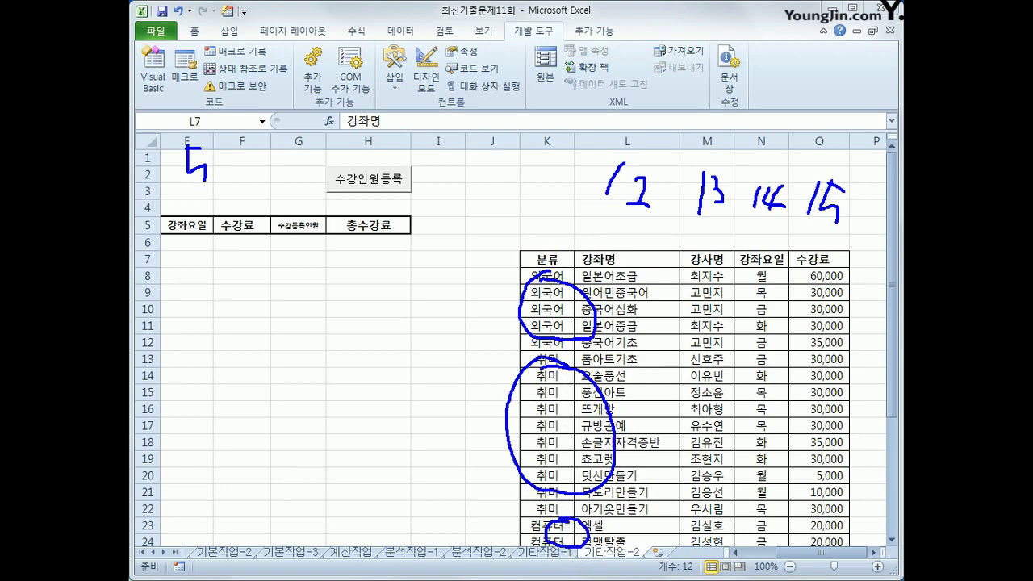
key(Escape)
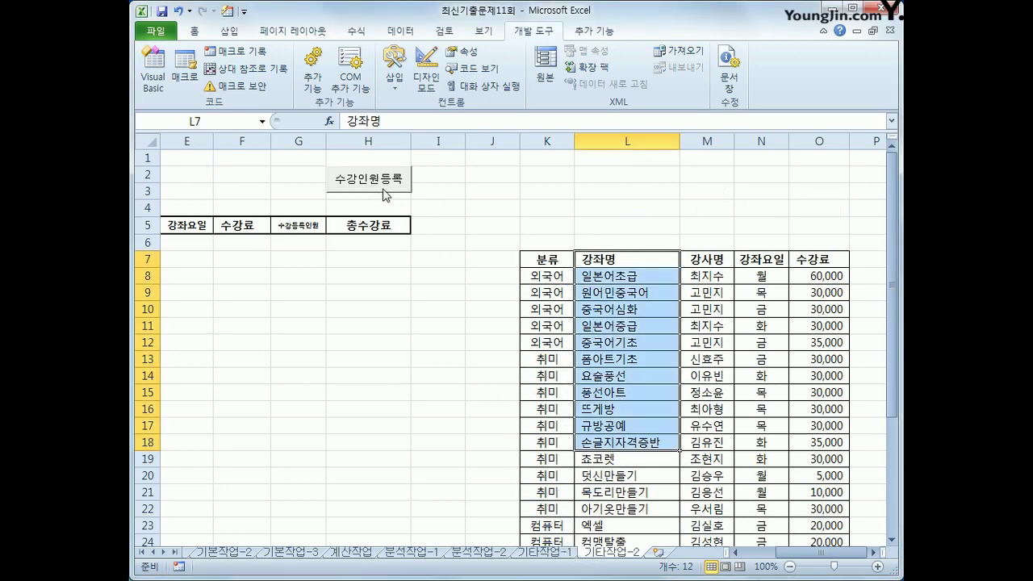
Step: Reopen the 수강인원등록 form beside the course table, choose 외국어 as the 분류 and select the 일본어초급 course
click(384, 189)
drag(414, 240, 276, 255)
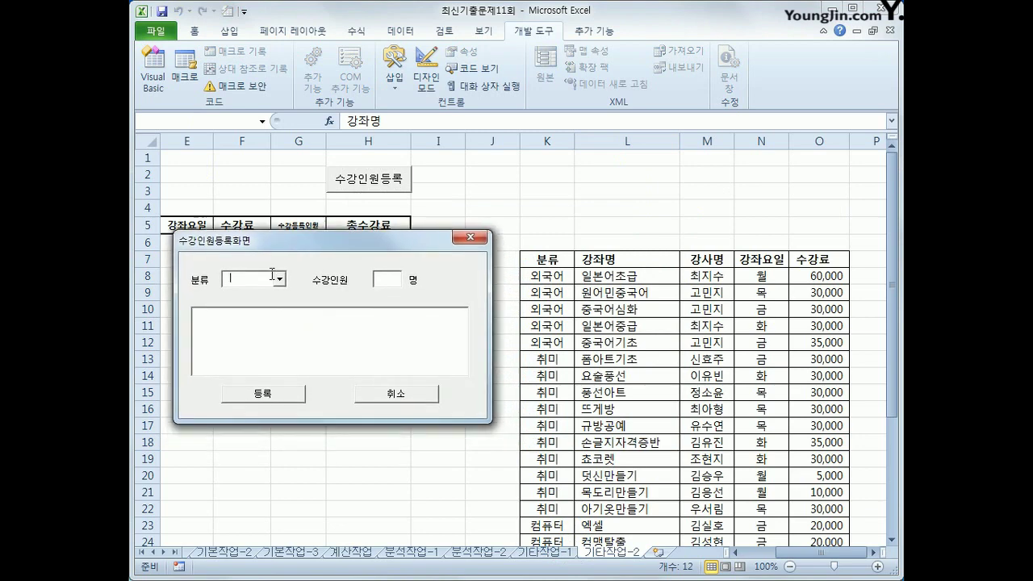
click(279, 278)
click(272, 294)
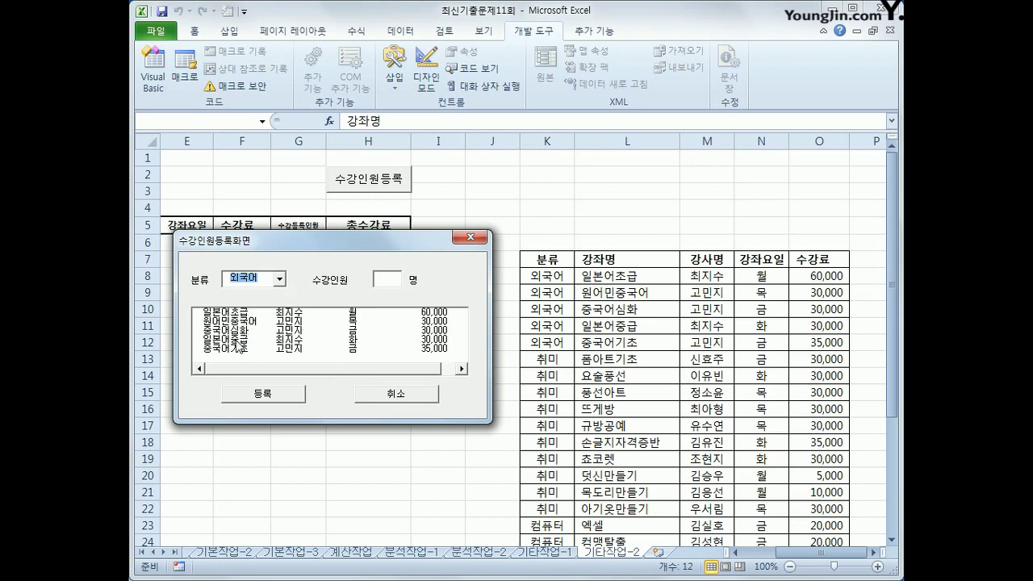
click(240, 312)
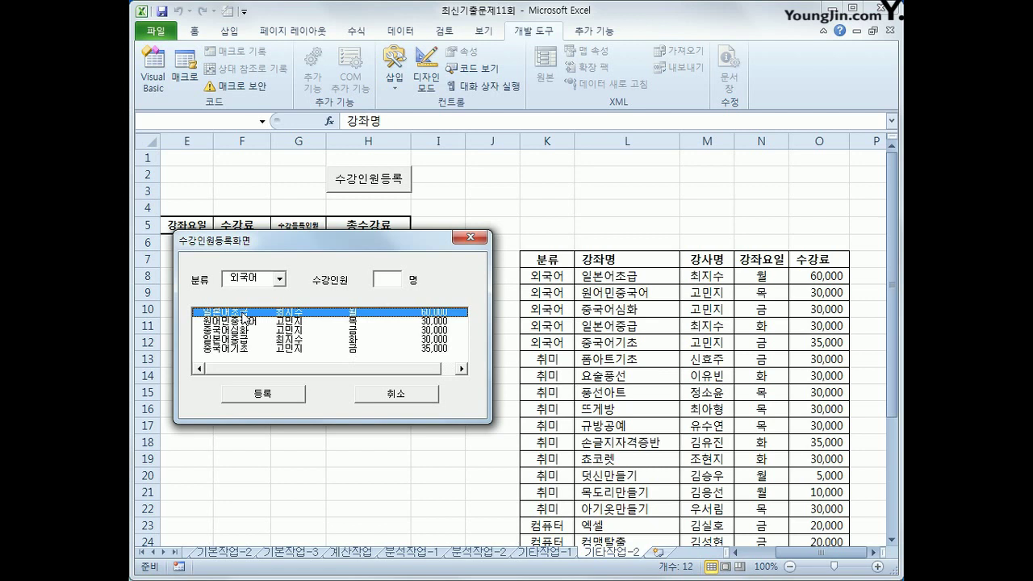
key(ctrl+2)
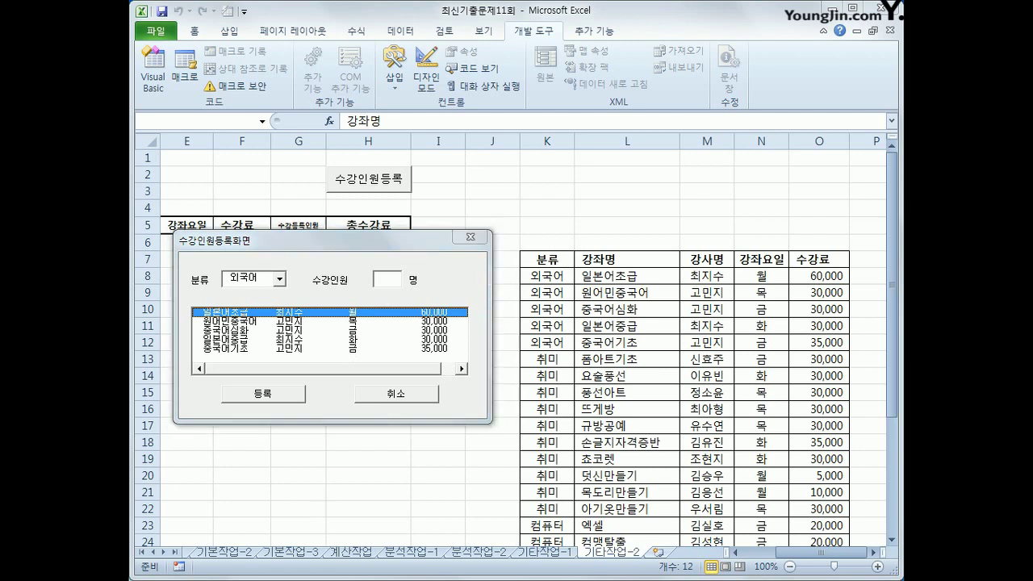
mouse_move(260, 317)
mouse_down()
mouse_move(268, 339)
mouse_move(252, 323)
mouse_move(266, 340)
mouse_up()
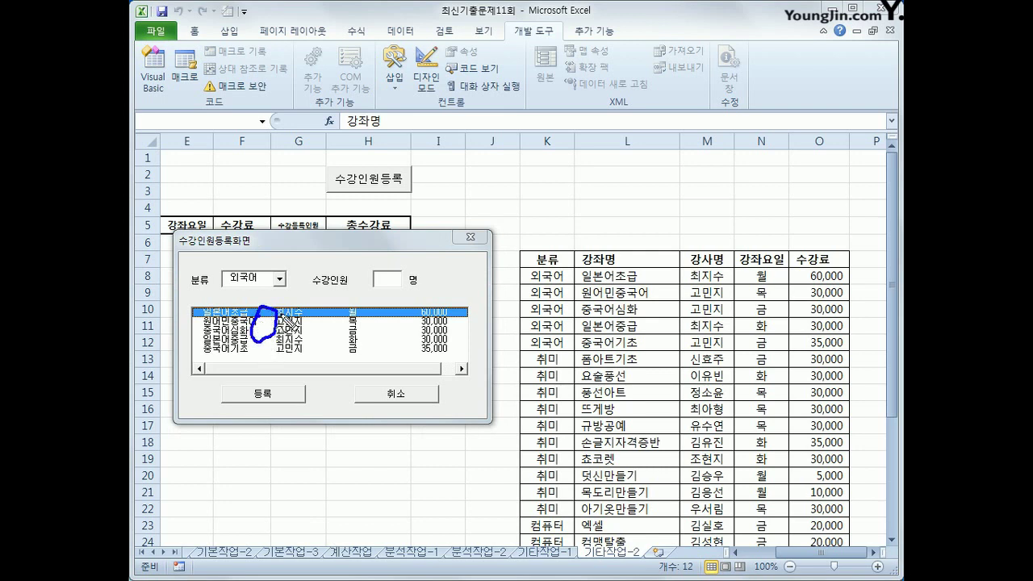
drag(292, 305, 323, 302)
mouse_move(274, 305)
mouse_down()
mouse_move(255, 345)
mouse_move(279, 307)
mouse_up()
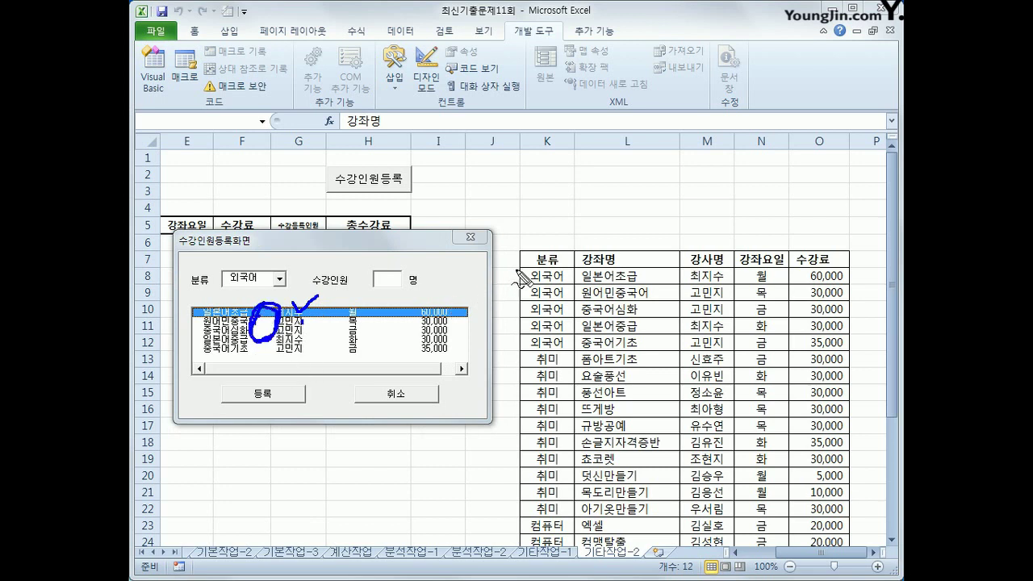
mouse_move(517, 271)
mouse_down()
mouse_move(594, 287)
mouse_move(843, 284)
mouse_move(779, 263)
mouse_move(544, 261)
mouse_up()
drag(526, 283, 155, 280)
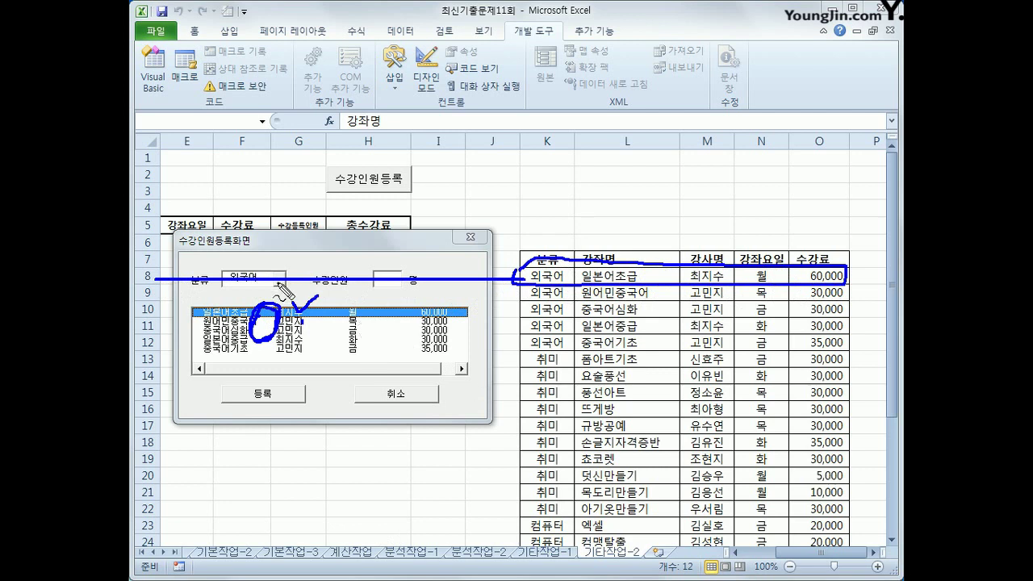
mouse_move(223, 281)
mouse_down()
mouse_move(279, 283)
mouse_move(251, 331)
mouse_move(239, 323)
mouse_move(240, 307)
mouse_move(273, 346)
mouse_move(287, 313)
mouse_move(343, 323)
mouse_move(335, 335)
mouse_move(367, 347)
mouse_move(369, 311)
mouse_move(349, 323)
mouse_up()
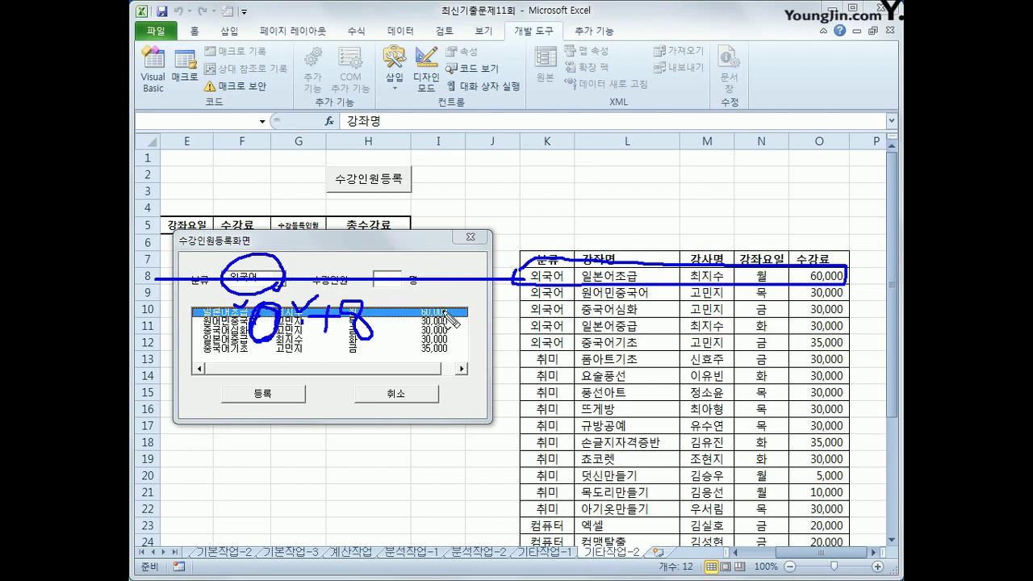
drag(601, 263, 638, 270)
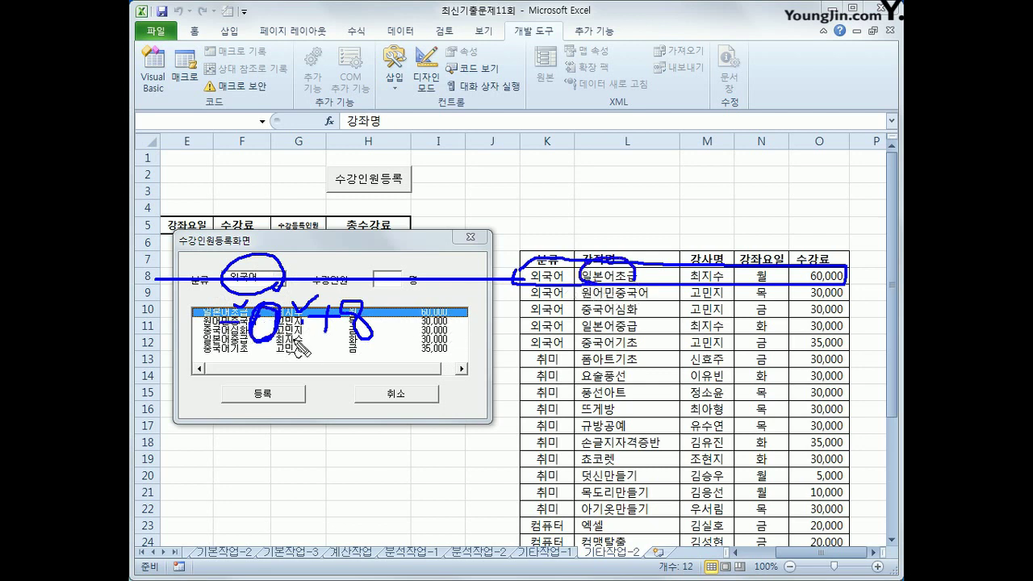
mouse_move(295, 339)
mouse_down()
mouse_move(295, 364)
mouse_move(329, 351)
mouse_move(316, 372)
mouse_move(383, 376)
mouse_up()
mouse_move(557, 289)
mouse_down()
mouse_move(568, 306)
mouse_move(524, 298)
mouse_up()
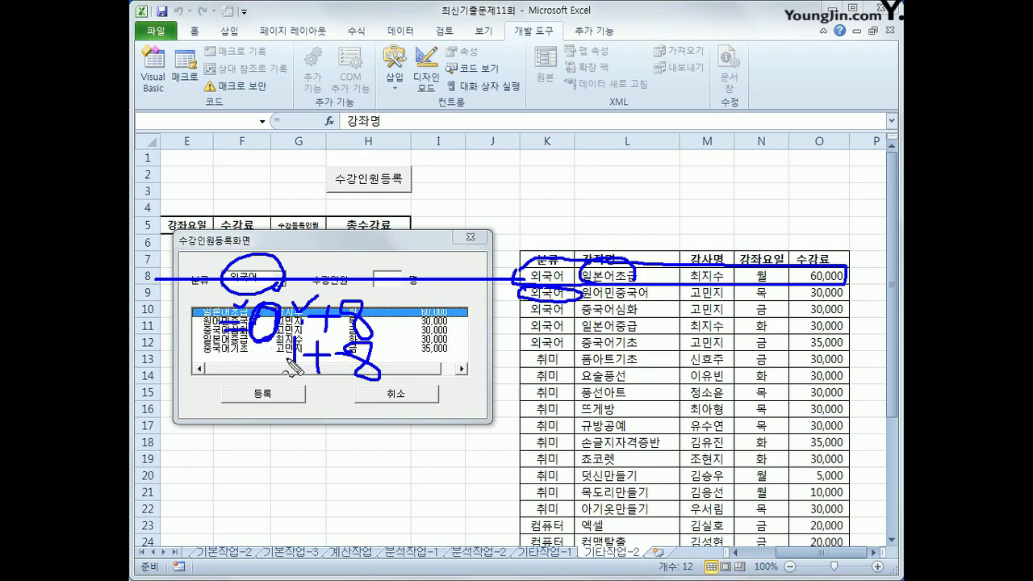
drag(551, 313, 658, 308)
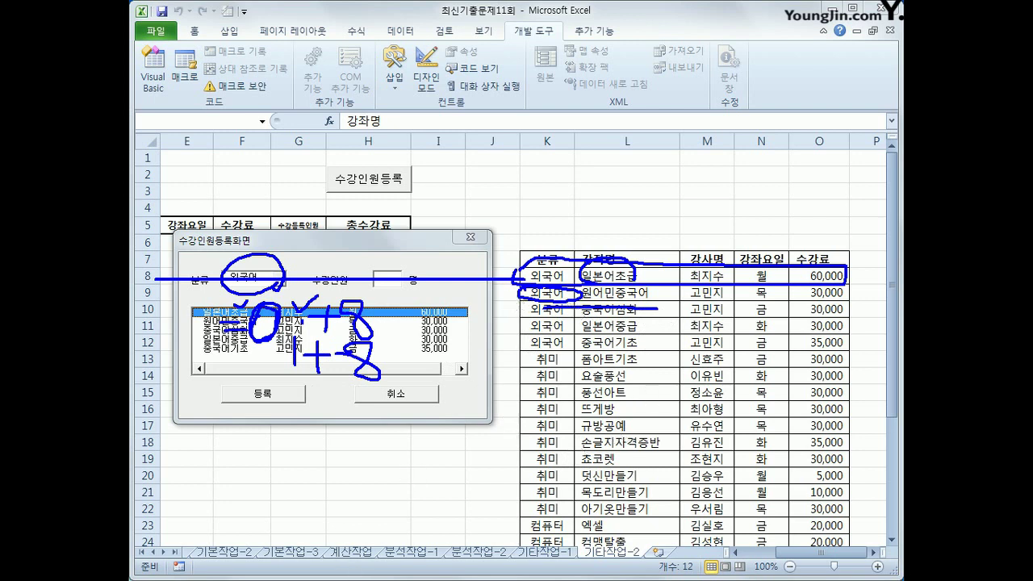
key(Escape)
Step: Change the form's 분류 to 취미 to compare its course list with the table rows
click(279, 278)
click(272, 302)
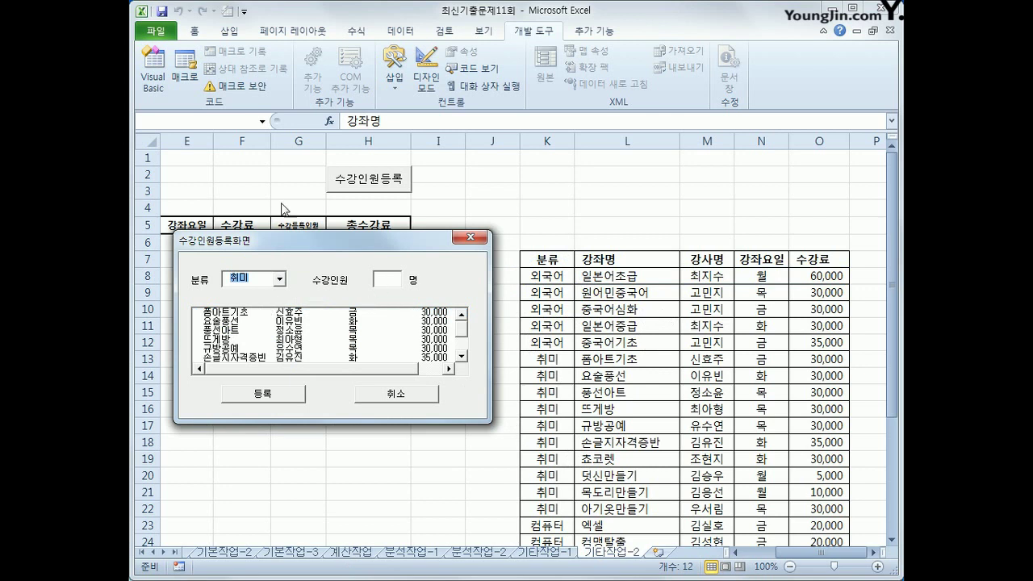
key(ctrl+2)
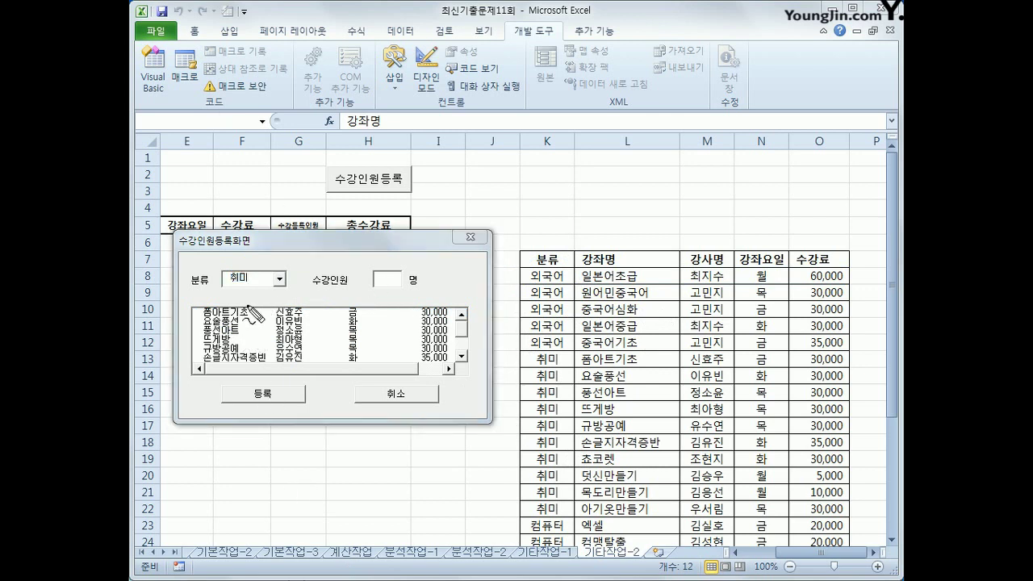
mouse_move(248, 304)
mouse_down()
mouse_move(263, 297)
mouse_move(272, 320)
mouse_move(277, 307)
mouse_up()
mouse_move(563, 358)
mouse_down()
mouse_move(279, 371)
mouse_move(133, 365)
mouse_up()
drag(296, 317, 348, 330)
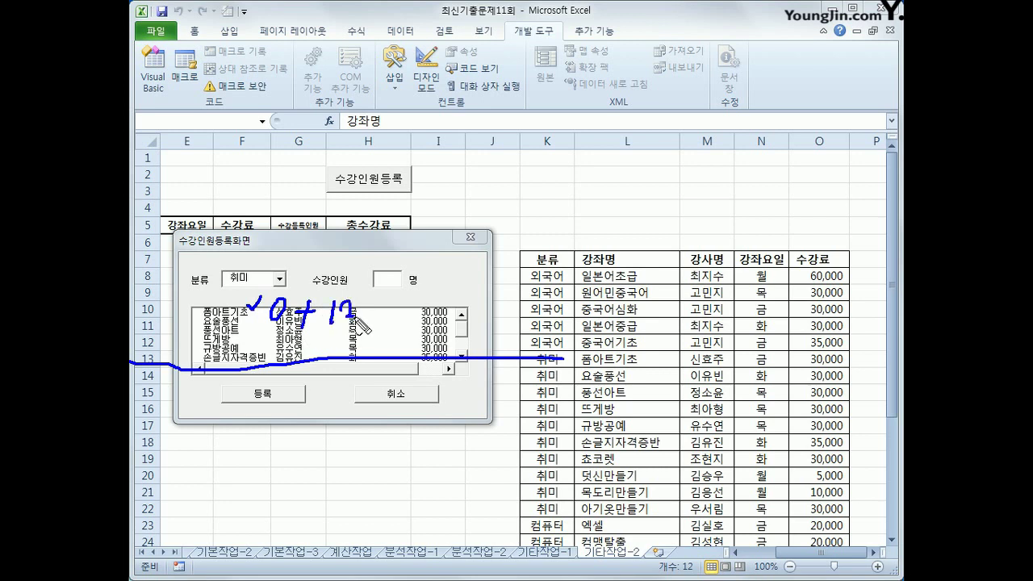
drag(268, 284, 252, 296)
mouse_move(257, 258)
mouse_down()
mouse_move(242, 288)
mouse_move(265, 267)
mouse_up()
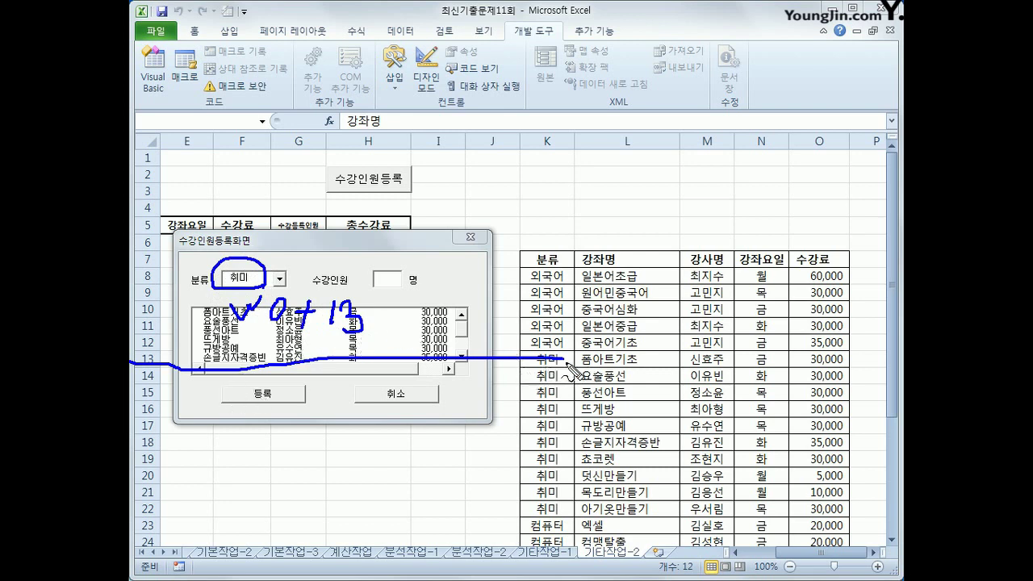
drag(567, 360, 732, 355)
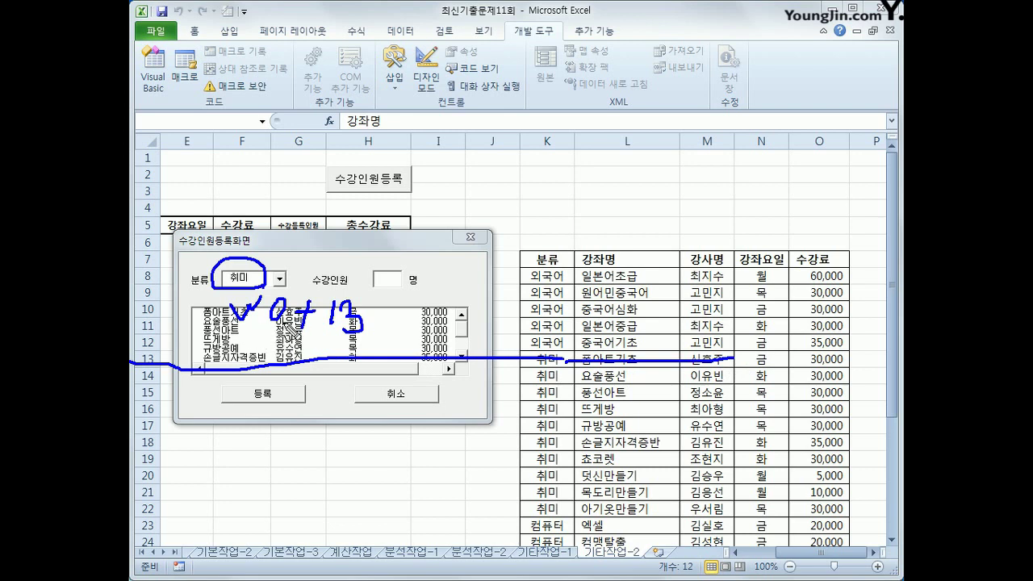
mouse_move(532, 375)
mouse_down()
mouse_move(601, 376)
mouse_move(601, 393)
mouse_up()
mouse_move(537, 408)
mouse_down()
mouse_move(612, 408)
mouse_move(613, 423)
mouse_up()
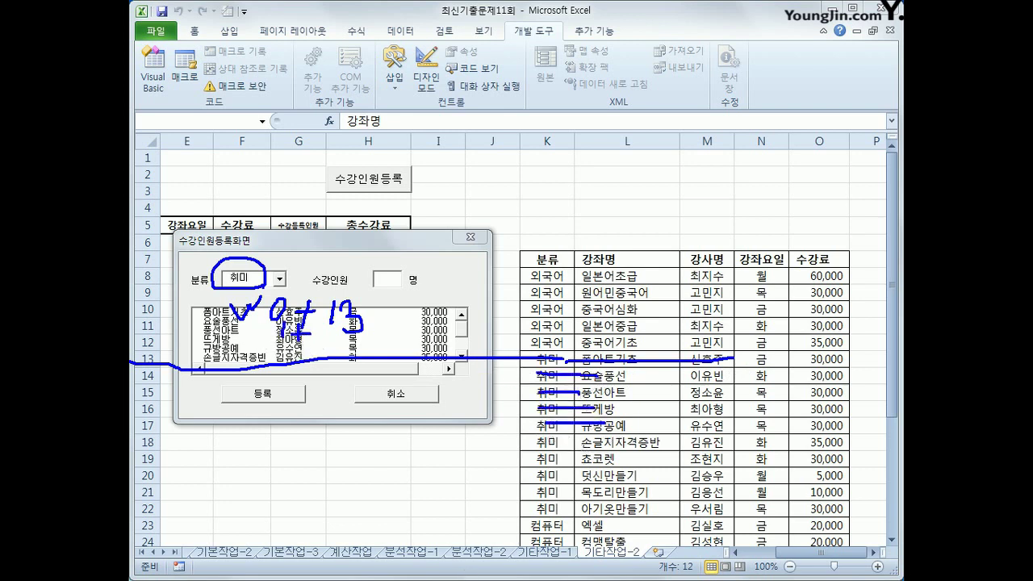
key(Escape)
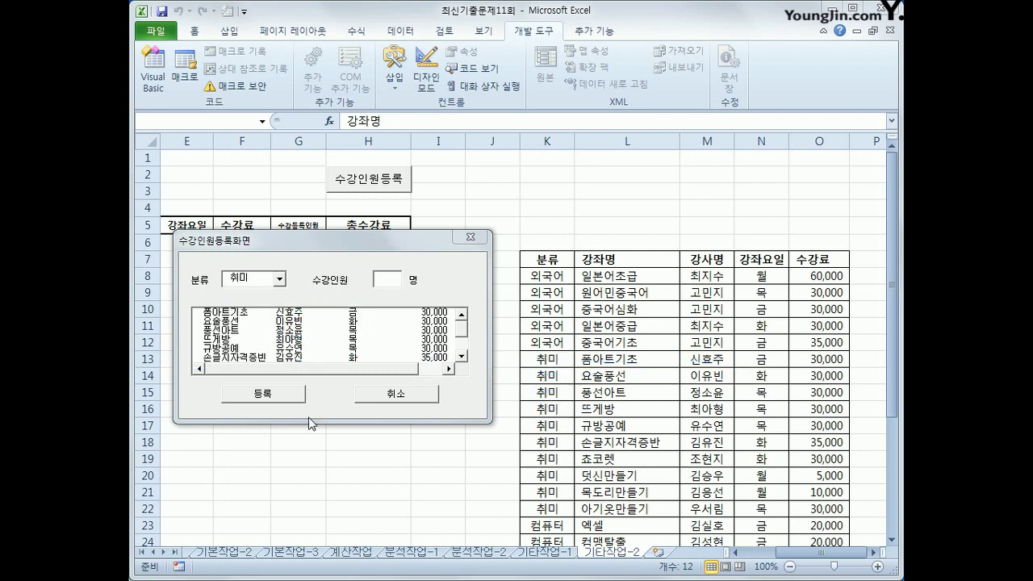
Step: Change the form's 분류 to 컴퓨터 and select the 엑셀 course to compare it with the course table
click(279, 278)
click(258, 311)
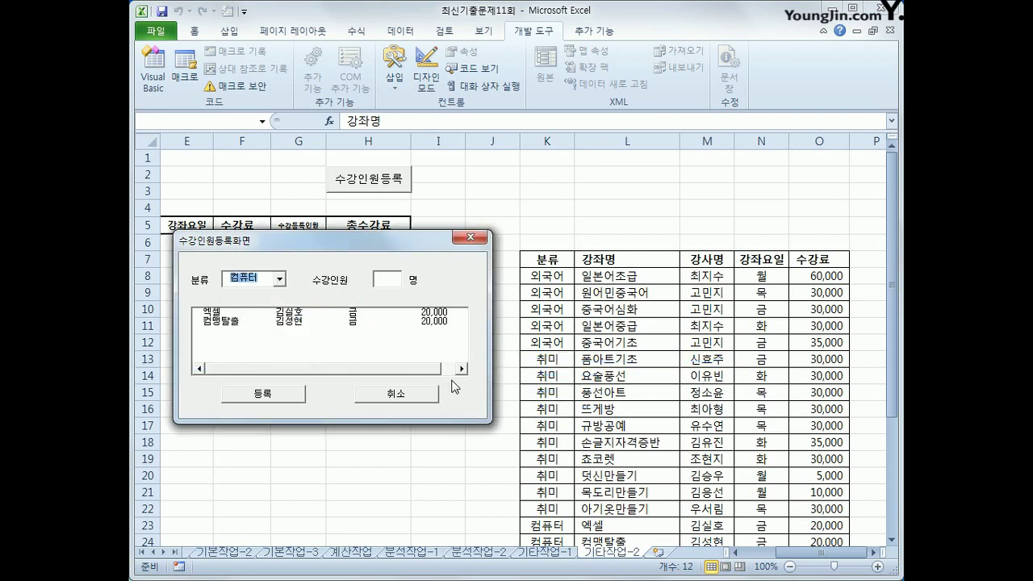
click(231, 314)
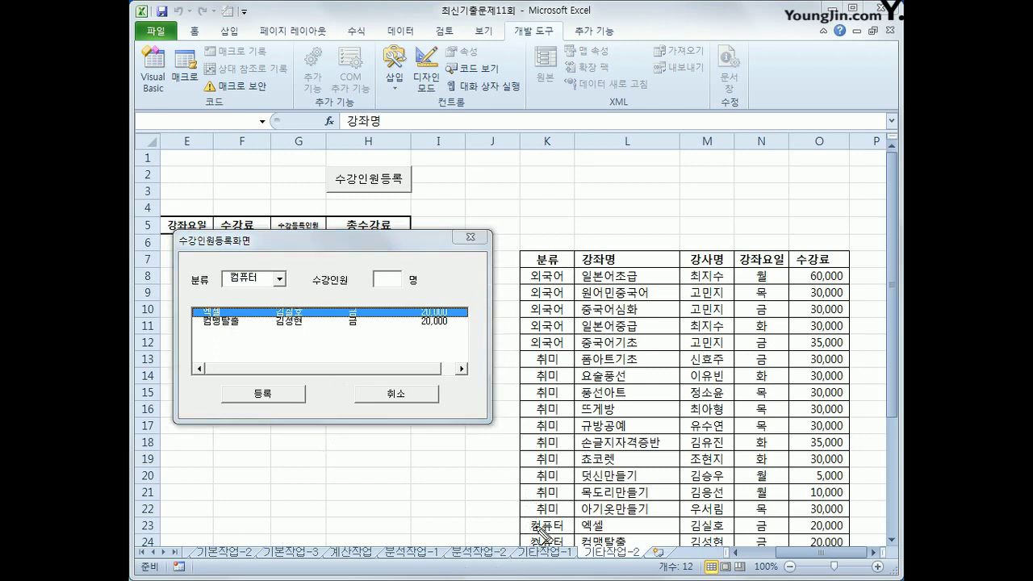
mouse_move(537, 524)
mouse_down()
mouse_move(291, 518)
mouse_move(155, 532)
mouse_up()
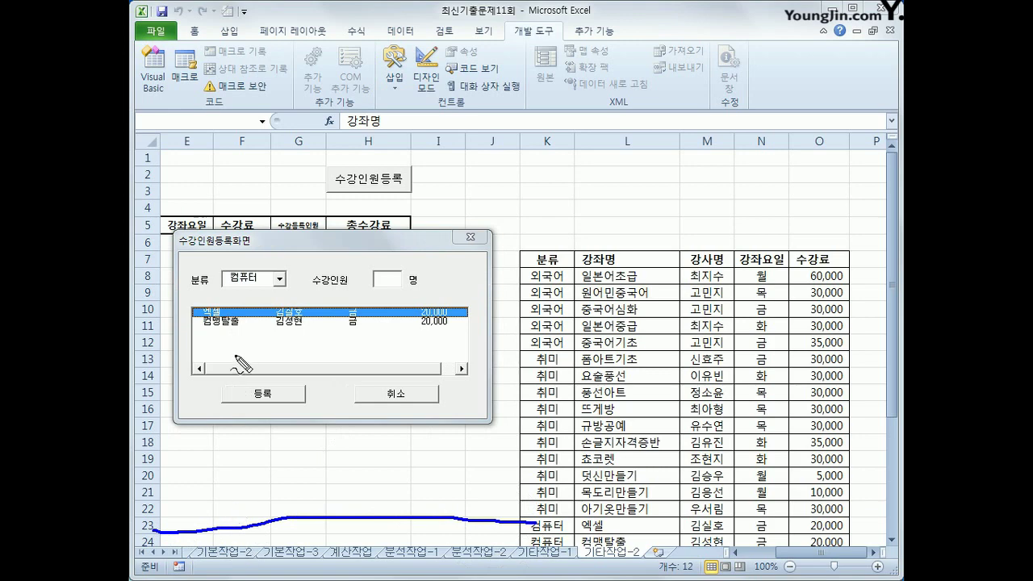
mouse_move(238, 301)
mouse_down()
mouse_move(255, 316)
mouse_move(242, 299)
mouse_move(295, 307)
mouse_move(284, 317)
mouse_move(344, 323)
mouse_up()
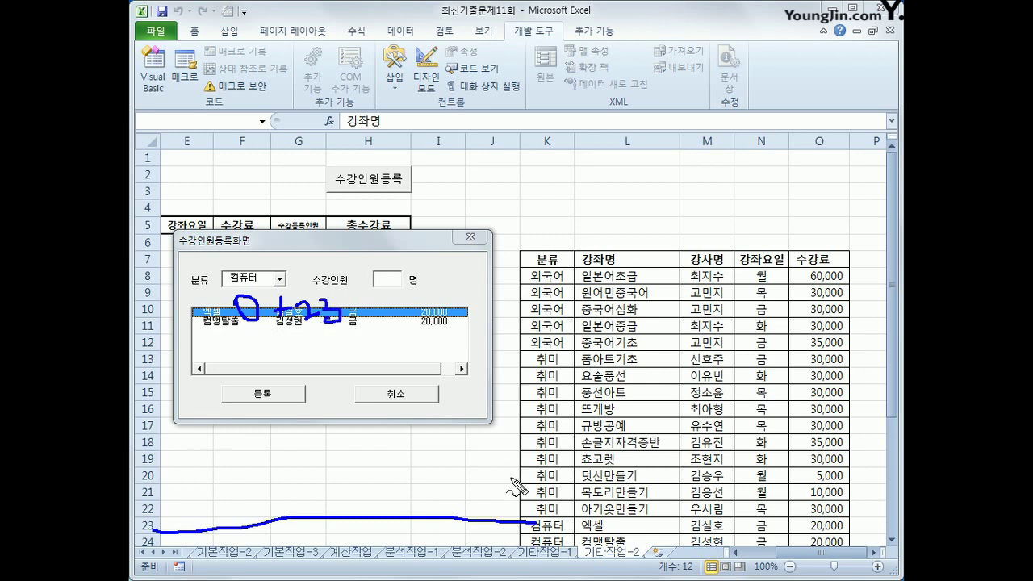
mouse_move(544, 527)
mouse_down()
mouse_move(520, 534)
mouse_move(623, 529)
mouse_move(523, 521)
mouse_up()
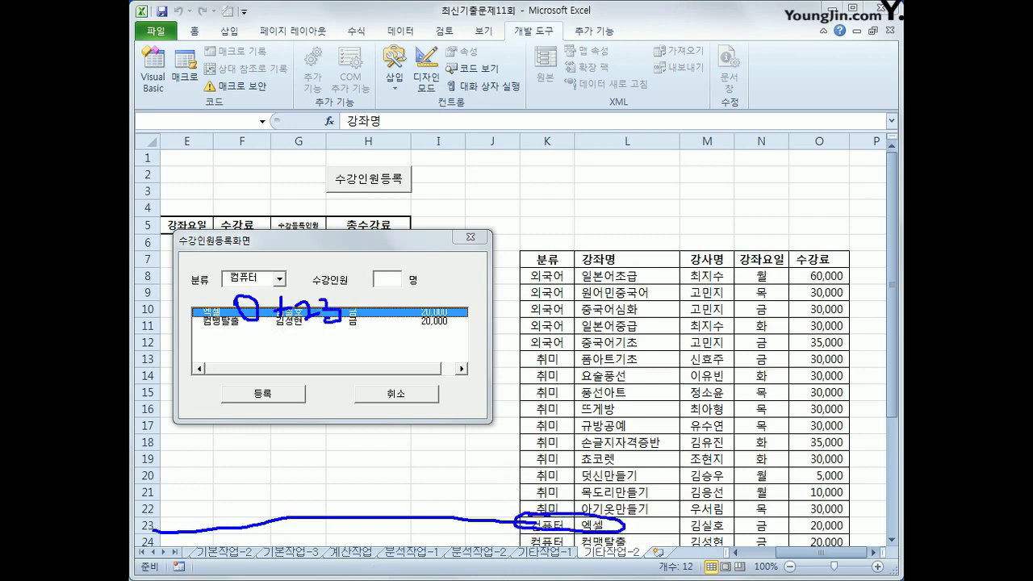
key(Escape)
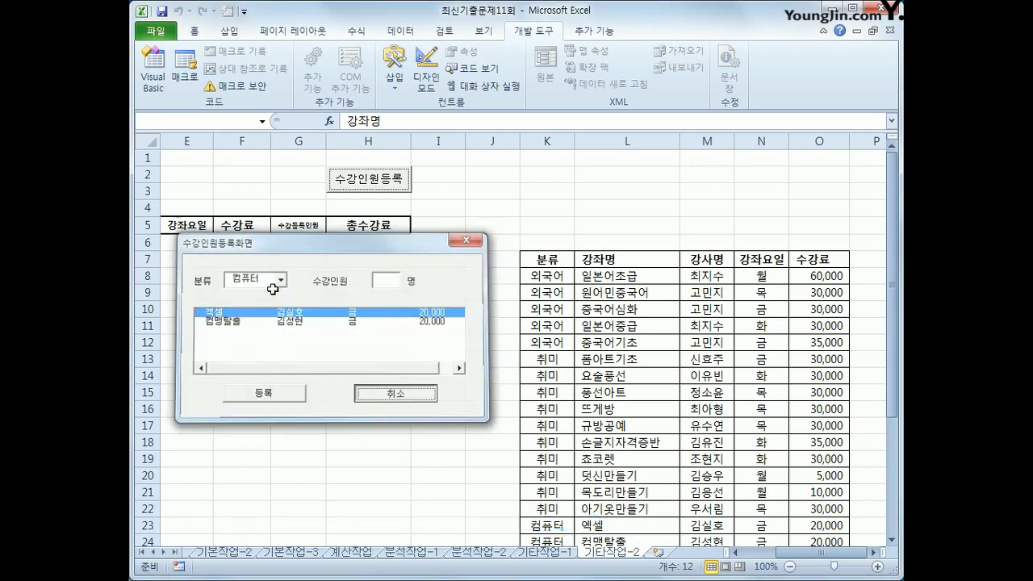
Step: Cancel the registration form and create an empty Click event procedure for Cmd등록 in the Visual Basic editor
click(396, 394)
click(153, 81)
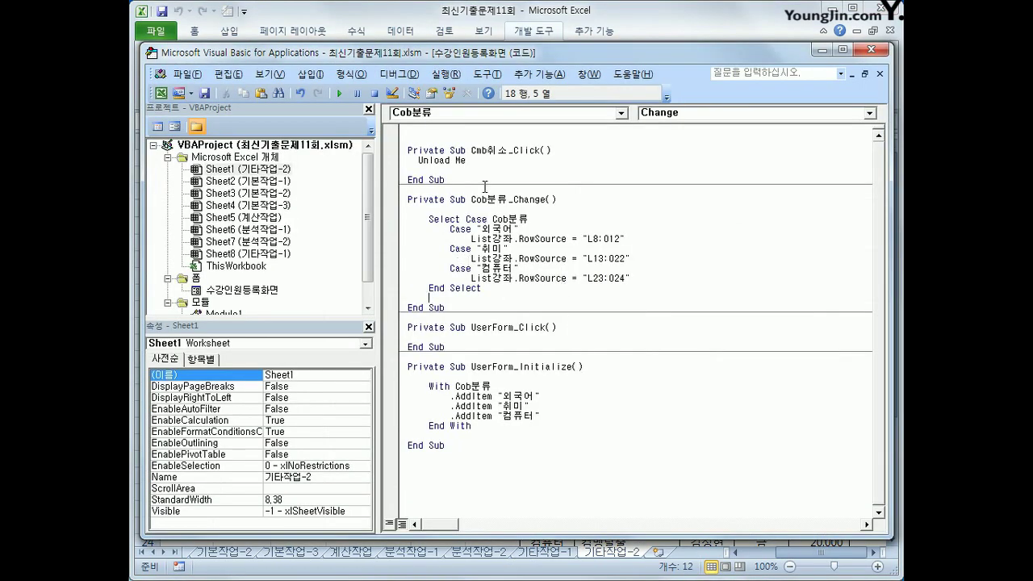
click(565, 113)
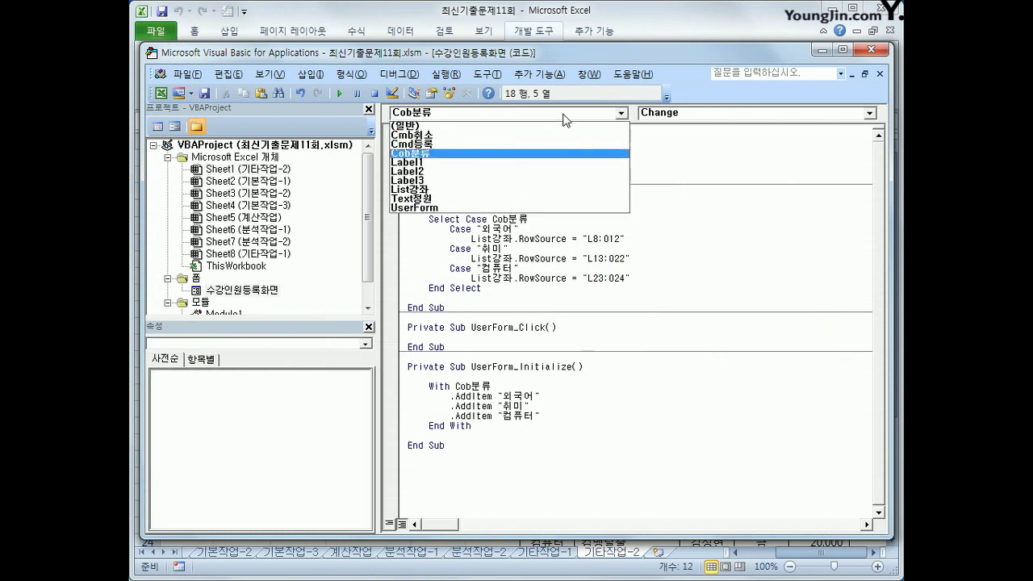
click(557, 144)
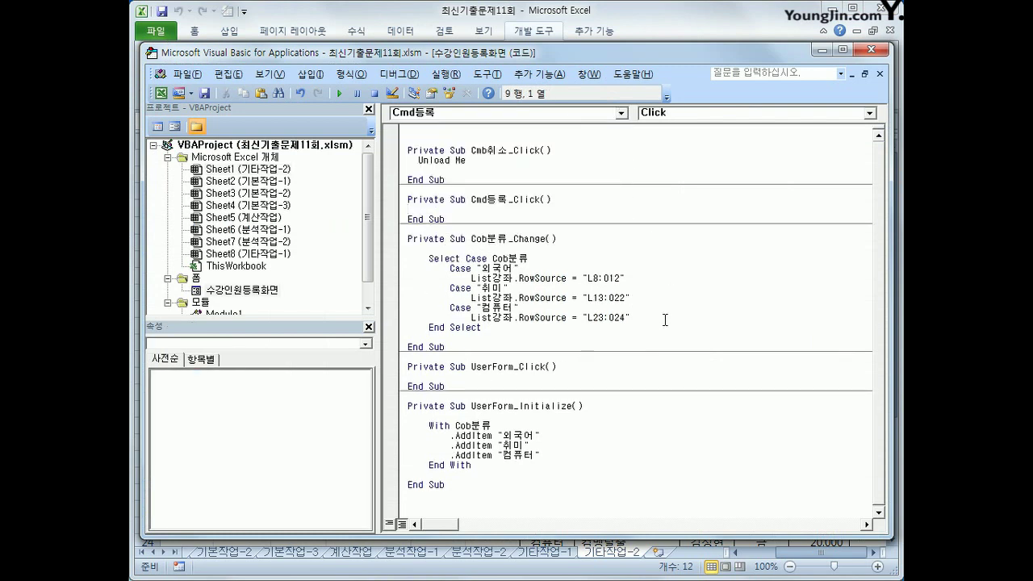
key(Return)
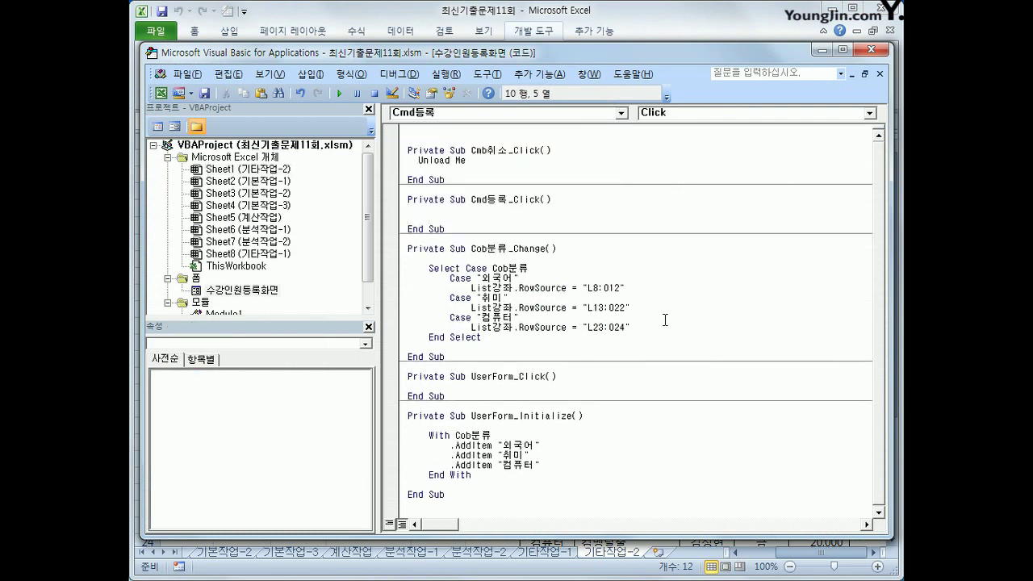
Step: In Cmd등록_Click, add the line i = Range("B5").CurrentRegion.Rows.Count + 4, followed by a blank line
text(i =range()
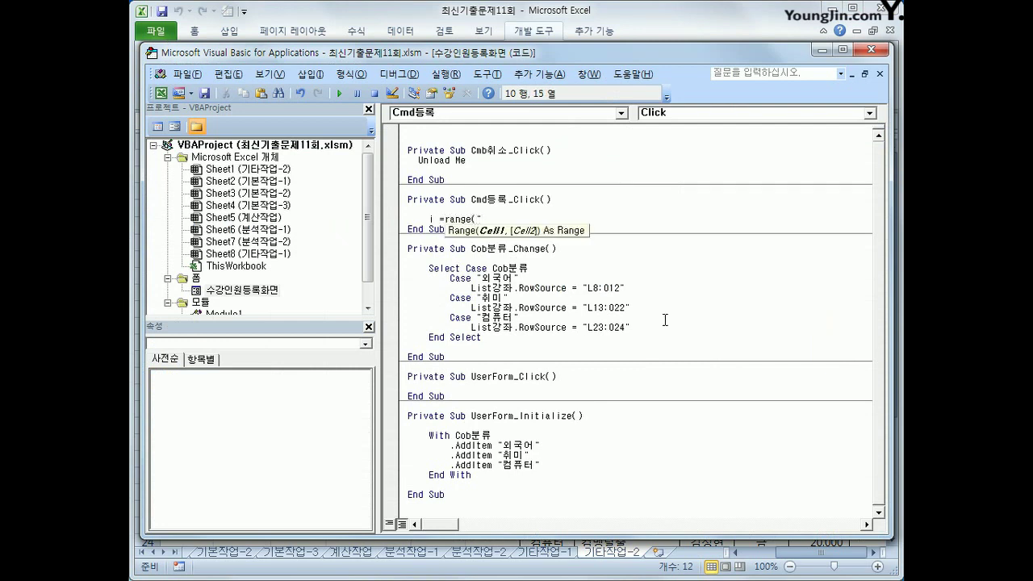
text("B5").cu)
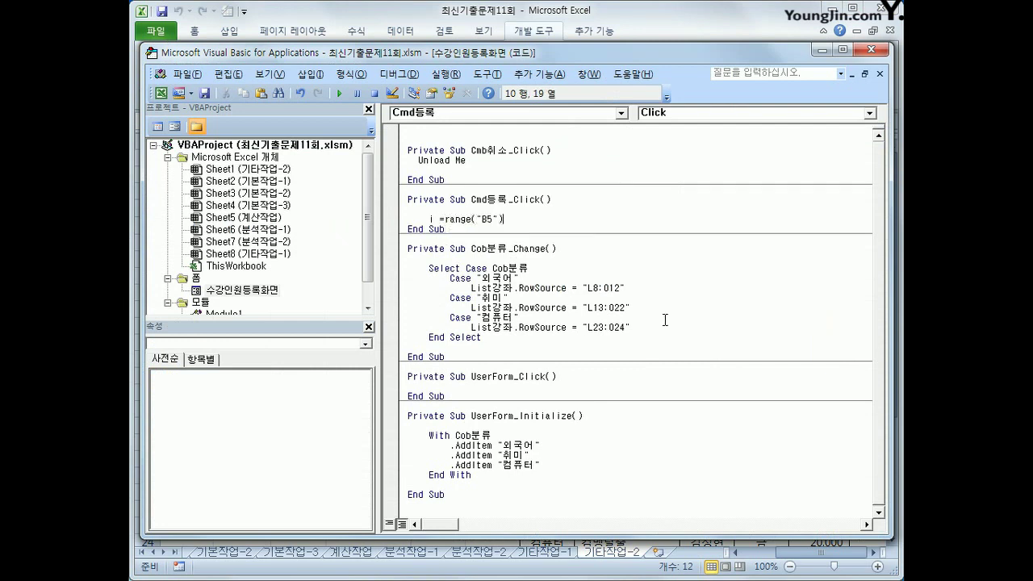
key(Down)
key(Tab)
text(.row)
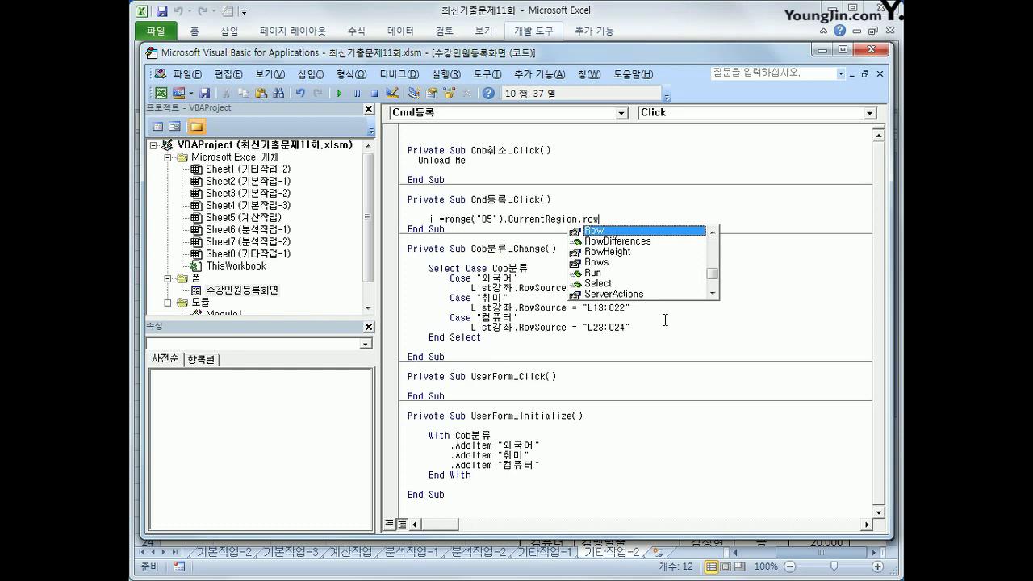
text(s.count )
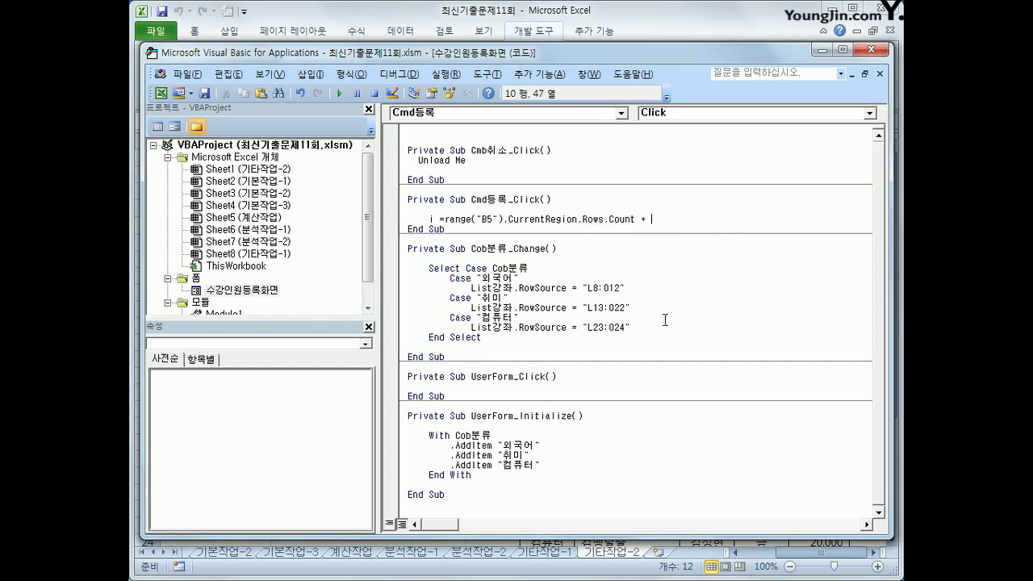
text(+ 4)
key(Return)
key(Return)
Step: Add the assignment Cells(i, 2) = Cells(, 12) to Cmd등록_Click, leaving the source row index empty
text(cel)
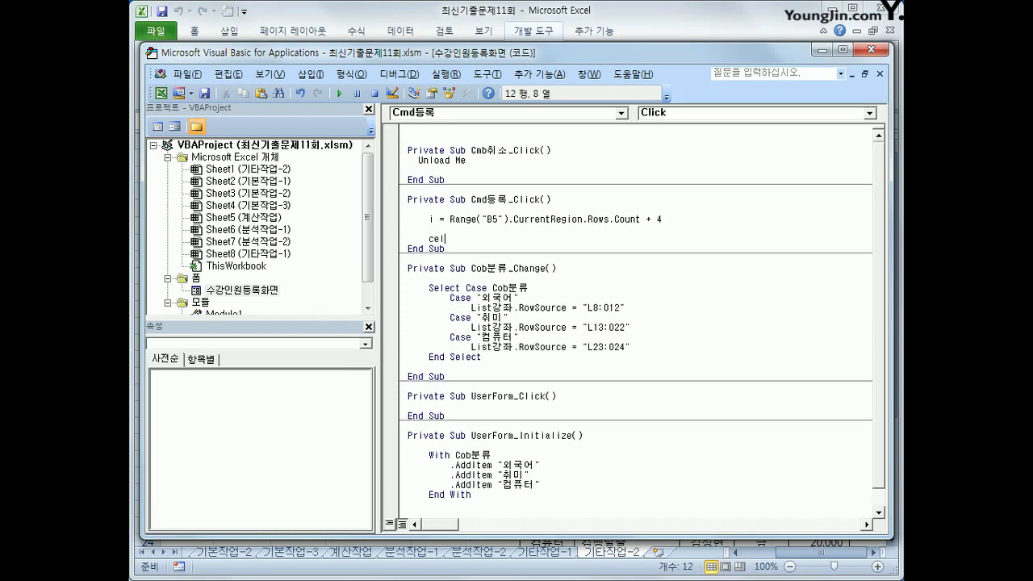
text(ls(i,)
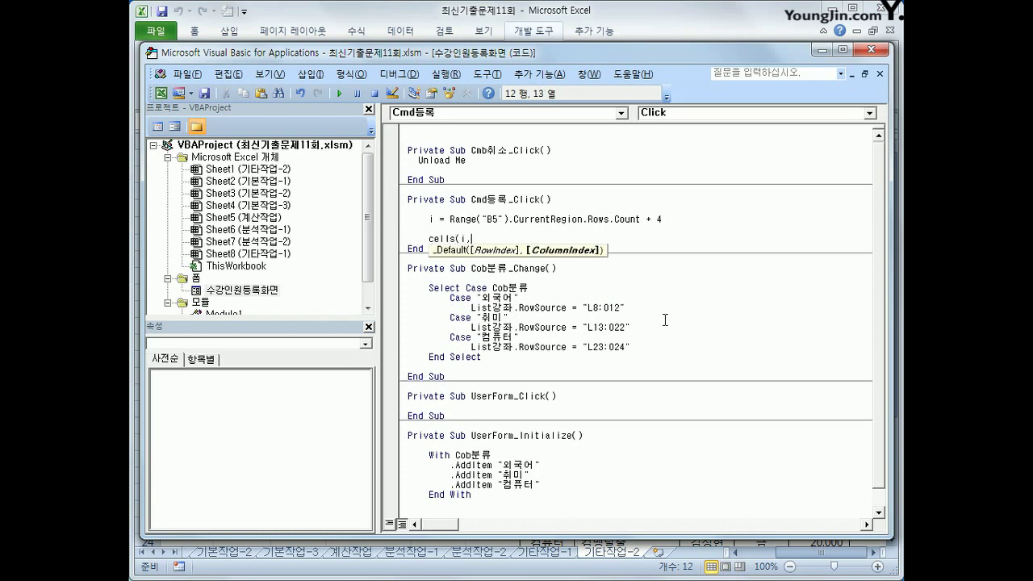
text(2) = cells()
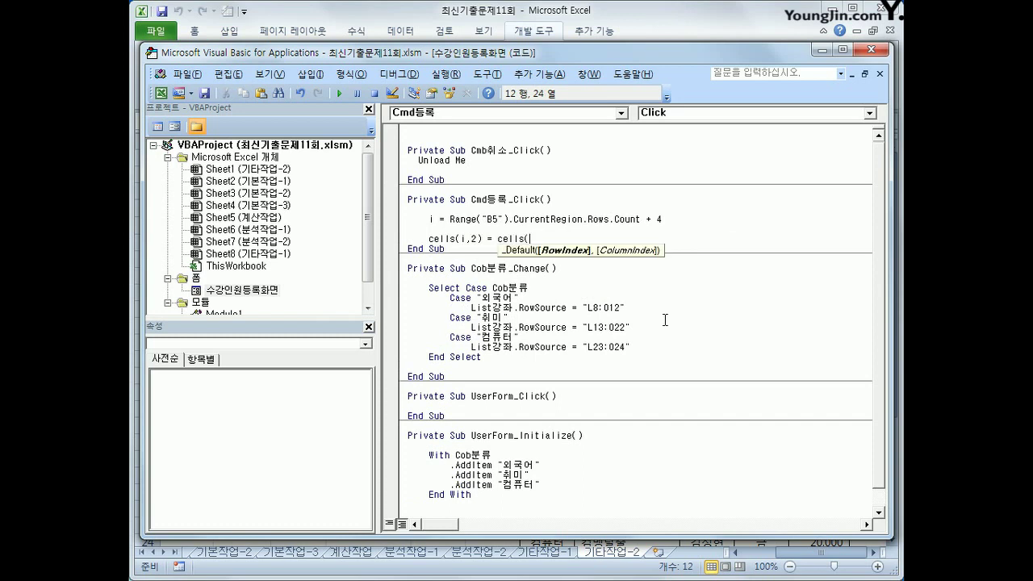
text(, 12))
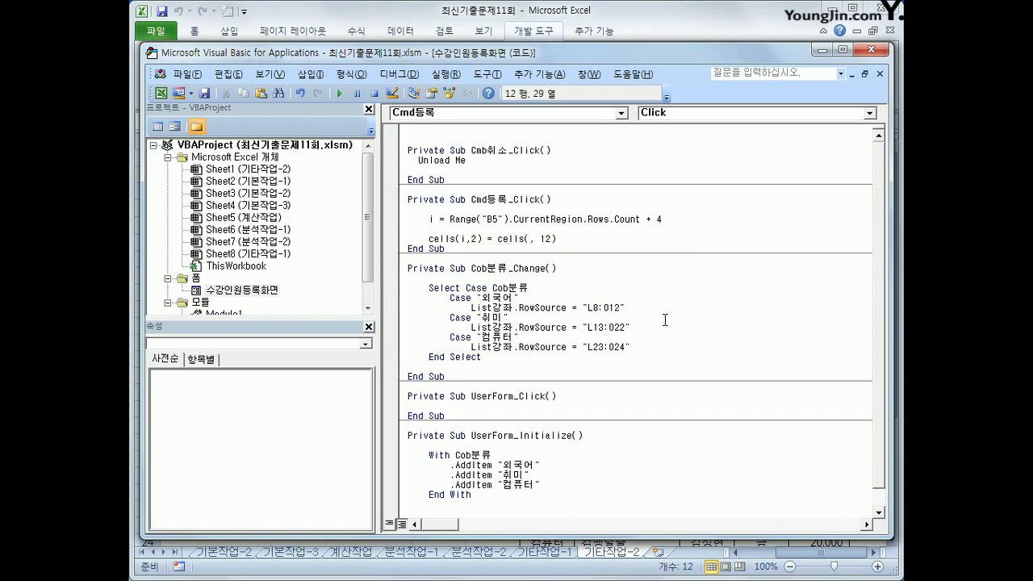
key(Return)
key(Up)
key(End)
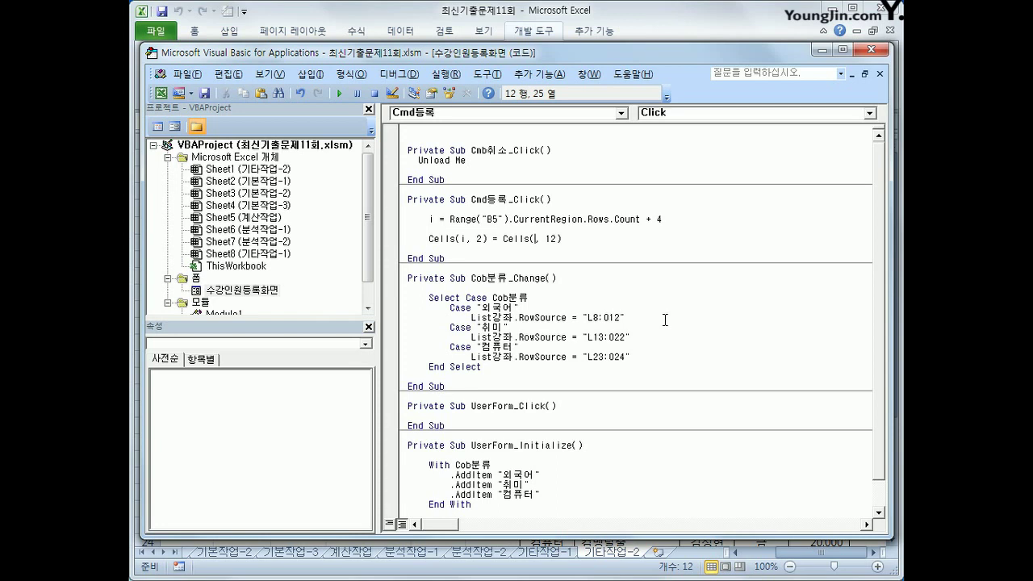
Step: Insert a line containing the variable name iRow above the Cells assignment, with an empty line before it
key(Up)
key(Return)
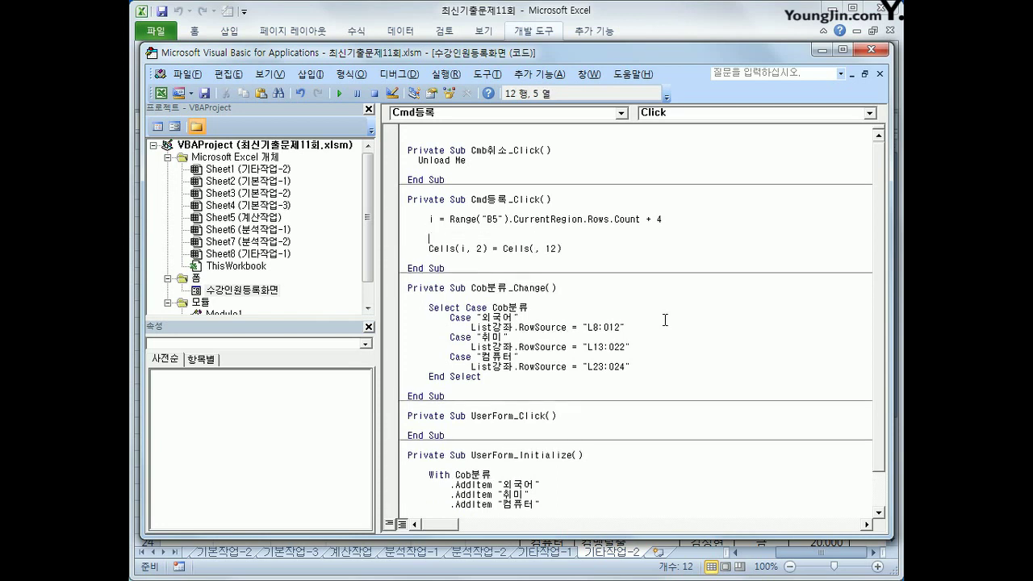
text(iRow)
key(Home)
key(Return)
key(Up)
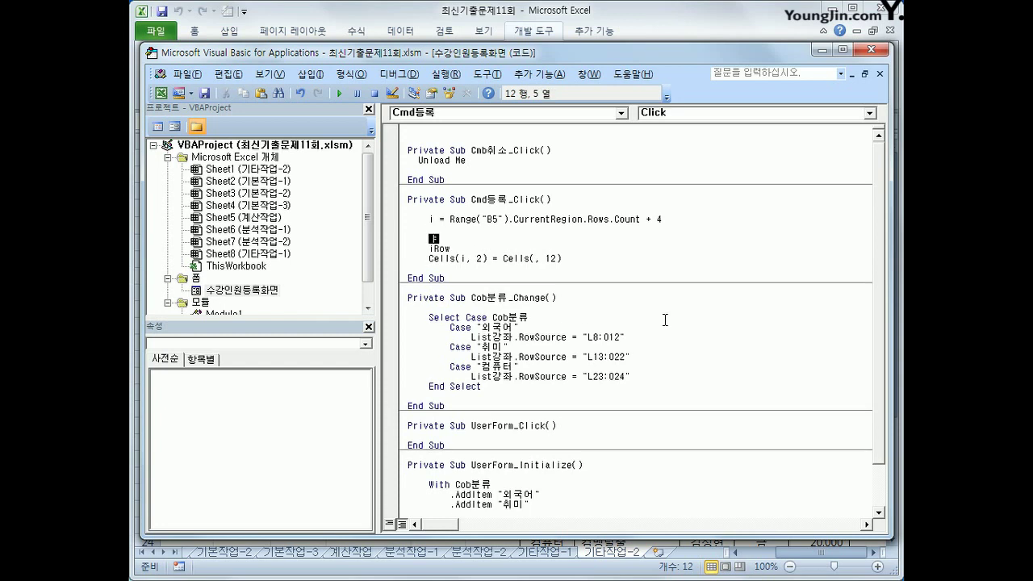
Step: Write the condition If Cob분류 = "외국어" Then above the iRow line and indent iRow beneath it
text(if c)
text(ob)
text(ㅂ)
text(분류 )
text(="d)
key(BackSpace)
text(ㅇ)
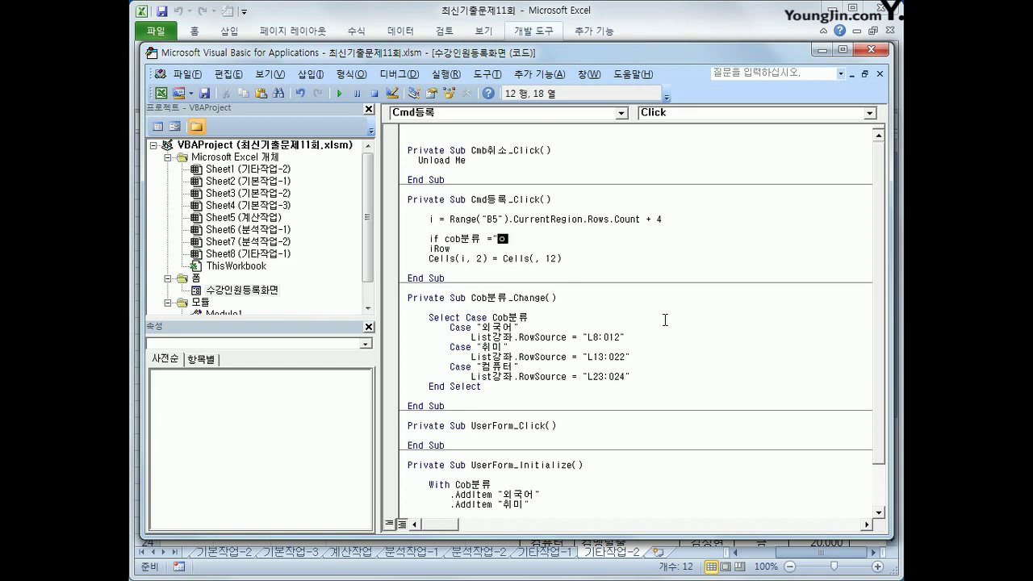
text(국어" then)
key(Return)
key(Delete)
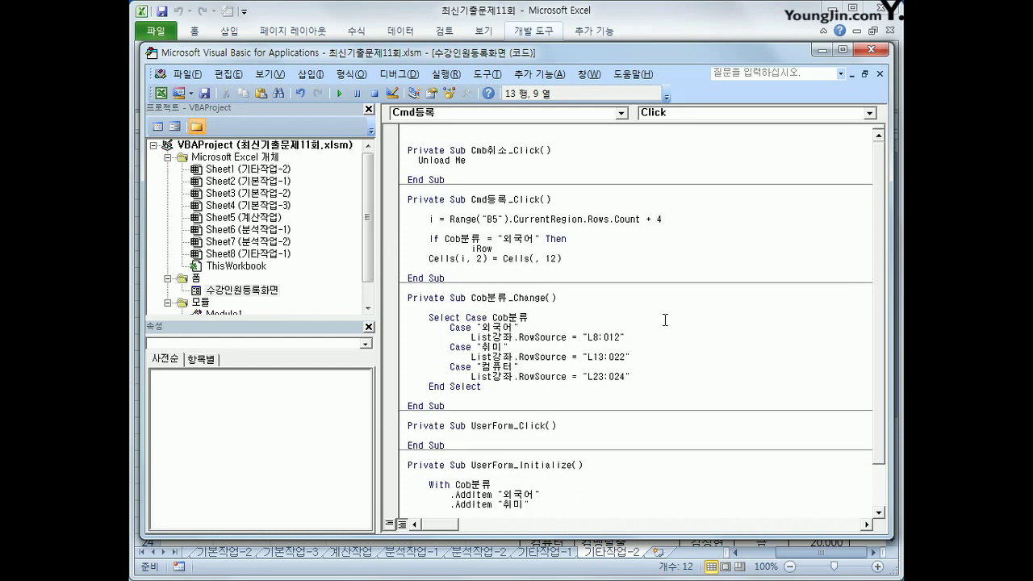
Step: Complete the 외국어 branch's statement as iRow = List강좌.ListIndex + 8 and add blank lines below it
key(End)
text(= ist강좌)
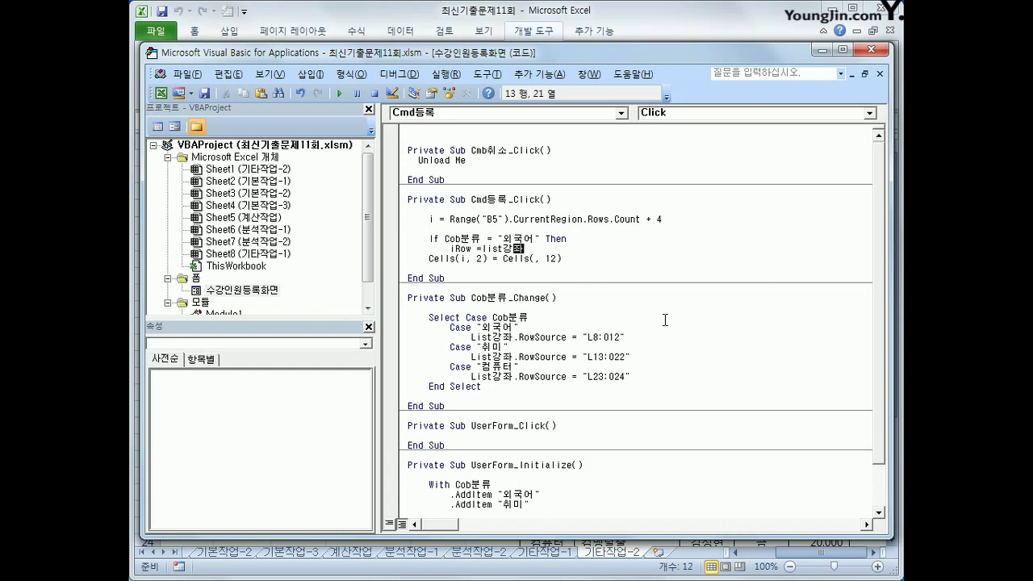
text(.)
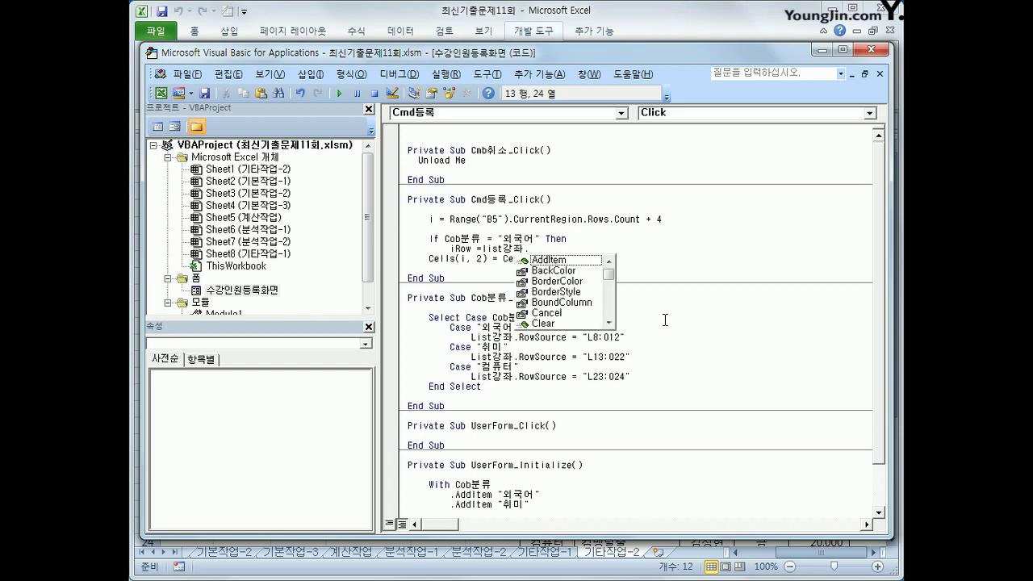
text(list)
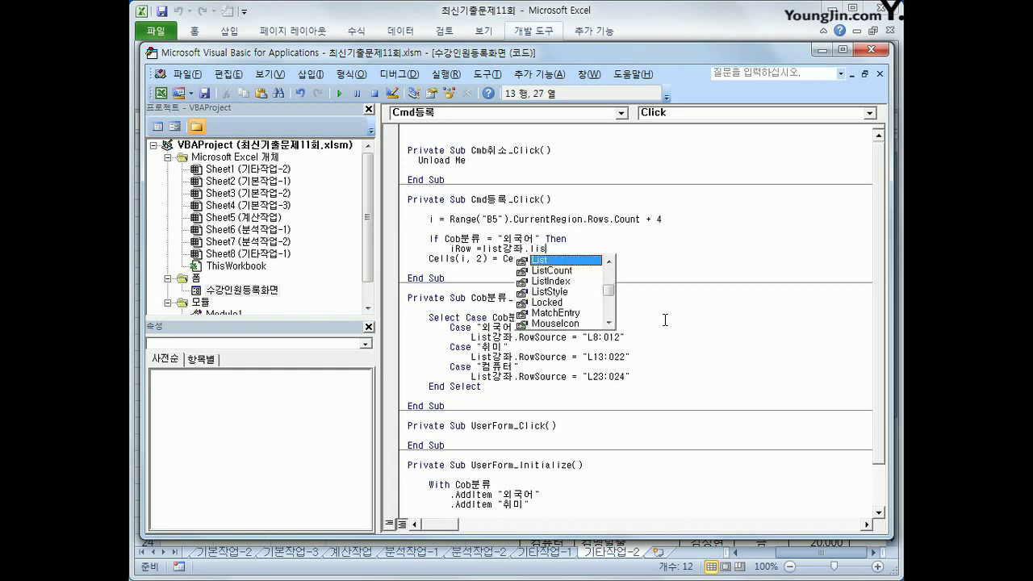
text(i )
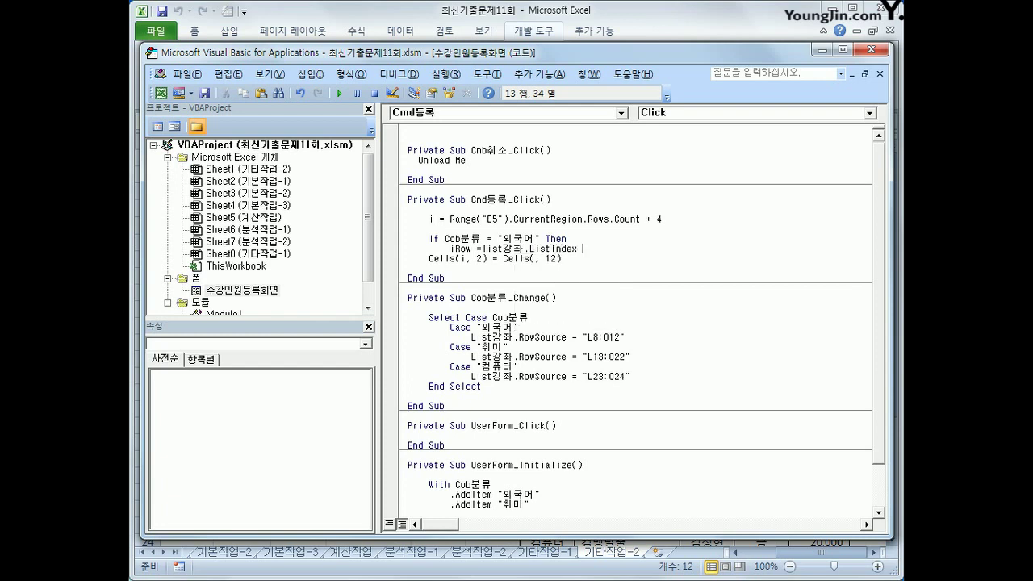
text(+ 8)
key(Return)
key(Return)
key(Up)
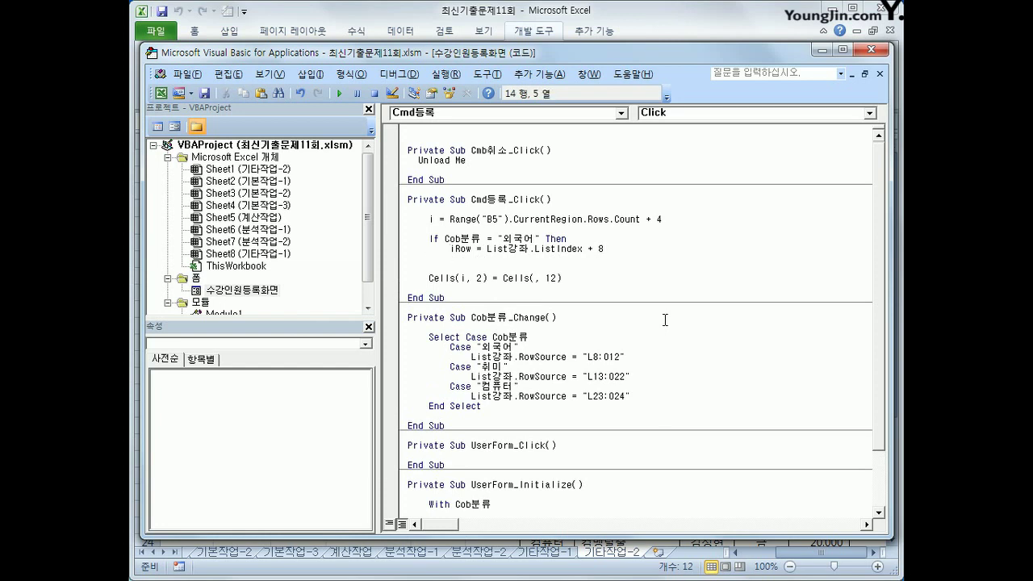
Step: Add an ElseIf branch by duplicating the 외국어 condition and its iRow statement
text(elseif)
key(Return)
key(Return)
key(shift+End)
key(shift+Down)
key(shift+End)
key(ctrl+c)
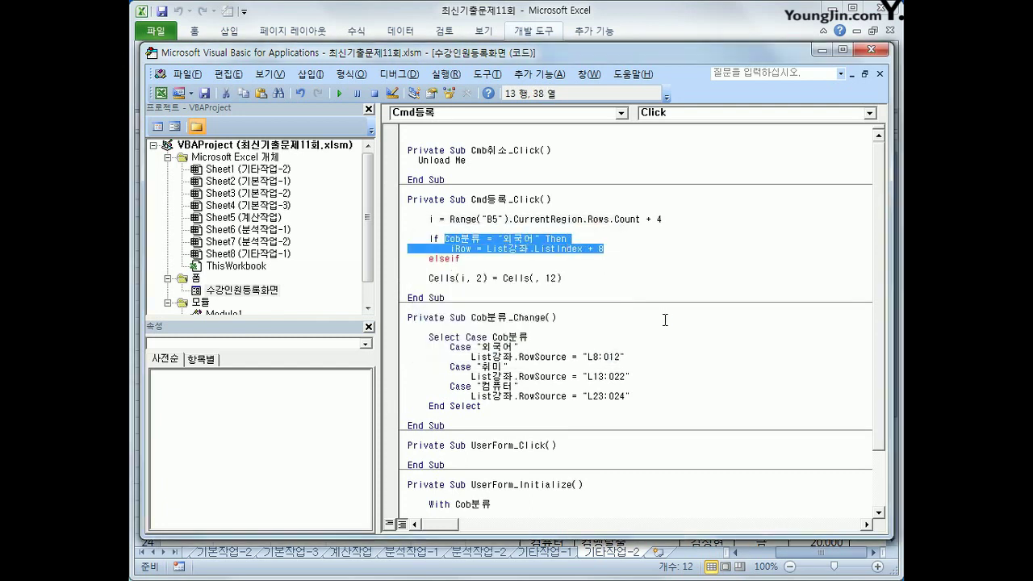
key(Down)
key(ctrl+v)
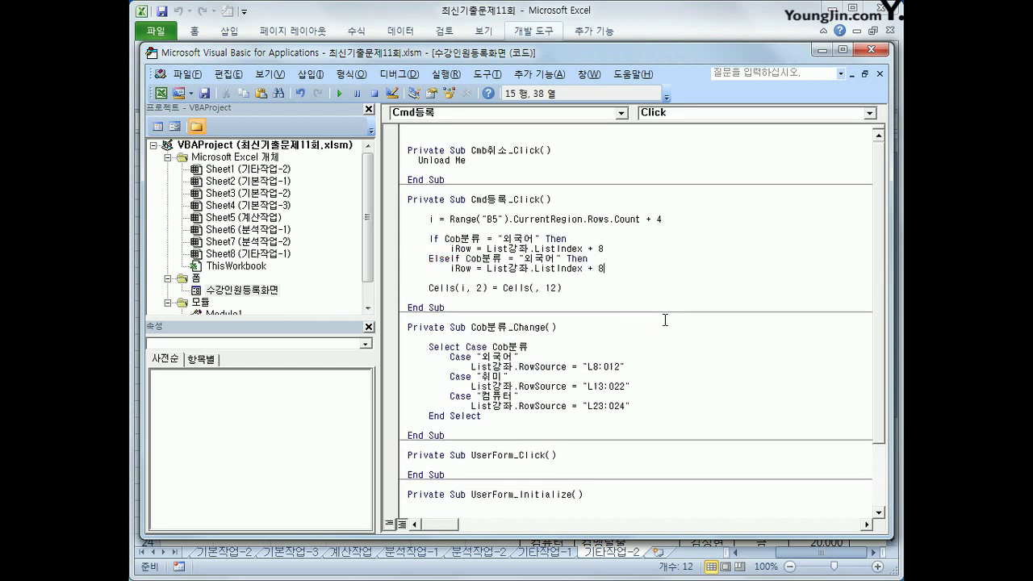
Step: Change the ElseIf branch's condition to "취미" and its iRow offset to 13, and start a new line below
key(ctrl+Left)
key(ctrl+Left)
key(shift+Right)
key(shift+Right)
key(shift+Right)
text(취미)
key(Down)
key(BackSpace)
text(13)
key(Return)
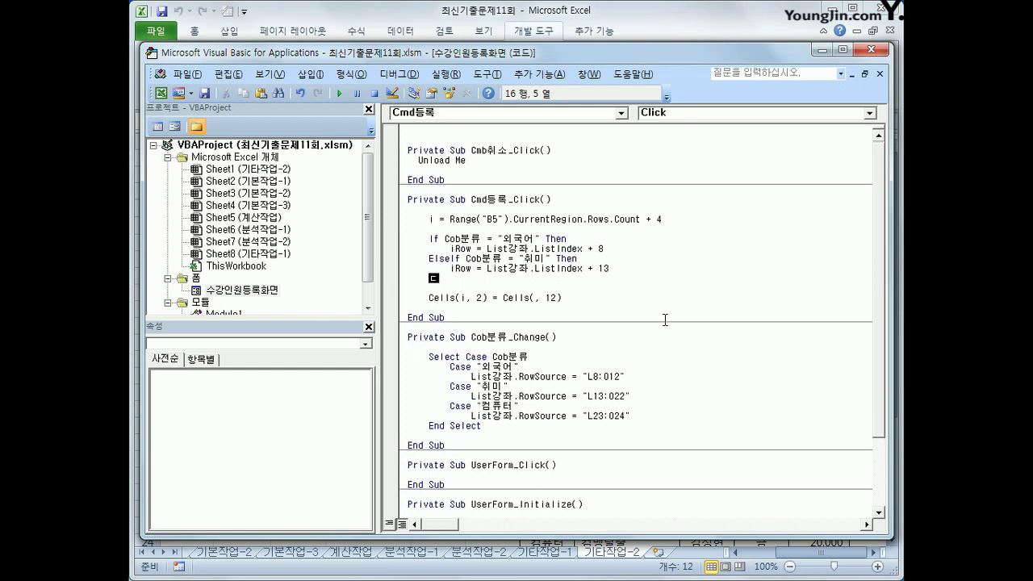
Step: Add an Else branch with the statement iRow = List강좌.ListIndex + 23, adapted from a copy of the 취미 branch's iRow line
text(else)
key(Return)
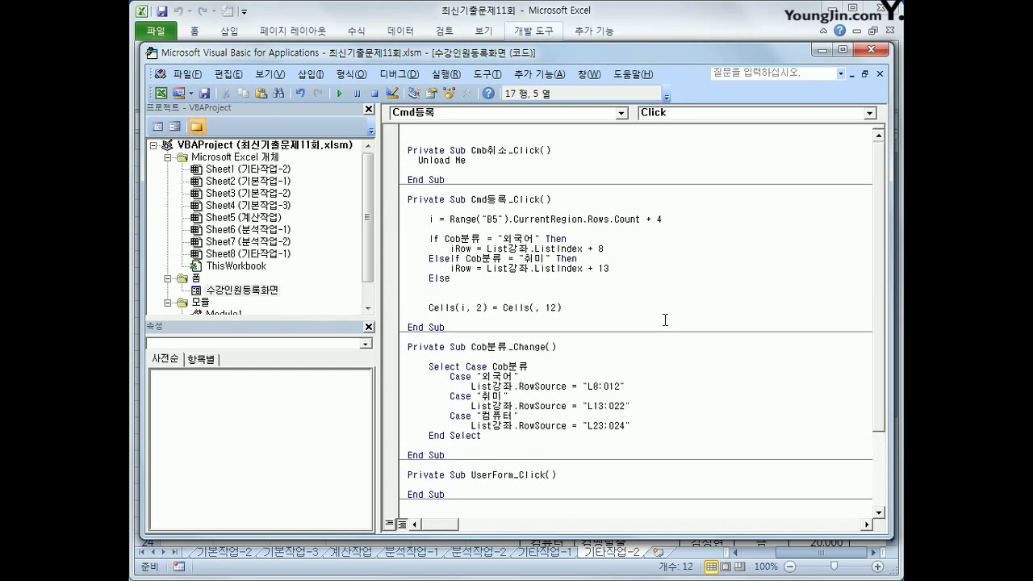
key(Up)
key(Up)
key(shift+End)
key(ctrl+c)
key(Down)
key(Down)
key(ctrl+v)
key(BackSpace)
text(2)
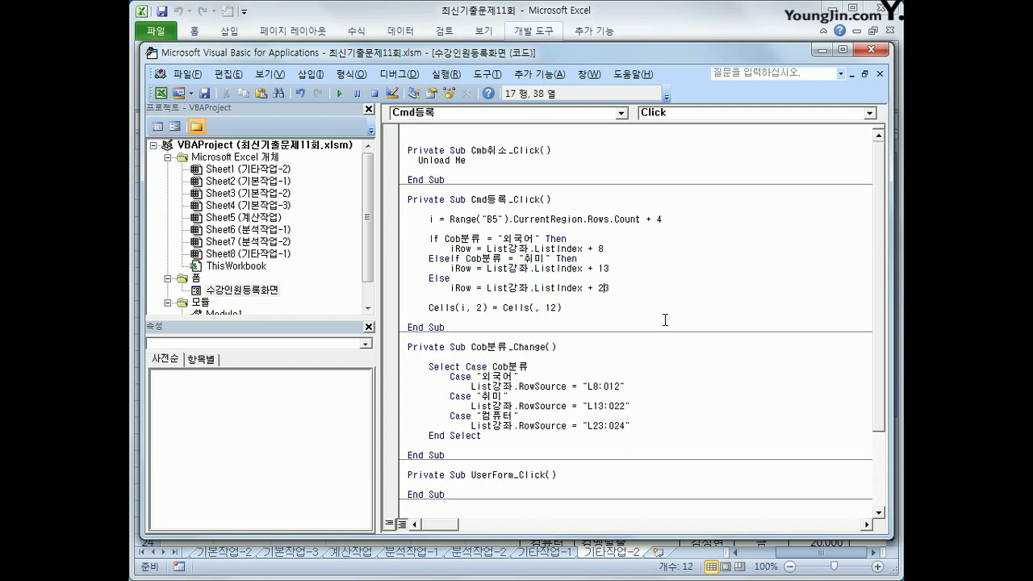
Step: Close the condition block with End If and add blank lines below the Cells(i, 2) statement
key(Return)
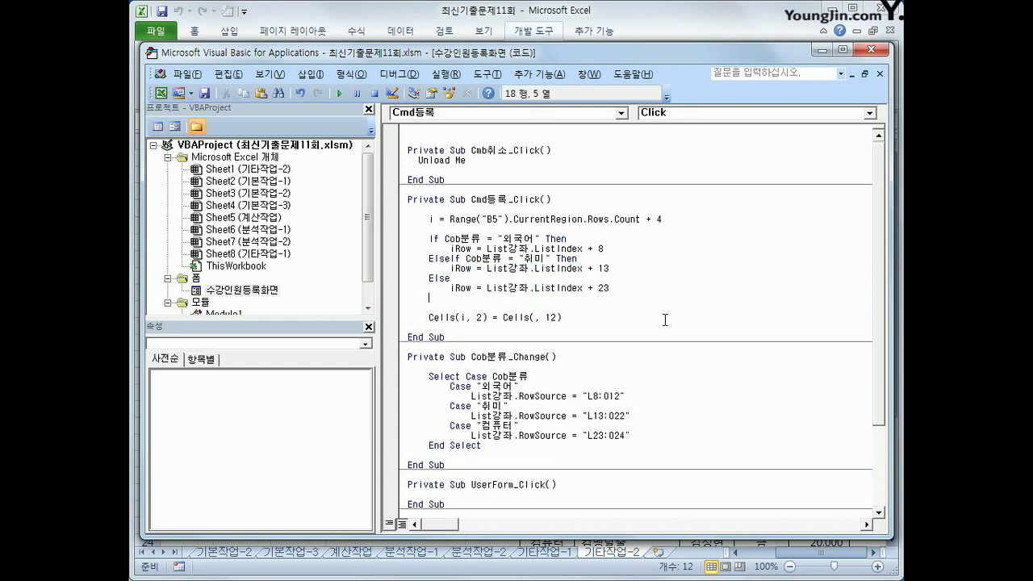
text(end if)
key(Return)
click(664, 320)
key(Return)
key(Return)
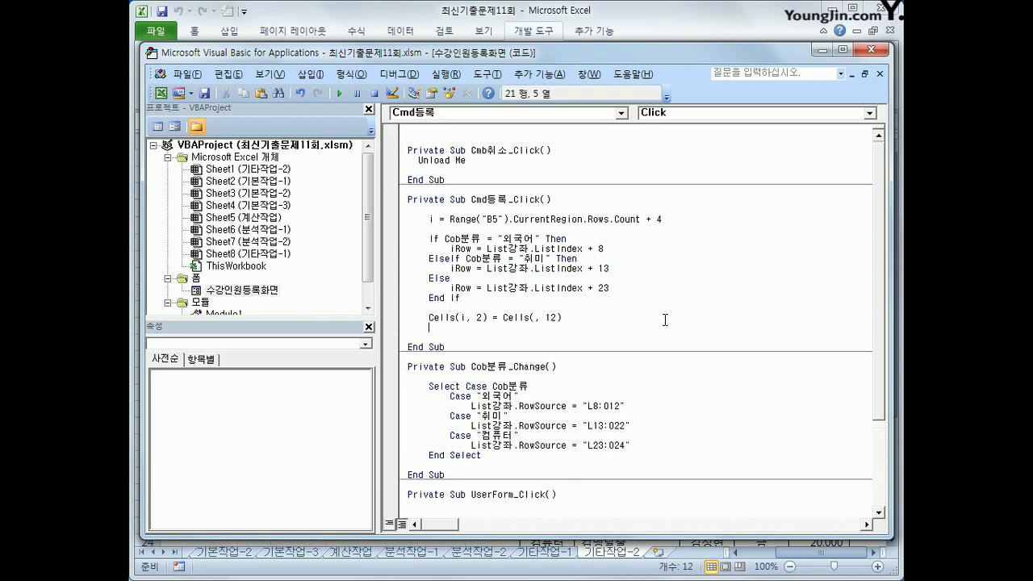
Step: Replace the right side of the Cells(i, 2) statement with Cob분류
click(664, 320)
key(shift+Left)
key(shift+Left)
key(shift+Left)
key(shift+Left)
key(shift+Left)
key(shift+Left)
key(shift+Left)
key(shift+Left)
key(shift+Left)
key(shift+Left)
key(shift+Left)
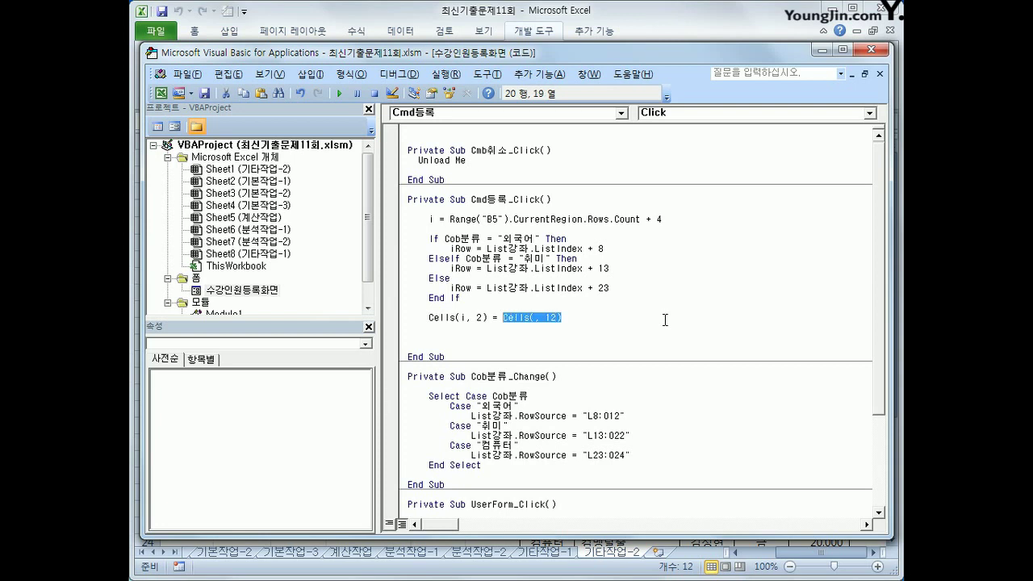
text(cob)
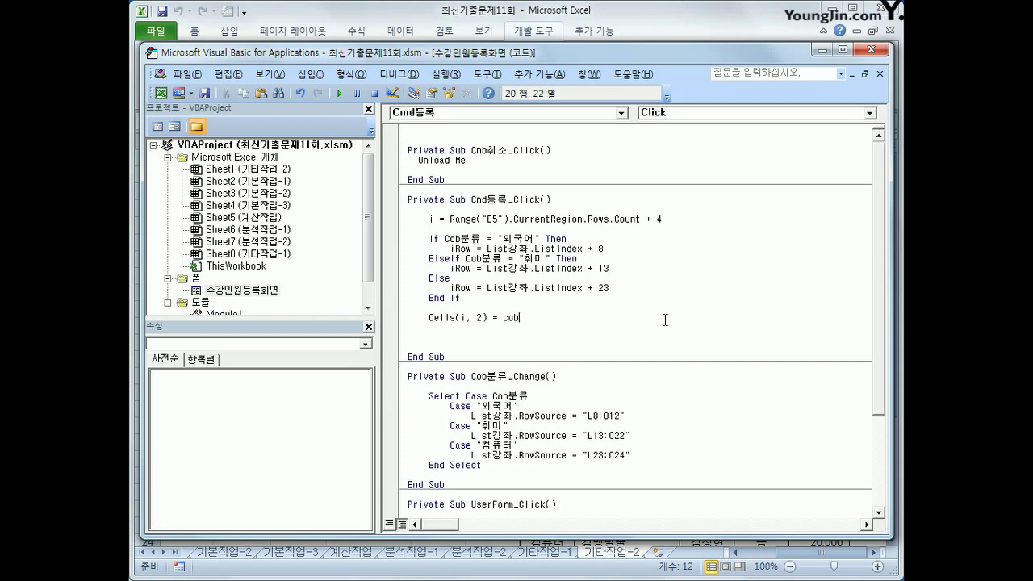
text(ㅂ)
text(분류)
Step: Duplicate the Cells(i, 2) = Cob분류 statement on the line below
key(Return)
key(Up)
key(shift+End)
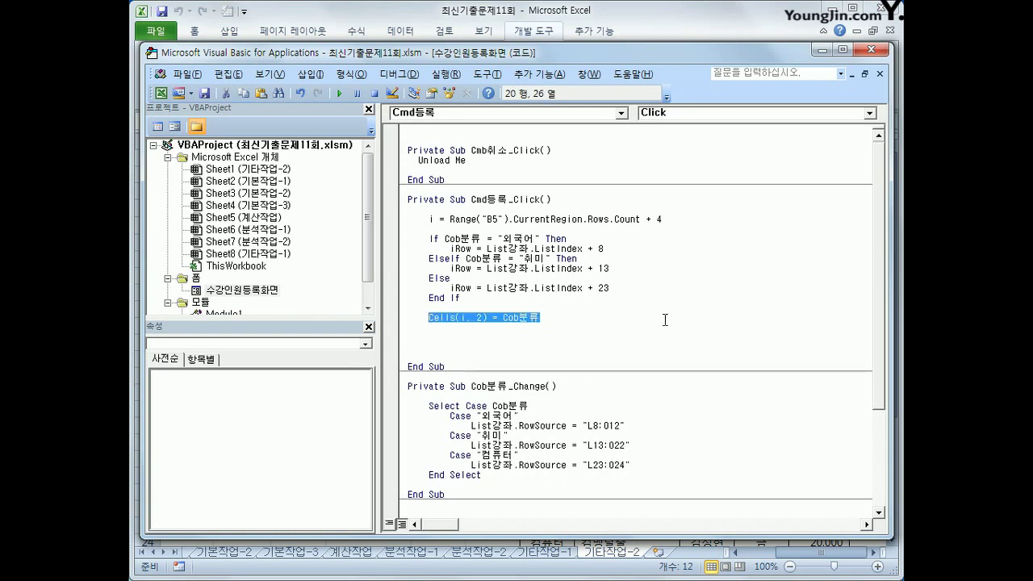
key(ctrl+c)
key(Down)
key(ctrl+v)
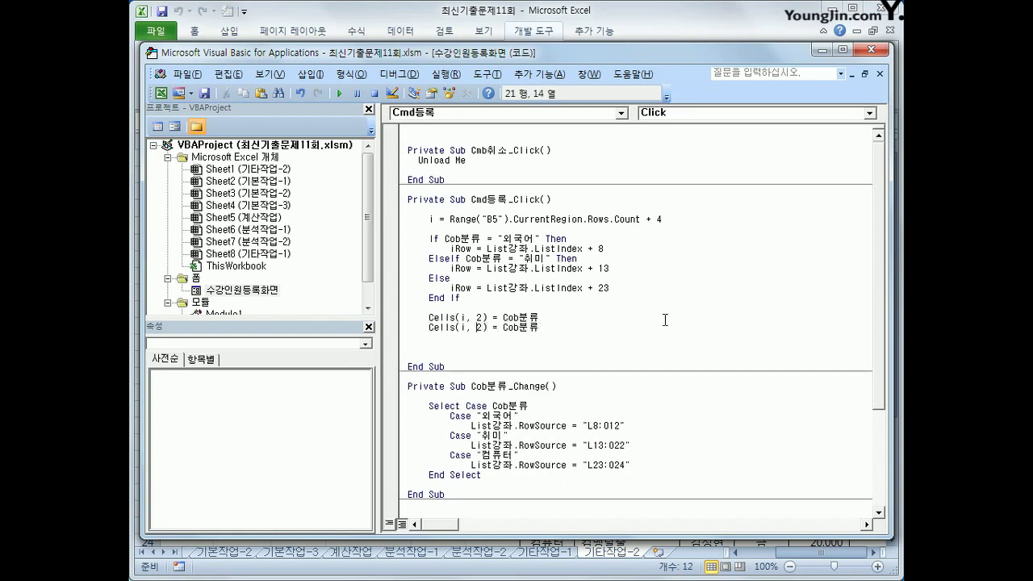
Step: Change the duplicated statement to Cells(i, 3) = Cells(iRow, 12)
key(Delete)
text(3)
key(Right)
key(Right)
key(shift+End)
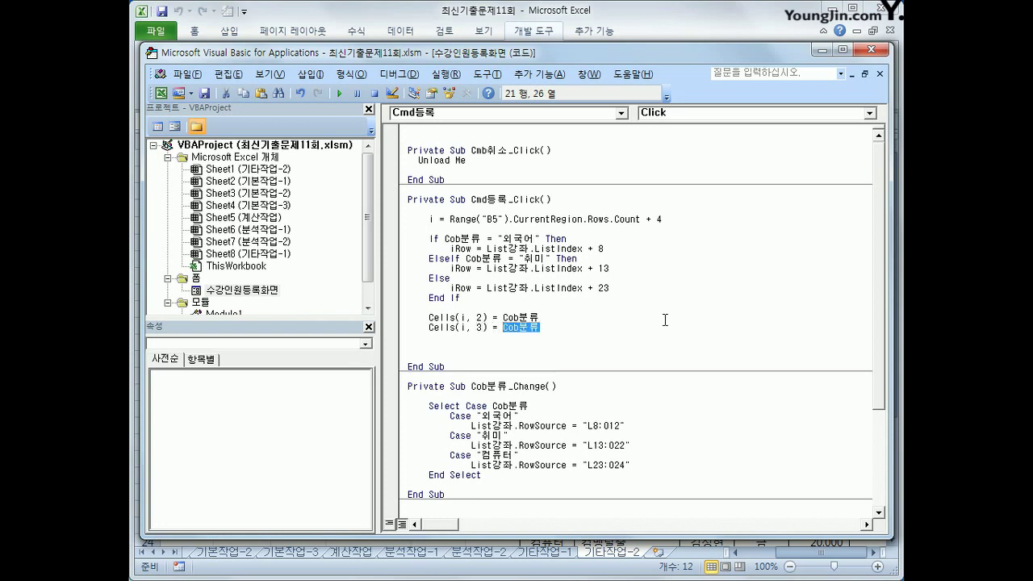
text(ㅊ)
text(cells(iR)
text(ow, )
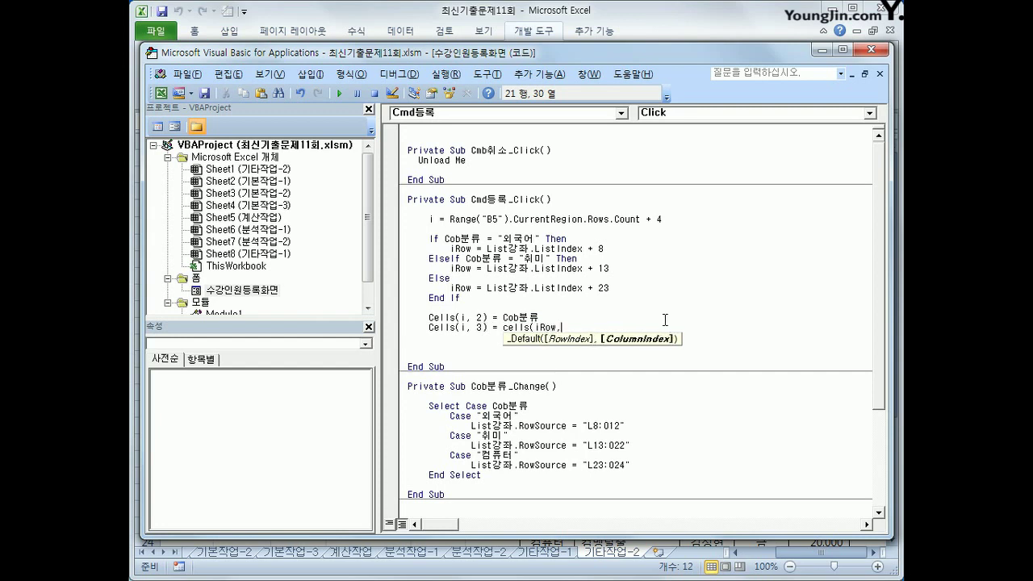
text(12))
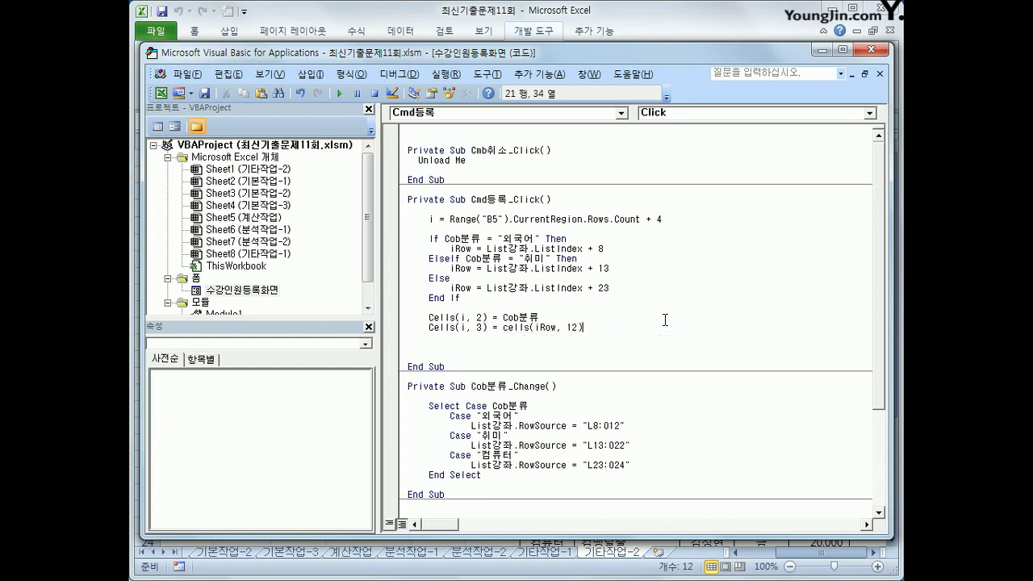
Step: Copy the Cells(i, 3) statement to a new line and change it to Cells(i, 4) = Cells(iRow, 13)
key(Return)
key(shift+End)
key(ctrl+c)
key(End)
key(Return)
key(ctrl+v)
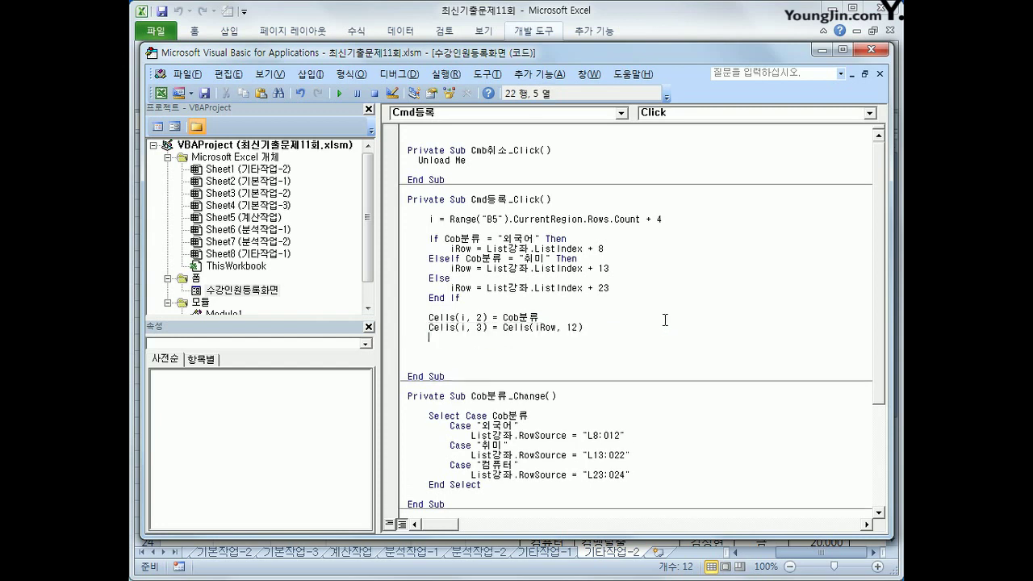
key(Left)
key(Delete)
text(4)
key(End)
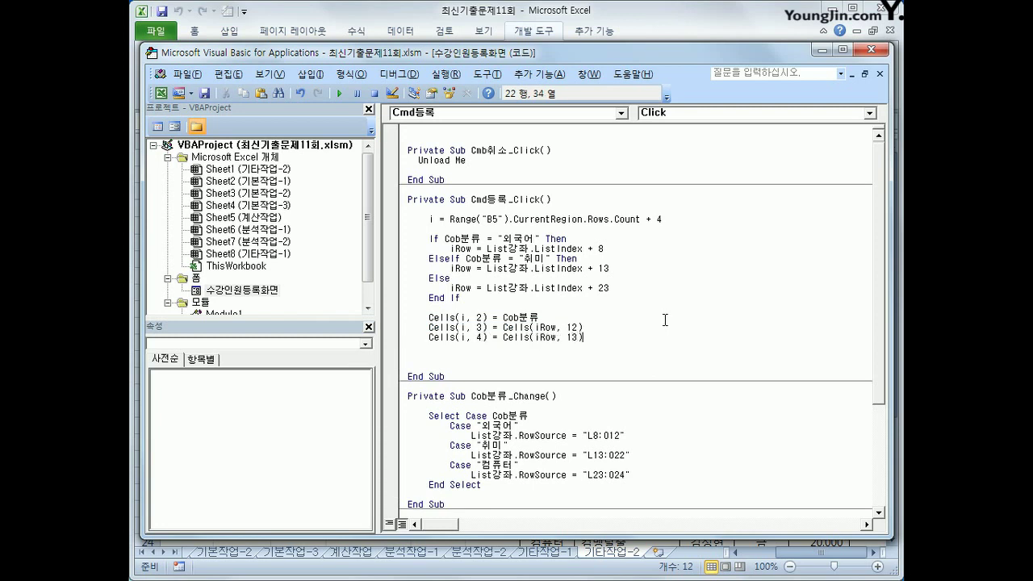
Step: Paste the copied statement on the next line and change it to Cells(i, 5) = Cells(iRow, 14)
key(Return)
key(ctrl+v)
key(Left)
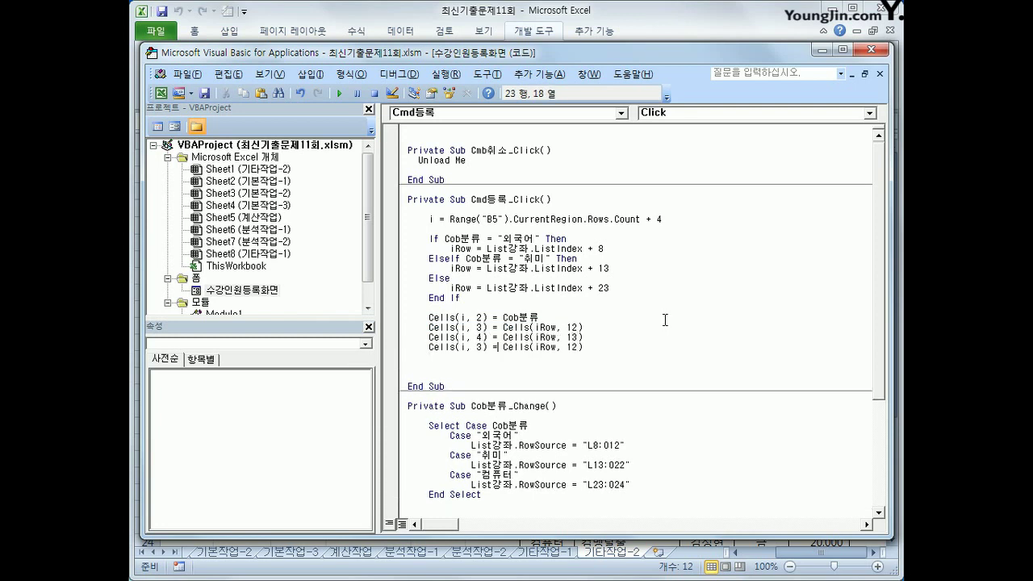
key(Delete)
text(5)
key(End)
key(Left)
text(4)
key(End)
Step: Paste the copied statement once more, change it to Cells(i, 6) = Cells(iRow, 15), and start a new line
key(Return)
key(ctrl+v)
key(Left)
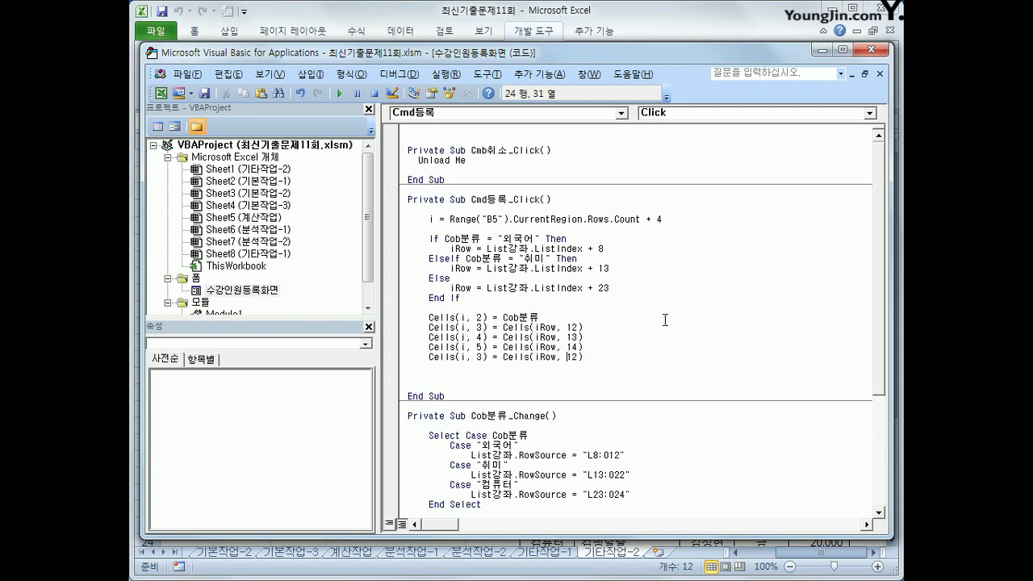
key(Delete)
text(6)
key(End)
key(Delete)
text(5)
key(End)
key(Return)
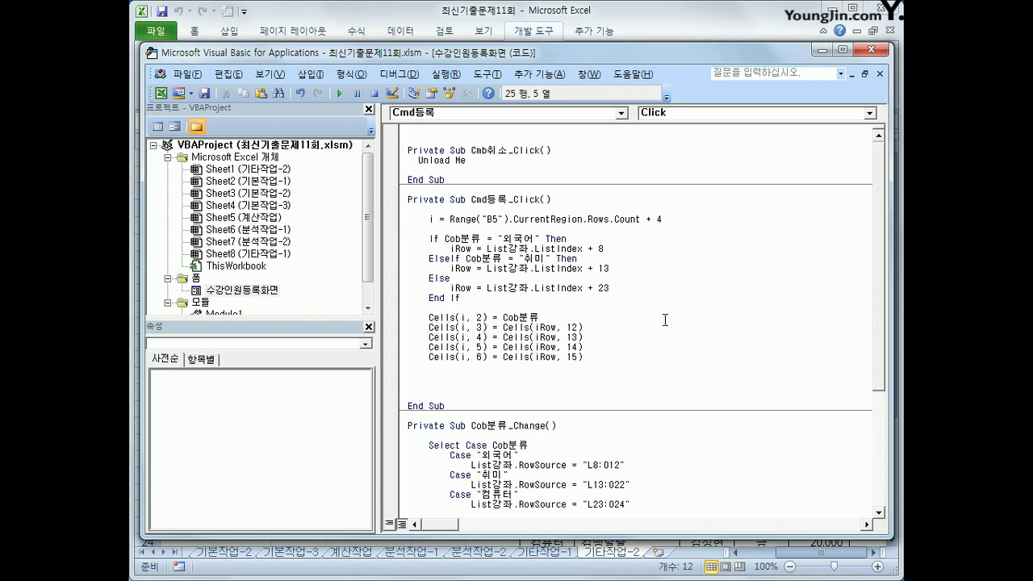
Step: Write the statement Cells(i, 7) = Text정원.Value and start a new line
text(cells(i,)
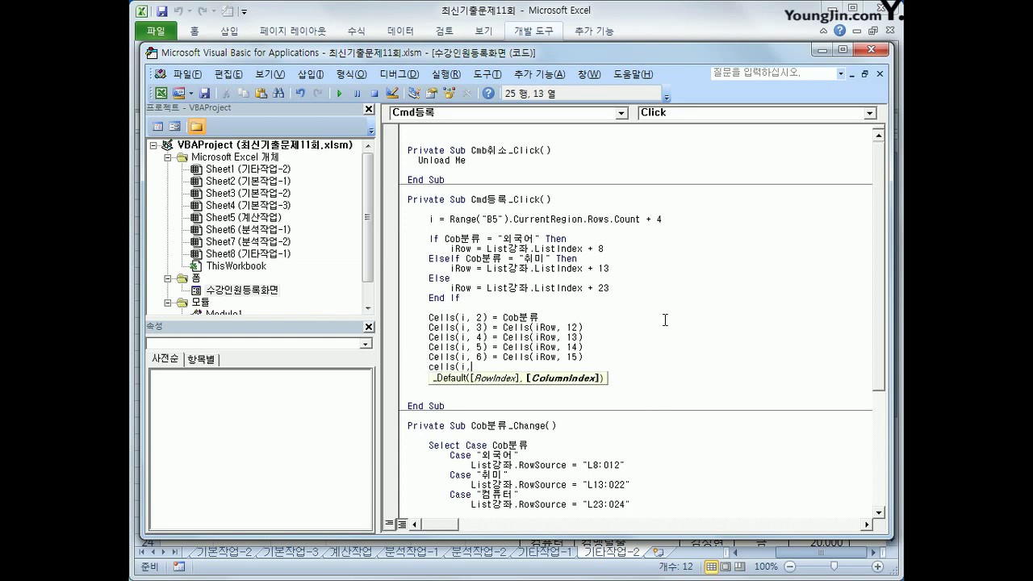
text(7))
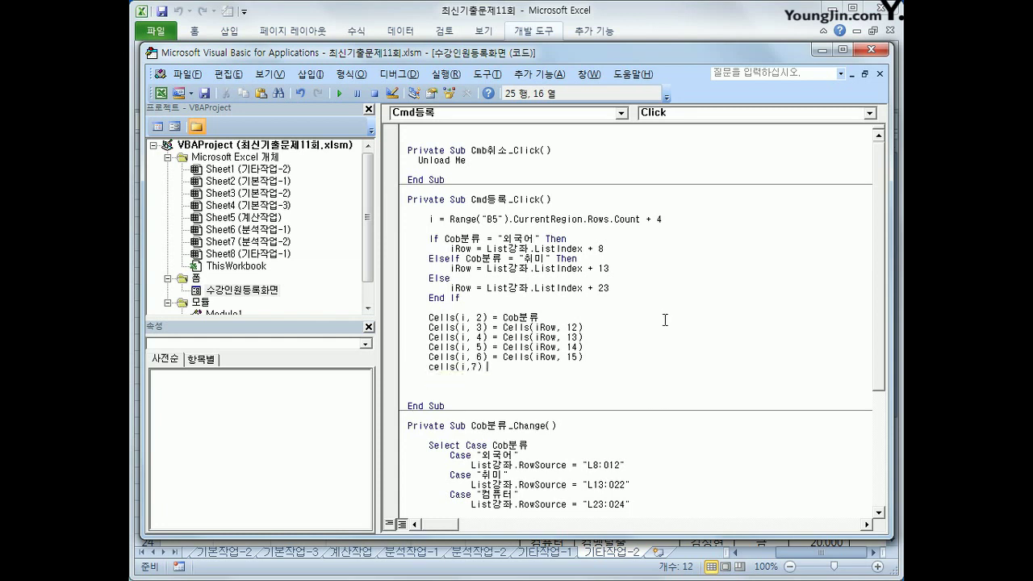
text( = text정원.)
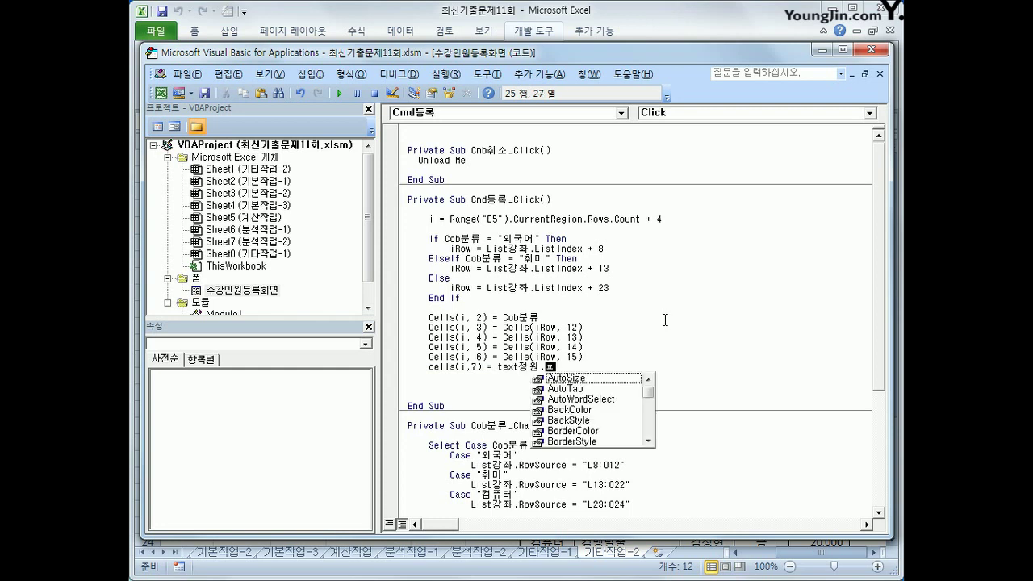
text(va)
key(Tab)
key(Return)
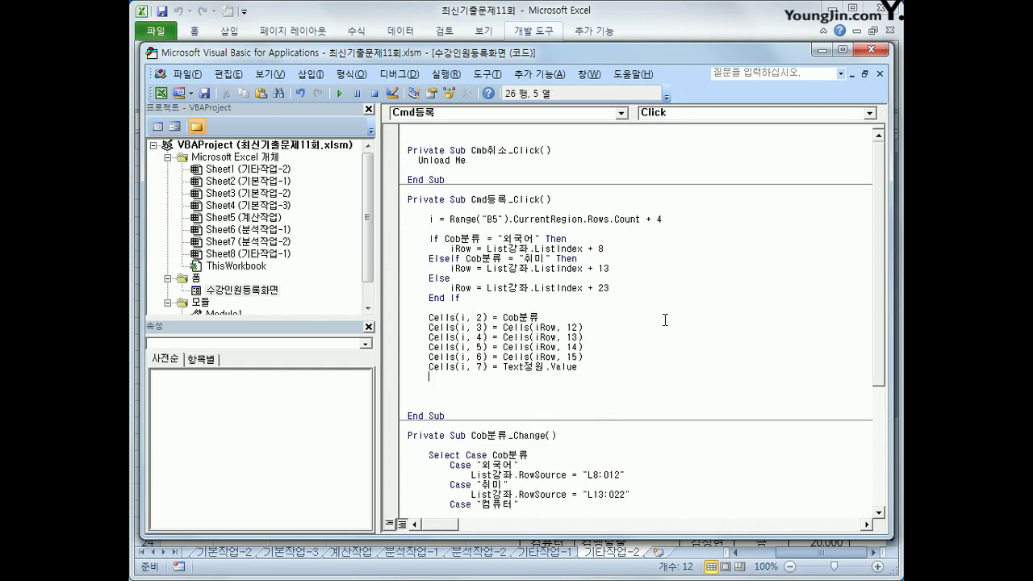
Step: Write the total fee statement Cells(i, 8) = Cells(i, 7) * Cells(i, 6)
text(cells(i)
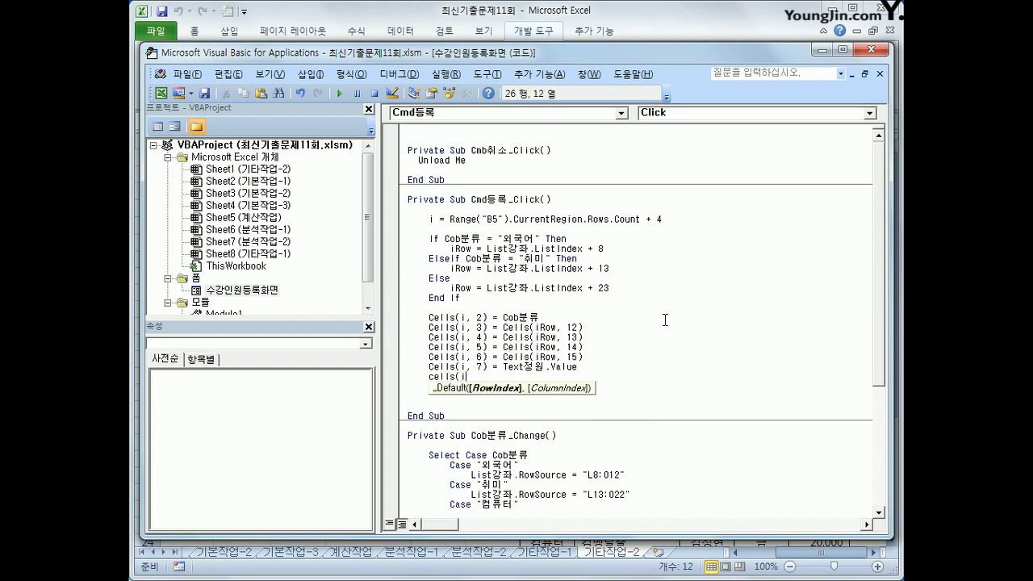
text(,8) =)
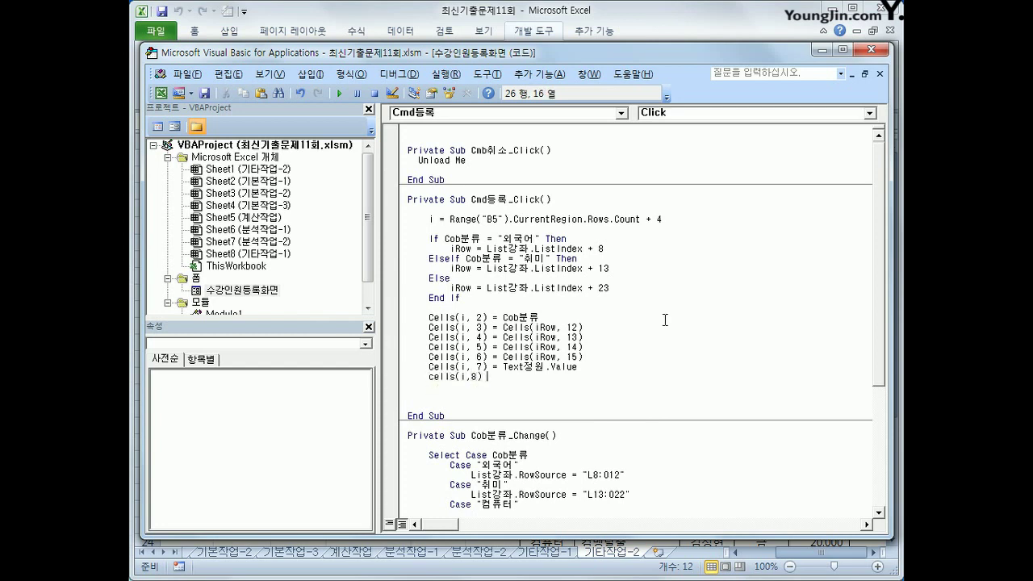
text( cells()
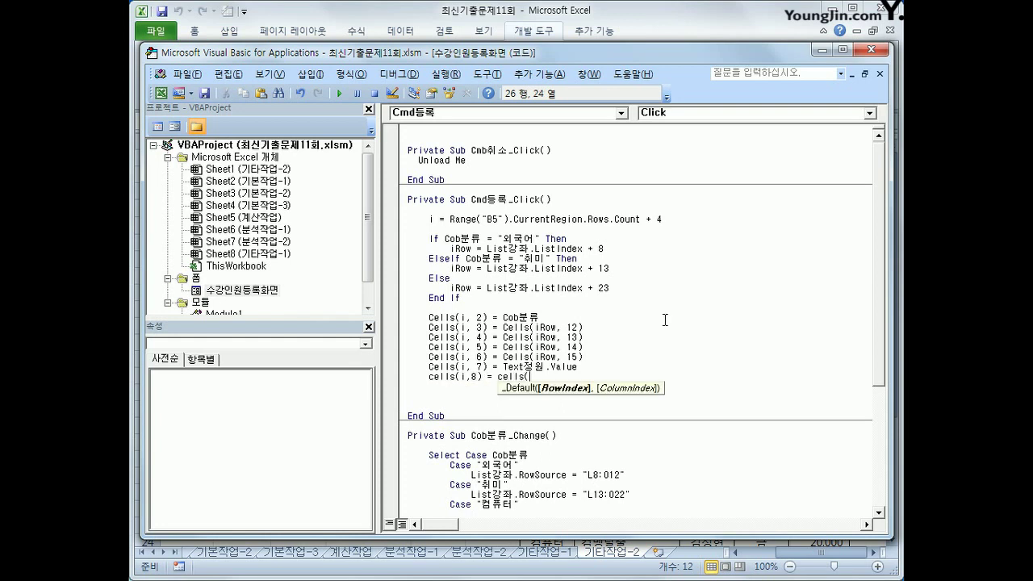
text(i,7) *)
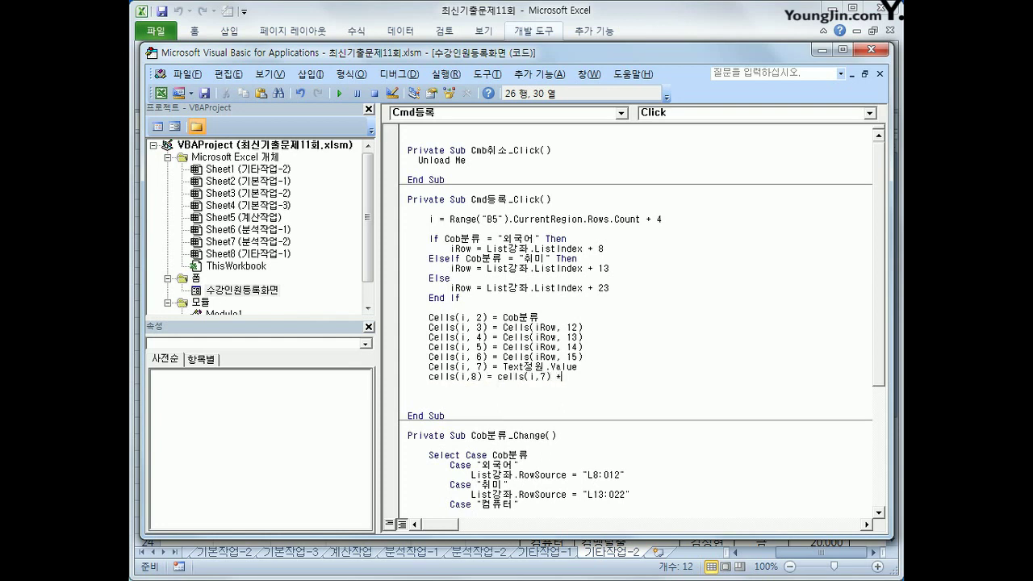
text( cells(i,6))
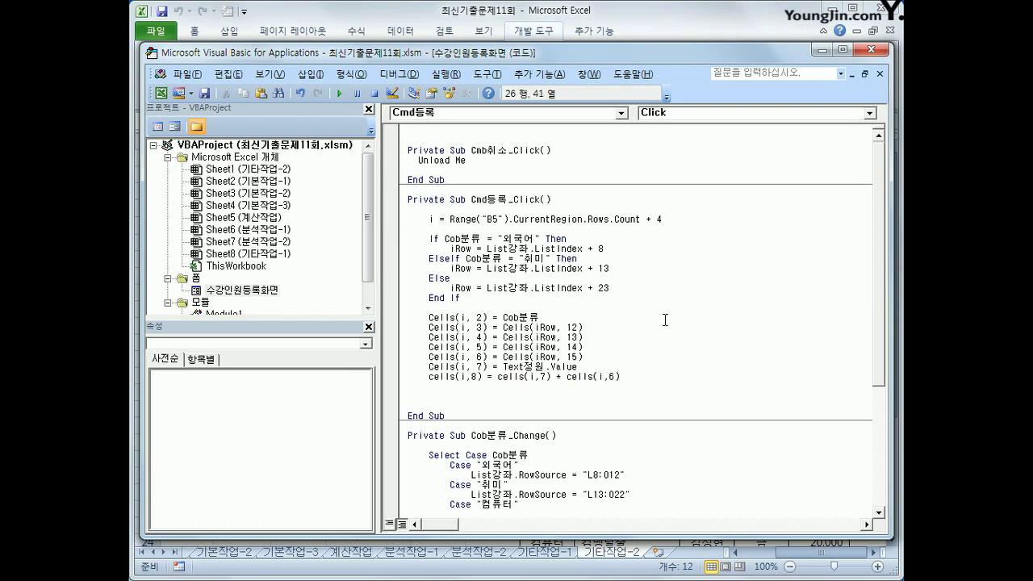
key(Return)
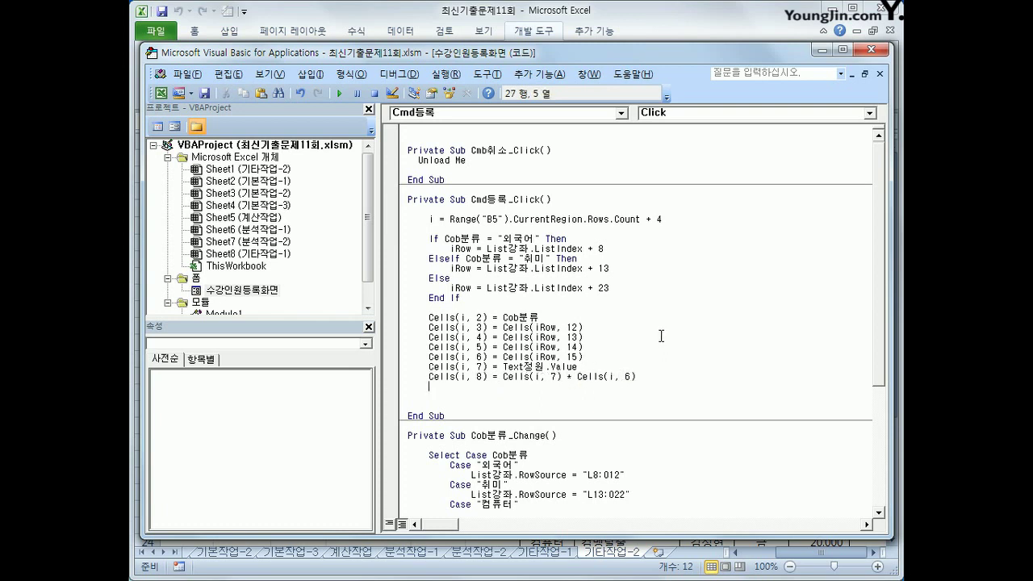
Step: Close the code editor and compare the [표1] headers with the course table's headers on the 기타작업-2 sheet
click(879, 50)
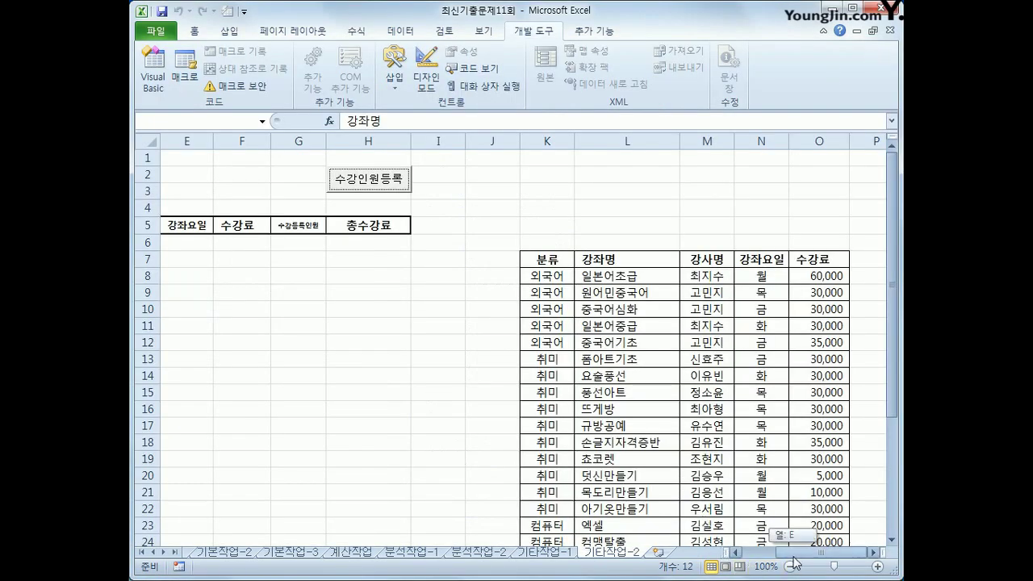
click(754, 561)
click(295, 229)
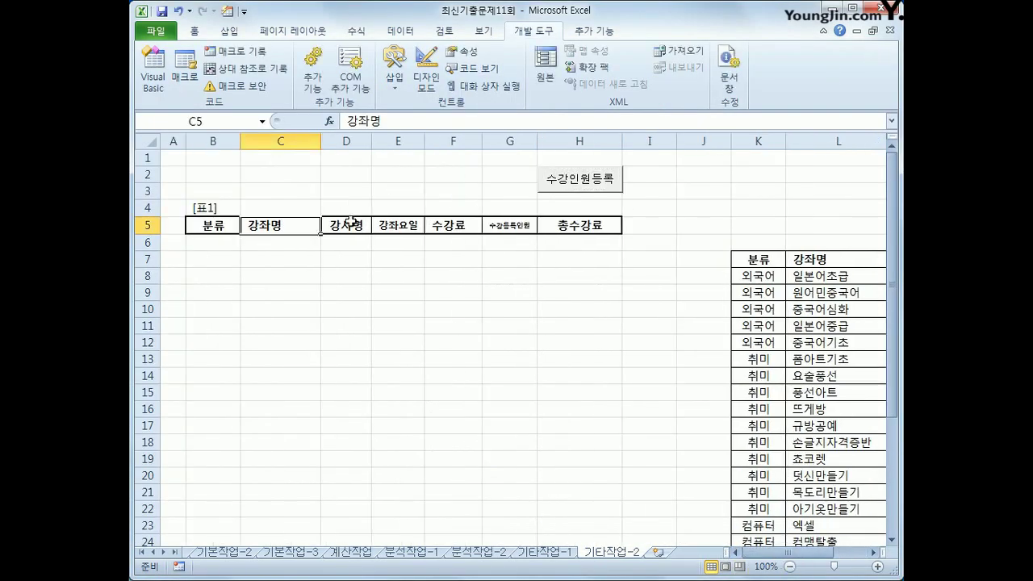
click(350, 225)
drag(799, 552, 811, 557)
click(811, 259)
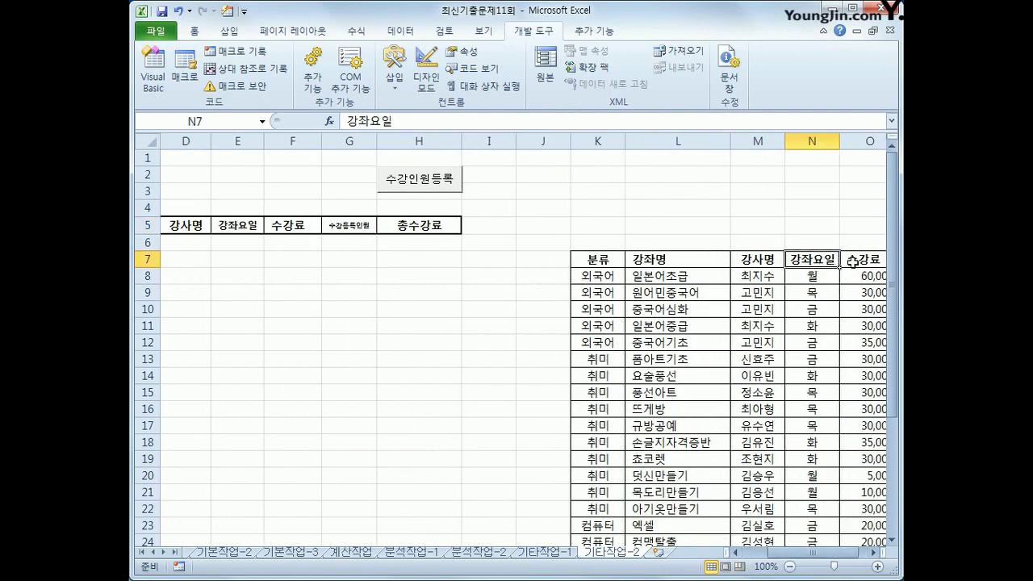
click(855, 259)
click(334, 225)
Step: Open the 수강인원등록 form, move it clear of [표1], and choose 외국어 as the 분류
click(421, 185)
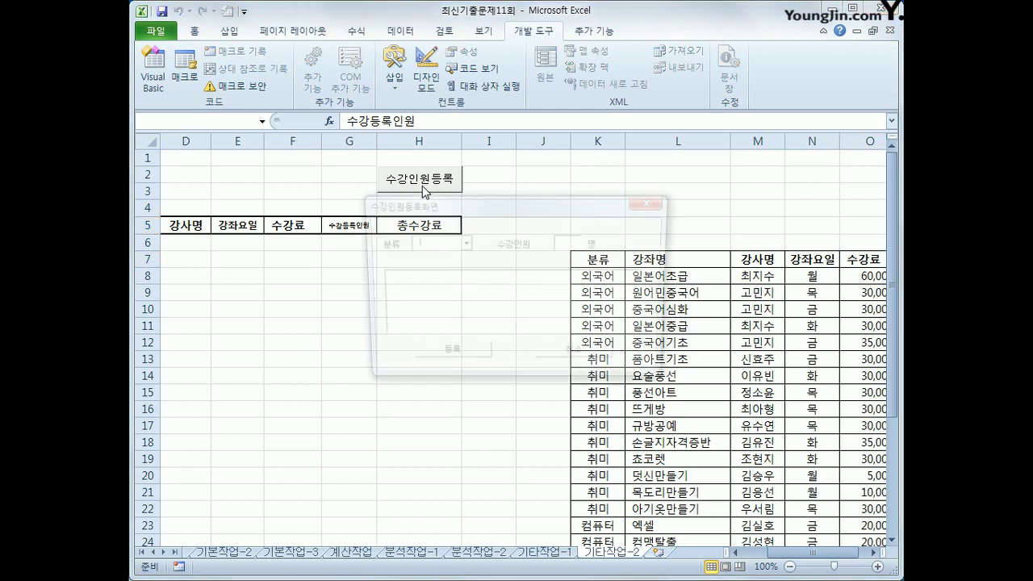
click(569, 242)
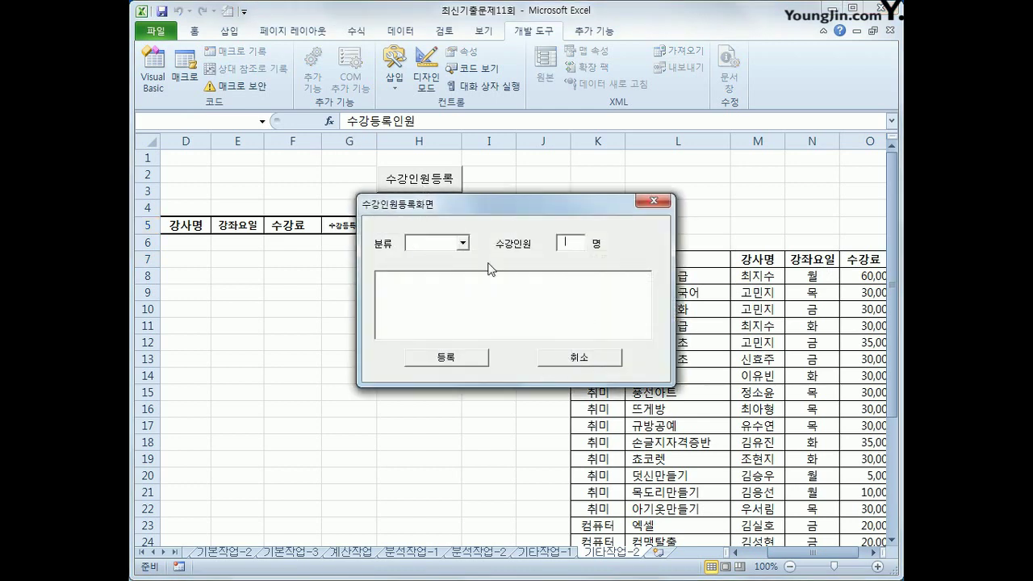
drag(524, 208, 609, 223)
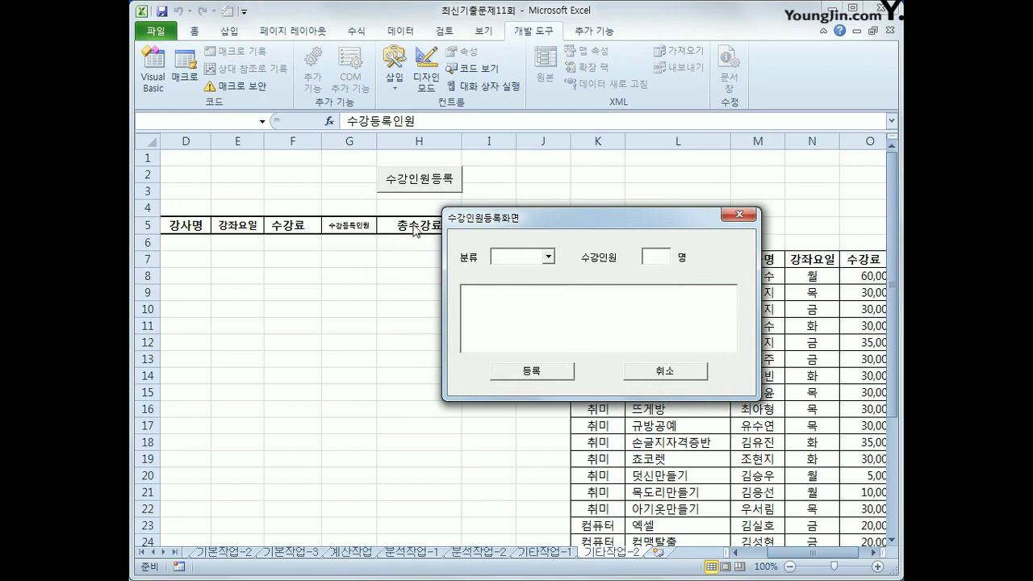
click(548, 257)
click(524, 271)
Step: Set 수강인원 to 3, select the 일본어초급 course, register it in [표1], and close the form
click(657, 258)
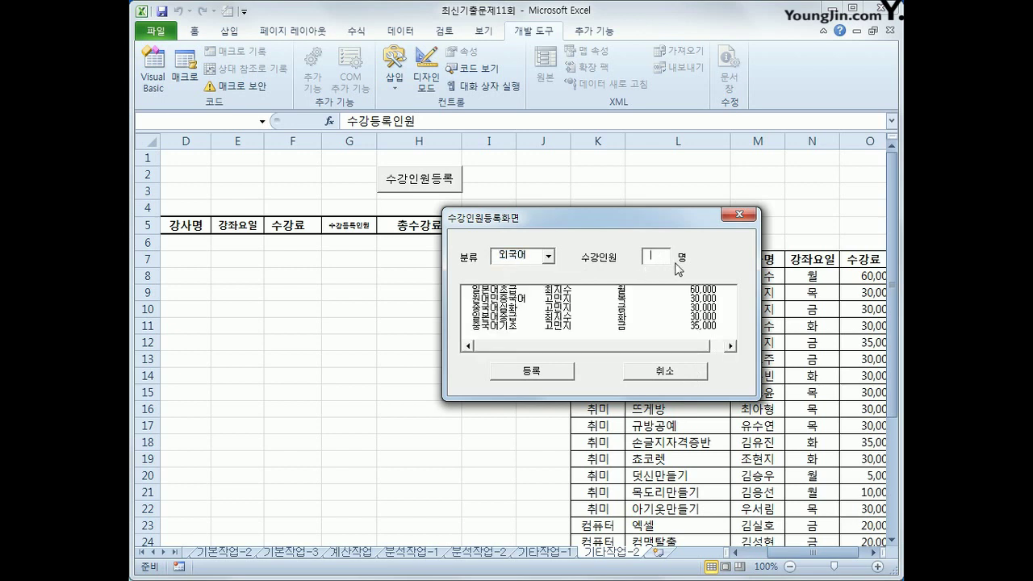
text(3)
click(542, 290)
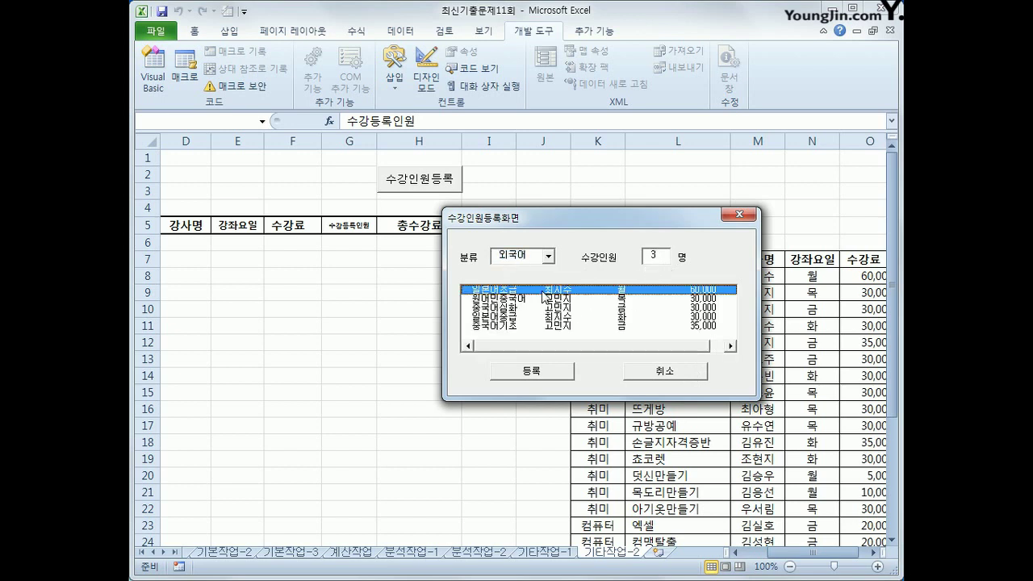
click(553, 375)
click(653, 385)
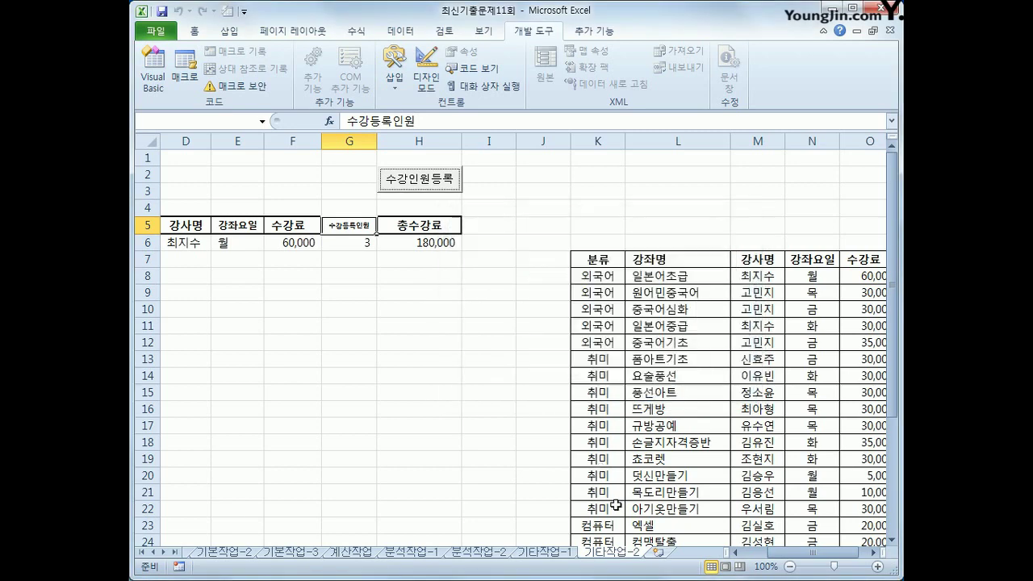
Step: Check the 수강등록인원 and 총수강료 values in the first registered row of [표1]
mouse_move(778, 557)
mouse_down()
mouse_move(758, 557)
mouse_move(782, 557)
mouse_up()
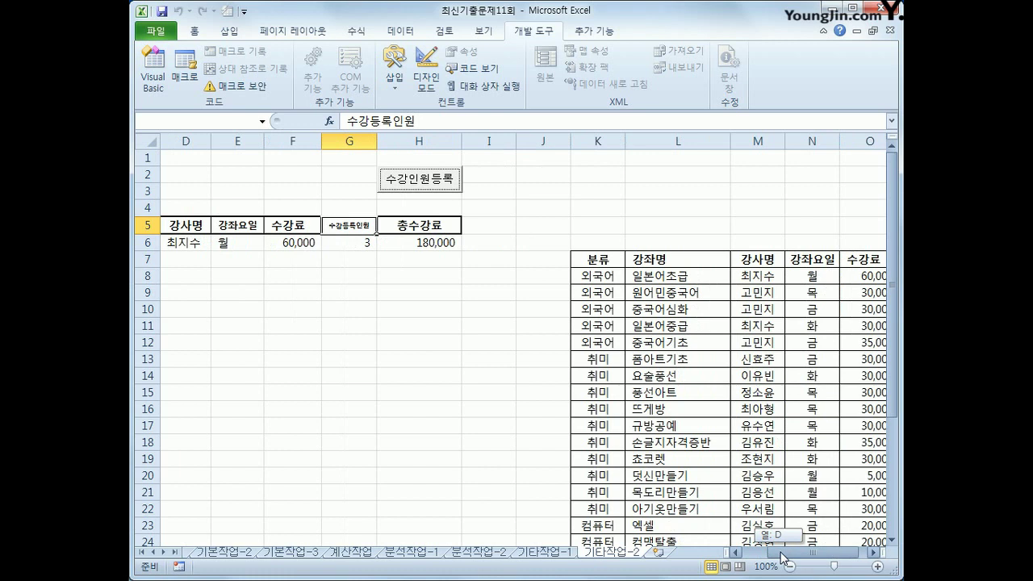
drag(781, 556, 781, 556)
click(365, 244)
click(396, 243)
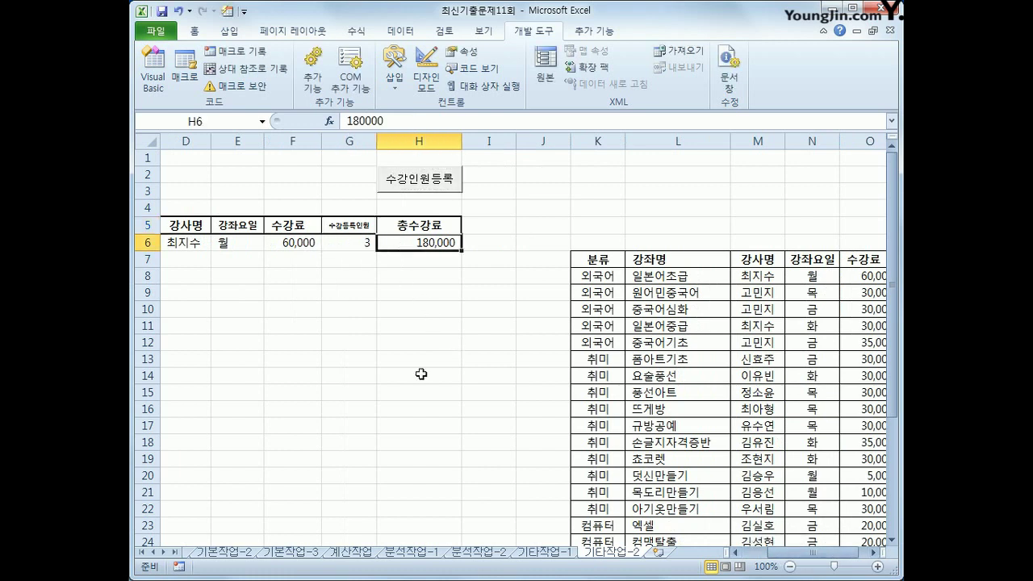
Step: Register the 취미 course 요술풍선 with a 수강인원 of 5 through the 수강인원등록 form, and close the form
click(421, 181)
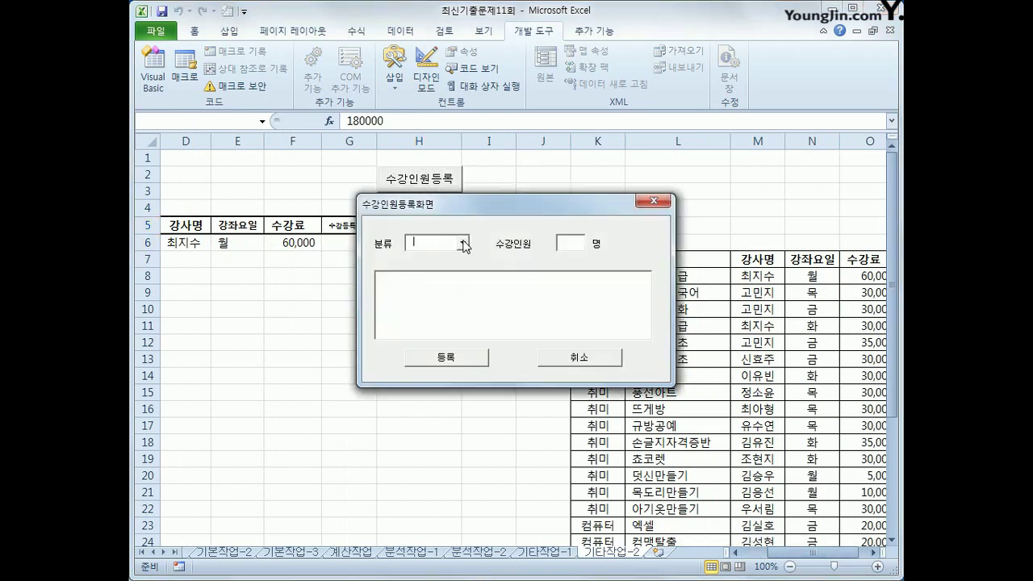
click(462, 242)
click(447, 271)
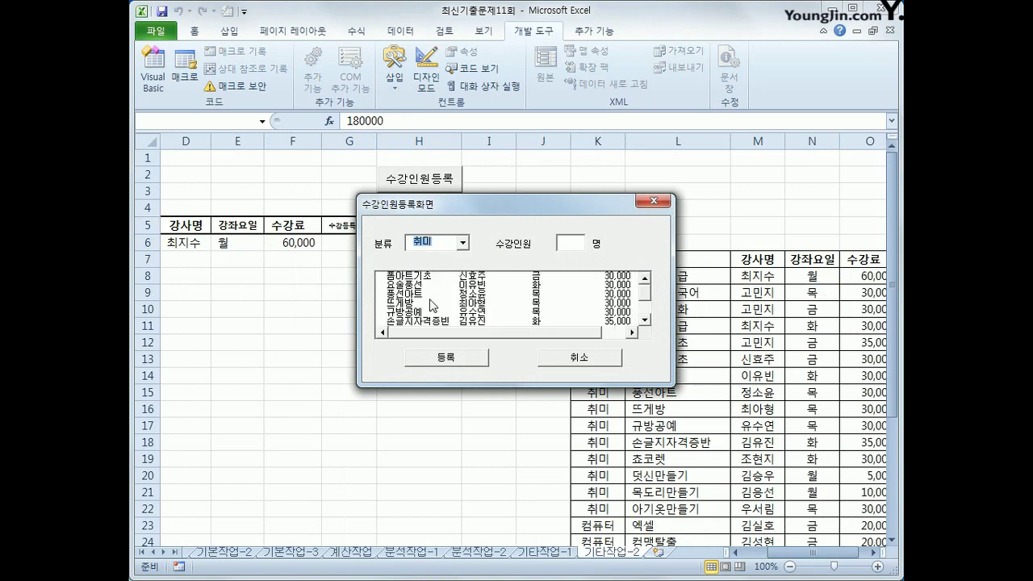
click(425, 286)
click(570, 243)
text(5)
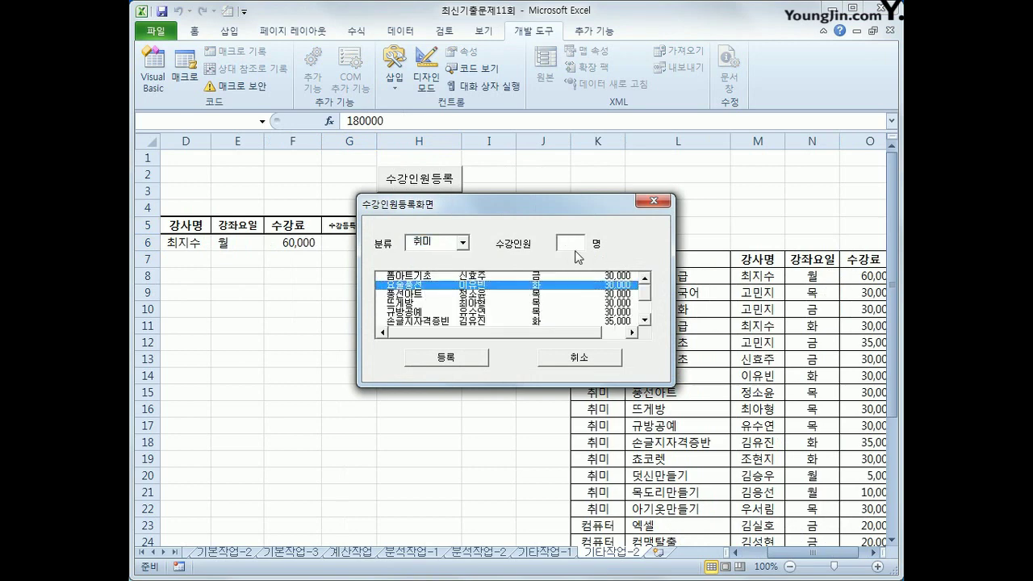
click(475, 361)
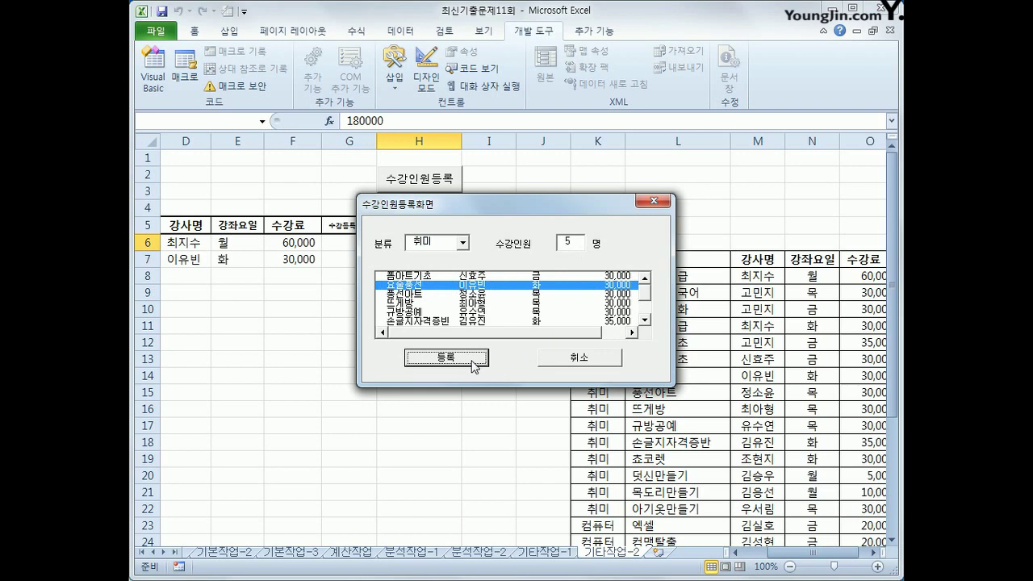
click(609, 367)
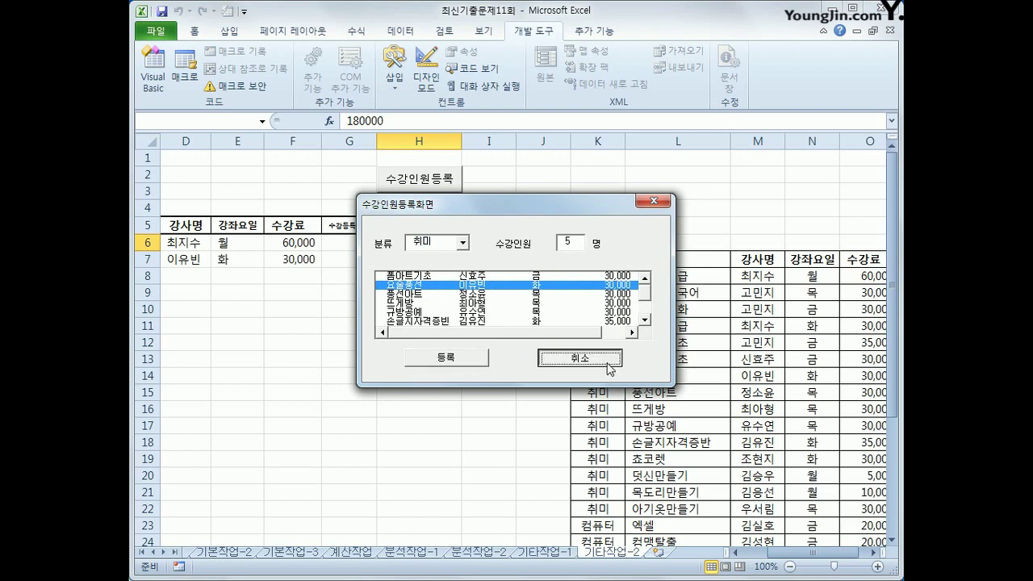
Step: Compare the 요술풍선 row of the course table with the second registered row in [표1]
click(671, 376)
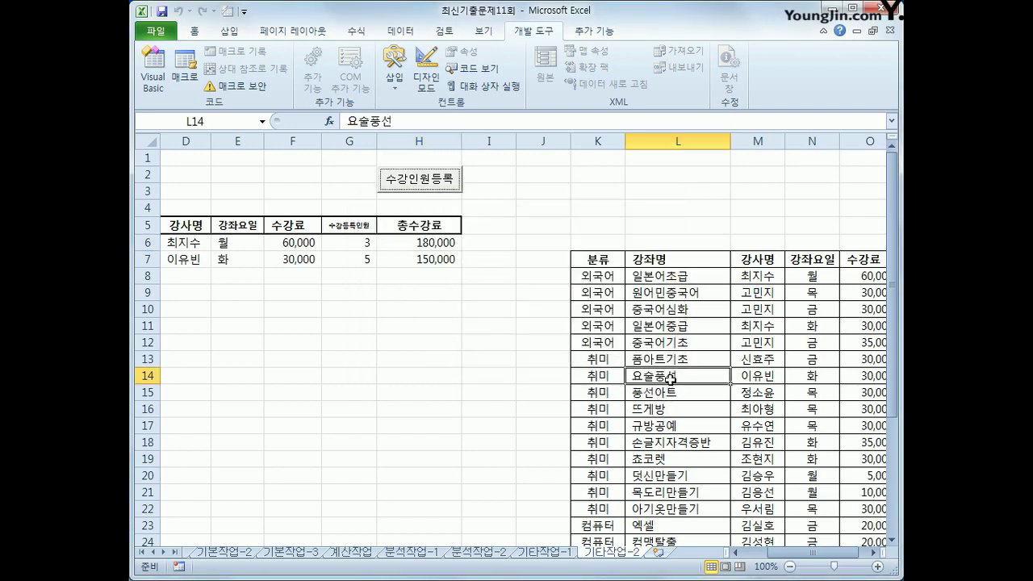
drag(671, 376, 841, 381)
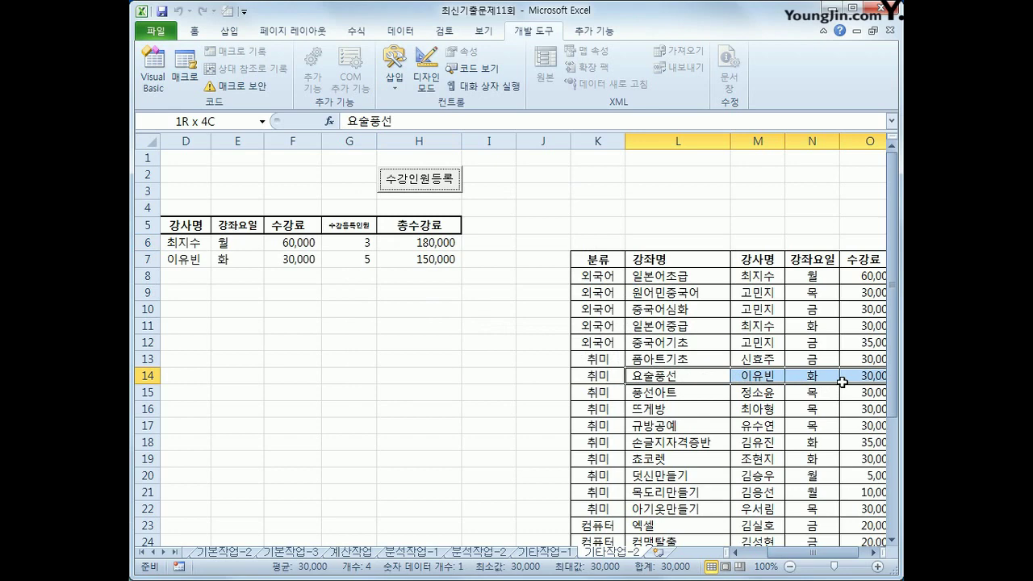
click(448, 396)
drag(786, 560, 761, 557)
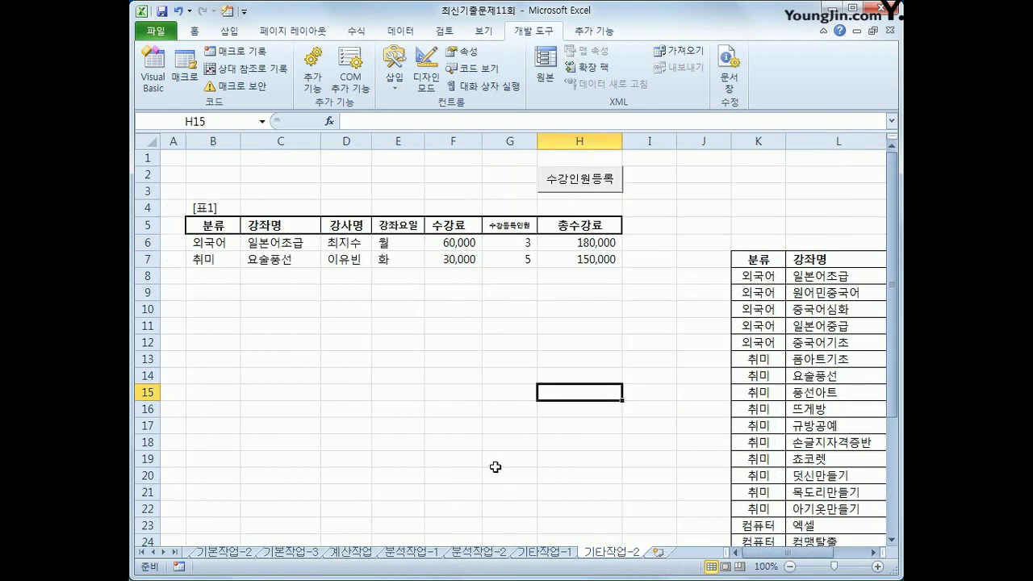